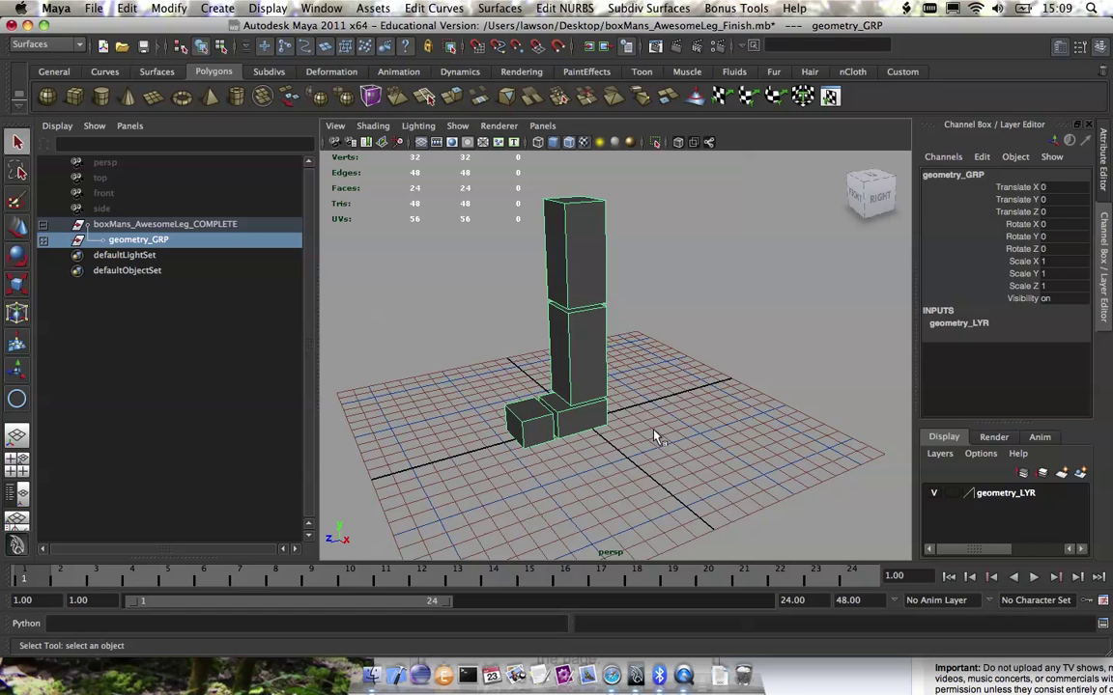
# Examine the box leg model from several angles, including its upper leg, lower leg and foot blocks.
pyautogui.keyDown('alt'); pyautogui.moveTo(653, 436); pyautogui.dragTo(708, 489, button='right'); pyautogui.keyUp('alt')
pyautogui.keyDown('alt'); pyautogui.moveTo(708, 489); pyautogui.dragTo(738, 454, button='middle'); pyautogui.keyUp('alt')
pyautogui.keyDown('alt'); pyautogui.moveTo(738, 454); pyautogui.dragTo(708, 454); pyautogui.keyUp('alt')
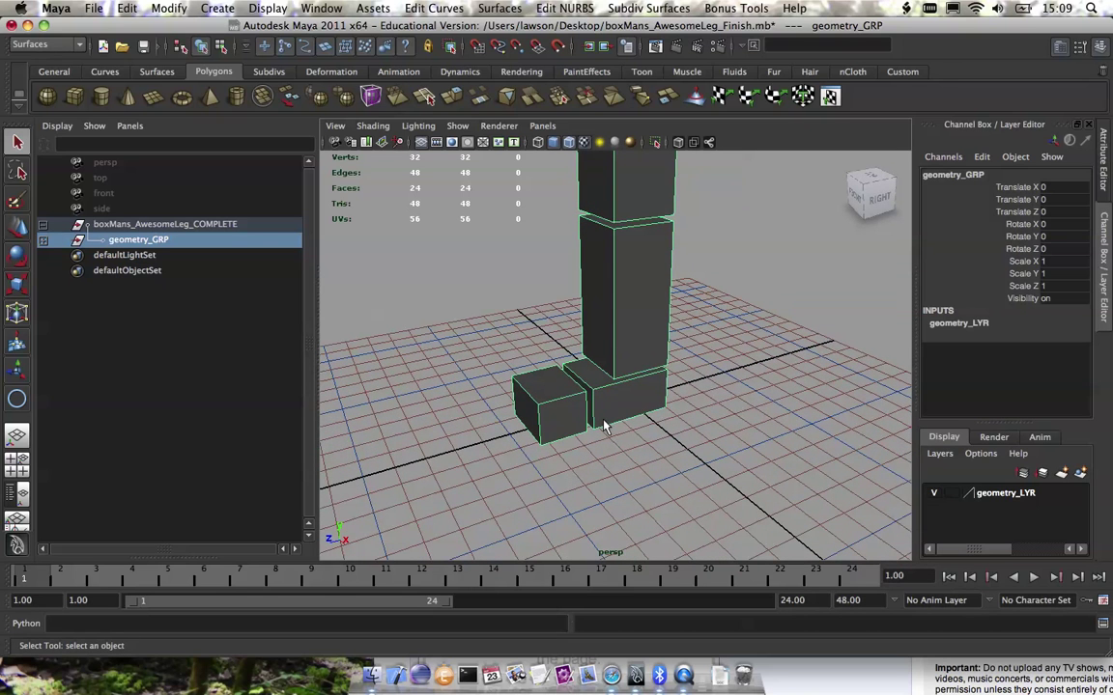
pyautogui.keyDown('alt'); pyautogui.moveTo(565, 377); pyautogui.dragTo(774, 328); pyautogui.keyUp('alt')
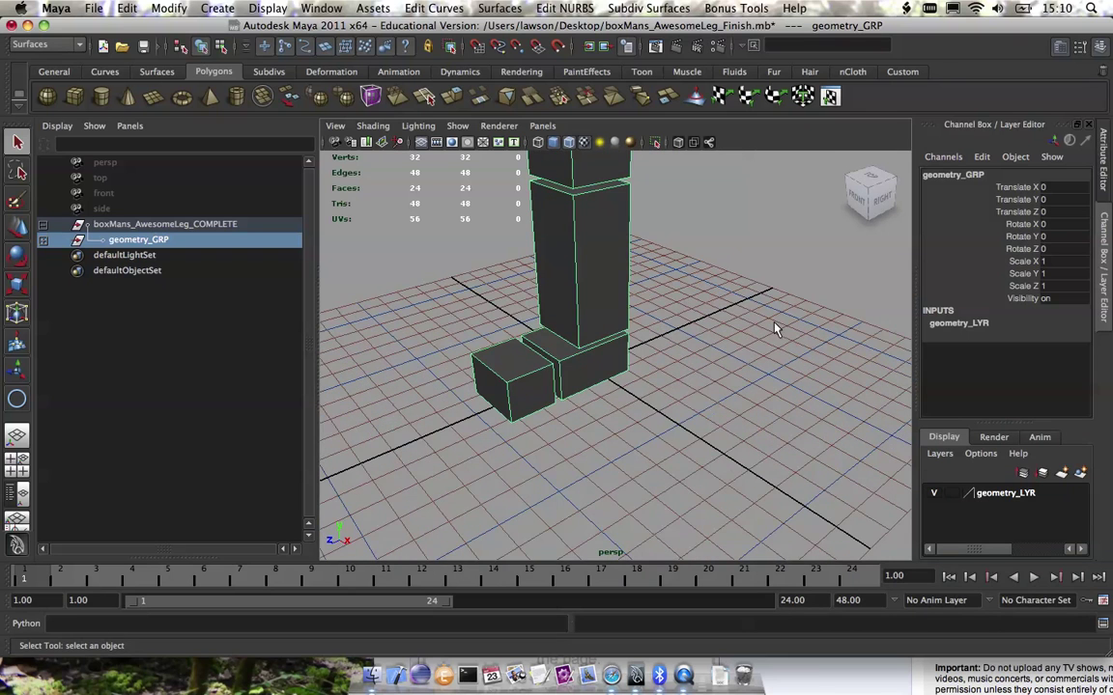
pyautogui.keyDown('alt'); pyautogui.moveTo(644, 388); pyautogui.dragTo(662, 395); pyautogui.keyUp('alt')
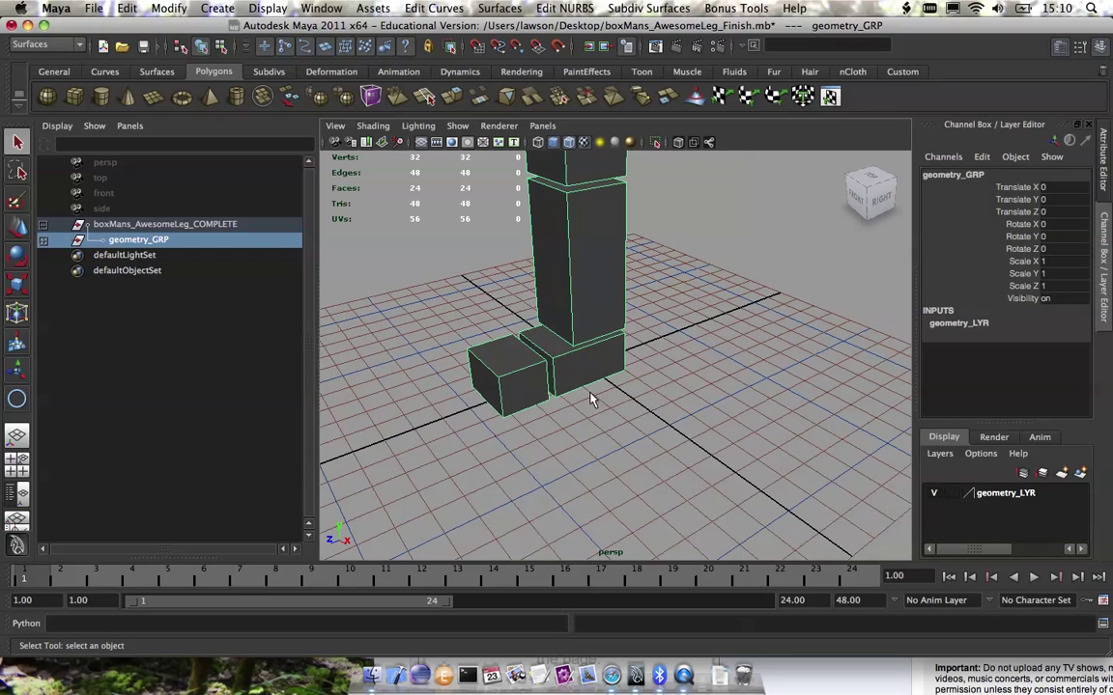
pyautogui.keyDown('alt'); pyautogui.moveTo(571, 372); pyautogui.dragTo(570, 336); pyautogui.keyUp('alt')
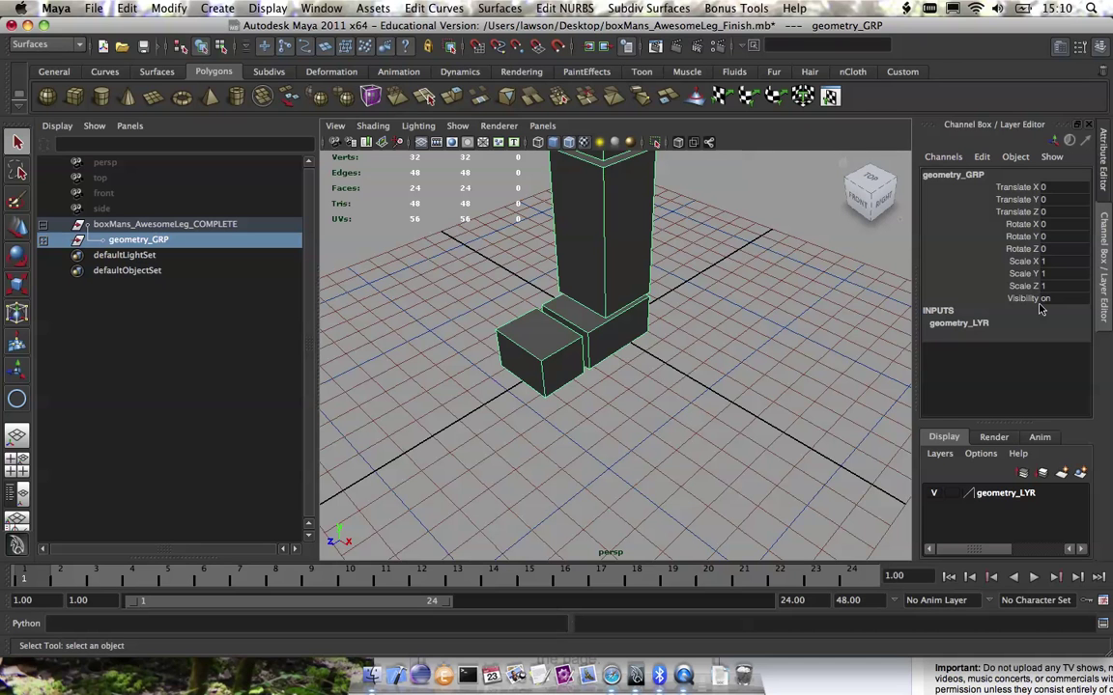
pyautogui.keyDown('alt'); pyautogui.moveTo(641, 343); pyautogui.dragTo(560, 350); pyautogui.keyUp('alt')
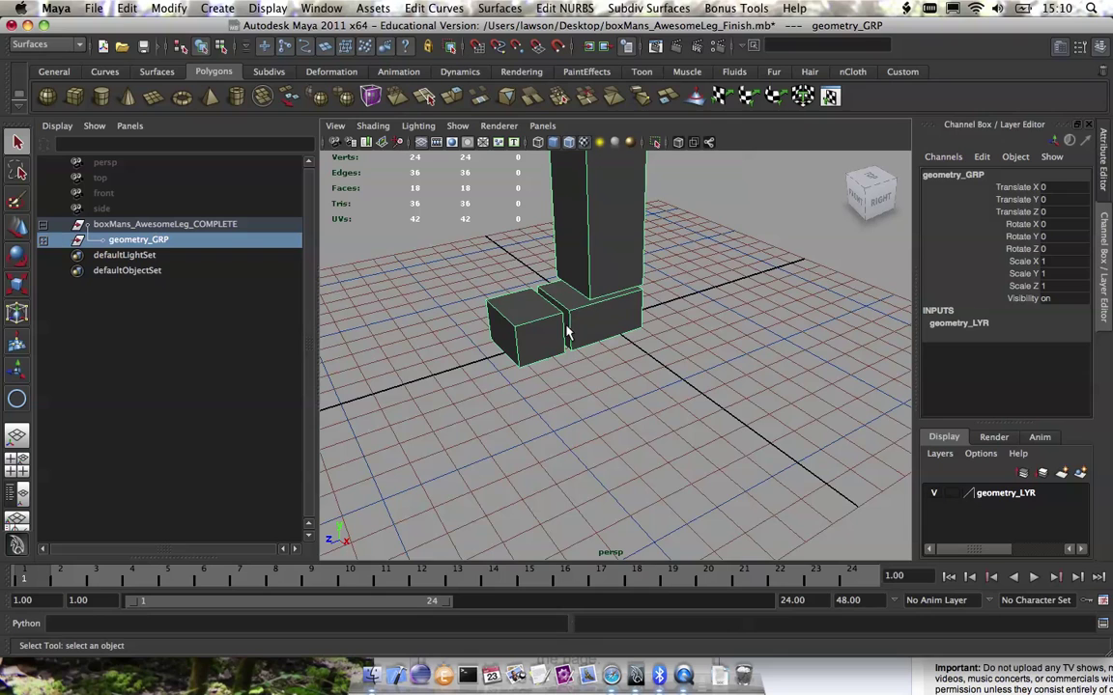
pyautogui.keyDown('alt'); pyautogui.moveTo(655, 334); pyautogui.dragTo(705, 378, button='middle'); pyautogui.keyUp('alt')
pyautogui.keyDown('alt'); pyautogui.moveTo(725, 378); pyautogui.dragTo(705, 383); pyautogui.keyUp('alt')
pyautogui.keyDown('alt'); pyautogui.moveTo(706, 383); pyautogui.dragTo(671, 345, button='middle'); pyautogui.keyUp('alt')
pyautogui.keyDown('alt'); pyautogui.moveTo(672, 345); pyautogui.dragTo(674, 385, button='right'); pyautogui.keyUp('alt')
pyautogui.keyDown('alt'); pyautogui.moveTo(674, 386); pyautogui.dragTo(674, 419, button='middle'); pyautogui.keyUp('alt')
pyautogui.moveTo(674, 419)
pyautogui.keyDown('alt'); pyautogui.mouseDown()
pyautogui.moveTo(610, 386)
pyautogui.moveTo(627, 381)
pyautogui.moveTo(612, 409)
pyautogui.moveTo(673, 423)
pyautogui.mouseUp(); pyautogui.keyUp('alt')
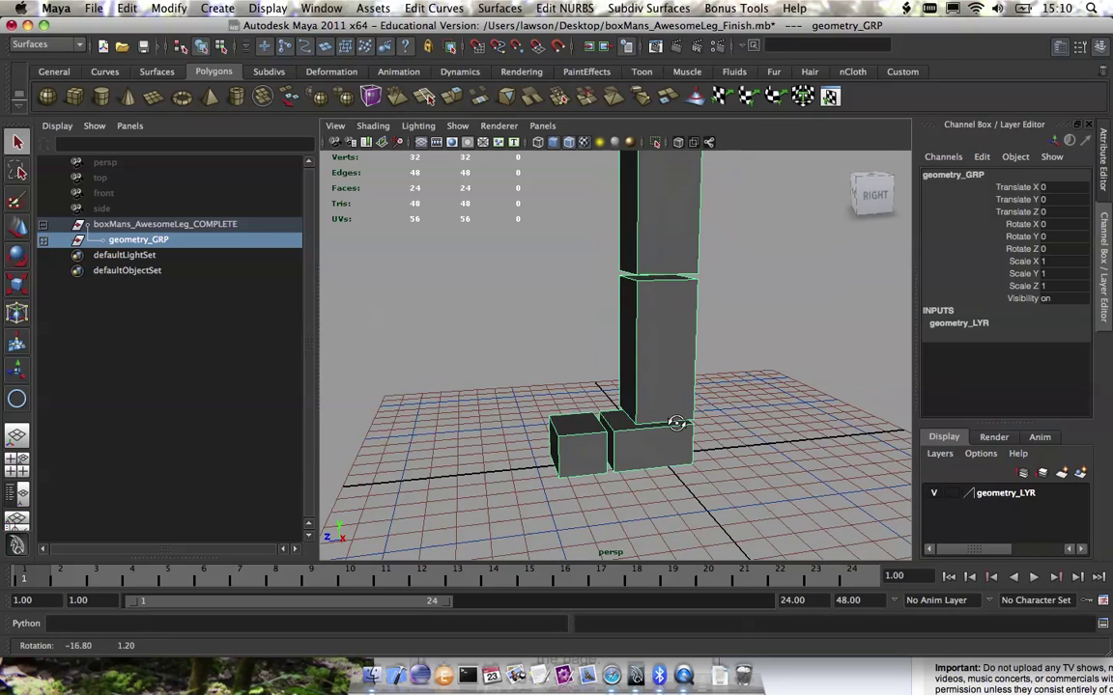
pyautogui.click(583, 409)
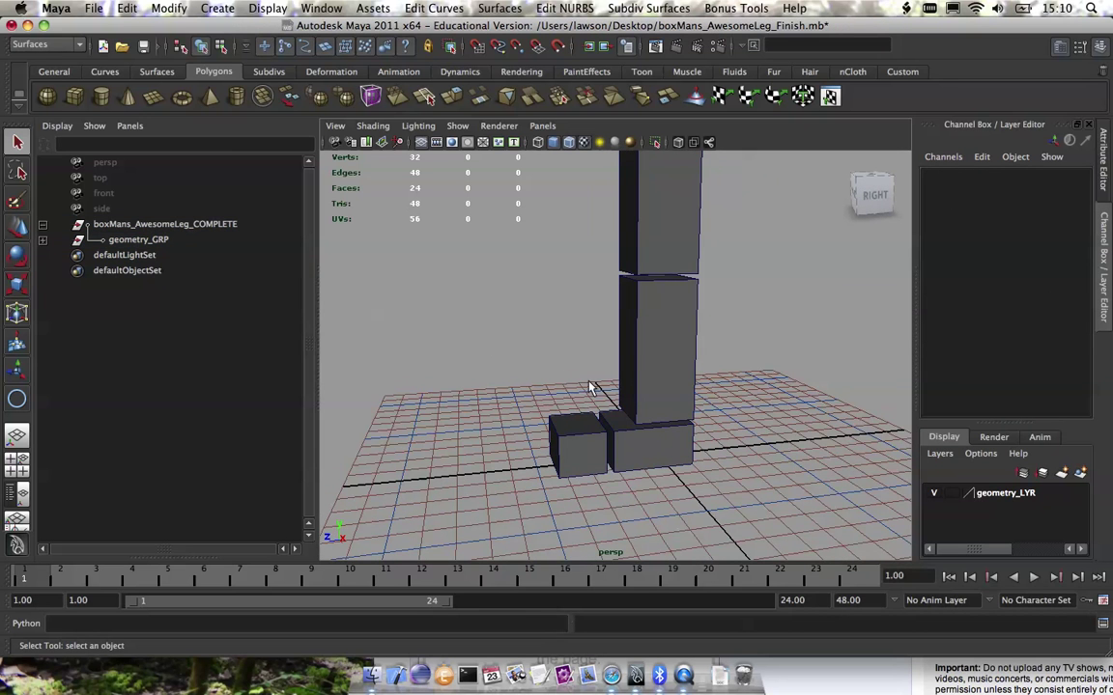
pyautogui.keyDown('alt'); pyautogui.moveTo(588, 391); pyautogui.dragTo(600, 385, button='right'); pyautogui.keyUp('alt')
pyautogui.keyDown('alt'); pyautogui.moveTo(601, 385); pyautogui.dragTo(641, 360); pyautogui.keyUp('alt')
pyautogui.click(641, 360)
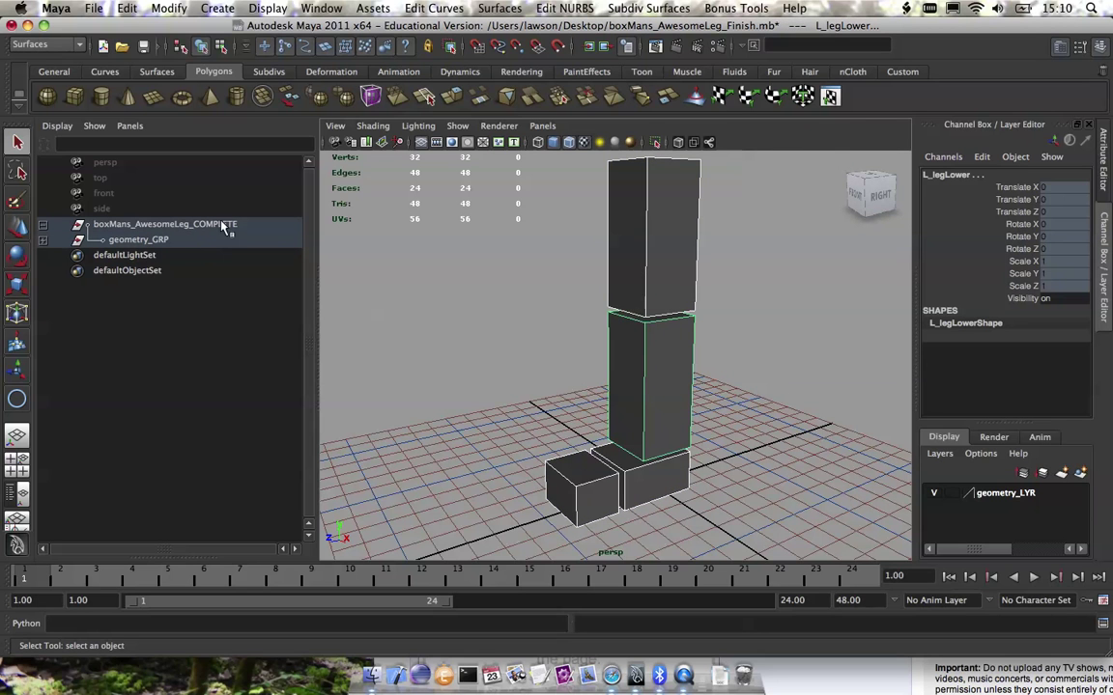
# Expand geometry_GRP in the Outliner and inspect its foot and leg meshes by selecting them individually.
pyautogui.click(111, 240)
pyautogui.click(42, 239)
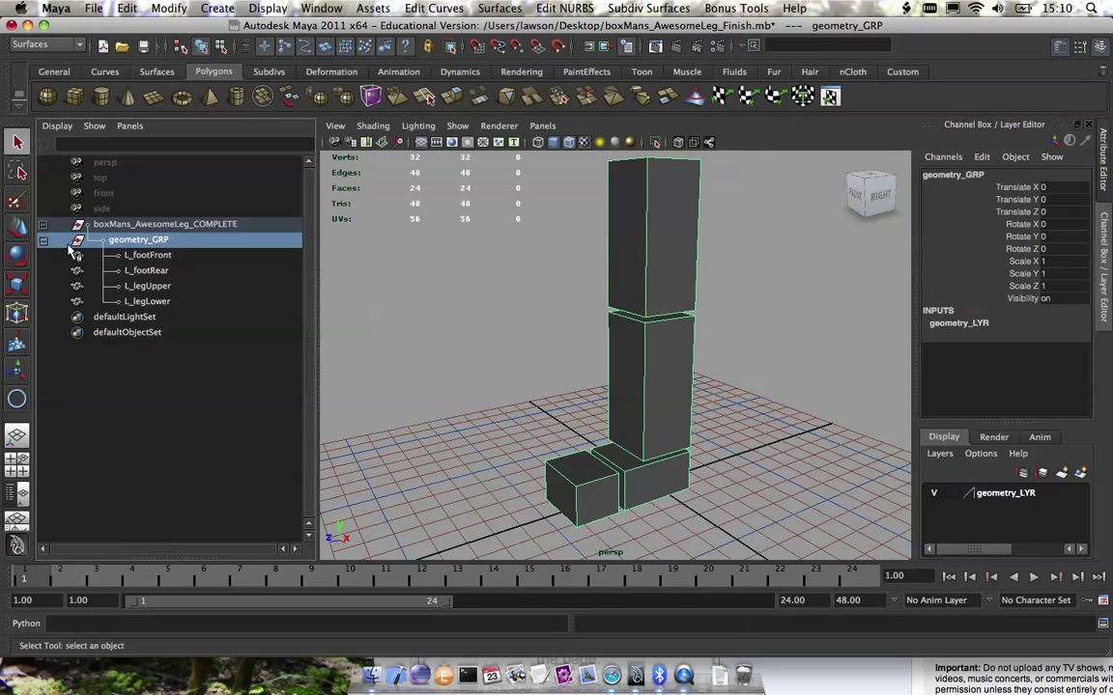
pyautogui.click(155, 255)
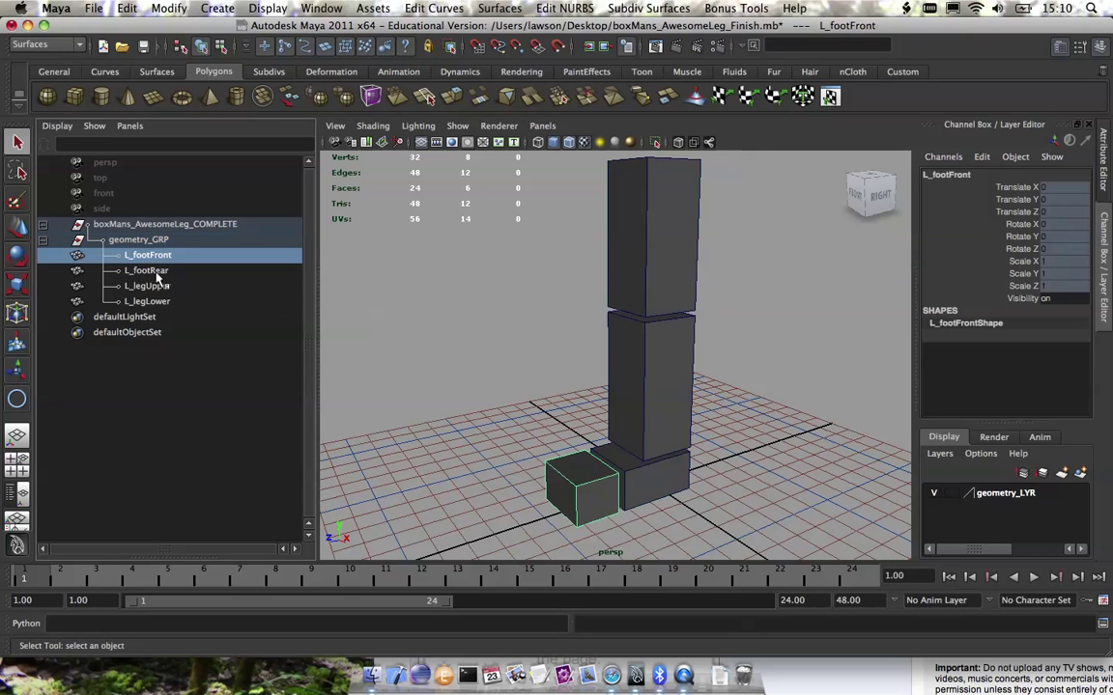
pyautogui.click(150, 287)
pyautogui.click(156, 303)
pyautogui.click(158, 286)
pyautogui.click(159, 271)
pyautogui.click(160, 244)
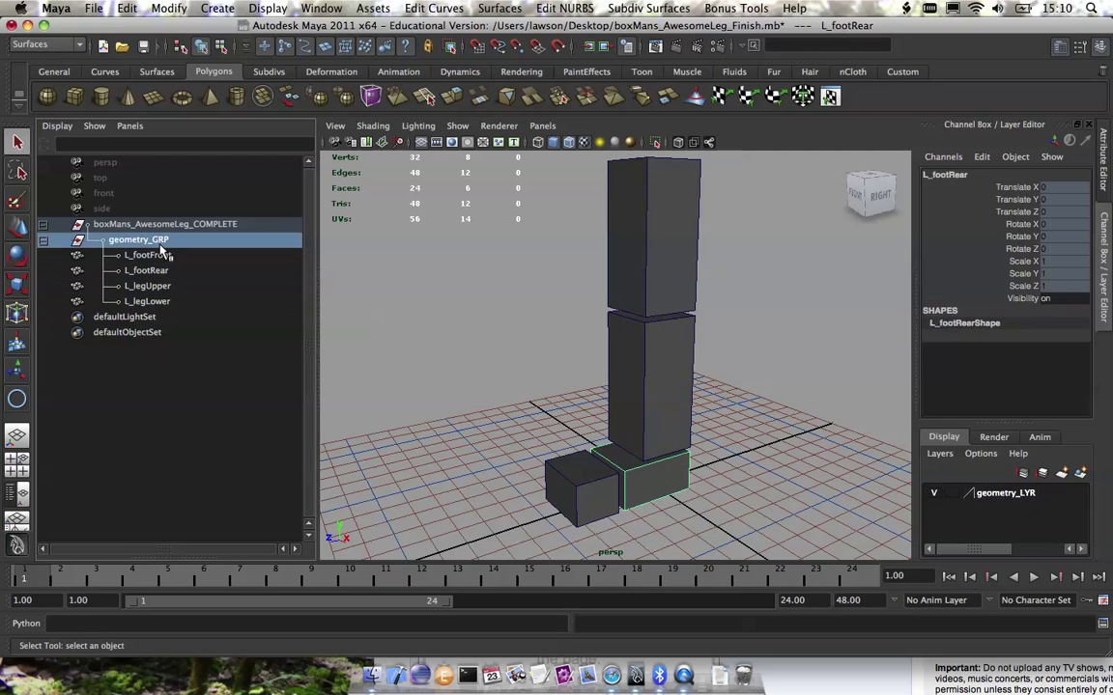
pyautogui.click(145, 240)
pyautogui.click(149, 255)
pyautogui.keyDown('alt'); pyautogui.moveTo(666, 367); pyautogui.dragTo(606, 327); pyautogui.keyUp('alt')
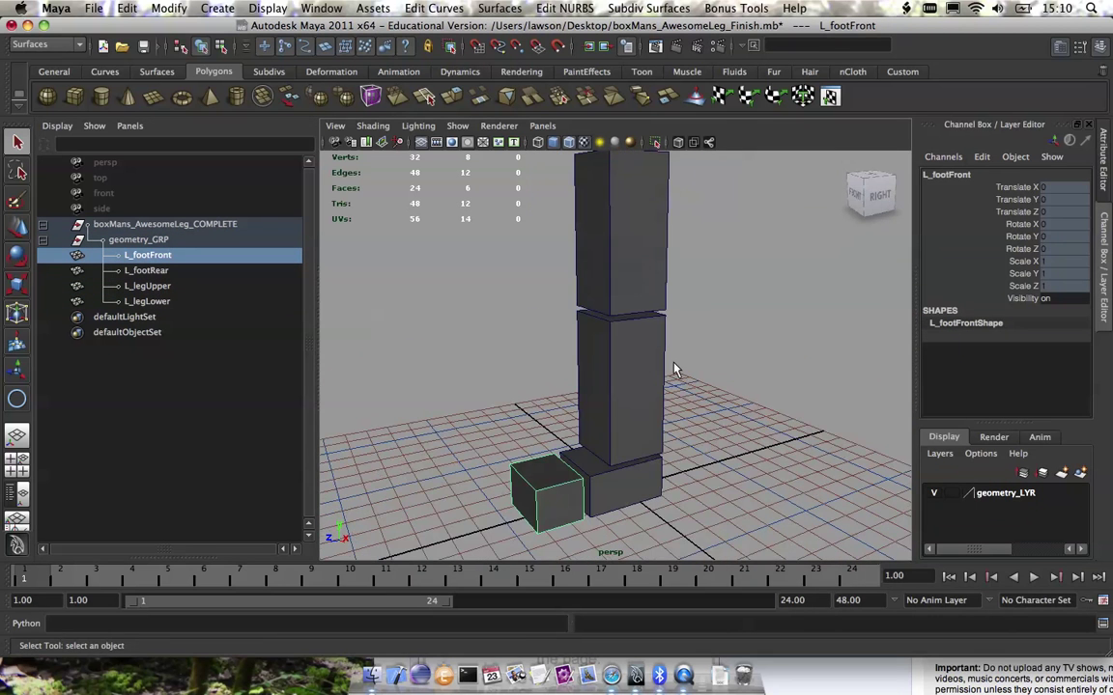
pyautogui.click(138, 225)
pyautogui.click(133, 239)
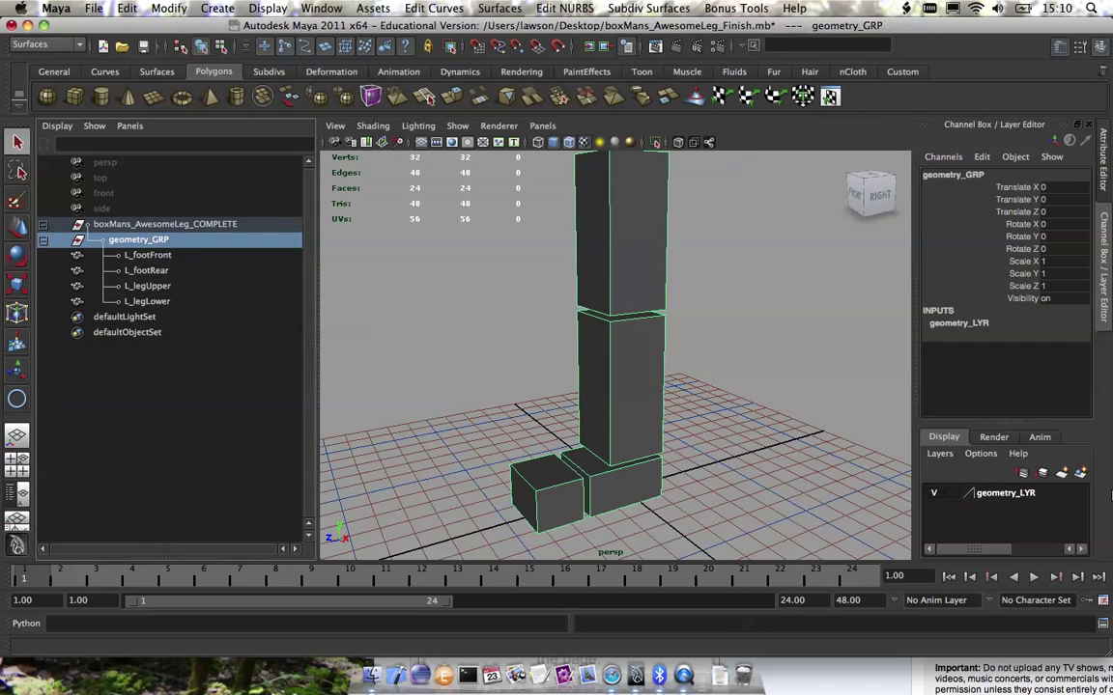
# Toggle the visibility of the geometry_LYR display layer off and back on to check its contents.
pyautogui.click(1027, 495)
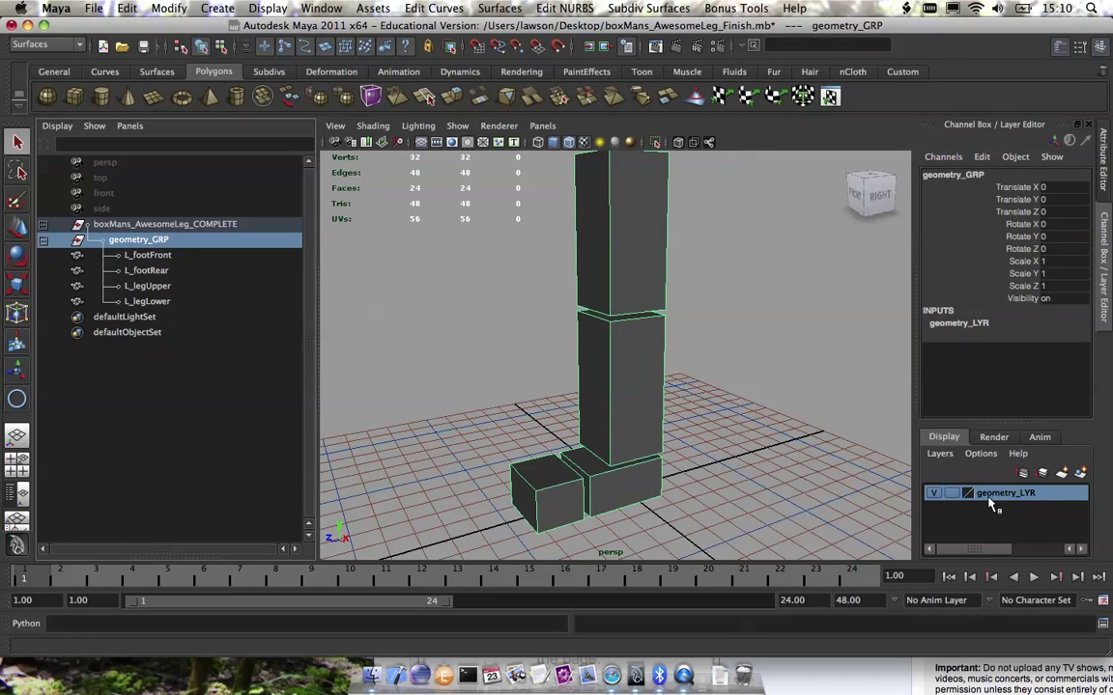
pyautogui.click(933, 493)
pyautogui.click(932, 494)
pyautogui.click(931, 493)
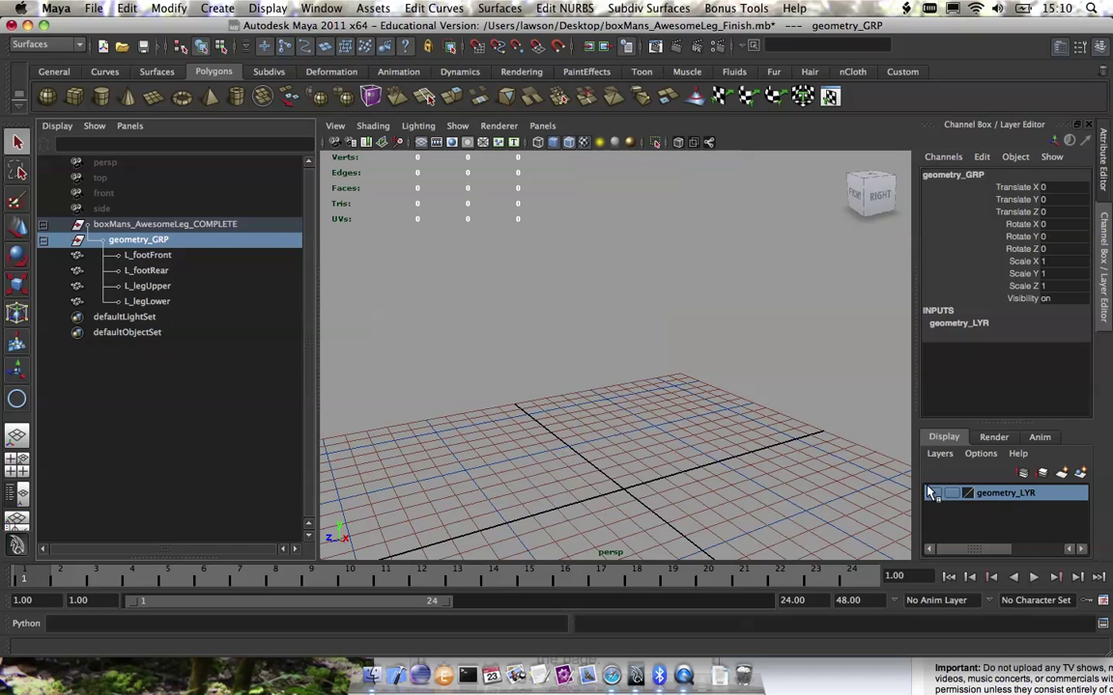
pyautogui.click(932, 494)
# Inspect the gaps between the leg and foot blocks where the leg has to bend.
pyautogui.keyDown('alt'); pyautogui.moveTo(541, 290); pyautogui.dragTo(778, 408); pyautogui.keyUp('alt')
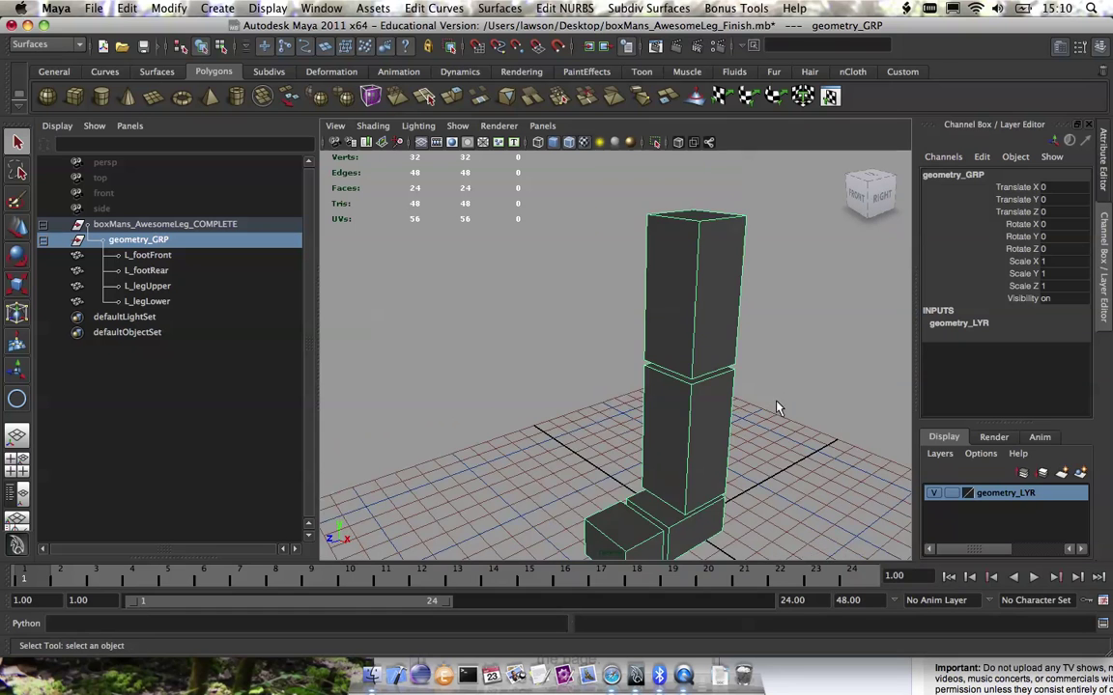
pyautogui.keyDown('alt'); pyautogui.moveTo(778, 407); pyautogui.dragTo(681, 370, button='middle'); pyautogui.keyUp('alt')
pyautogui.keyDown('alt'); pyautogui.moveTo(750, 490); pyautogui.dragTo(748, 422, button='middle'); pyautogui.keyUp('alt')
pyautogui.keyDown('alt'); pyautogui.moveTo(748, 422); pyautogui.dragTo(733, 423); pyautogui.keyUp('alt')
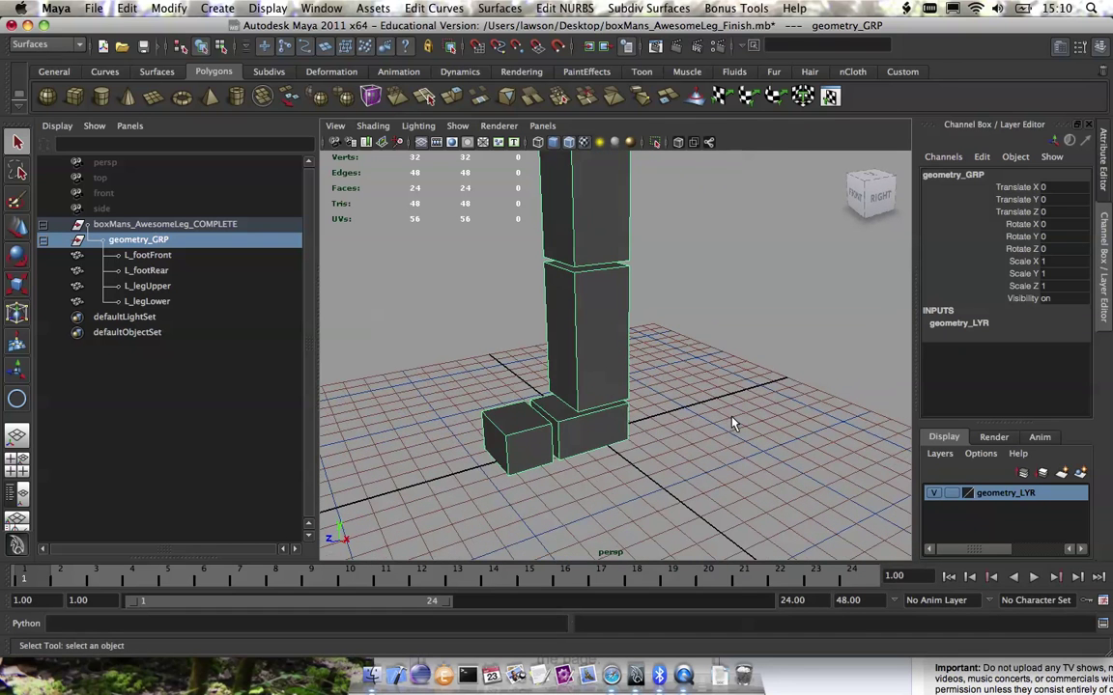
pyautogui.keyDown('alt'); pyautogui.moveTo(659, 372); pyautogui.dragTo(724, 356, button='middle'); pyautogui.keyUp('alt')
pyautogui.keyDown('alt'); pyautogui.moveTo(725, 355); pyautogui.dragTo(669, 324, button='right'); pyautogui.keyUp('alt')
pyautogui.keyDown('alt'); pyautogui.moveTo(670, 323); pyautogui.dragTo(664, 343, button='middle'); pyautogui.keyUp('alt')
pyautogui.keyDown('alt'); pyautogui.moveTo(664, 343); pyautogui.dragTo(633, 305); pyautogui.keyUp('alt')
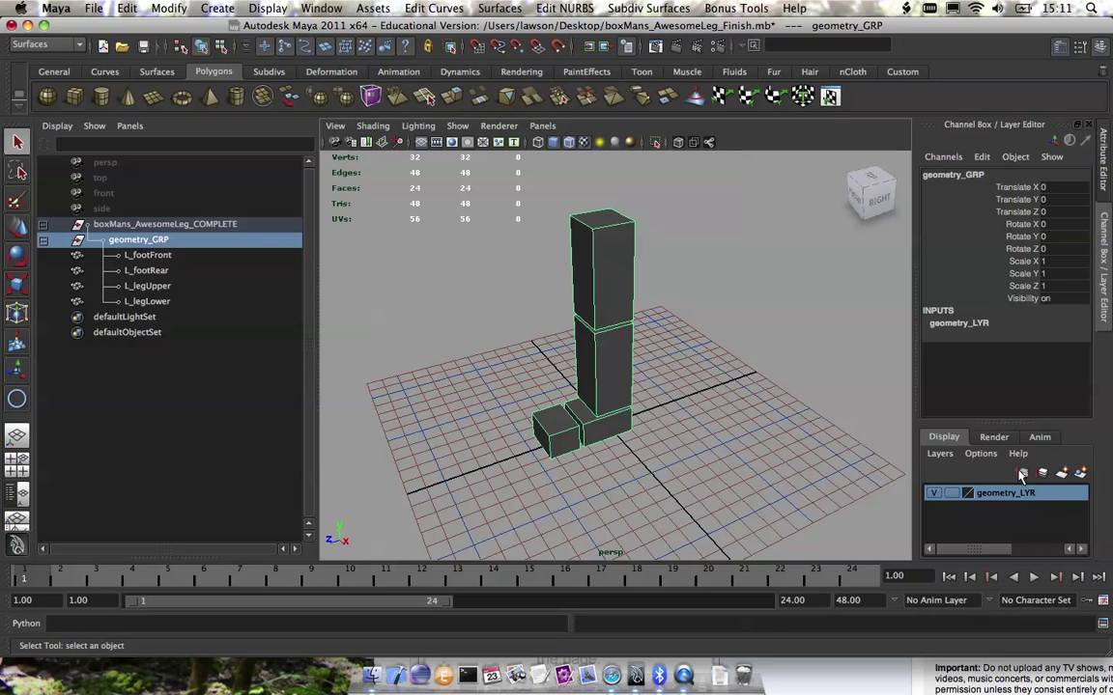
pyautogui.scroll(5, 715, 421)
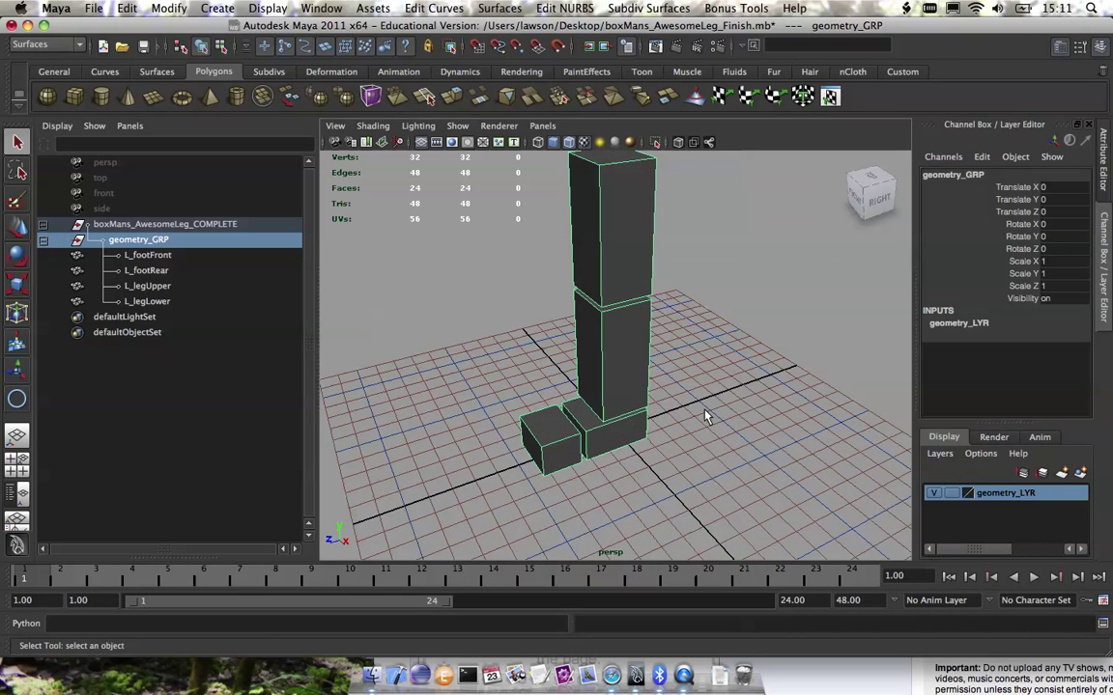
pyautogui.keyDown('alt'); pyautogui.moveTo(578, 369); pyautogui.dragTo(584, 401, button='middle'); pyautogui.keyUp('alt')
pyautogui.keyDown('alt'); pyautogui.moveTo(584, 401); pyautogui.dragTo(598, 332); pyautogui.keyUp('alt')
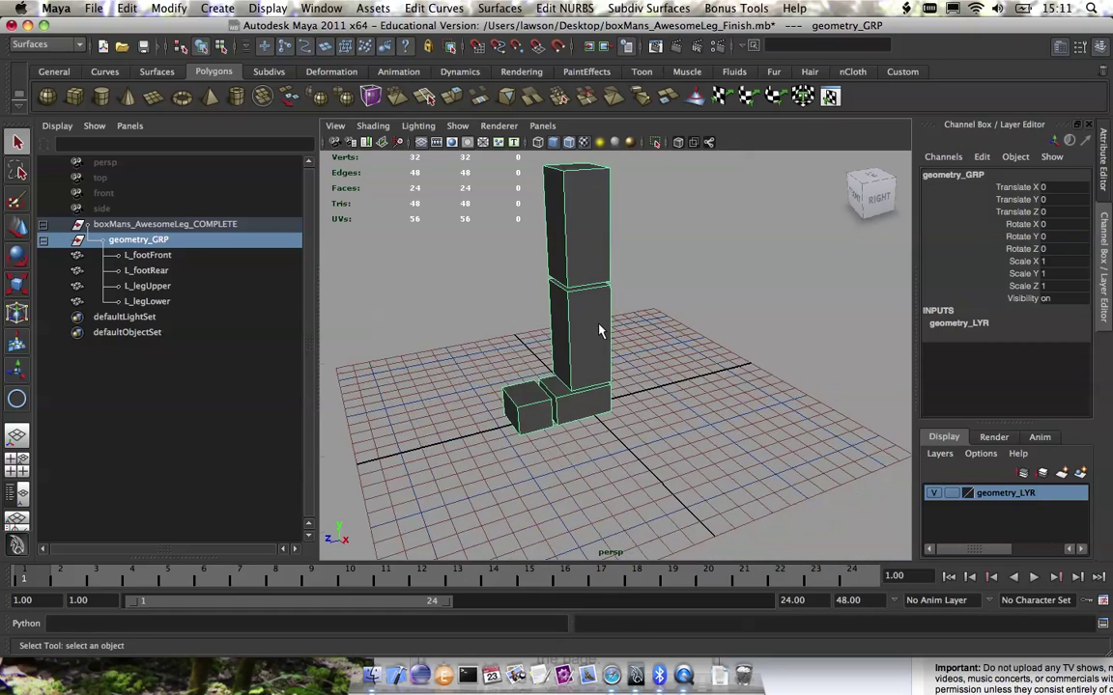
pyautogui.keyDown('alt'); pyautogui.moveTo(599, 325); pyautogui.dragTo(622, 358, button='right'); pyautogui.keyUp('alt')
pyautogui.keyDown('alt'); pyautogui.moveTo(623, 358); pyautogui.dragTo(657, 422, button='middle'); pyautogui.keyUp('alt')
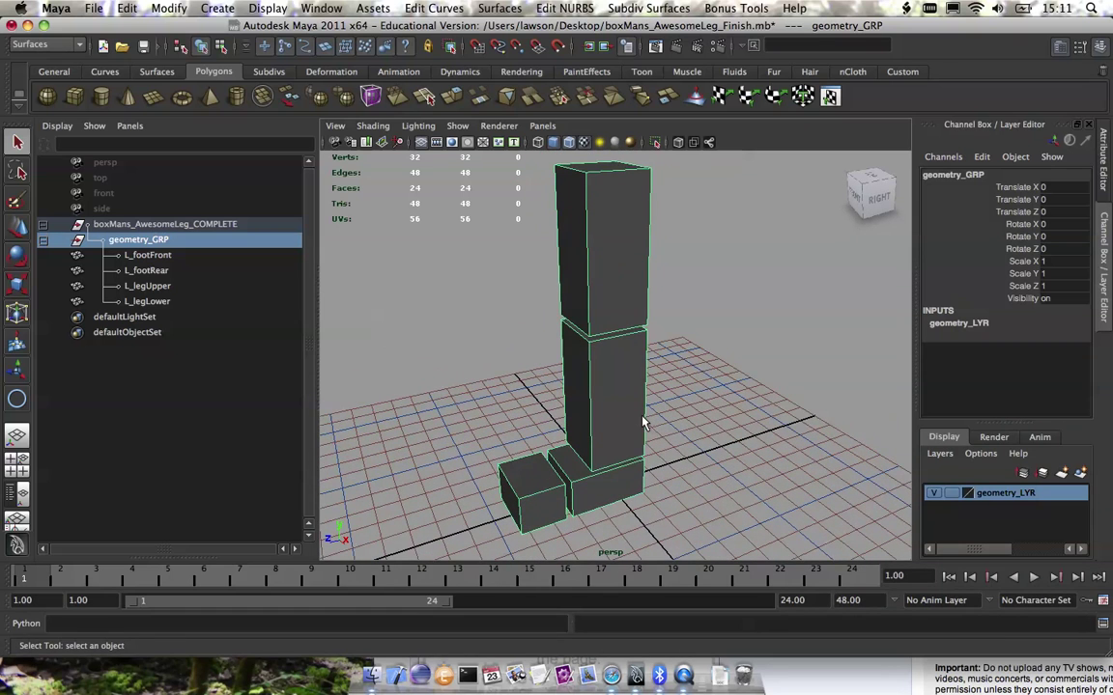
pyautogui.keyDown('alt'); pyautogui.moveTo(646, 422); pyautogui.dragTo(773, 397); pyautogui.keyUp('alt')
# Switch to the side view and display the leg geometry in wireframe.
pyautogui.press('space')
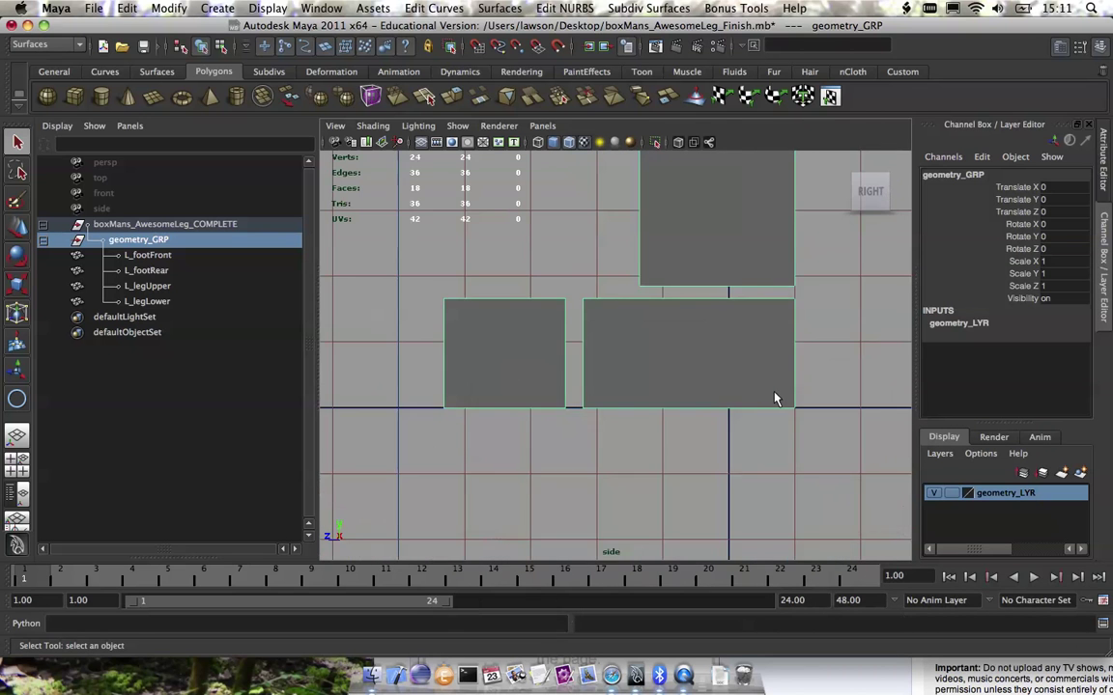
pyautogui.keyDown('alt'); pyautogui.moveTo(773, 398); pyautogui.dragTo(569, 321, button='right'); pyautogui.keyUp('alt')
pyautogui.press('4')
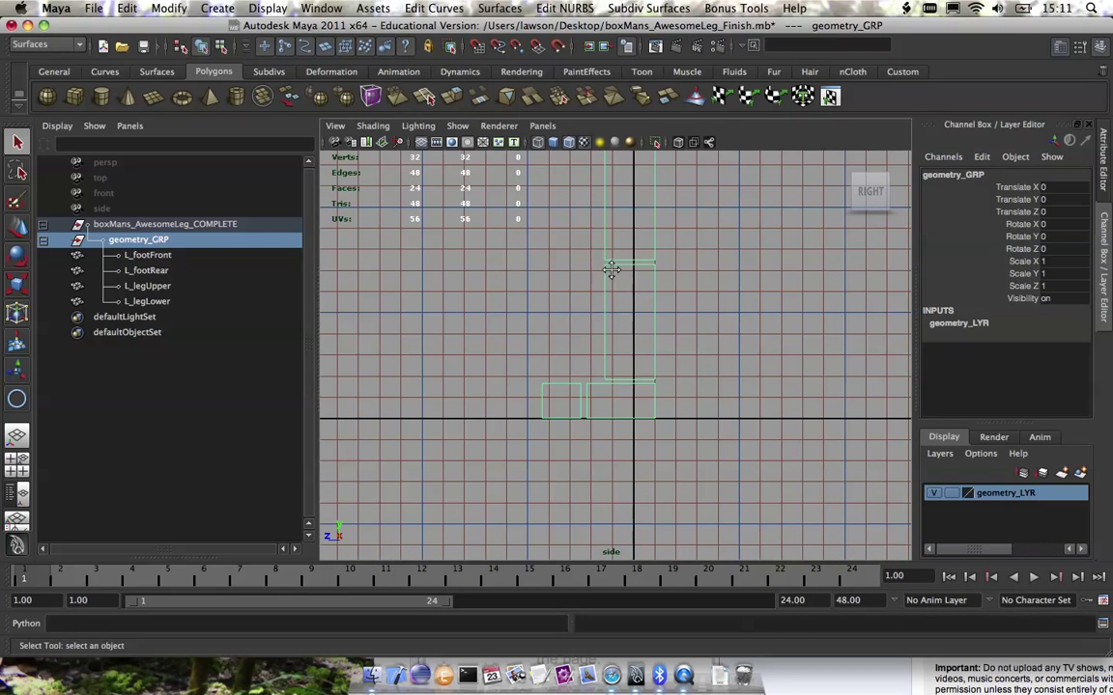
# Activate the Joint Tool with orientation None and all three degrees of freedom enabled.
pyautogui.press('space')
pyautogui.click(727, 403)
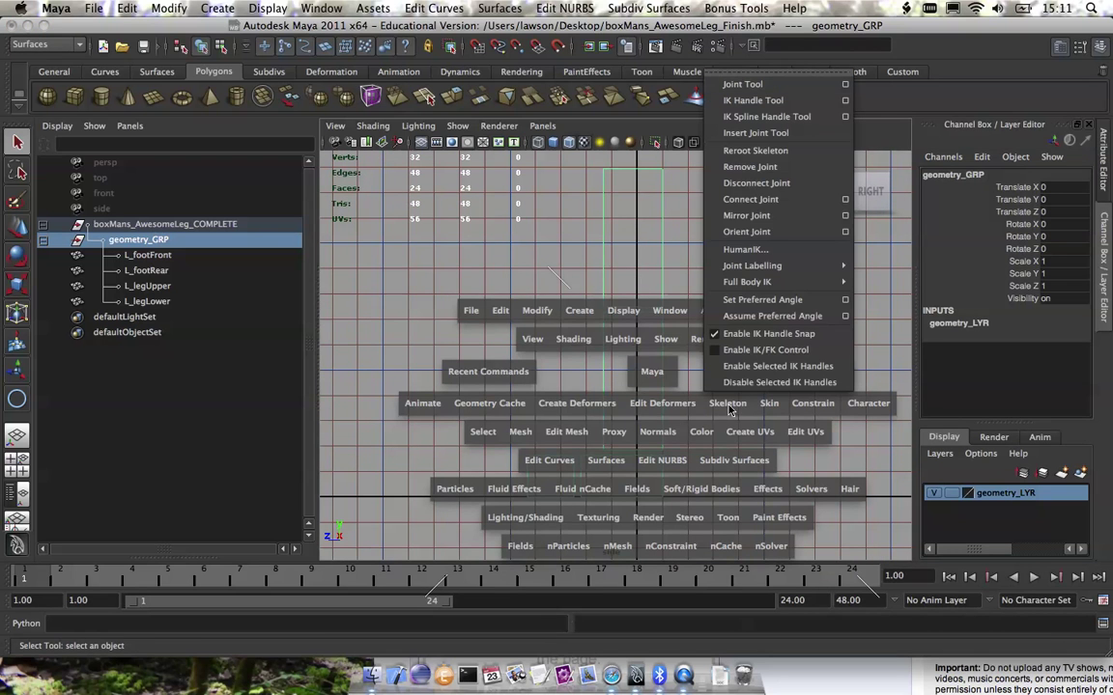
pyautogui.click(845, 86)
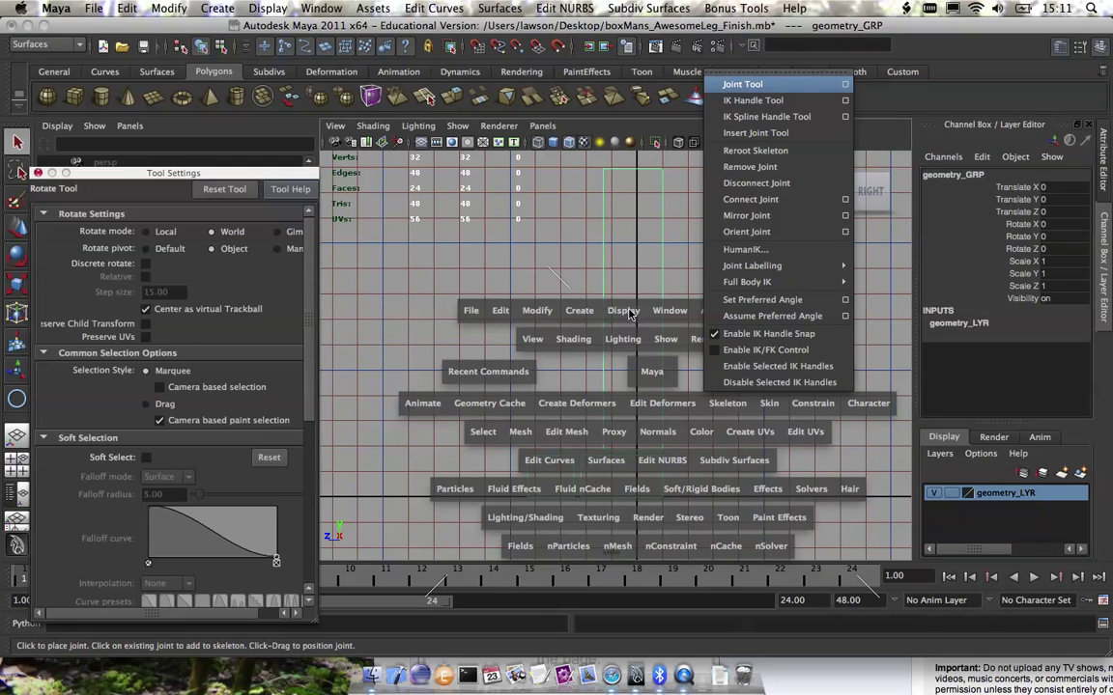
pyautogui.moveTo(185, 182); pyautogui.dragTo(245, 144)
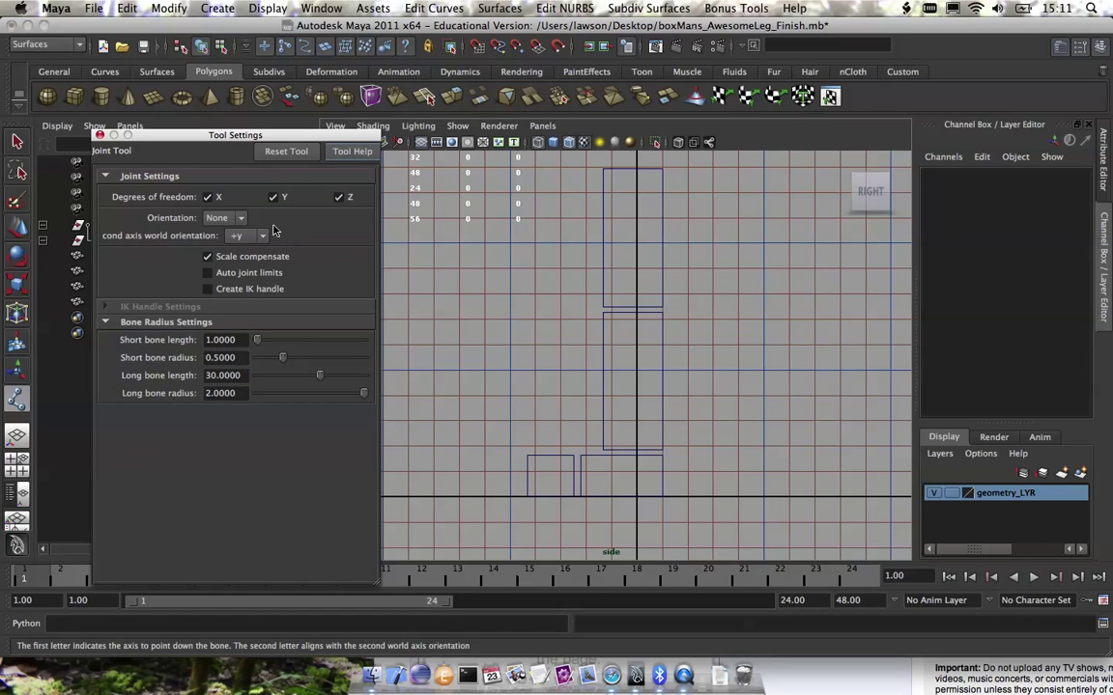
pyautogui.keyDown('alt'); pyautogui.moveTo(619, 288); pyautogui.dragTo(646, 309, button='middle'); pyautogui.keyUp('alt')
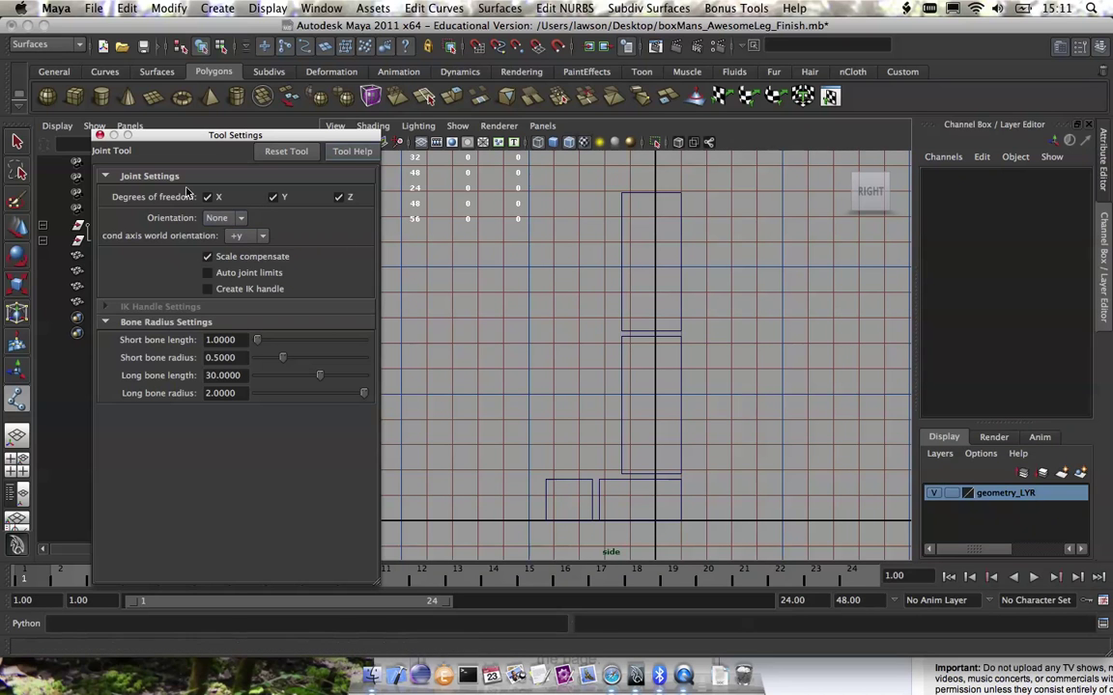
pyautogui.click(100, 137)
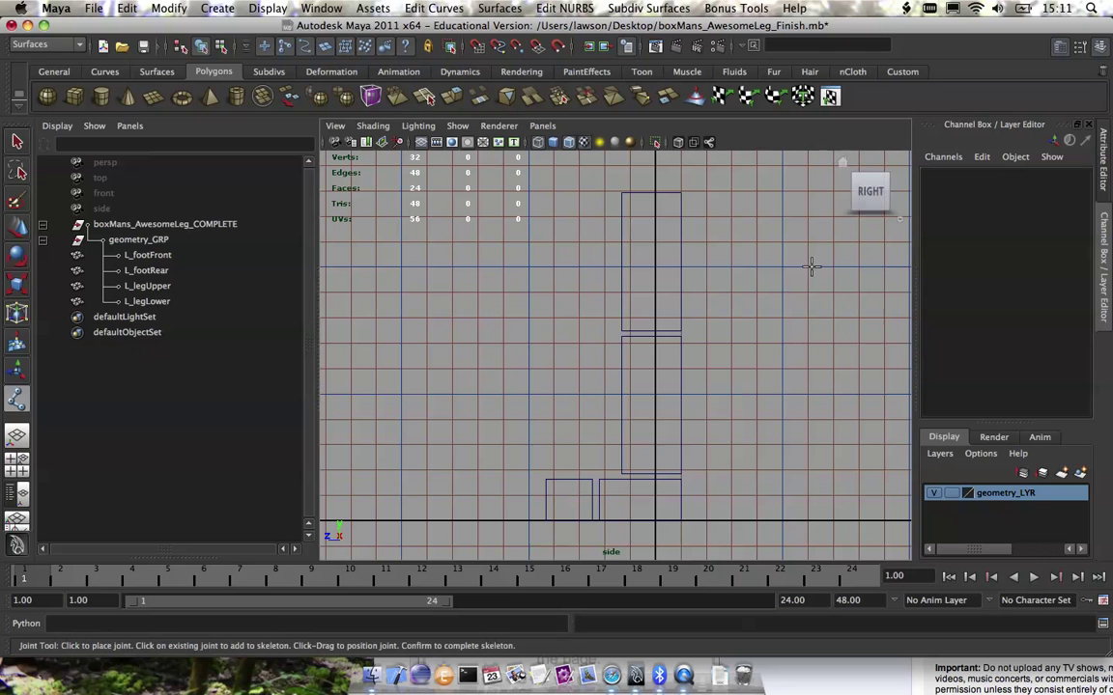
# Create a five-joint chain from the top of the upper leg through knee, ankle and ball of the foot to the toe tip.
pyautogui.click(653, 194)
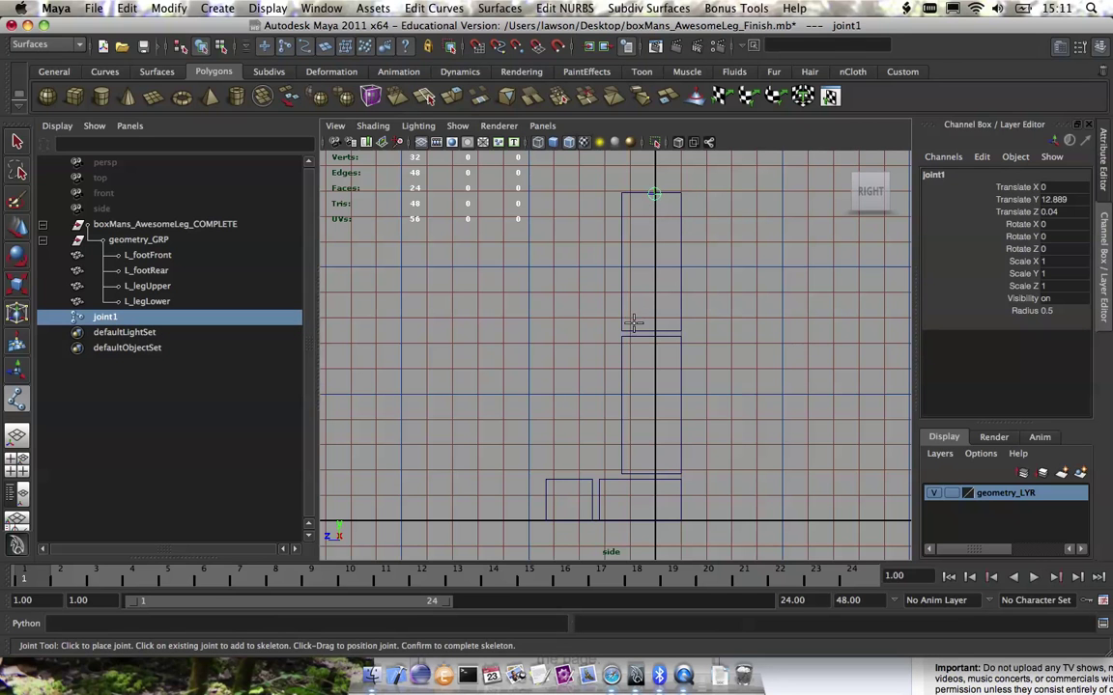
pyautogui.click(628, 332)
pyautogui.keyDown('alt'); pyautogui.moveTo(668, 458); pyautogui.dragTo(678, 361, button='middle'); pyautogui.keyUp('alt')
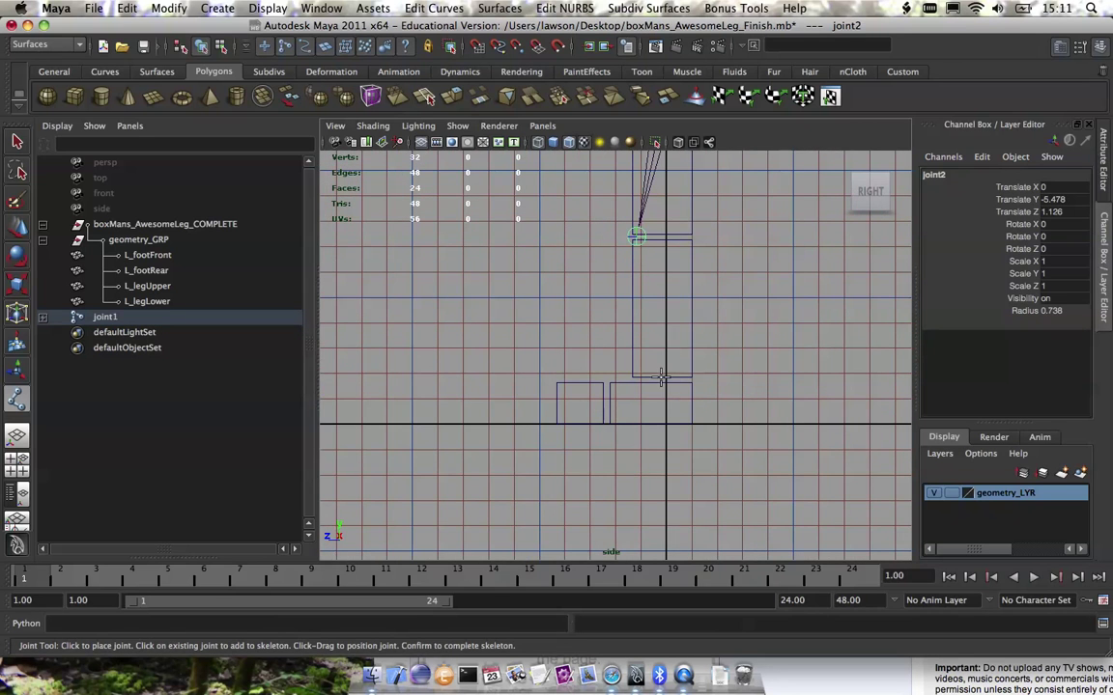
pyautogui.click(662, 379)
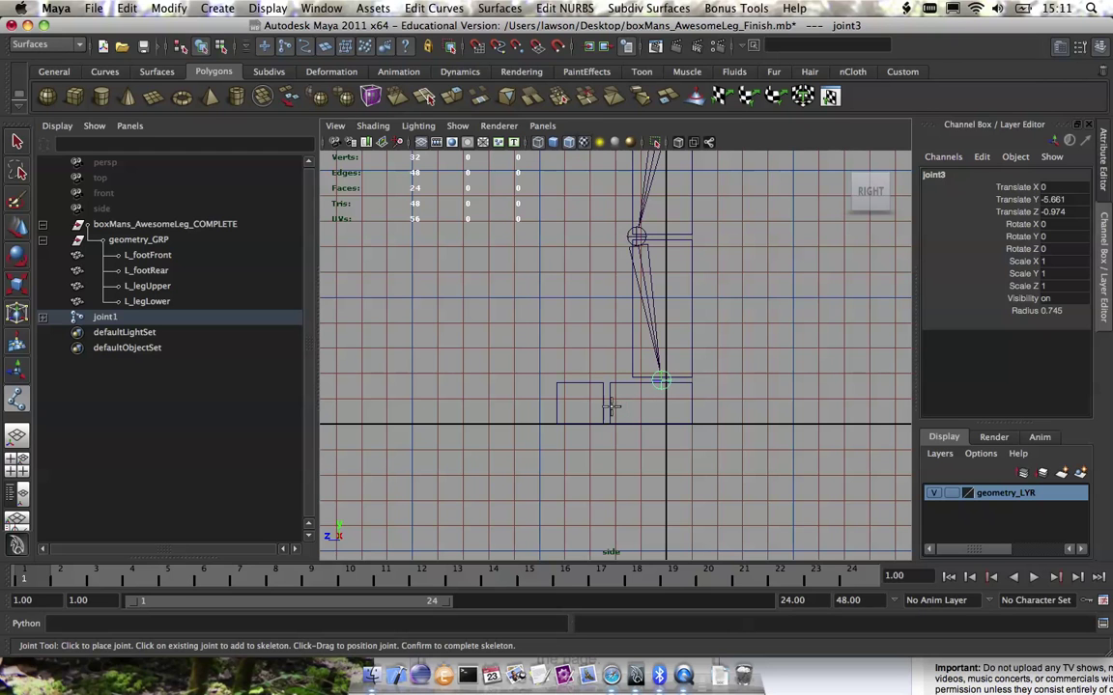
pyautogui.click(606, 406)
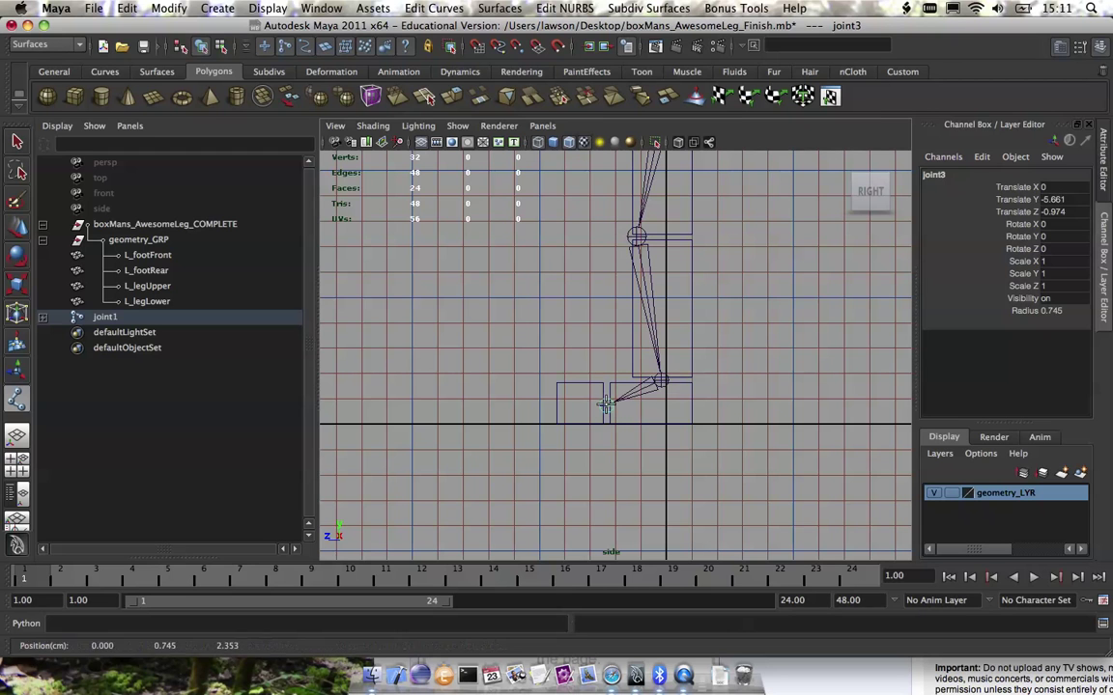
pyautogui.click(557, 406)
pyautogui.press('Return')
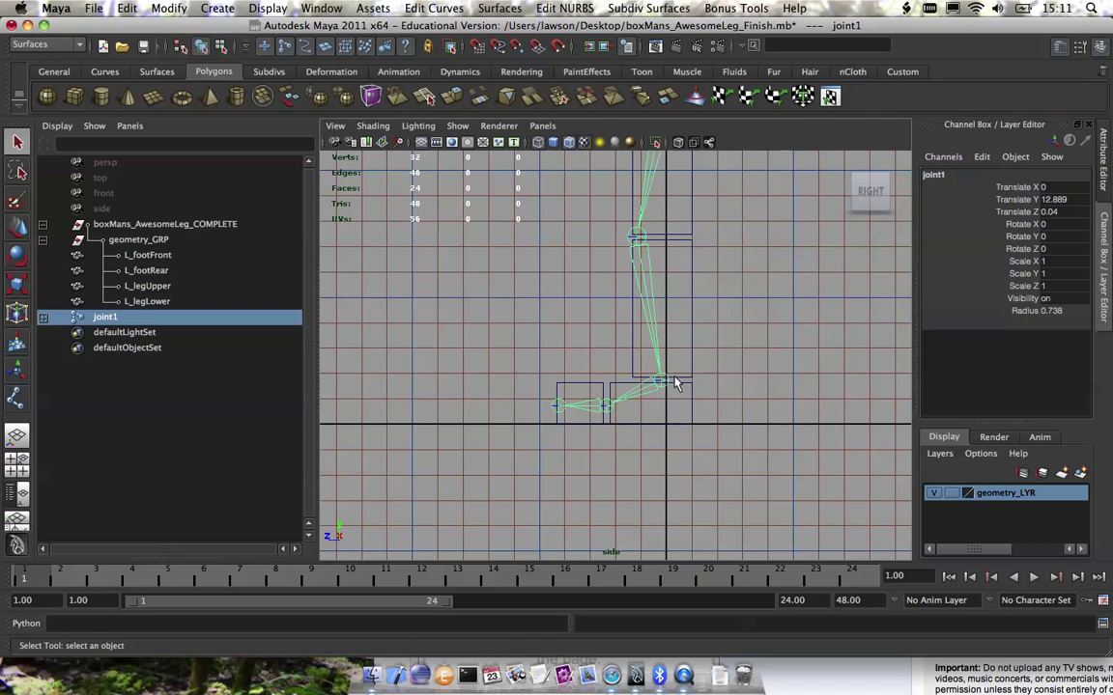
pyautogui.keyDown('alt'); pyautogui.moveTo(675, 382); pyautogui.dragTo(623, 352, button='right'); pyautogui.keyUp('alt')
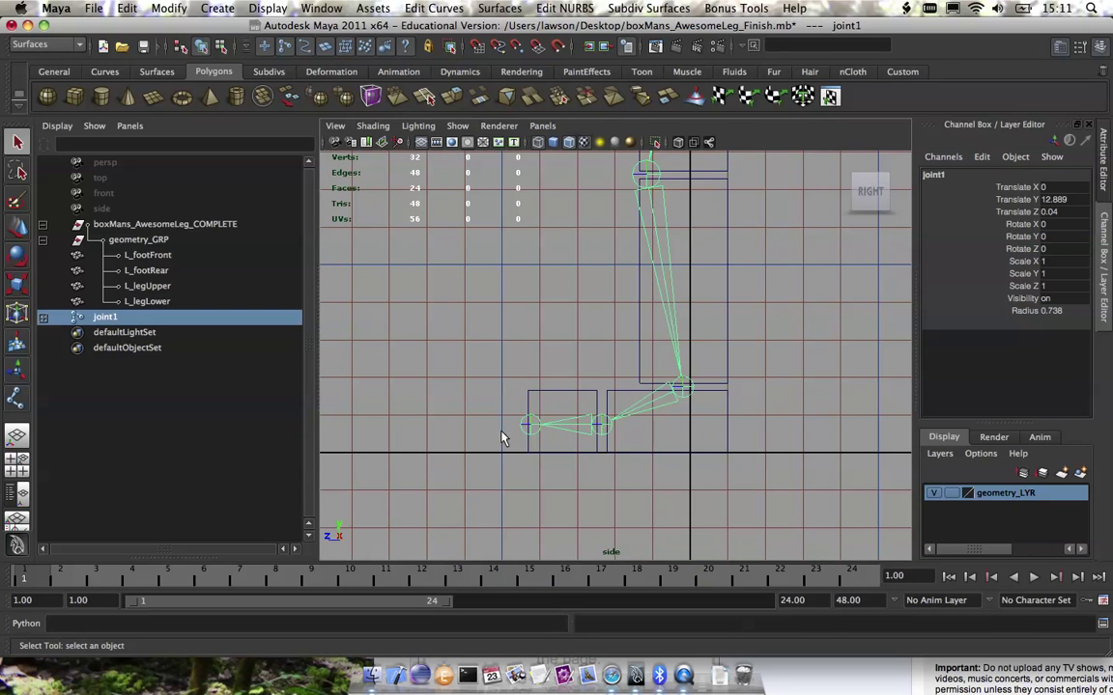
pyautogui.click(528, 426)
pyautogui.press('w')
pyautogui.click(529, 376)
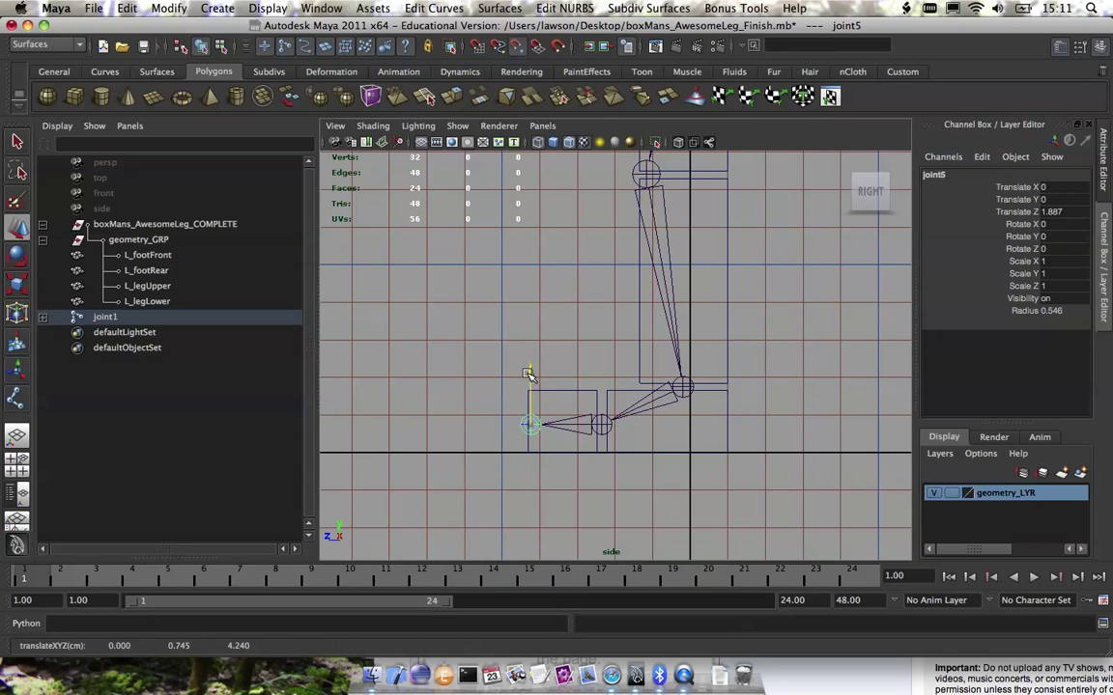
pyautogui.scroll(-3, 618, 425)
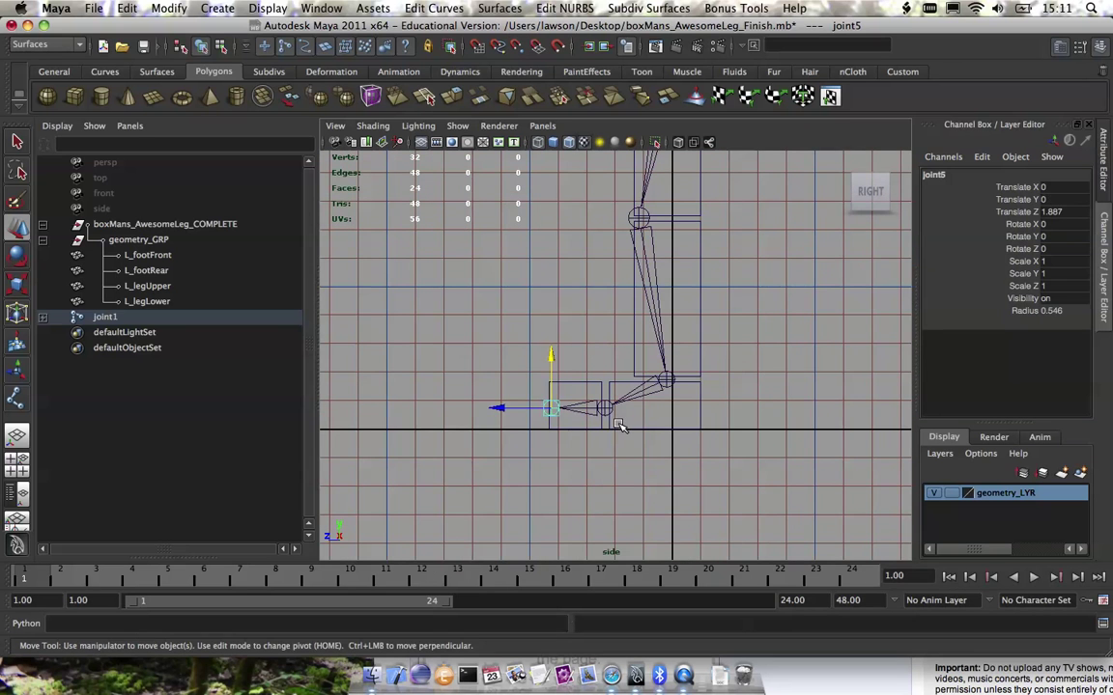
pyautogui.click(651, 414)
pyautogui.keyDown('alt'); pyautogui.moveTo(651, 413); pyautogui.dragTo(639, 426, button='middle'); pyautogui.keyUp('alt')
# Rename the root joint at the top of the leg chain as L_legUpper.
pyautogui.click(637, 195)
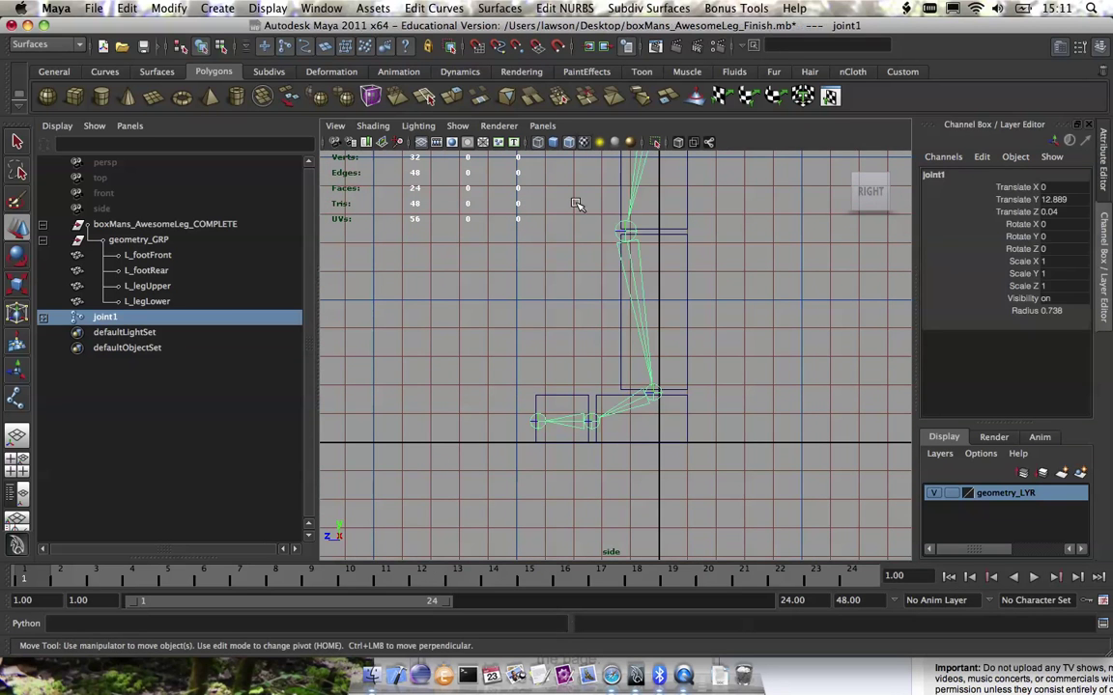
pyautogui.doubleClick(146, 318)
pyautogui.write('L_')
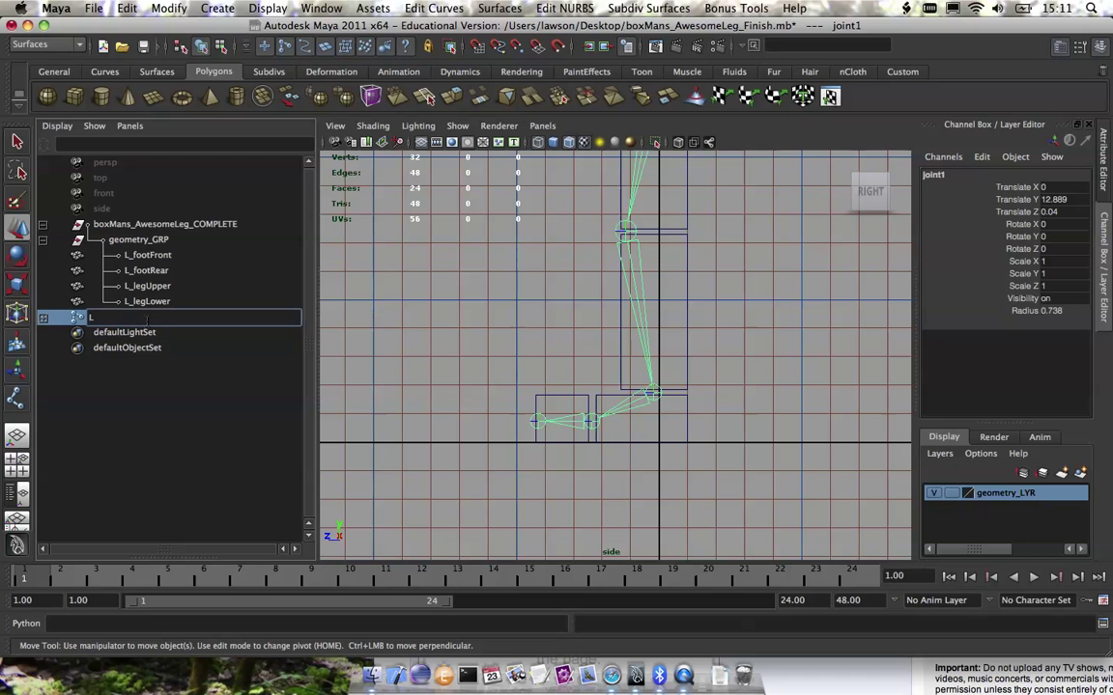
pyautogui.write('legUpper')
pyautogui.press('Return')
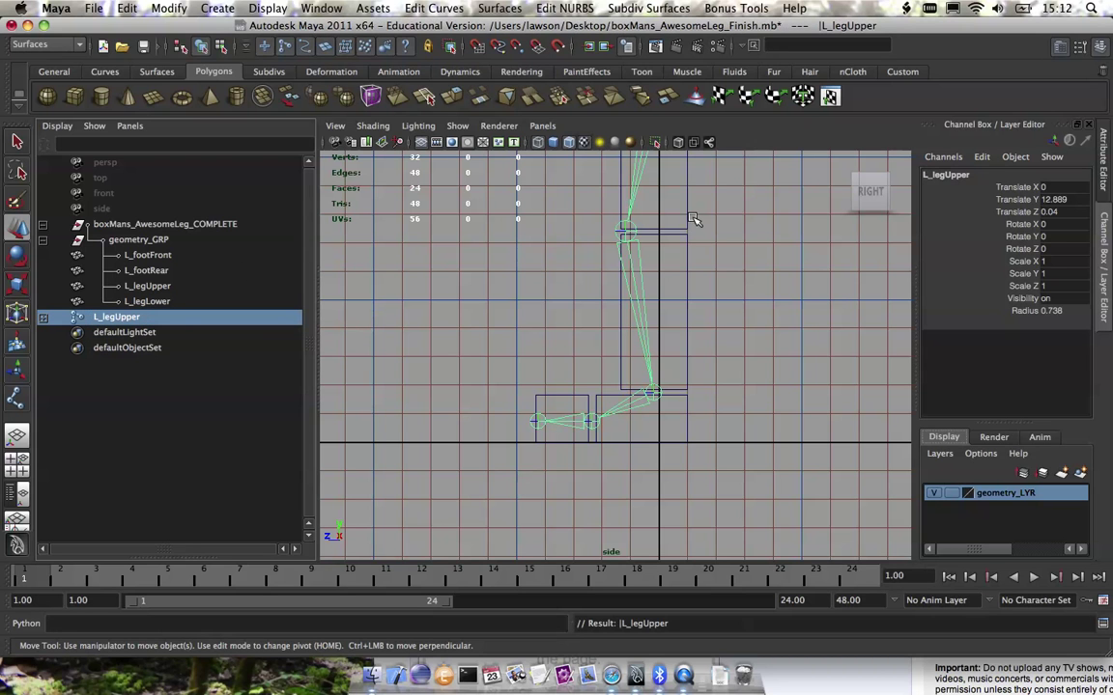
# Rename the knee joint as L_legLower.
pyautogui.click(624, 228)
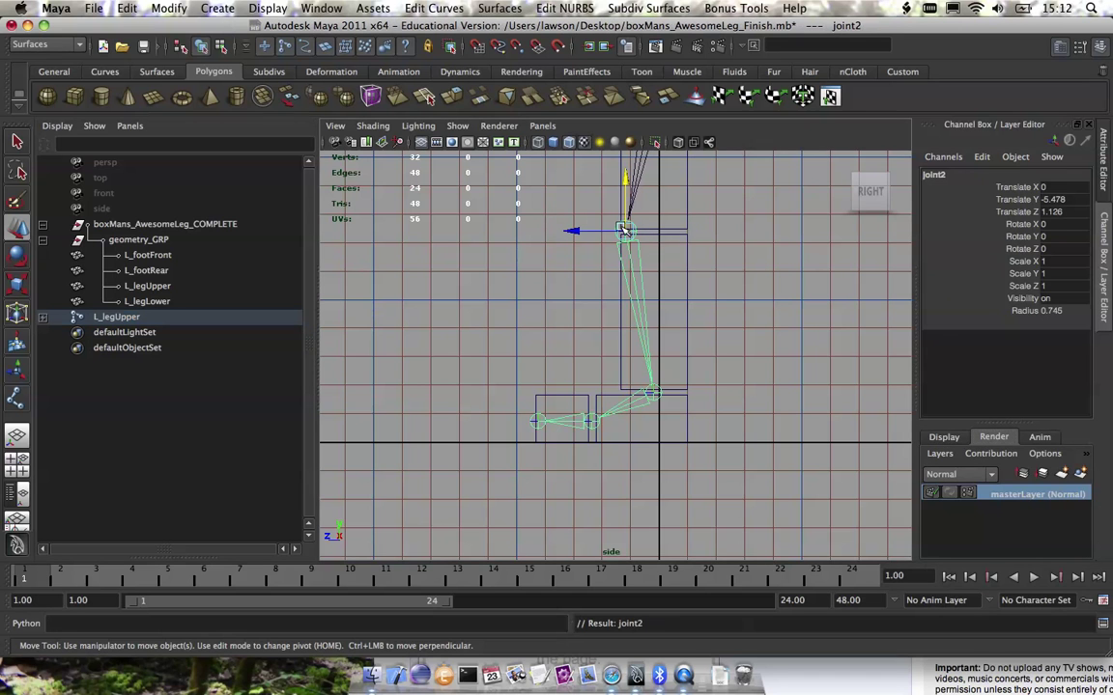
pyautogui.click(934, 175)
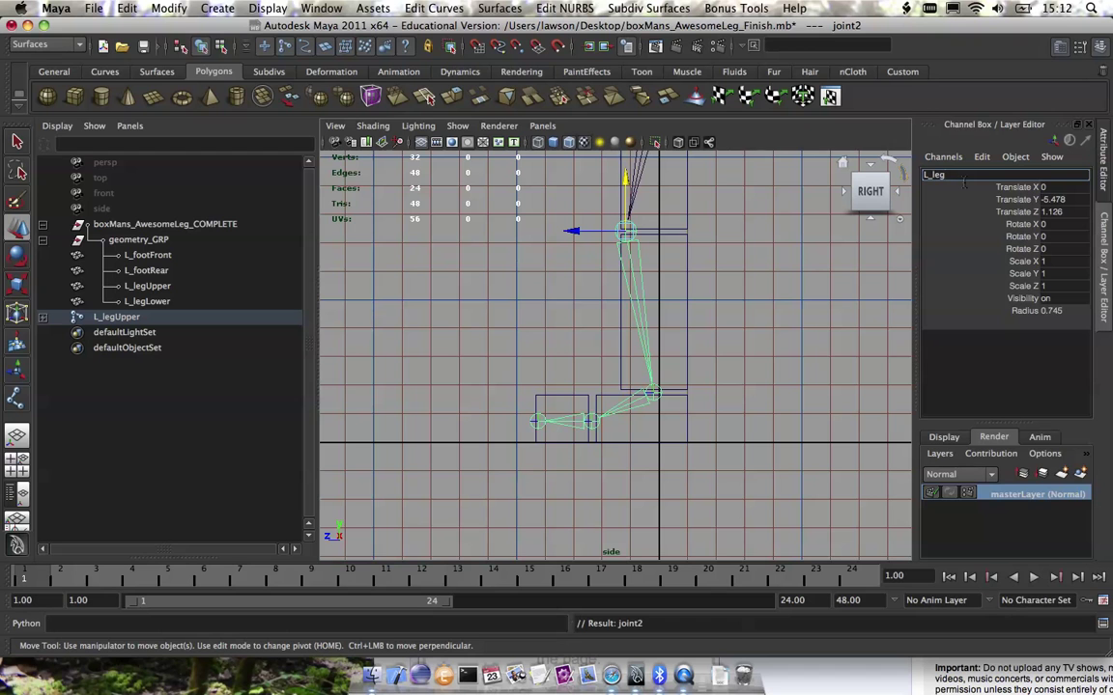
pyautogui.write('L_legLower')
pyautogui.press('Return')
# Rename the ankle joint below the knee as L_ankle.
pyautogui.press('Down')
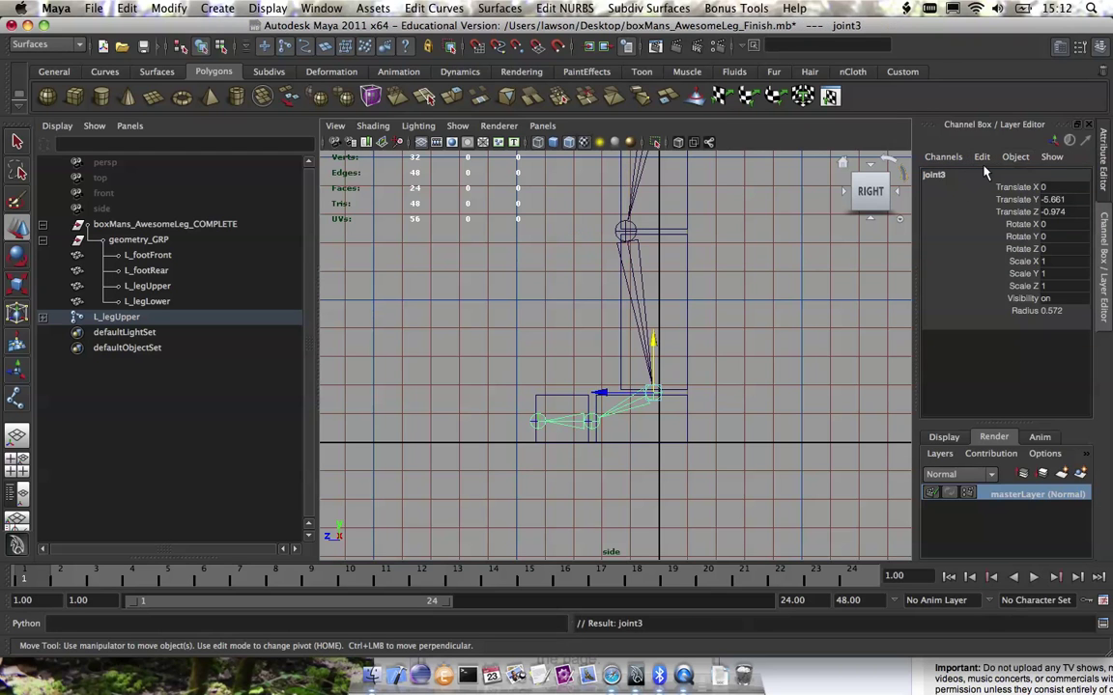
pyautogui.click(975, 178)
pyautogui.write('L_an')
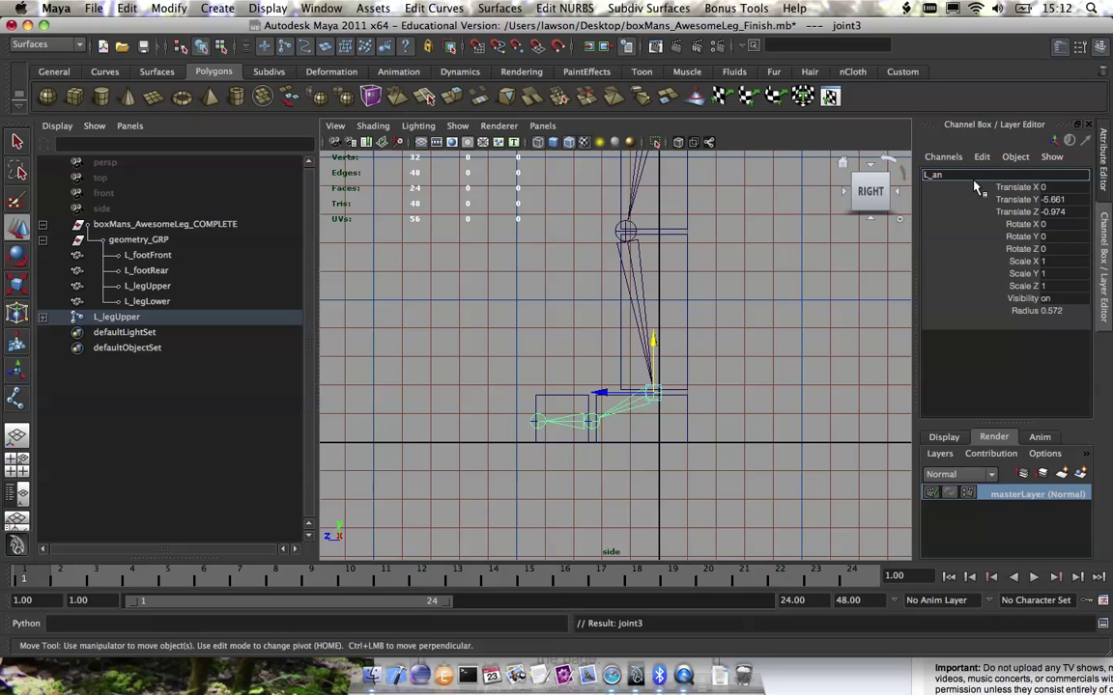
pyautogui.write('kle')
pyautogui.press('Return')
# Rename the joint at the ball of the foot as L_ball.
pyautogui.press('Down')
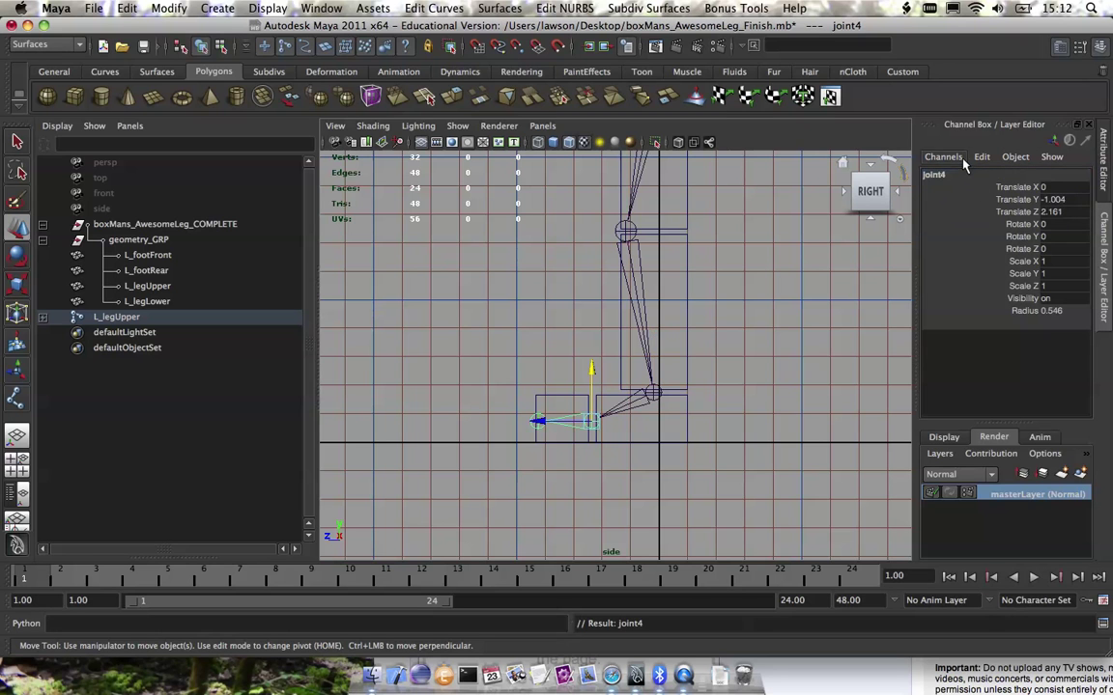
pyautogui.click(959, 178)
pyautogui.write('L_ball')
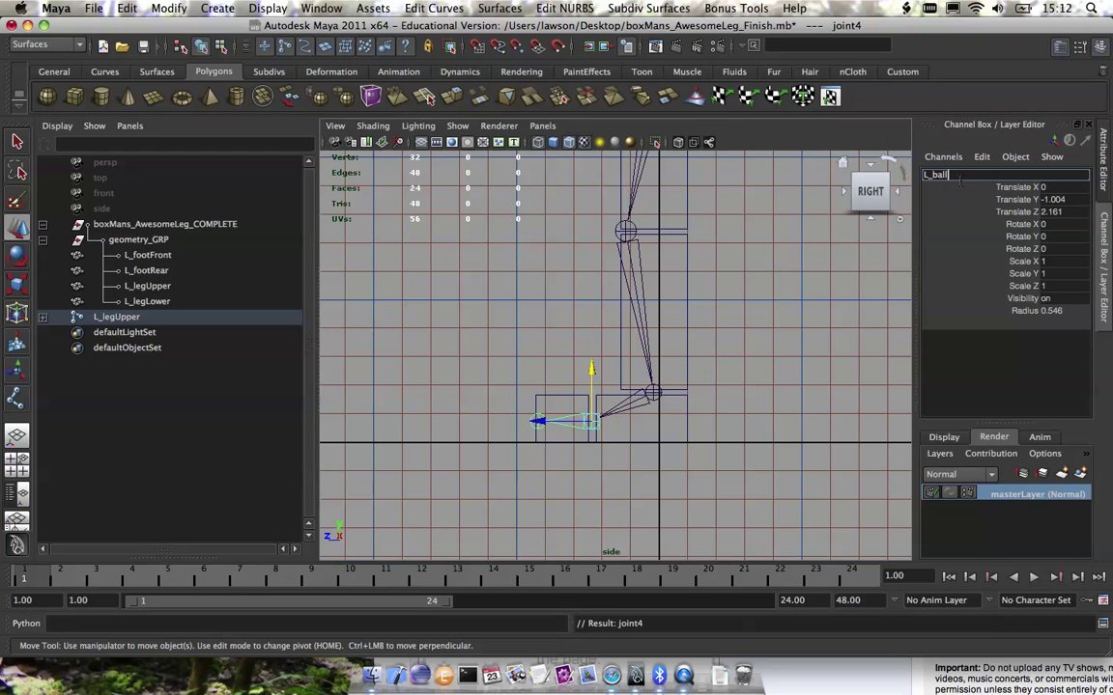
pyautogui.press('Return')
# Rename the last joint at the tip of the foot as L_toe.
pyautogui.press('Down')
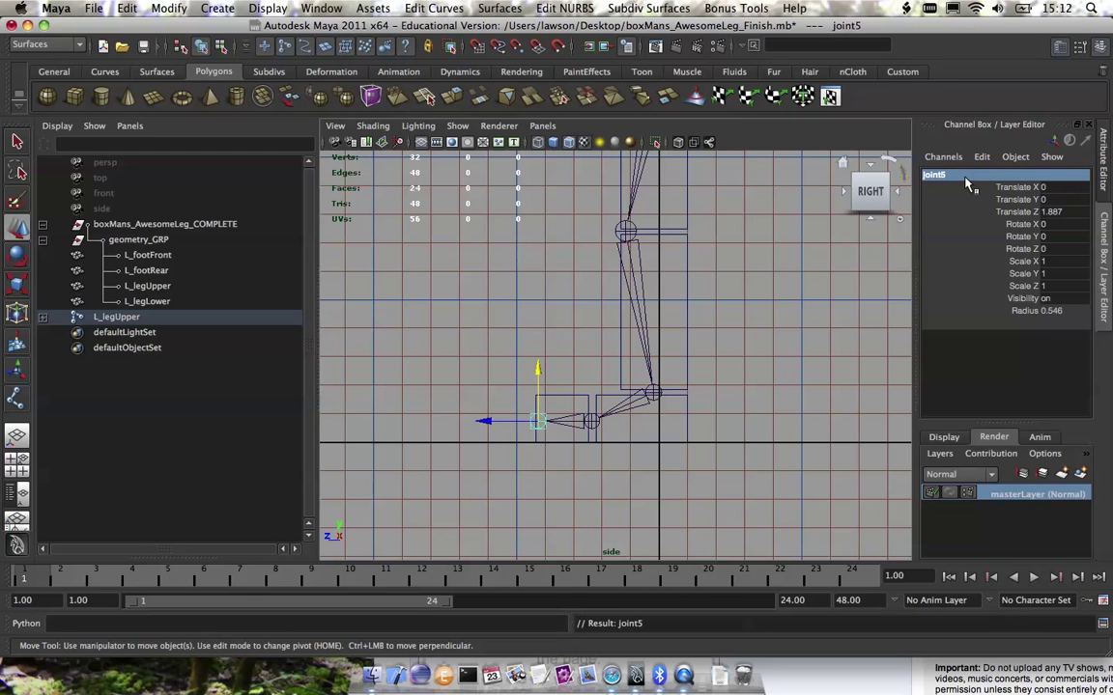
pyautogui.click(972, 178)
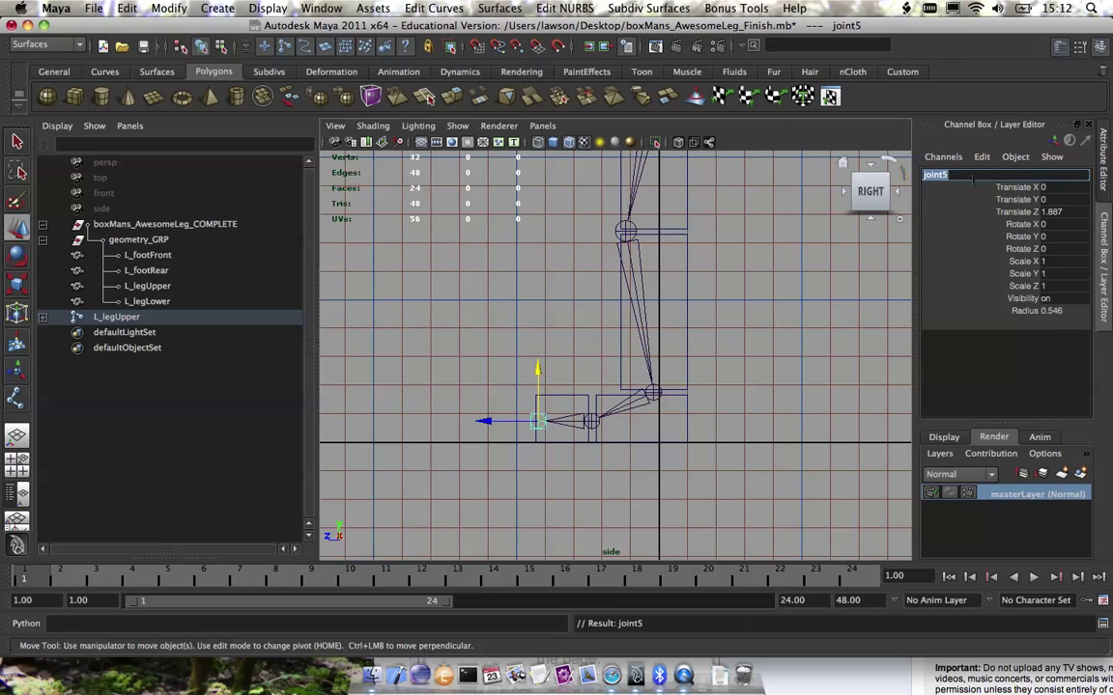
pyautogui.write('L_toe')
pyautogui.press('Return')
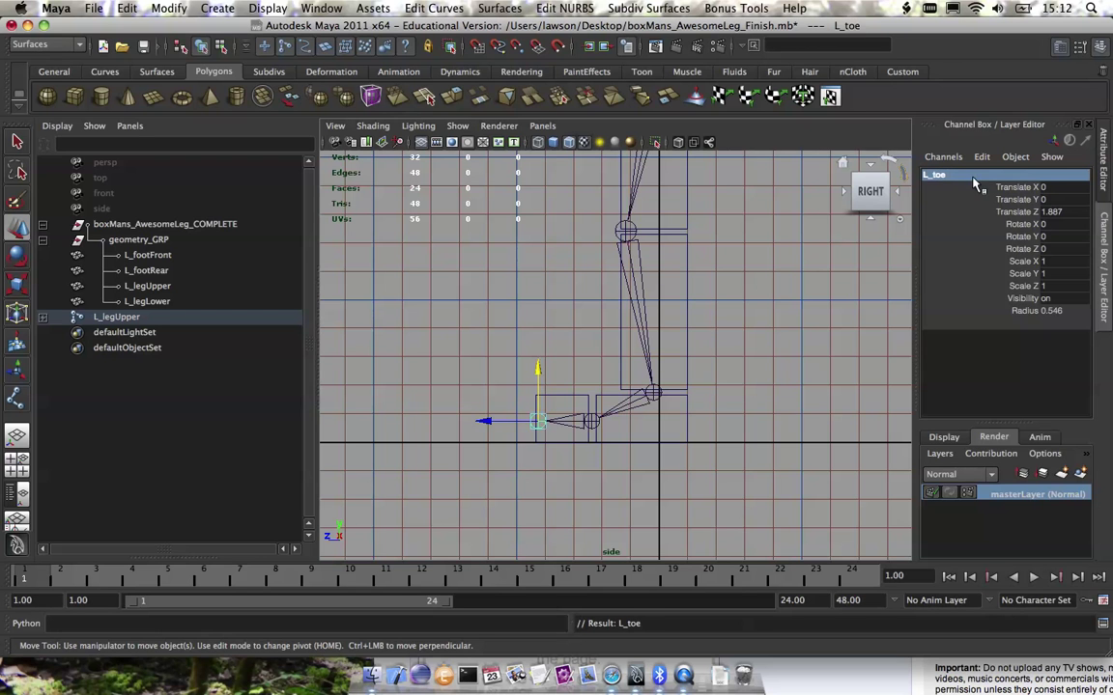
# Group the whole L_legUpper joint chain and name the group joints_GRP.
pyautogui.keyDown('alt'); pyautogui.moveTo(679, 370); pyautogui.dragTo(665, 387, button='middle'); pyautogui.keyUp('alt')
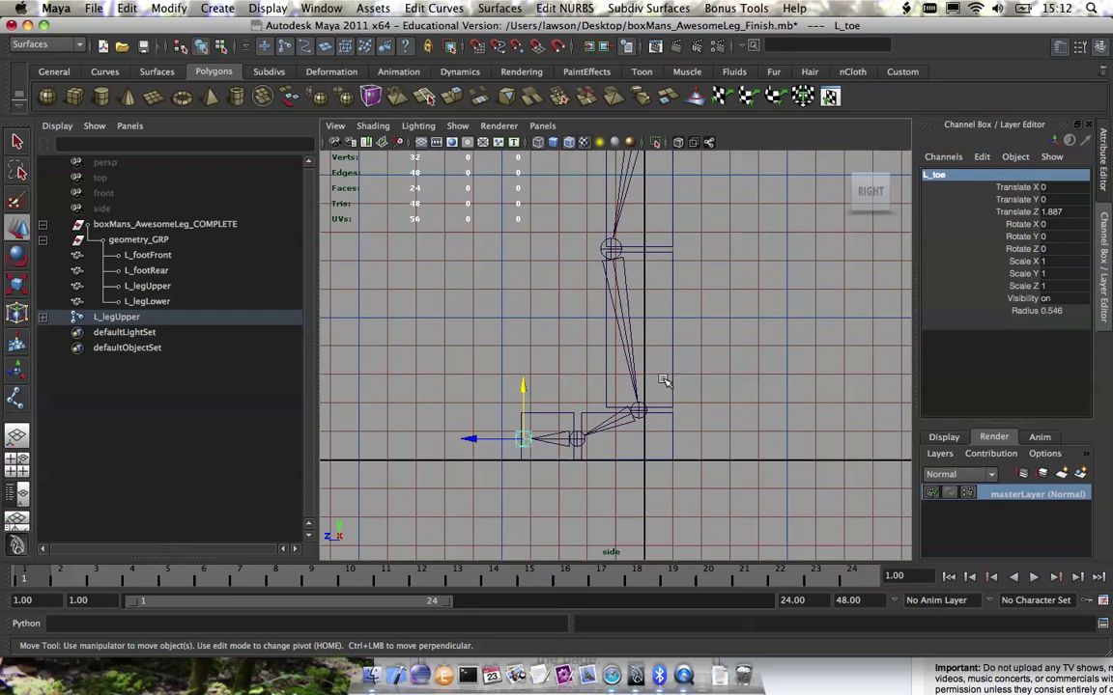
pyautogui.click(118, 319)
pyautogui.hotkey('ctrl', 'g')
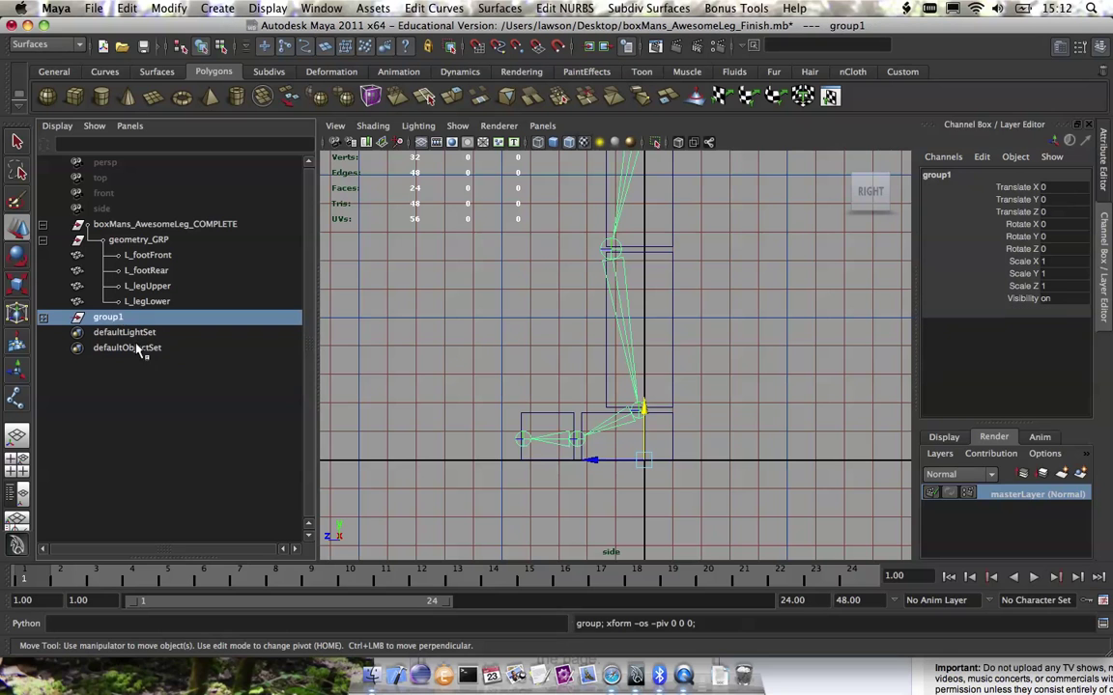
pyautogui.doubleClick(106, 320)
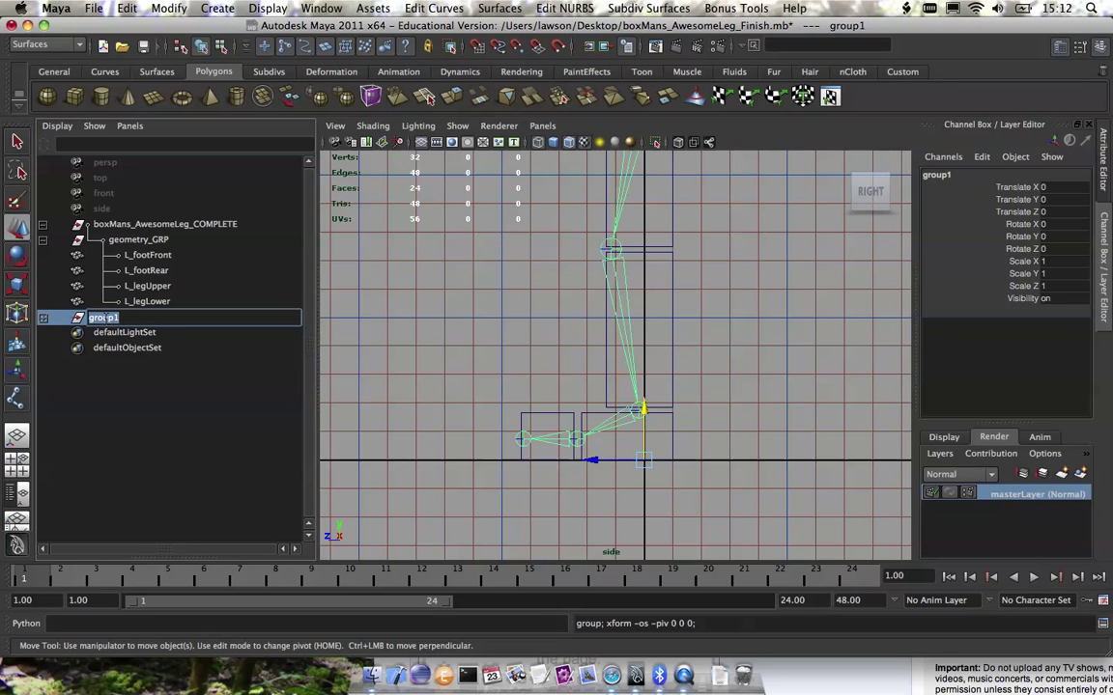
pyautogui.write('joi')
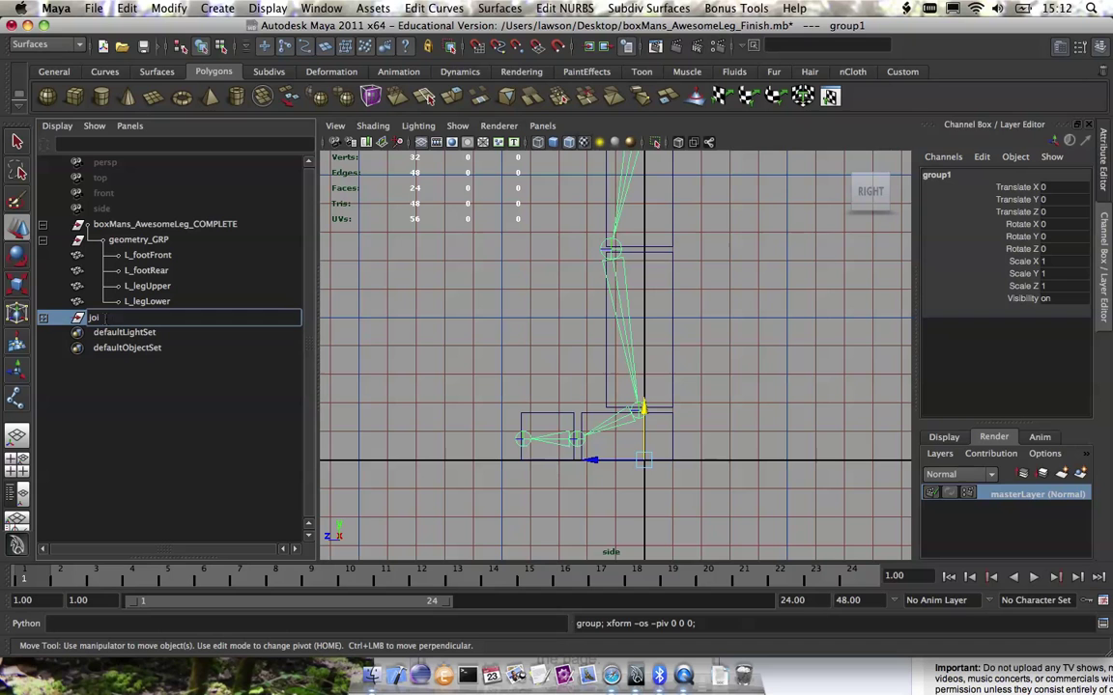
pyautogui.press('BackSpace')
pyautogui.press('BackSpace')
pyautogui.write('nts_GRP')
pyautogui.press('Return')
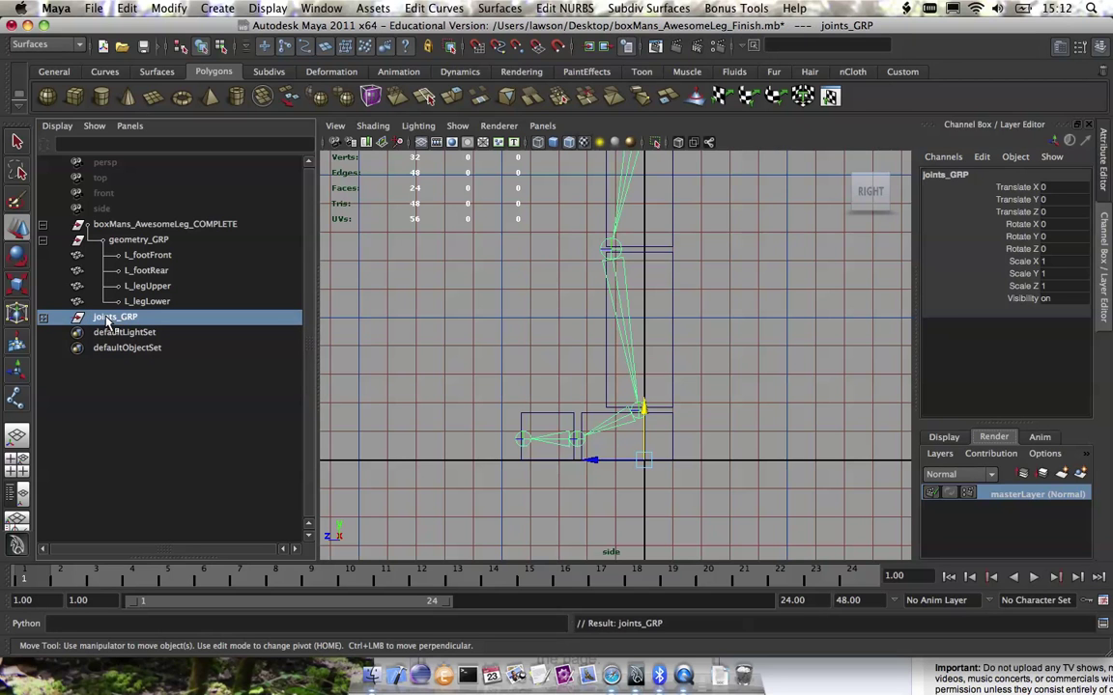
pyautogui.click(1080, 473)
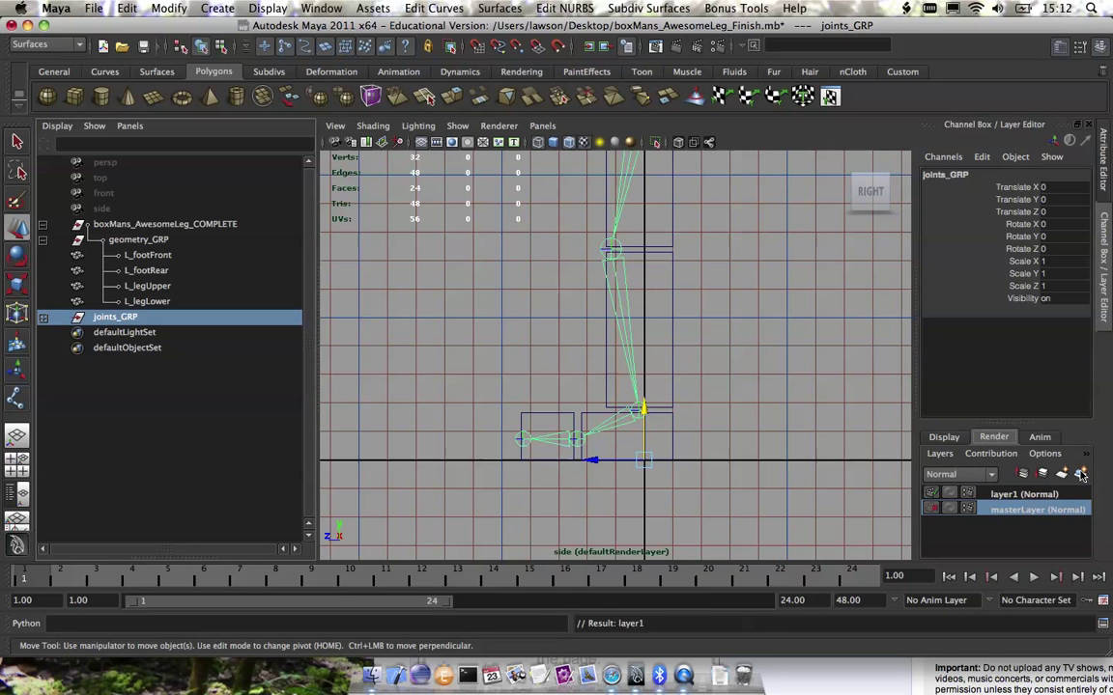
pyautogui.click(1037, 496)
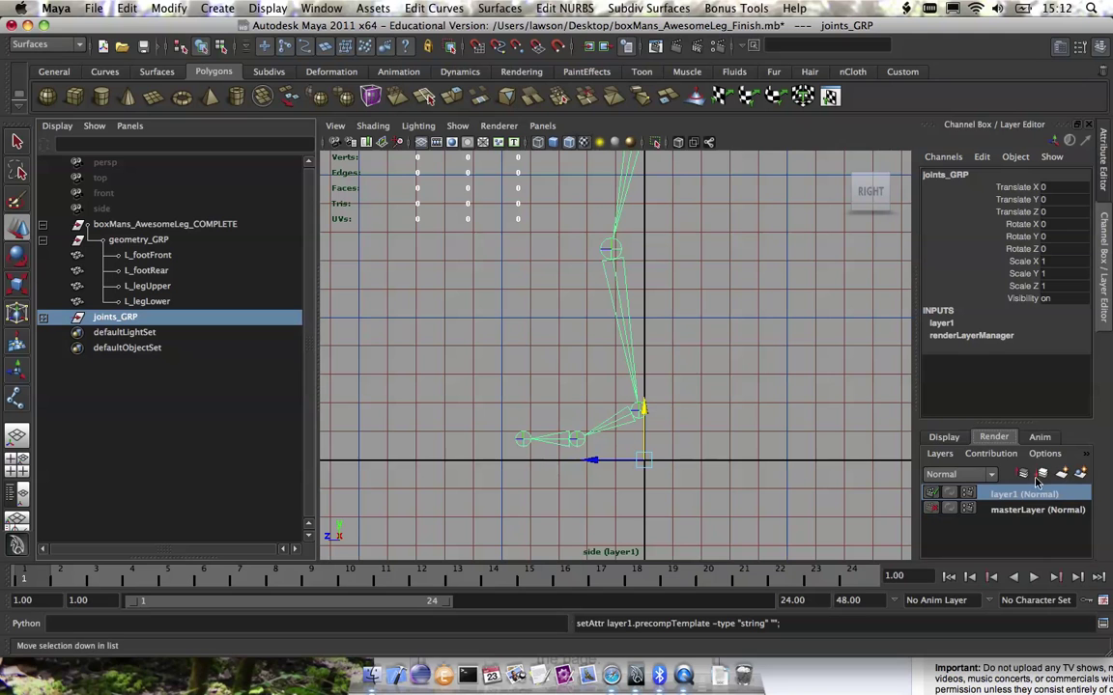
pyautogui.rightClick(1036, 513)
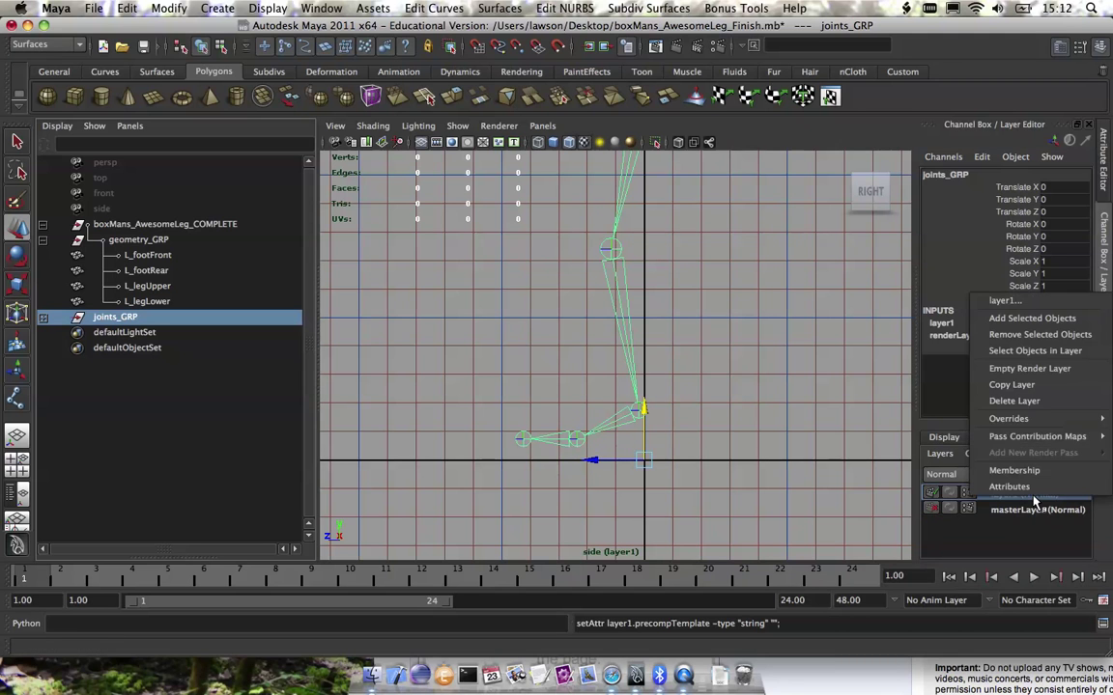
pyautogui.click(935, 400)
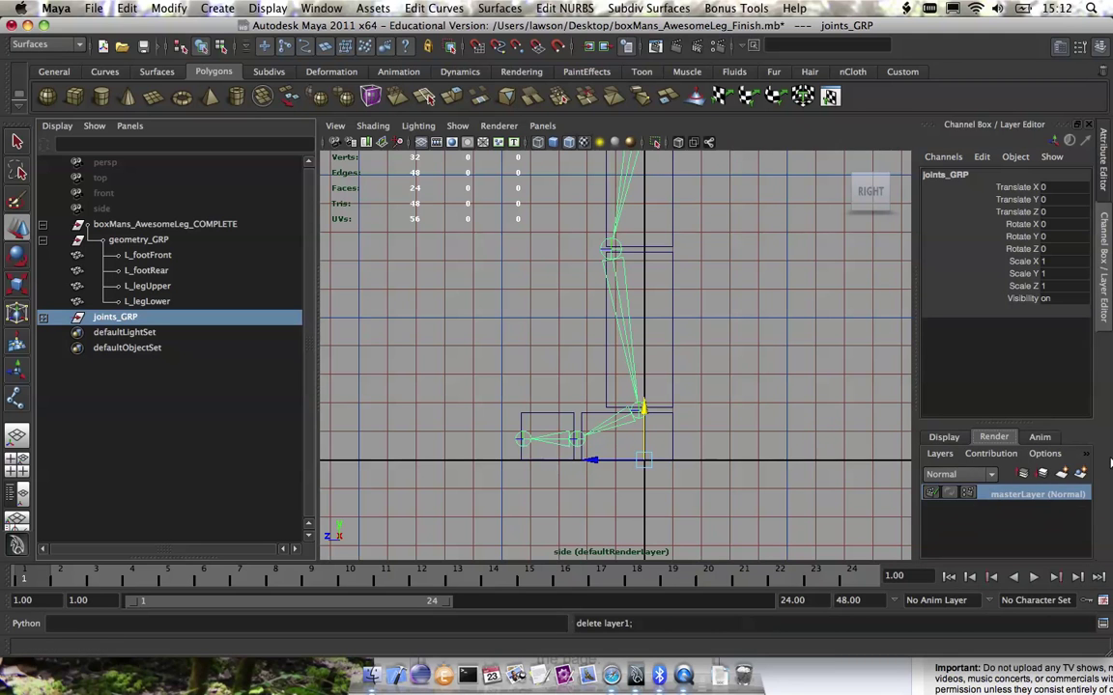
# Create a display layer containing joints_GRP and name it joints_LYR.
pyautogui.click(944, 437)
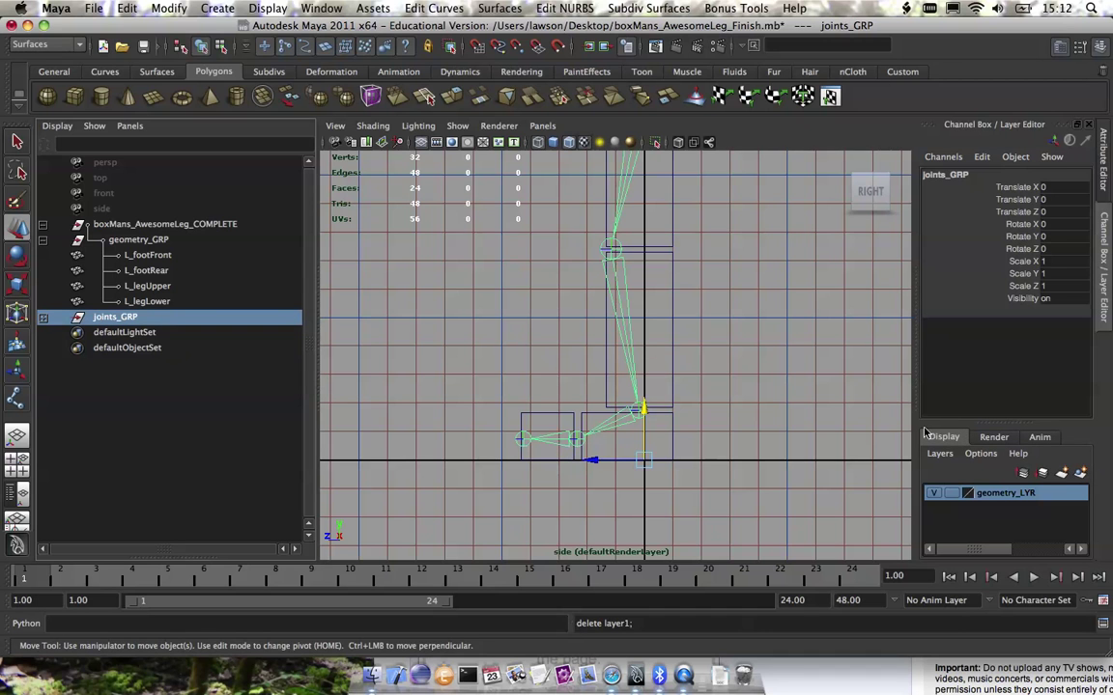
pyautogui.click(1077, 471)
pyautogui.doubleClick(985, 494)
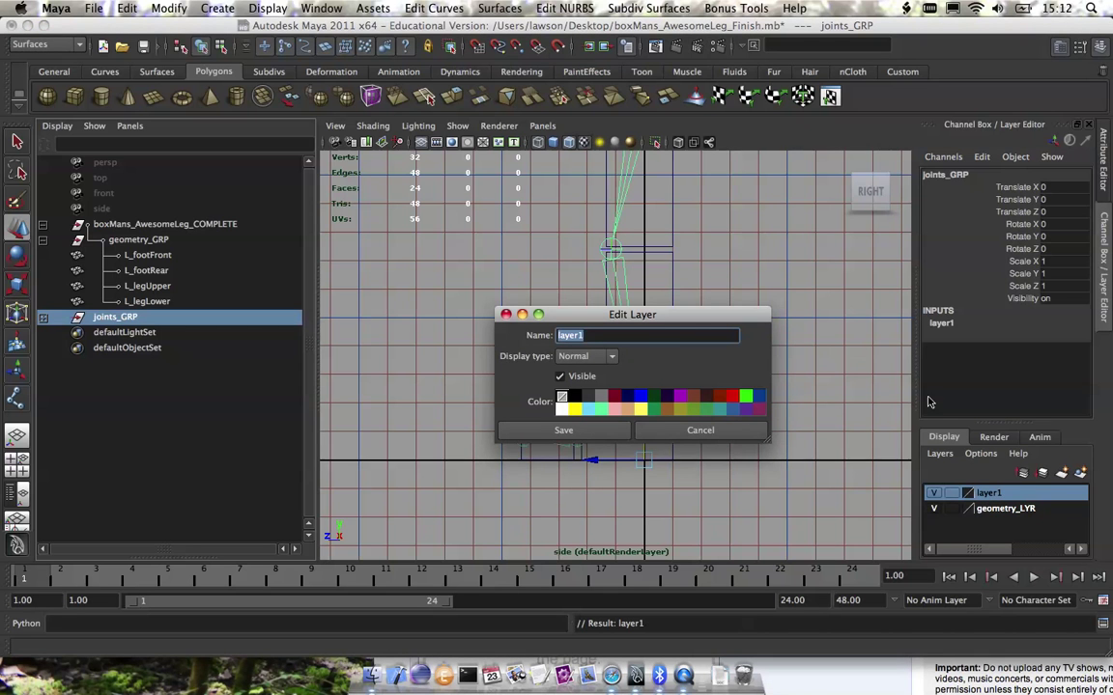
pyautogui.write('joints_LYR')
pyautogui.click(584, 432)
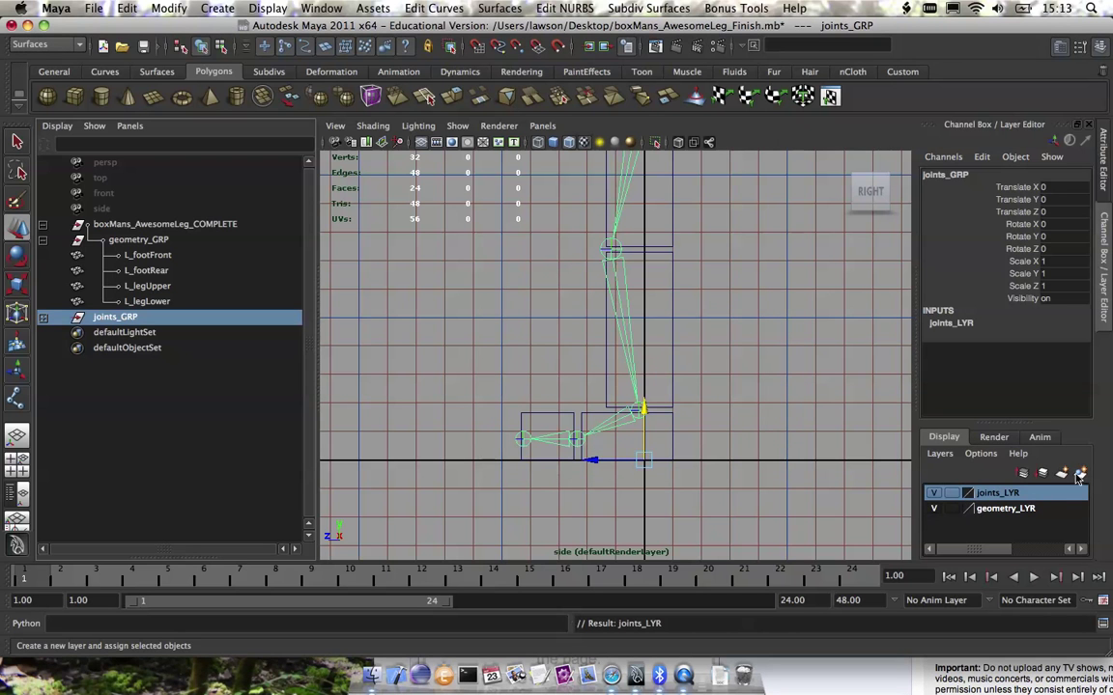
# Unlock the translate, rotate and scale channels of all four geometry blocks: L_legUpper, L_legLower, L_footRear and L_footFront.
pyautogui.keyDown('alt'); pyautogui.moveTo(708, 316); pyautogui.dragTo(708, 348, button='middle'); pyautogui.keyUp('alt')
pyautogui.keyDown('alt'); pyautogui.moveTo(708, 348); pyautogui.dragTo(727, 350, button='right'); pyautogui.keyUp('alt')
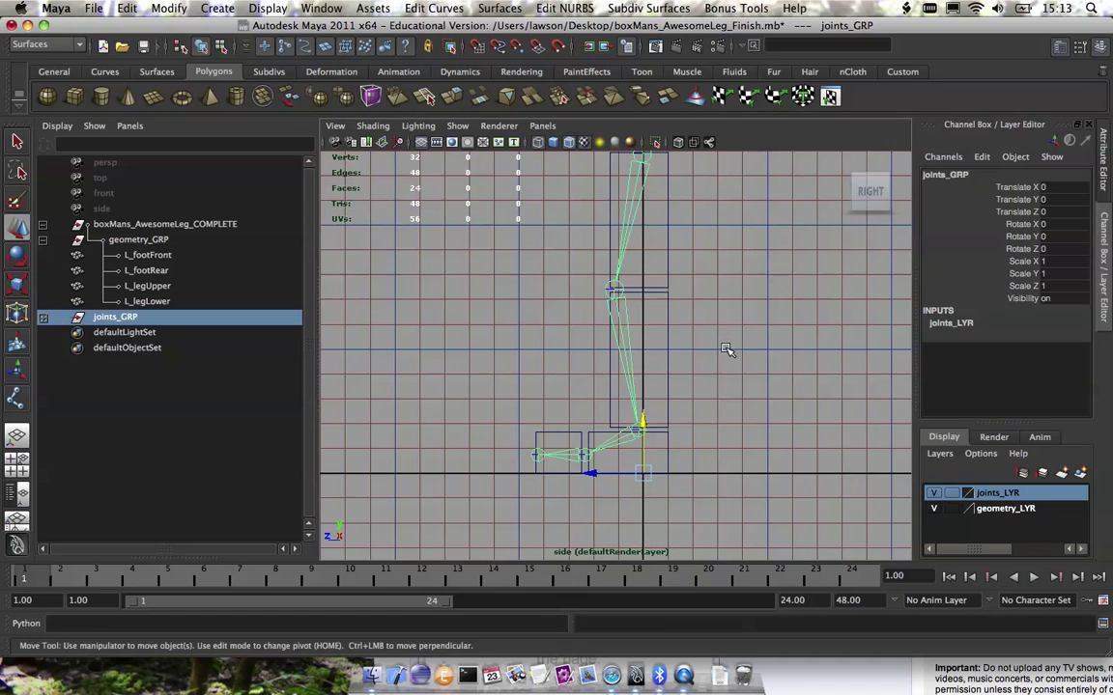
pyautogui.moveTo(725, 344)
pyautogui.keyDown('alt'); pyautogui.mouseDown(button='middle')
pyautogui.moveTo(742, 405)
pyautogui.moveTo(710, 308)
pyautogui.moveTo(717, 343)
pyautogui.mouseUp(button='middle'); pyautogui.keyUp('alt')
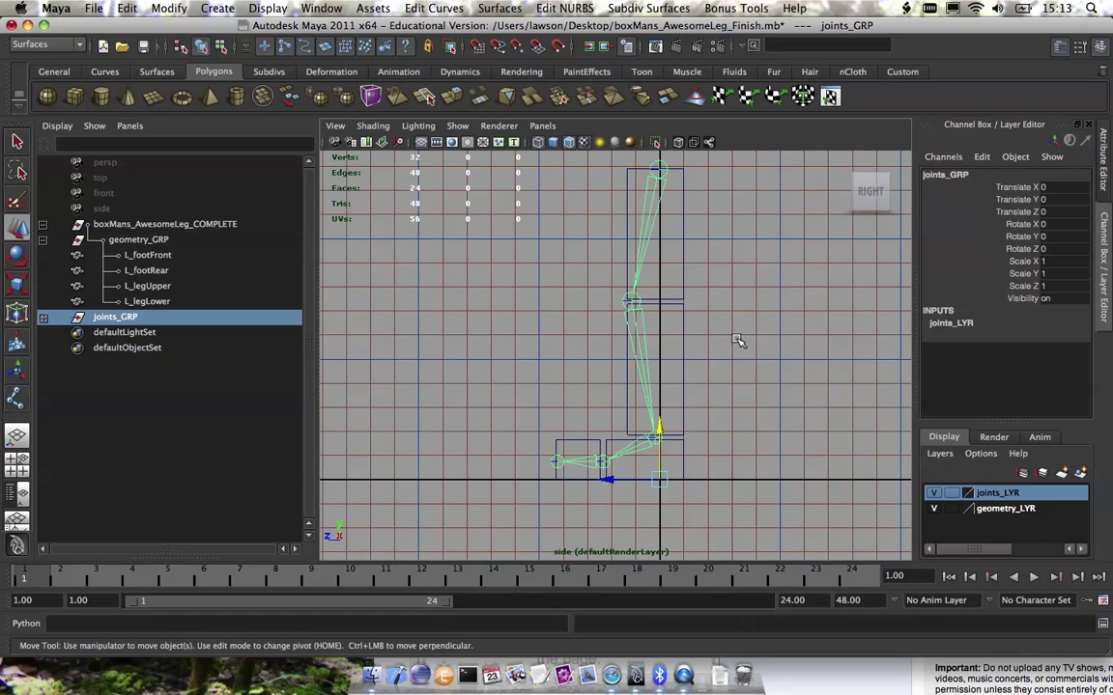
pyautogui.keyDown('alt'); pyautogui.moveTo(737, 341); pyautogui.dragTo(729, 377, button='middle'); pyautogui.keyUp('alt')
pyautogui.moveTo(683, 270); pyautogui.dragTo(653, 287)
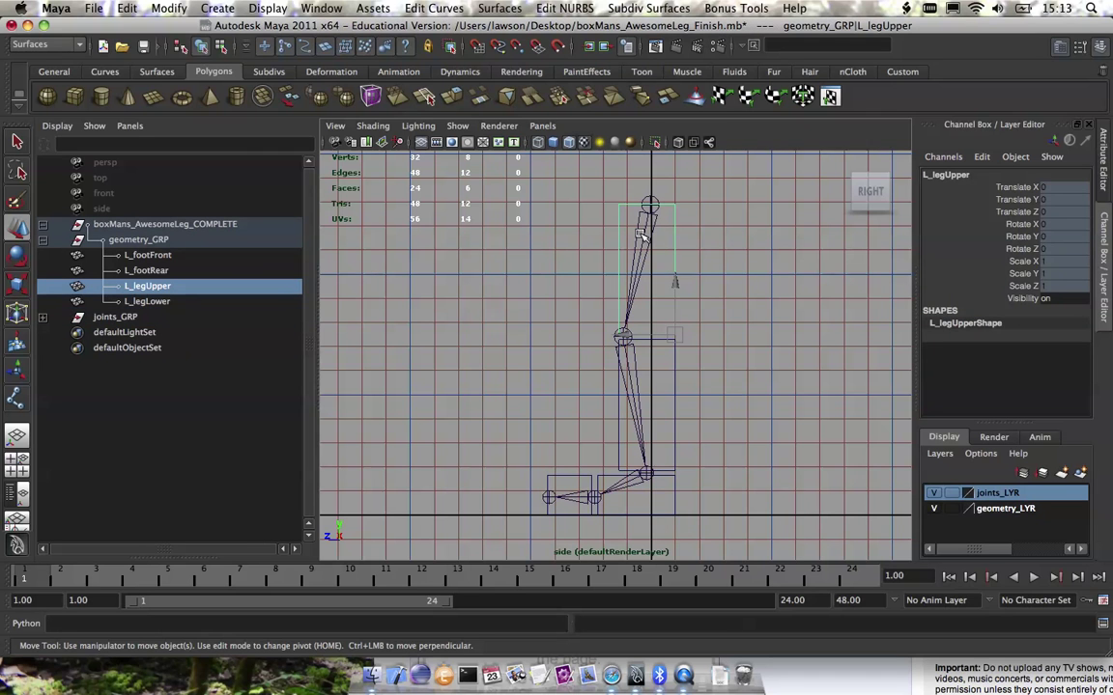
pyautogui.keyDown('shift'); pyautogui.click(675, 414); pyautogui.keyUp('shift')
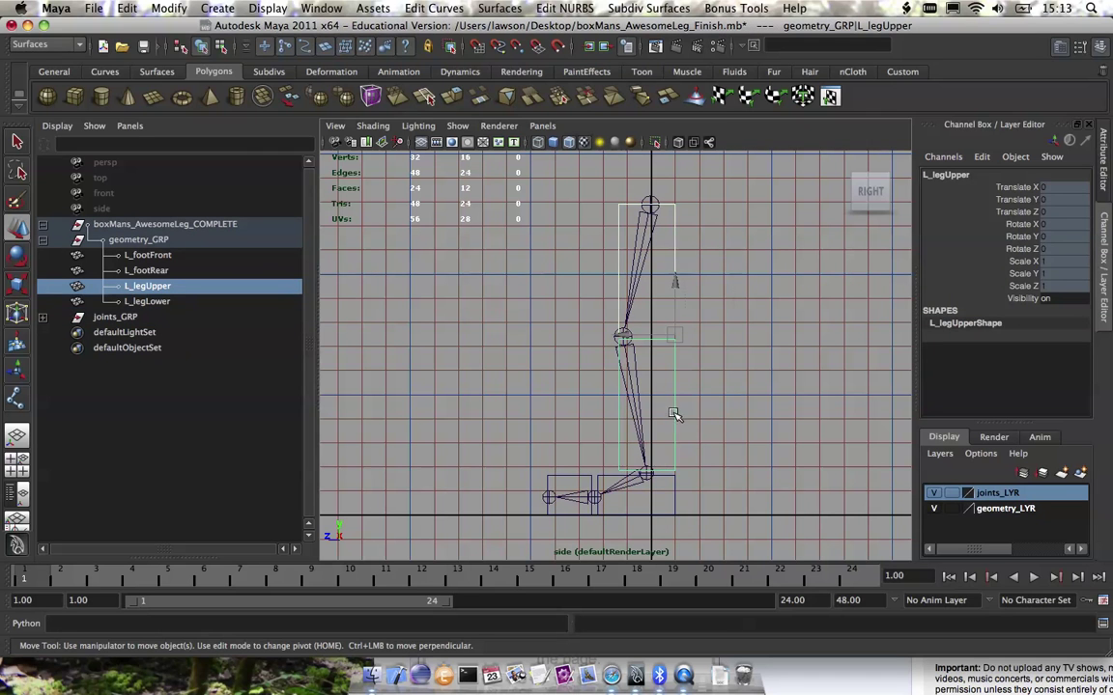
pyautogui.keyDown('shift'); pyautogui.click(655, 510); pyautogui.keyUp('shift')
pyautogui.keyDown('shift'); pyautogui.click(562, 491); pyautogui.keyUp('shift')
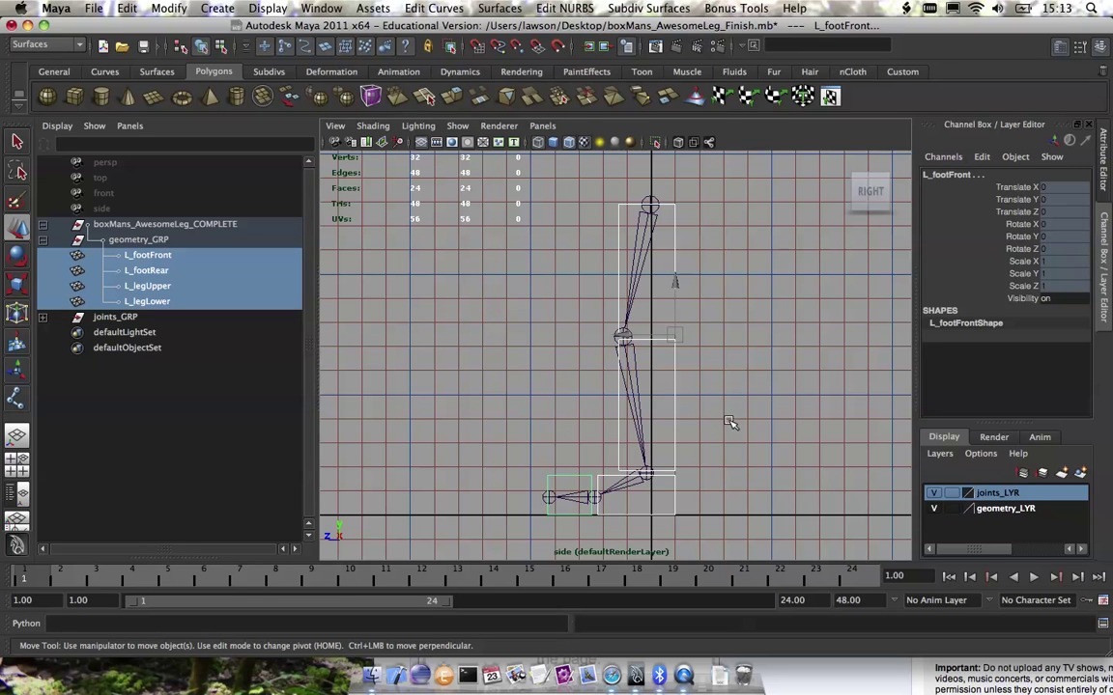
pyautogui.moveTo(678, 411)
pyautogui.keyDown('alt'); pyautogui.mouseDown(button='middle')
pyautogui.moveTo(659, 345)
pyautogui.moveTo(663, 405)
pyautogui.mouseUp(button='middle'); pyautogui.keyUp('alt')
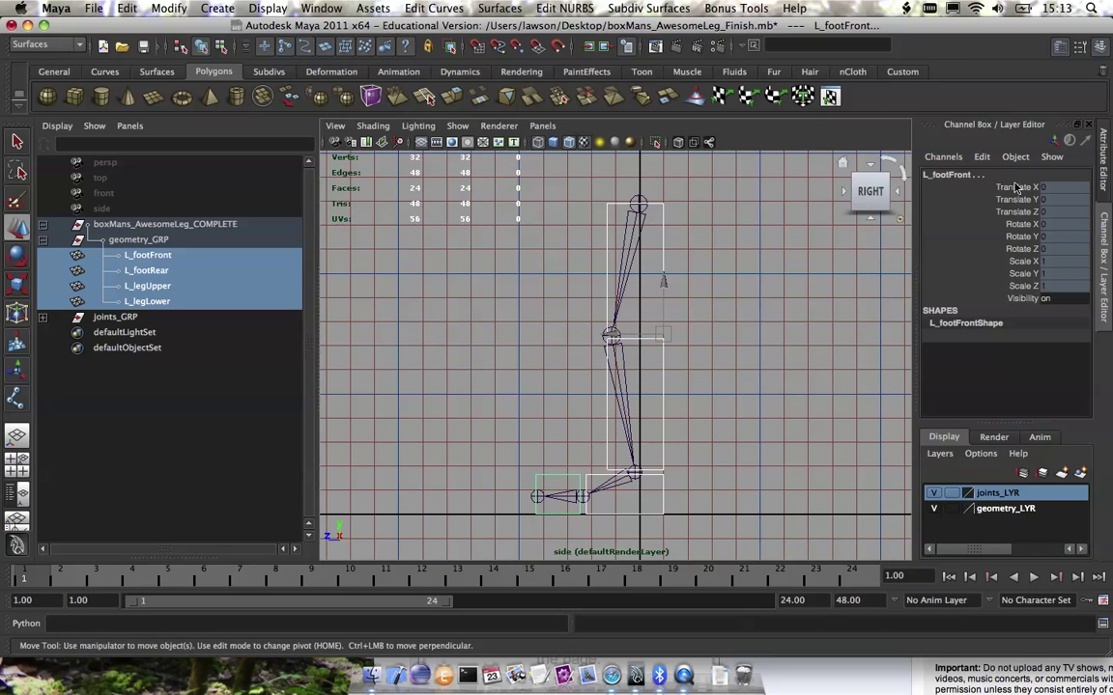
pyautogui.moveTo(1014, 187); pyautogui.dragTo(1019, 239)
pyautogui.rightClick(1019, 248)
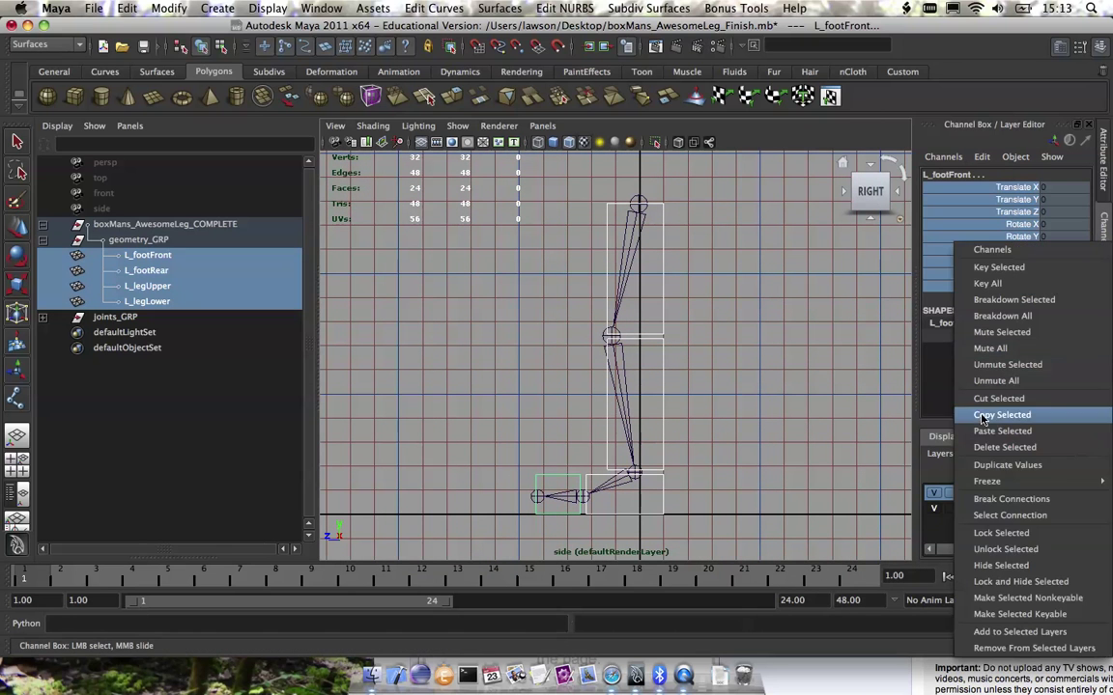
pyautogui.click(1032, 548)
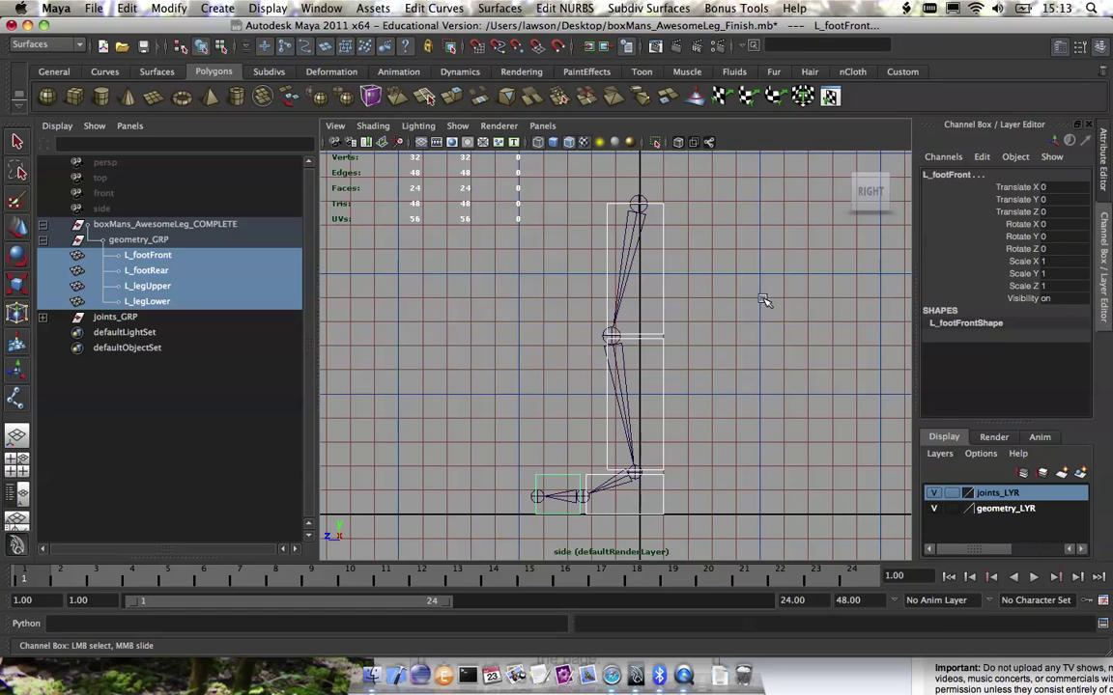
# Smooth bind the L_legUpper block to the L_legUpper joint, using the Selected joints and Closest in hierarchy options.
pyautogui.keyDown('alt'); pyautogui.moveTo(672, 338); pyautogui.dragTo(665, 258, button='middle'); pyautogui.keyUp('alt')
pyautogui.click(667, 256)
pyautogui.keyDown('alt'); pyautogui.moveTo(653, 209); pyautogui.dragTo(672, 258, button='middle'); pyautogui.keyUp('alt')
pyautogui.click(640, 226)
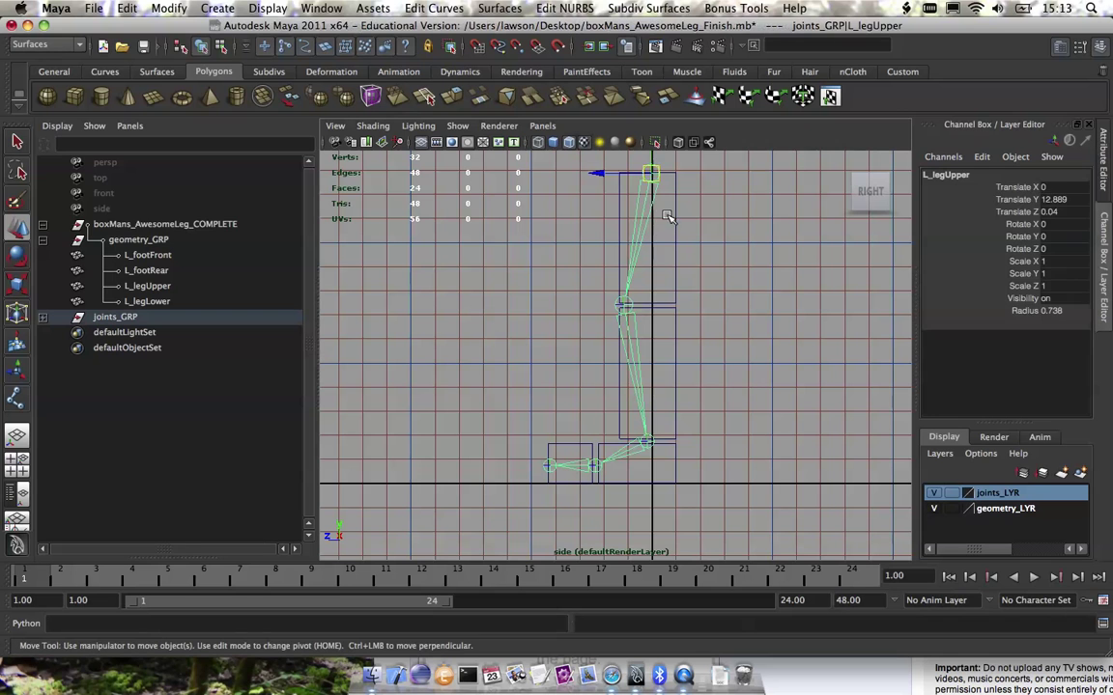
pyautogui.keyDown('shift'); pyautogui.click(675, 232); pyautogui.keyUp('shift')
pyautogui.click(650, 173)
pyautogui.keyDown('shift'); pyautogui.click(676, 195); pyautogui.keyUp('shift')
pyautogui.press('space')
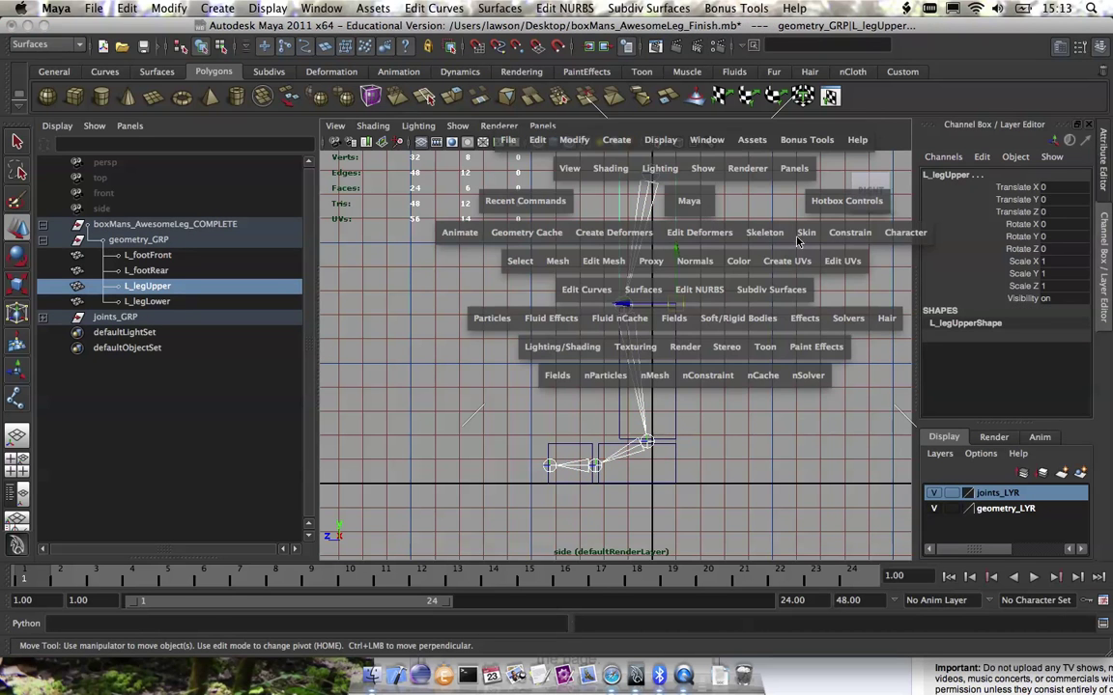
pyautogui.click(806, 233)
pyautogui.moveTo(833, 261)
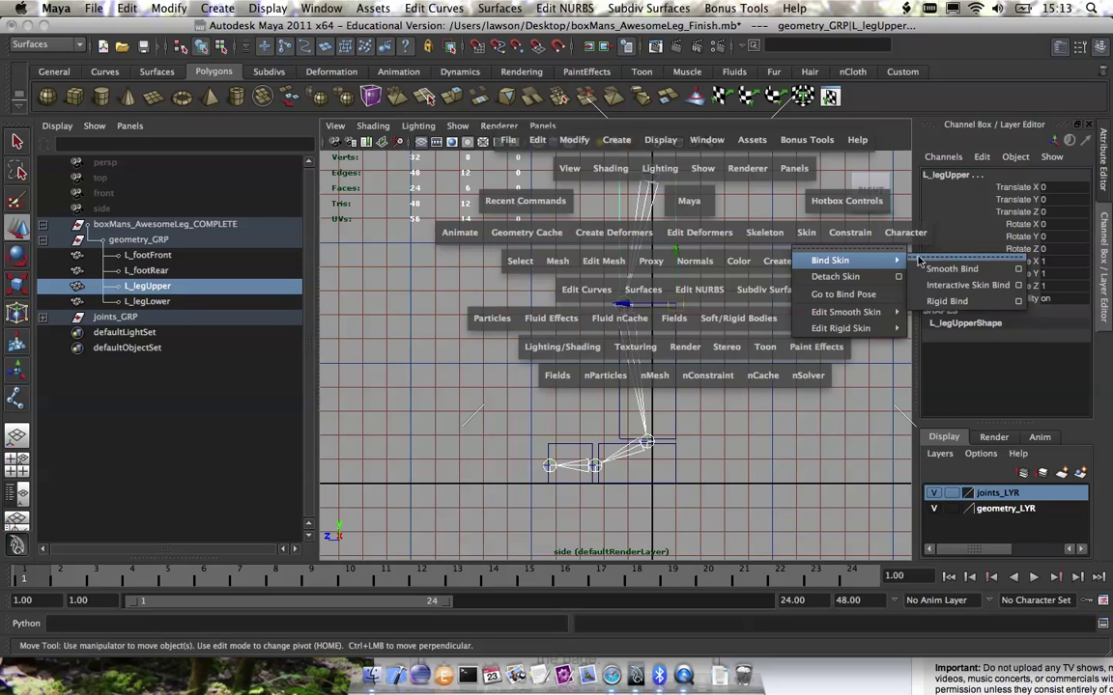
pyautogui.click(1019, 267)
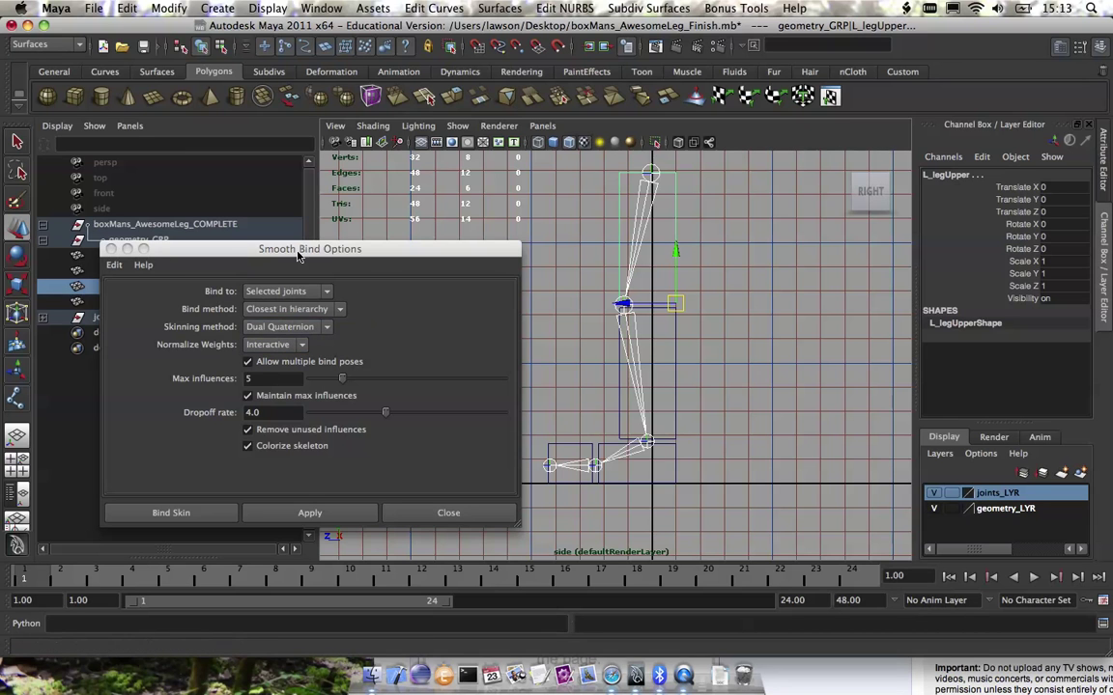
pyautogui.moveTo(495, 248); pyautogui.dragTo(513, 296)
pyautogui.keyDown('alt'); pyautogui.moveTo(593, 258); pyautogui.dragTo(600, 318, button='middle'); pyautogui.keyUp('alt')
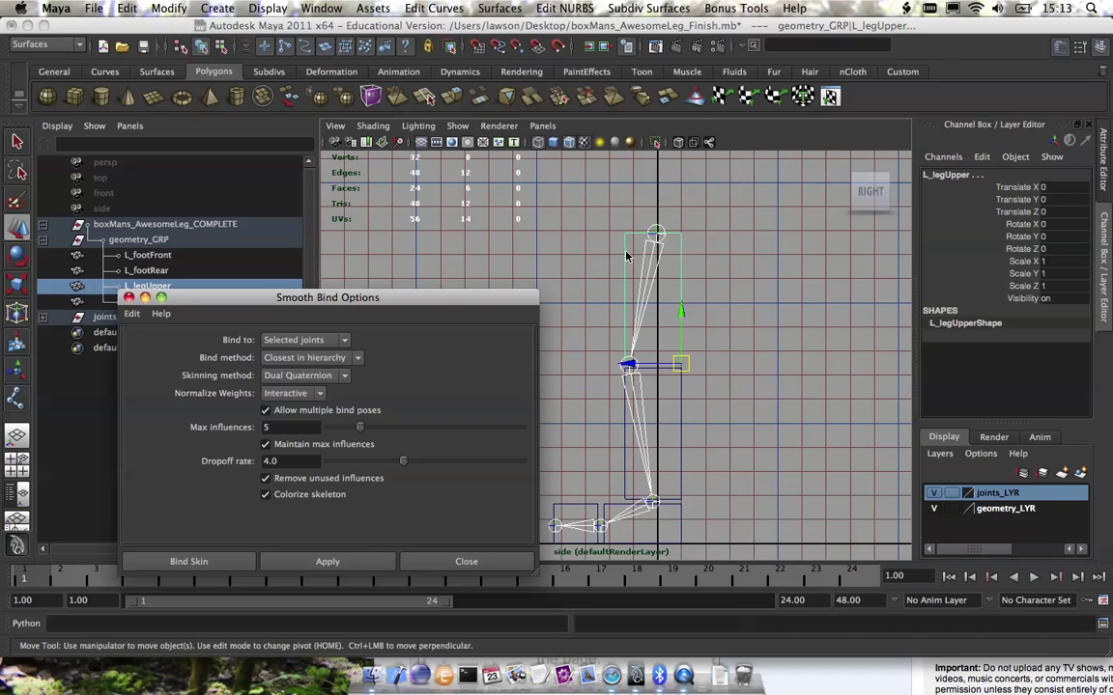
pyautogui.click(648, 242)
pyautogui.click(680, 280)
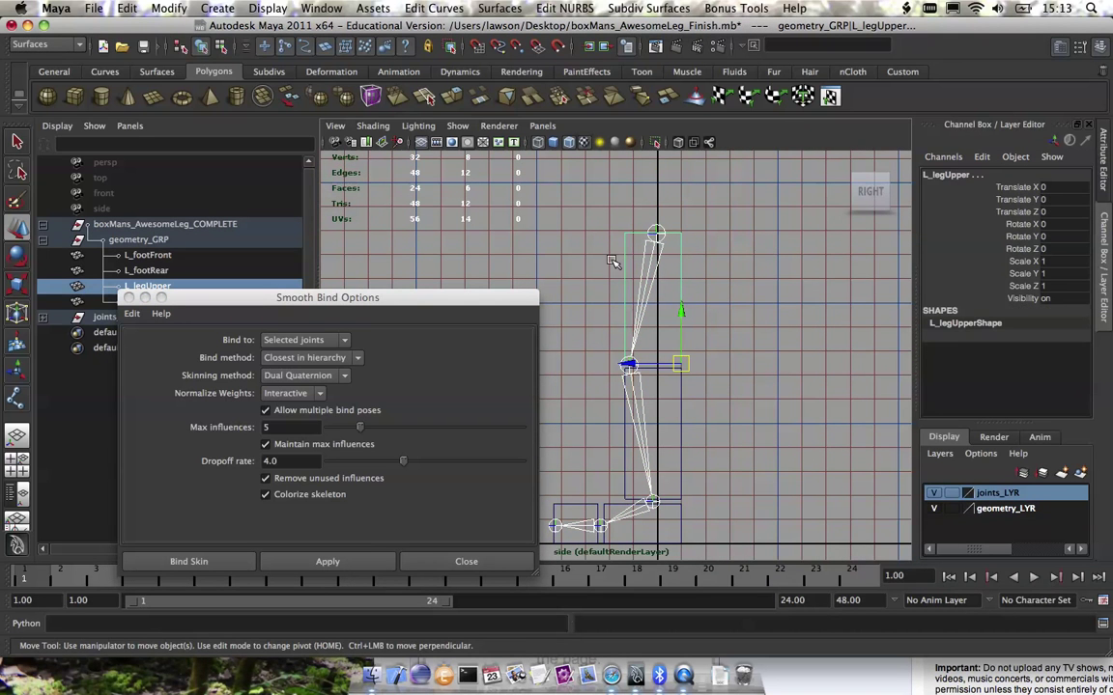
pyautogui.keyDown('alt'); pyautogui.moveTo(641, 317); pyautogui.dragTo(662, 272, button='middle'); pyautogui.keyUp('alt')
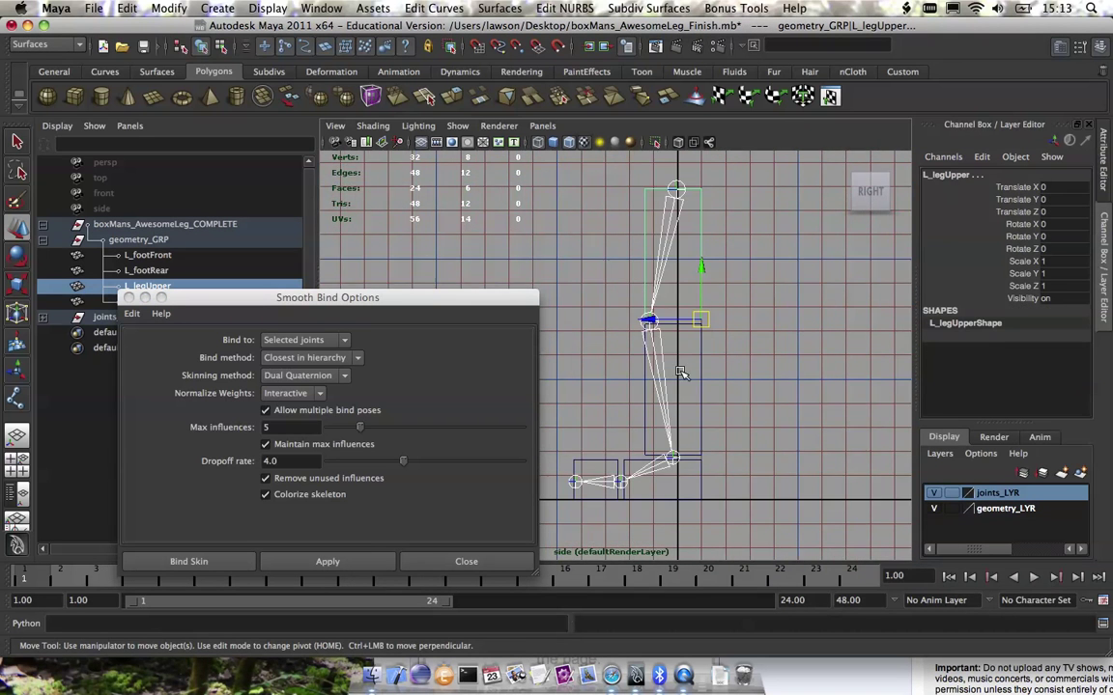
pyautogui.click(281, 563)
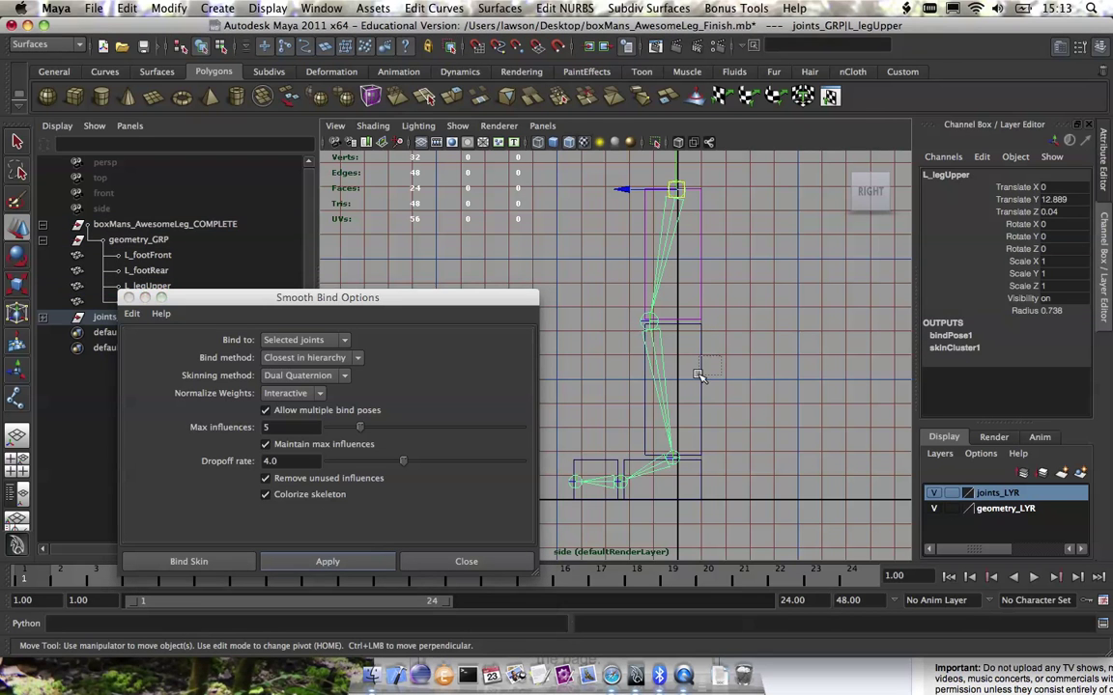
# Smooth bind the L_legLower block to the L_legLower joint and the L_footRear block to the L_ankle joint.
pyautogui.click(667, 355)
pyautogui.keyDown('shift'); pyautogui.click(650, 323); pyautogui.keyUp('shift')
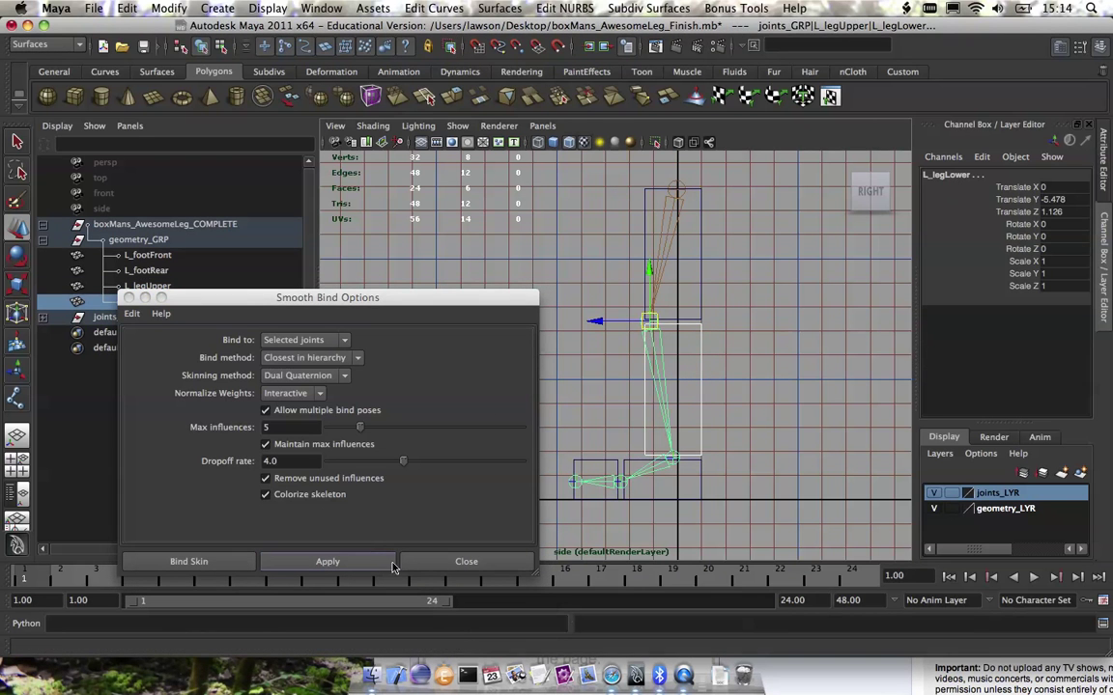
pyautogui.click(327, 561)
pyautogui.moveTo(694, 493); pyautogui.dragTo(681, 487)
pyautogui.keyDown('shift'); pyautogui.click(674, 458); pyautogui.keyUp('shift')
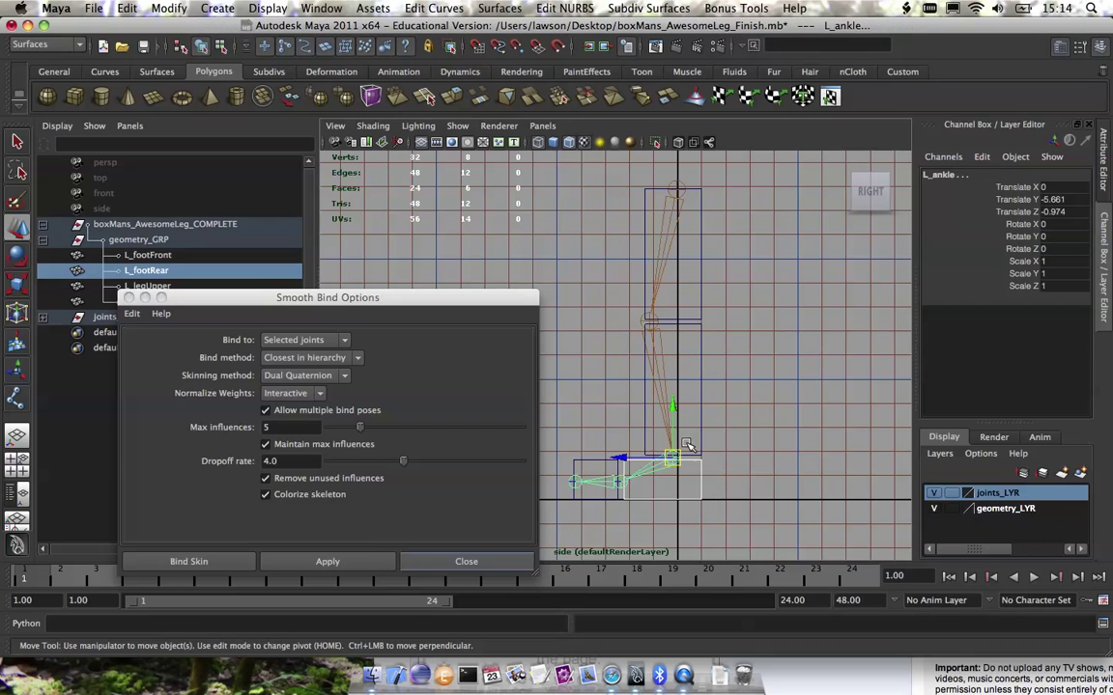
pyautogui.click(327, 561)
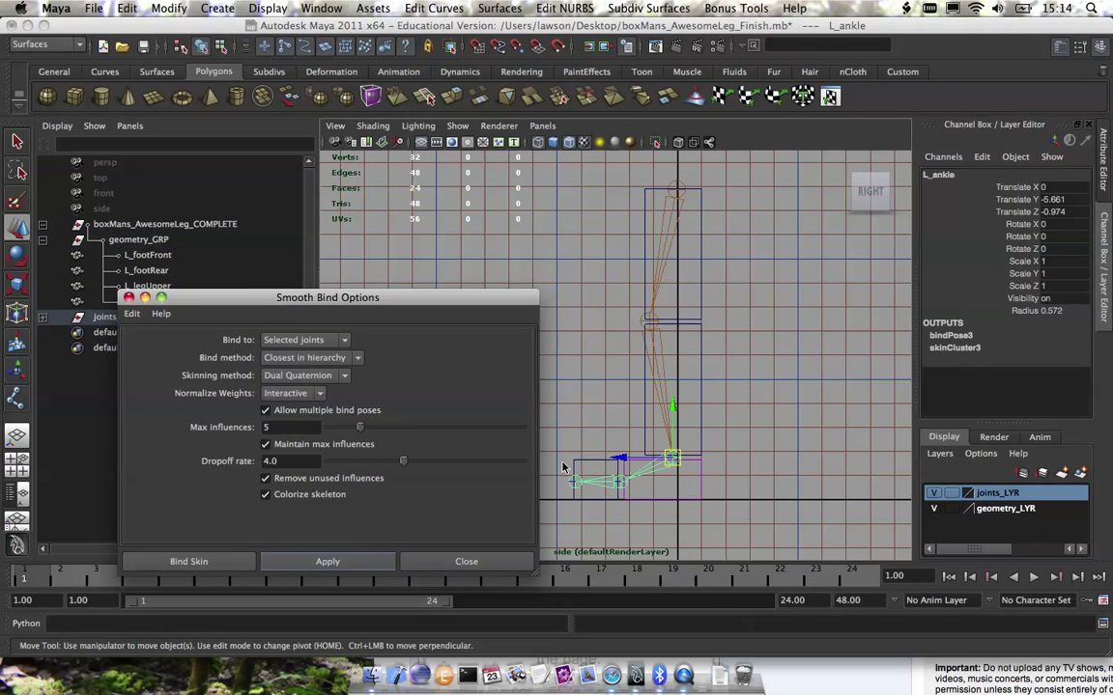
# Smooth bind the L_footFront block to the L_ball joint and close the Smooth Bind options.
pyautogui.moveTo(577, 463); pyautogui.dragTo(580, 467)
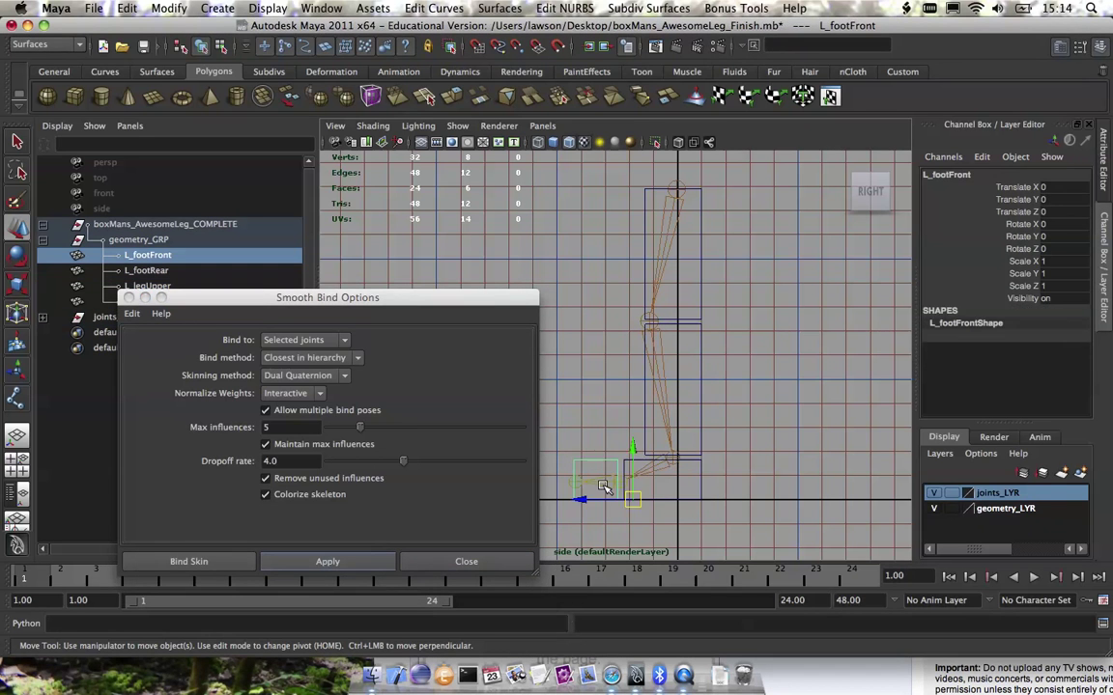
pyautogui.keyDown('shift'); pyautogui.click(621, 481); pyautogui.keyUp('shift')
pyautogui.click(328, 561)
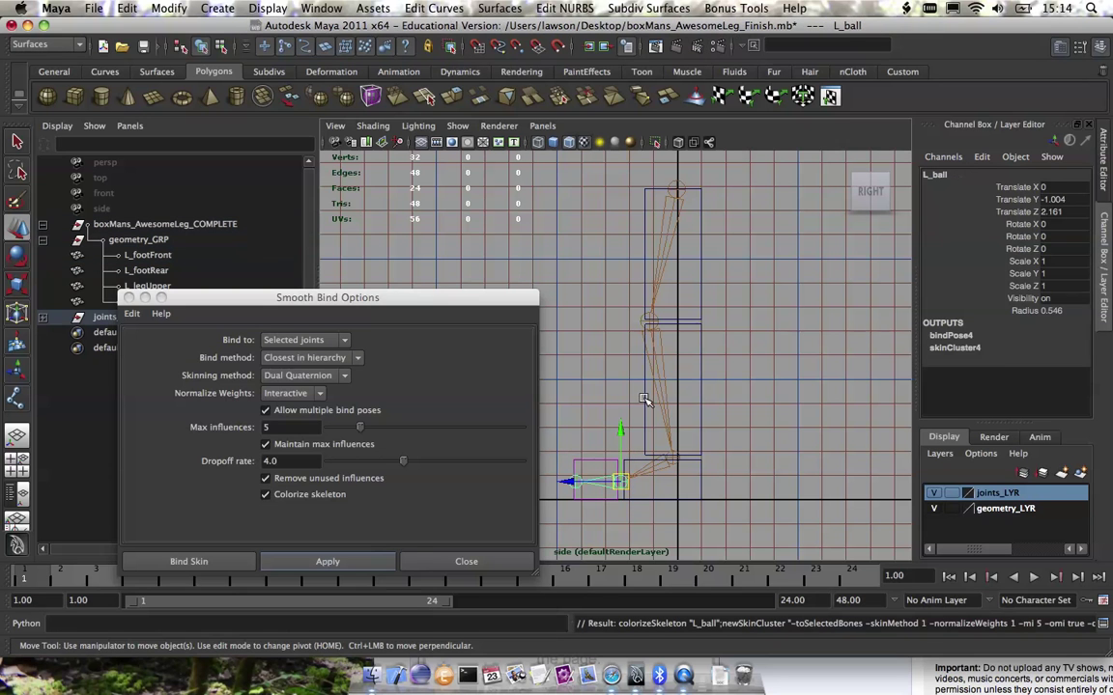
pyautogui.click(463, 561)
# Switch to the perspective view and examine the bound leg blocks in shaded display from several angles.
pyautogui.press('space')
pyautogui.moveTo(668, 387); pyautogui.dragTo(675, 307)
pyautogui.keyDown('alt'); pyautogui.moveTo(619, 384); pyautogui.dragTo(674, 390); pyautogui.keyUp('alt')
pyautogui.press('5')
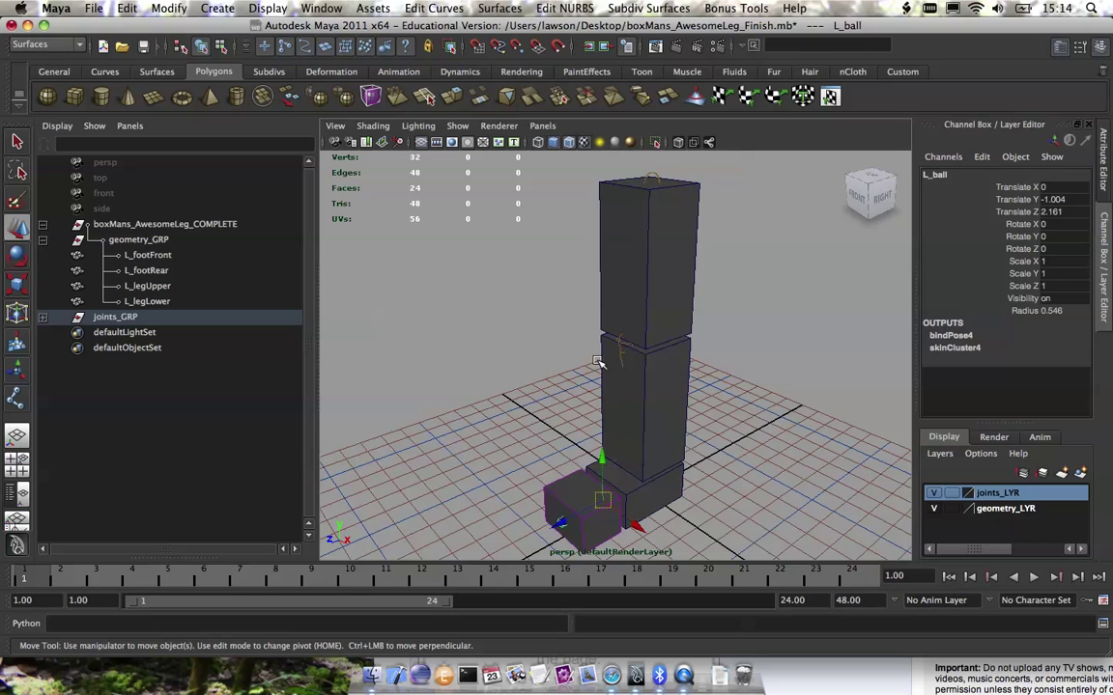
pyautogui.keyDown('alt'); pyautogui.moveTo(734, 444); pyautogui.dragTo(665, 348, button='right'); pyautogui.keyUp('alt')
pyautogui.keyDown('alt'); pyautogui.moveTo(665, 348); pyautogui.dragTo(705, 325); pyautogui.keyUp('alt')
pyautogui.keyDown('alt'); pyautogui.moveTo(705, 325); pyautogui.dragTo(705, 406, button='right'); pyautogui.keyUp('alt')
pyautogui.keyDown('alt'); pyautogui.moveTo(705, 406); pyautogui.dragTo(673, 416); pyautogui.keyUp('alt')
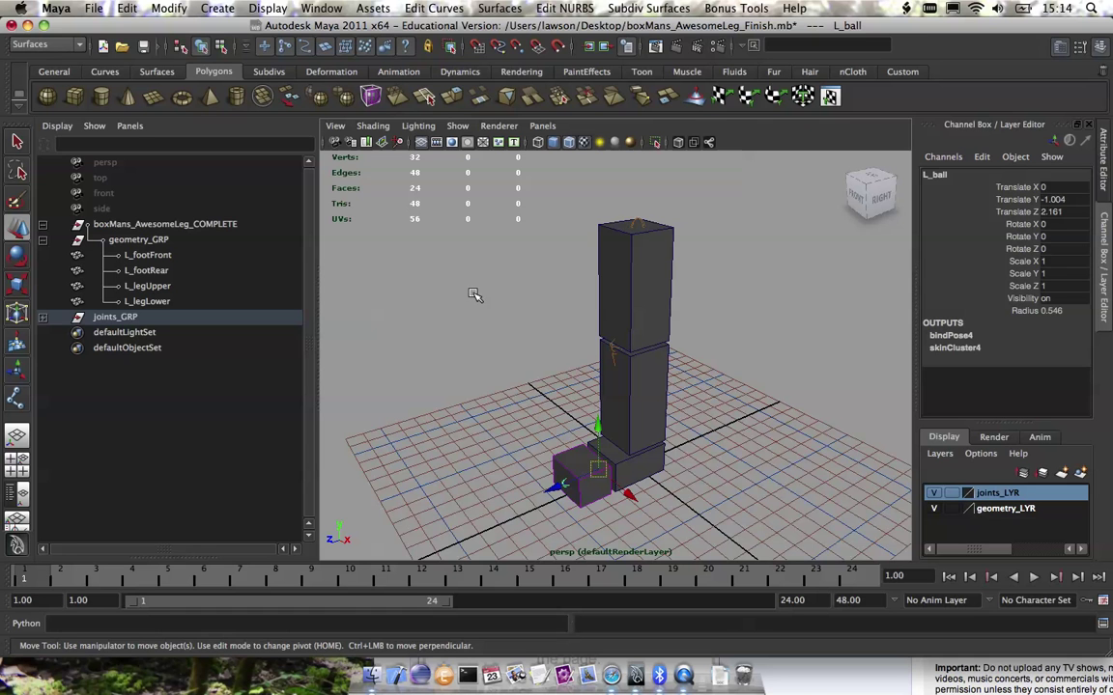
pyautogui.keyDown('alt'); pyautogui.moveTo(473, 295); pyautogui.dragTo(647, 283); pyautogui.keyUp('alt')
pyautogui.keyDown('alt'); pyautogui.moveTo(669, 283); pyautogui.dragTo(611, 308, button='right'); pyautogui.keyUp('alt')
# In wireframe display, create an IK handle with the ikRPsolver from the L_legUpper joint to the L_ankle joint.
pyautogui.press('space')
pyautogui.press('4')
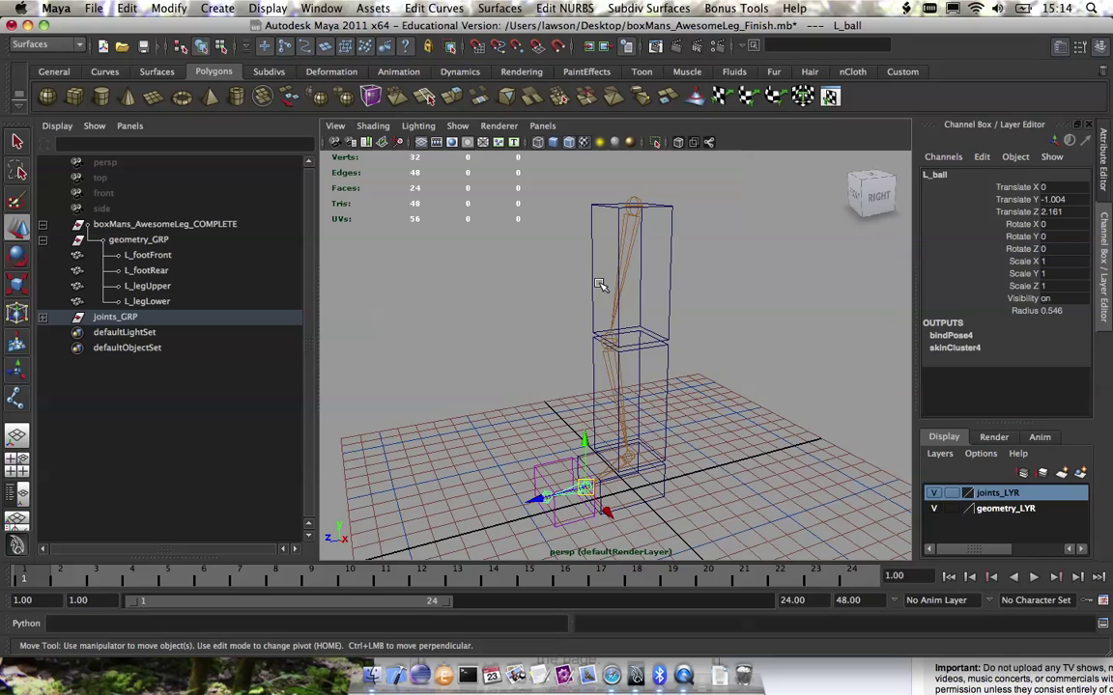
pyautogui.press('space')
pyautogui.moveTo(697, 271); pyautogui.dragTo(759, 334)
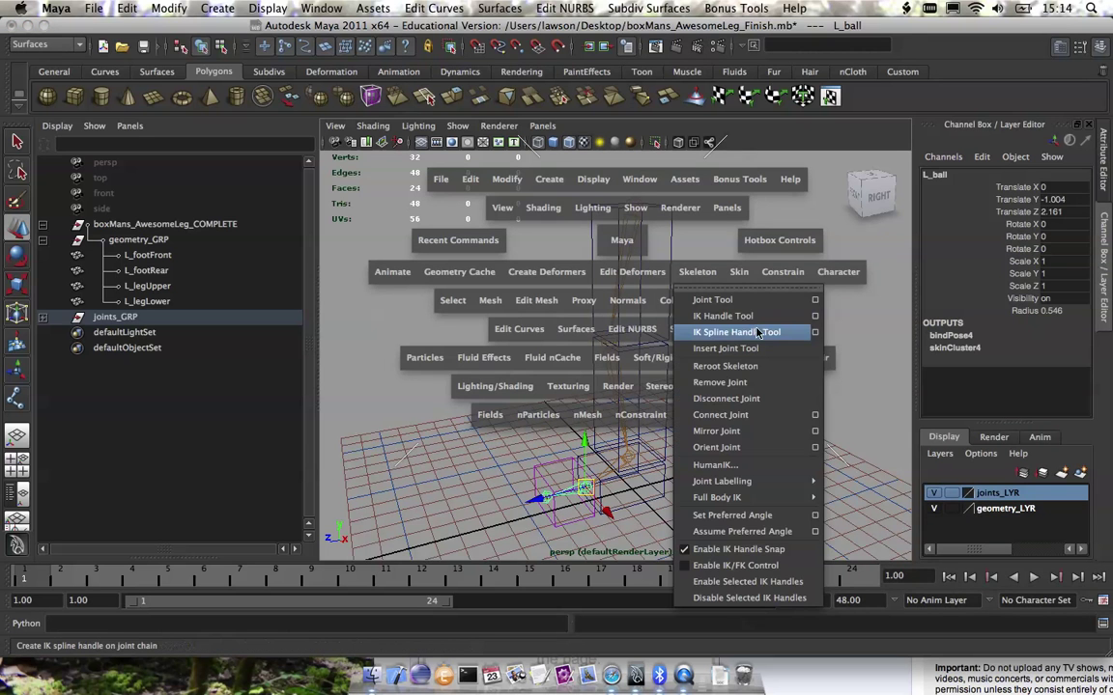
pyautogui.click(814, 316)
pyautogui.click(207, 196)
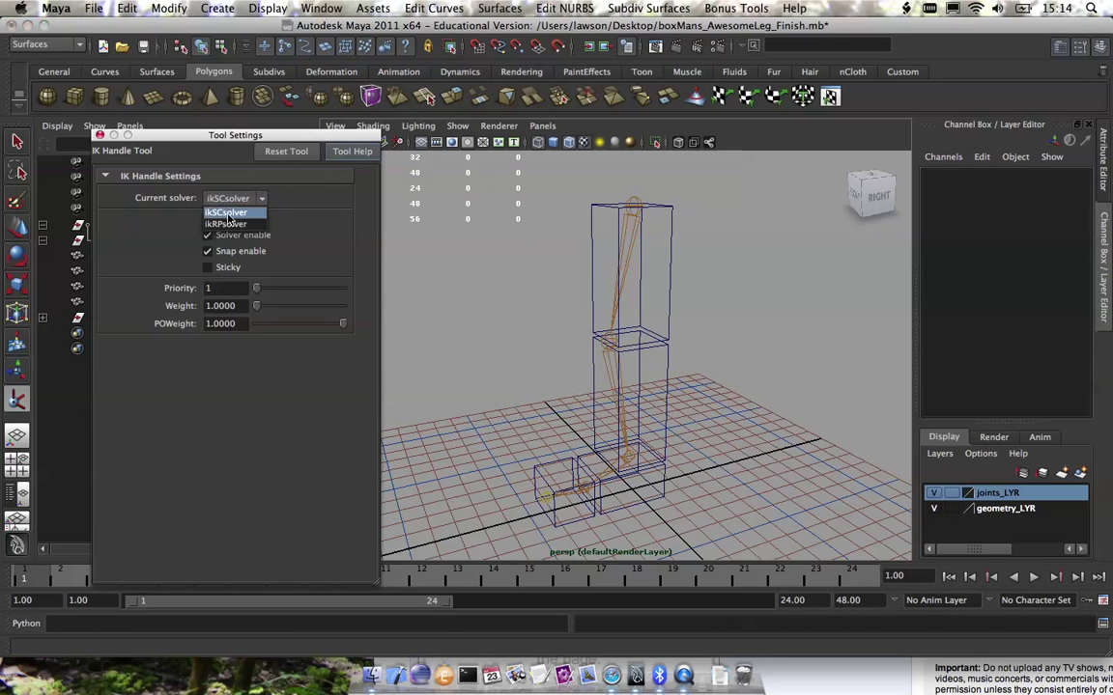
pyautogui.click(222, 216)
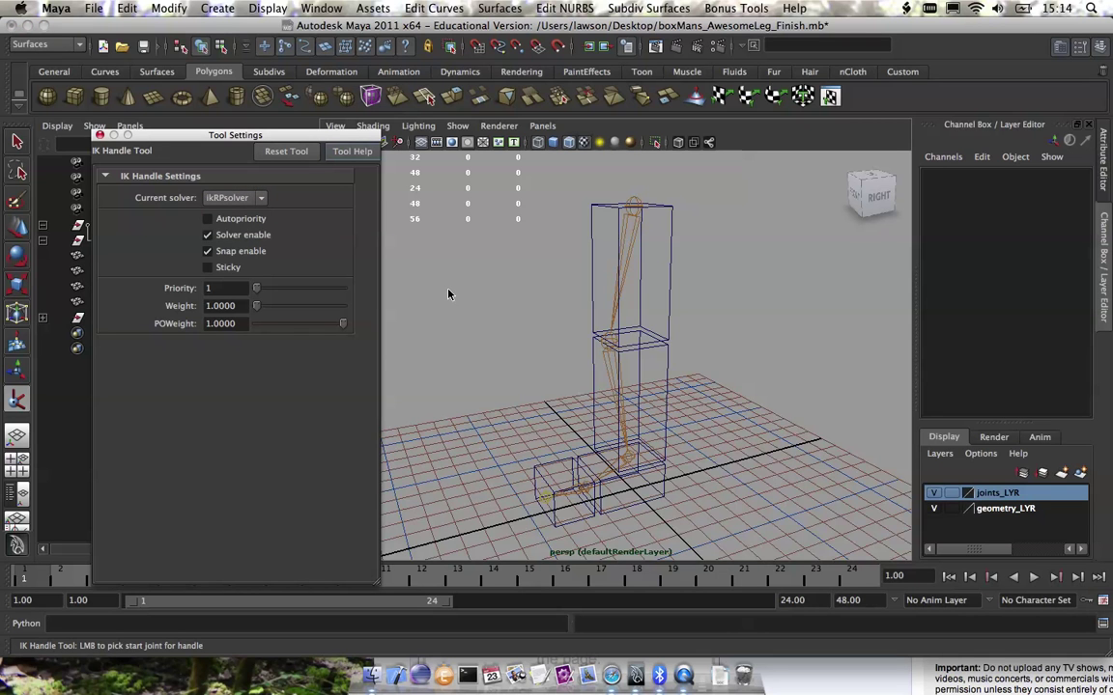
pyautogui.keyDown('alt'); pyautogui.moveTo(655, 353); pyautogui.dragTo(614, 327); pyautogui.keyUp('alt')
pyautogui.click(607, 190)
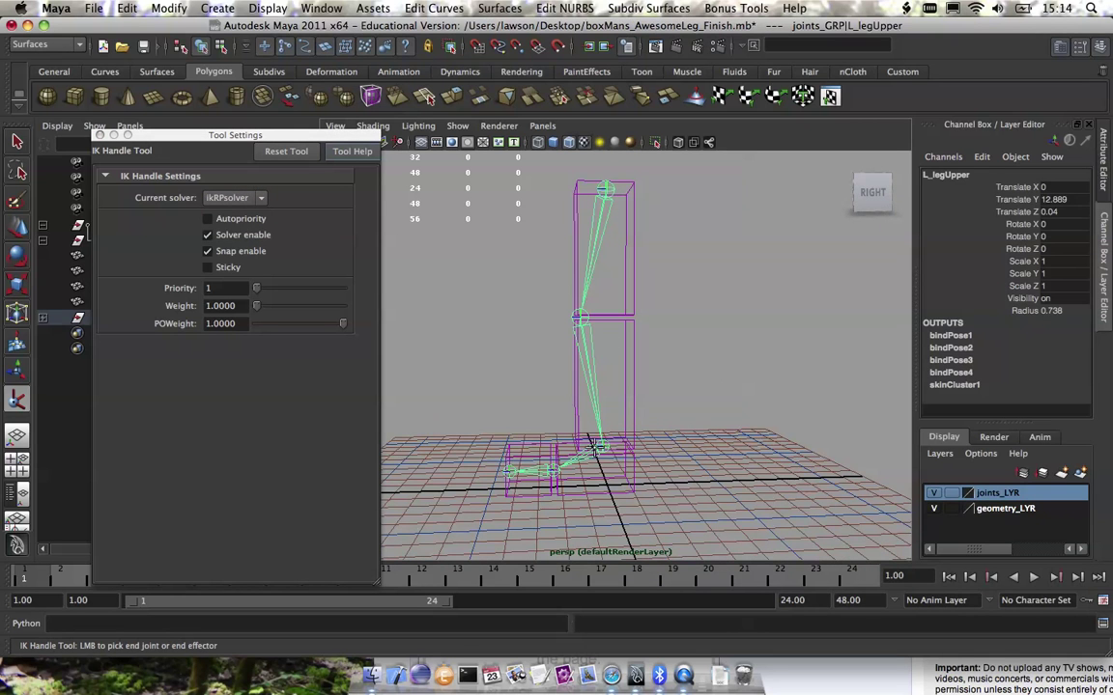
pyautogui.click(600, 447)
pyautogui.press('w')
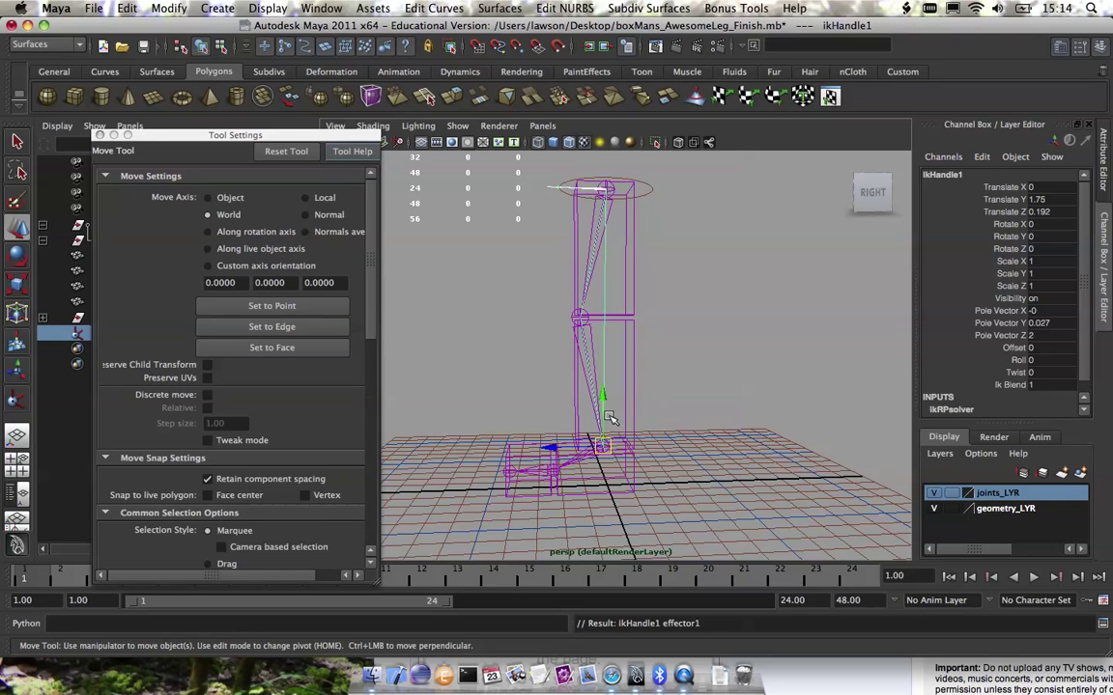
pyautogui.click(190, 161)
pyautogui.click(100, 136)
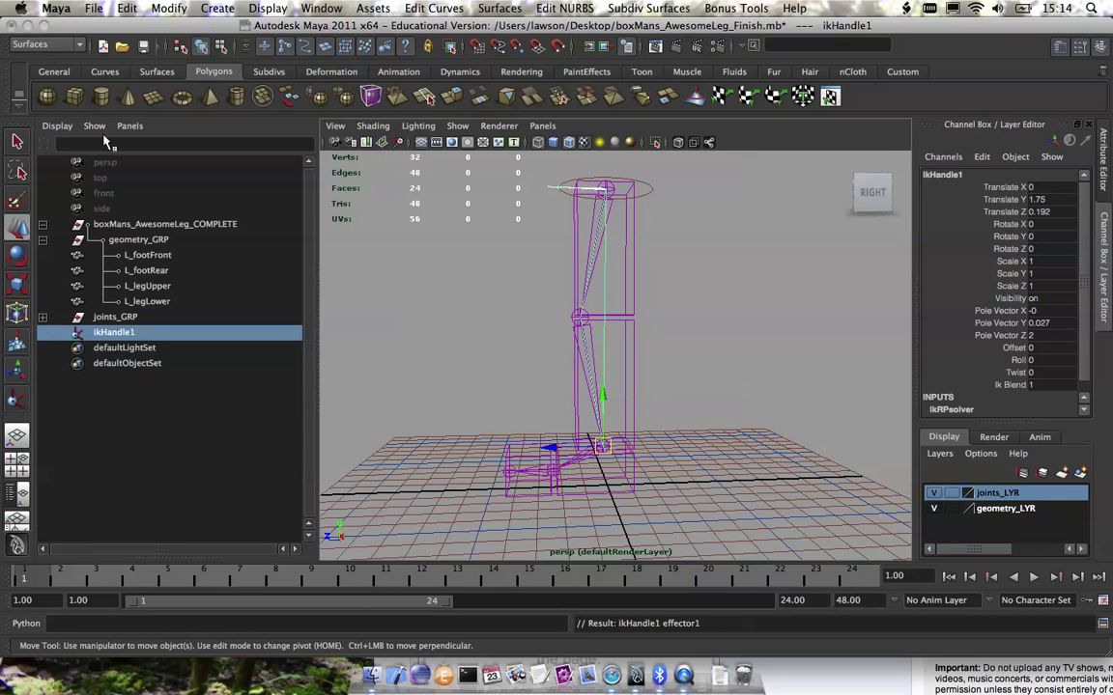
# Test the leg's IK handle by moving it in several directions, undoing every move.
pyautogui.moveTo(603, 446); pyautogui.dragTo(639, 351)
pyautogui.press('z')
pyautogui.moveTo(634, 436); pyautogui.dragTo(612, 352)
pyautogui.press('z')
pyautogui.moveTo(679, 445); pyautogui.dragTo(666, 478)
pyautogui.press('z')
pyautogui.moveTo(577, 447); pyautogui.dragTo(493, 497)
pyautogui.press('z')
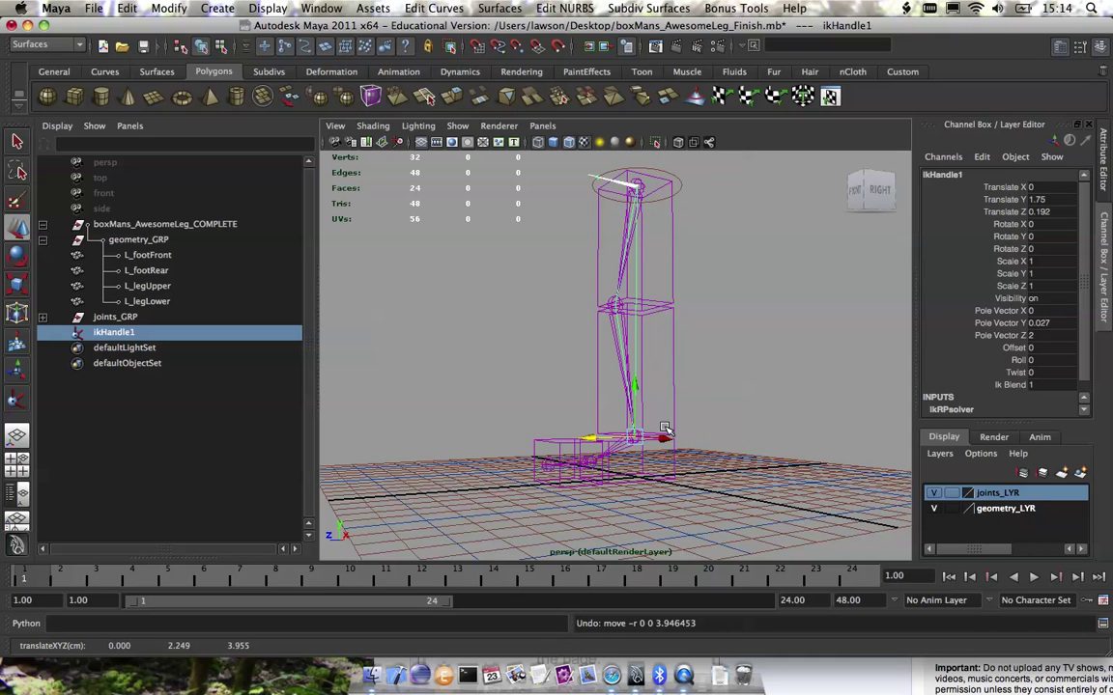
pyautogui.moveTo(636, 438); pyautogui.dragTo(545, 425)
pyautogui.press('z')
# Rename the leg's IK handle as L_legIK.
pyautogui.keyDown('alt'); pyautogui.moveTo(810, 329); pyautogui.dragTo(763, 343); pyautogui.keyUp('alt')
pyautogui.keyDown('alt'); pyautogui.moveTo(763, 343); pyautogui.dragTo(666, 290, button='right'); pyautogui.keyUp('alt')
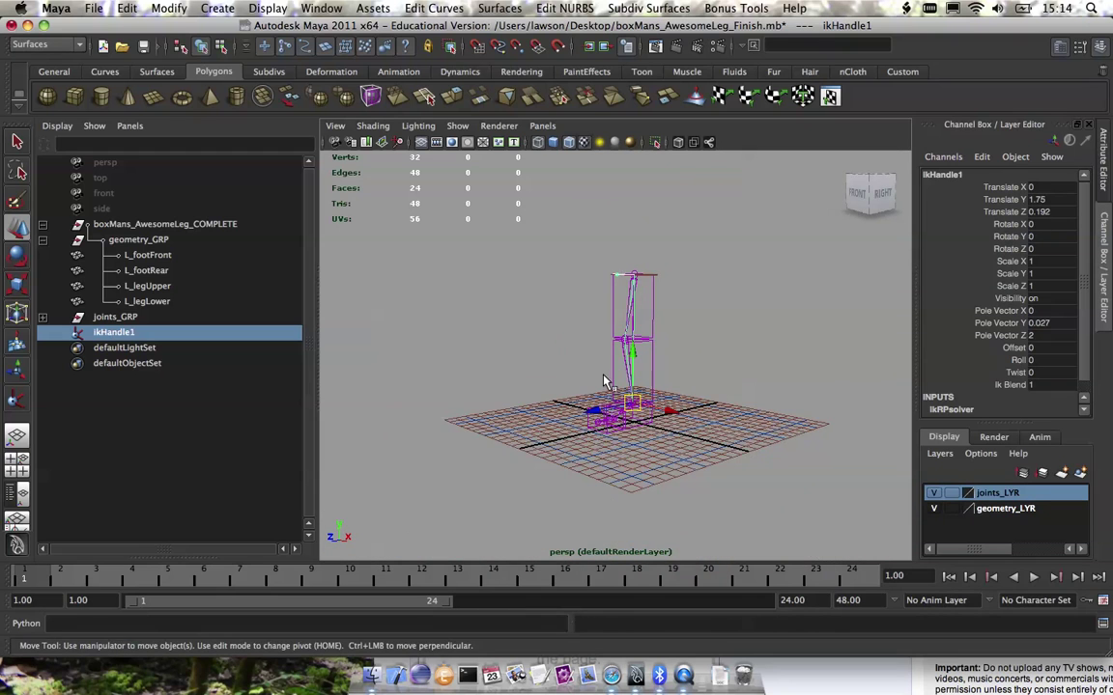
pyautogui.keyDown('alt'); pyautogui.moveTo(603, 380); pyautogui.dragTo(601, 397, button='right'); pyautogui.keyUp('alt')
pyautogui.keyDown('alt'); pyautogui.moveTo(601, 397); pyautogui.dragTo(605, 355); pyautogui.keyUp('alt')
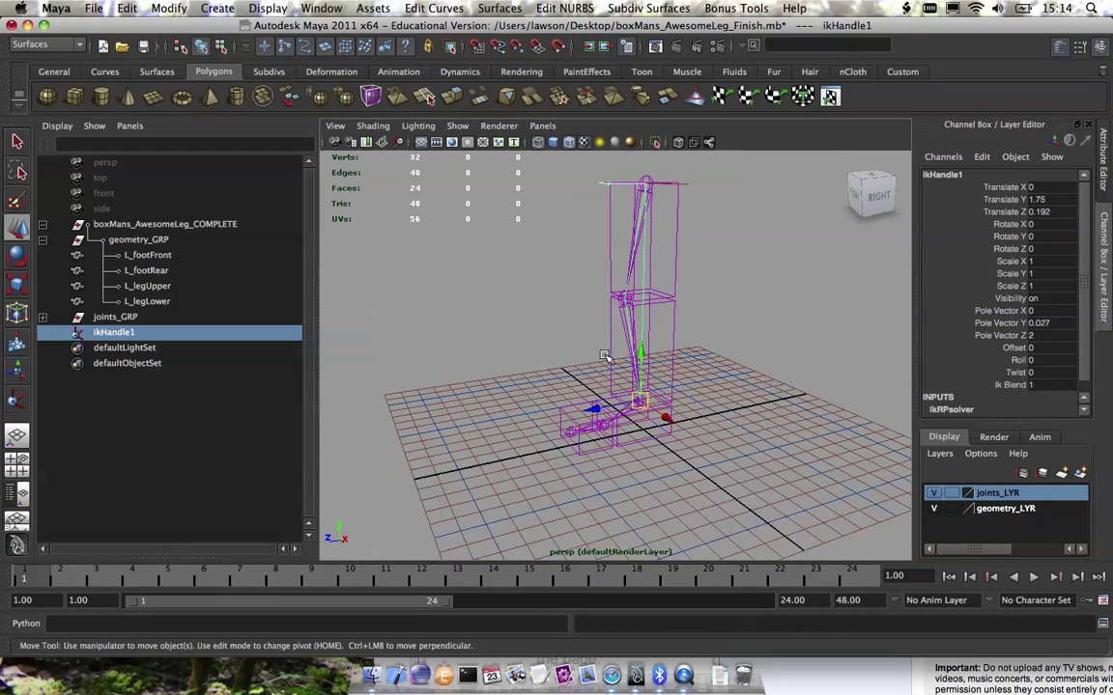
pyautogui.doubleClick(122, 333)
pyautogui.write('L_leg')
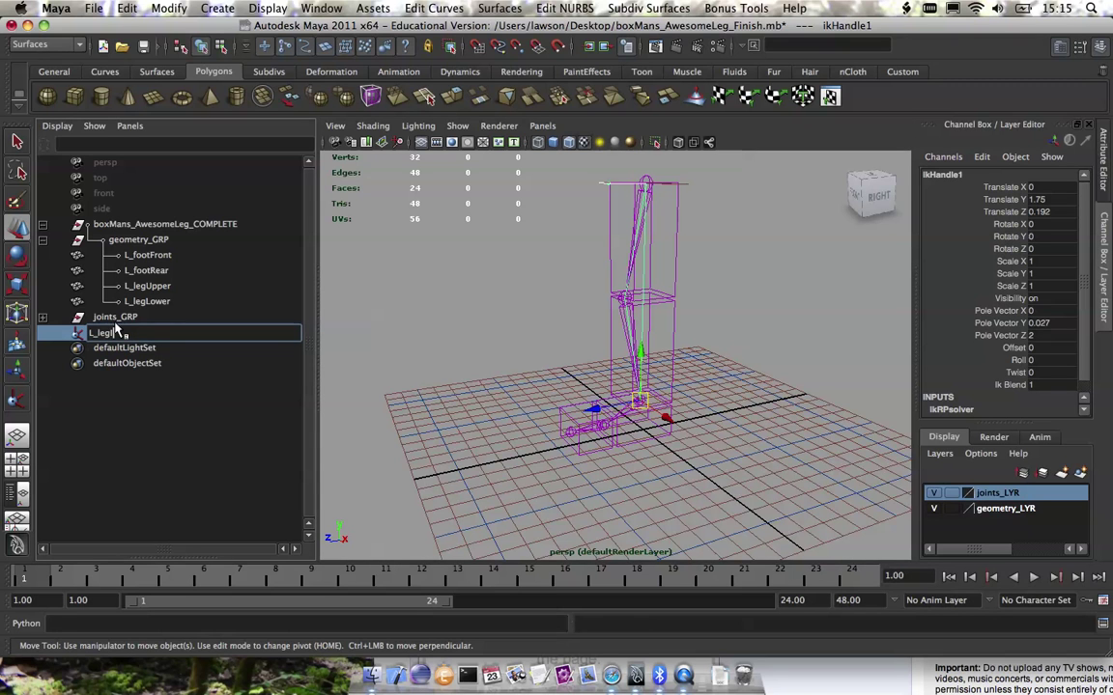
pyautogui.write('IK')
pyautogui.press('Return')
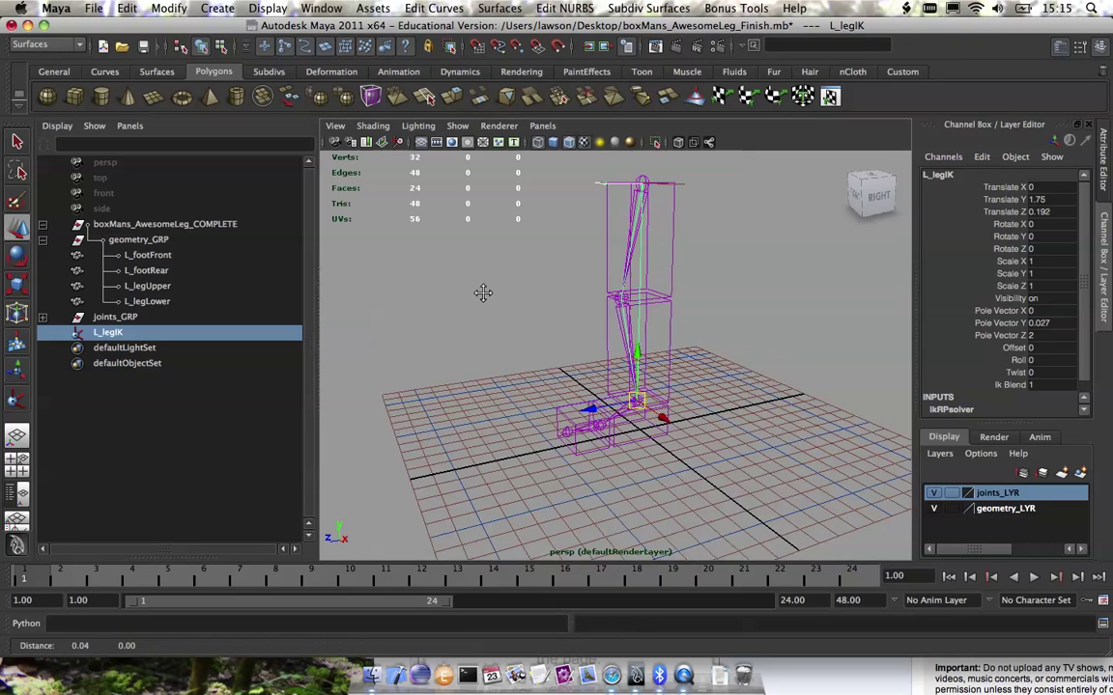
# Start the IK Handle tool with its settings shown and set the current solver to ikSCsolver.
pyautogui.keyDown('alt'); pyautogui.moveTo(484, 293); pyautogui.dragTo(628, 399, button='right'); pyautogui.keyUp('alt')
pyautogui.keyDown('alt'); pyautogui.moveTo(627, 399); pyautogui.dragTo(660, 363, button='middle'); pyautogui.keyUp('alt')
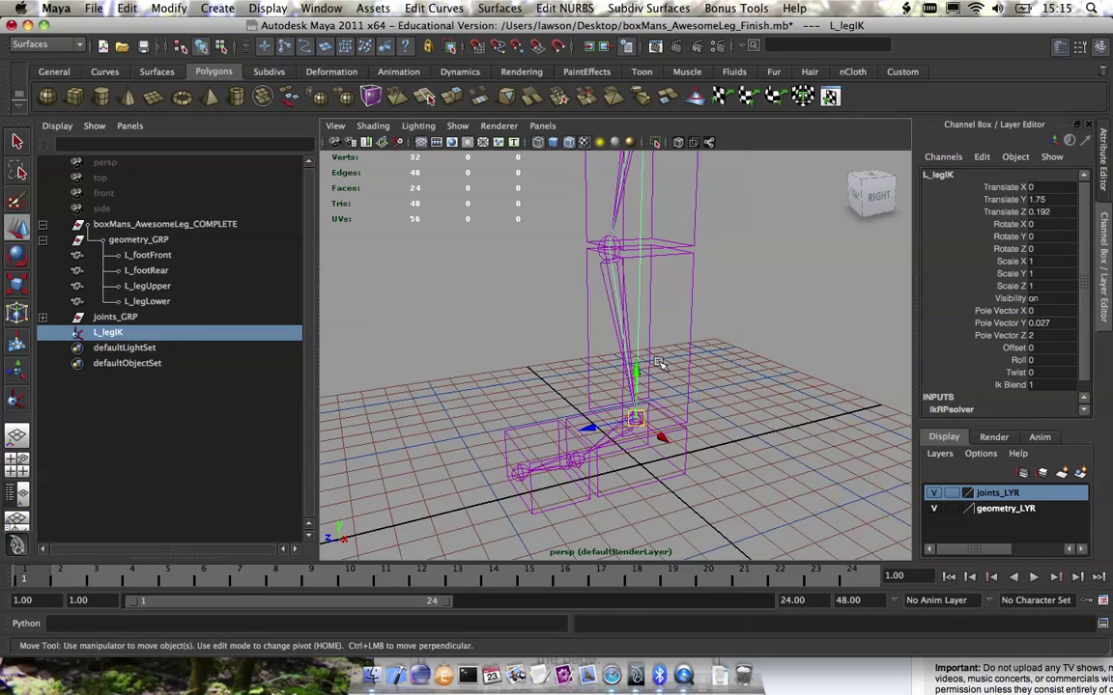
pyautogui.click(571, 363)
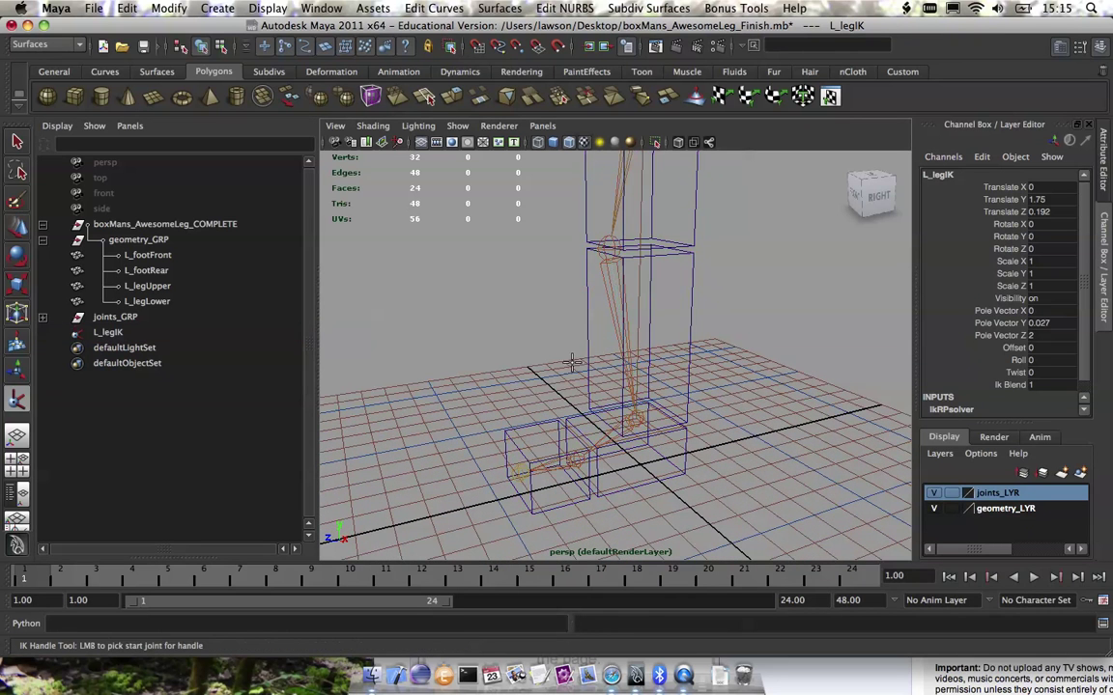
pyautogui.click(16, 402)
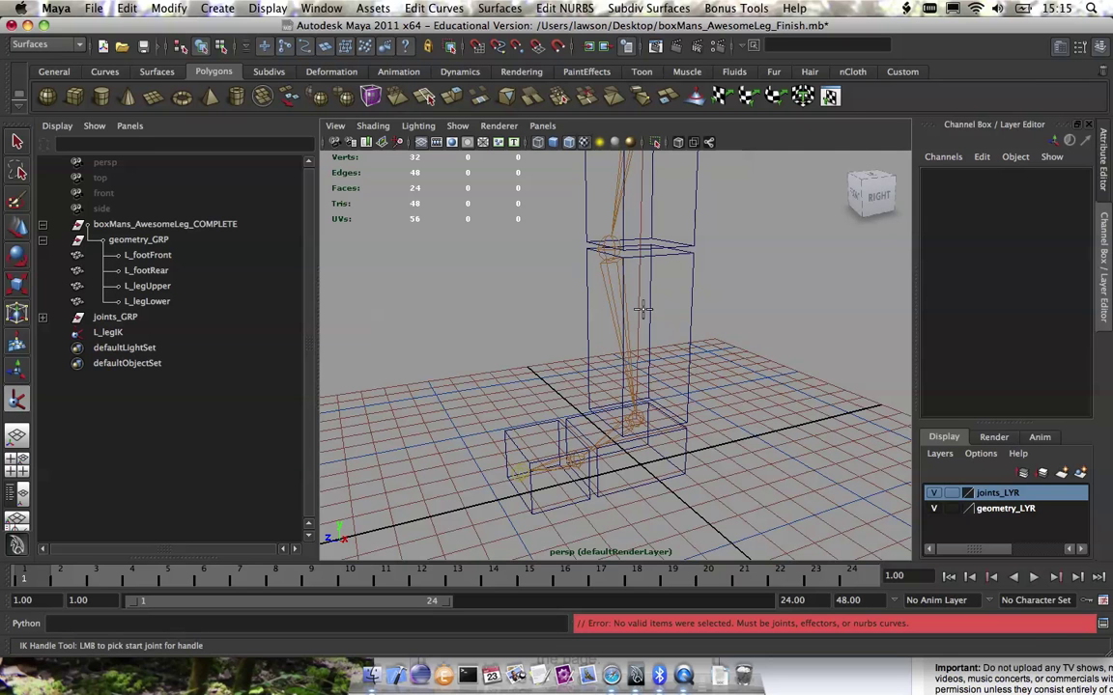
pyautogui.press('space')
pyautogui.click(742, 345)
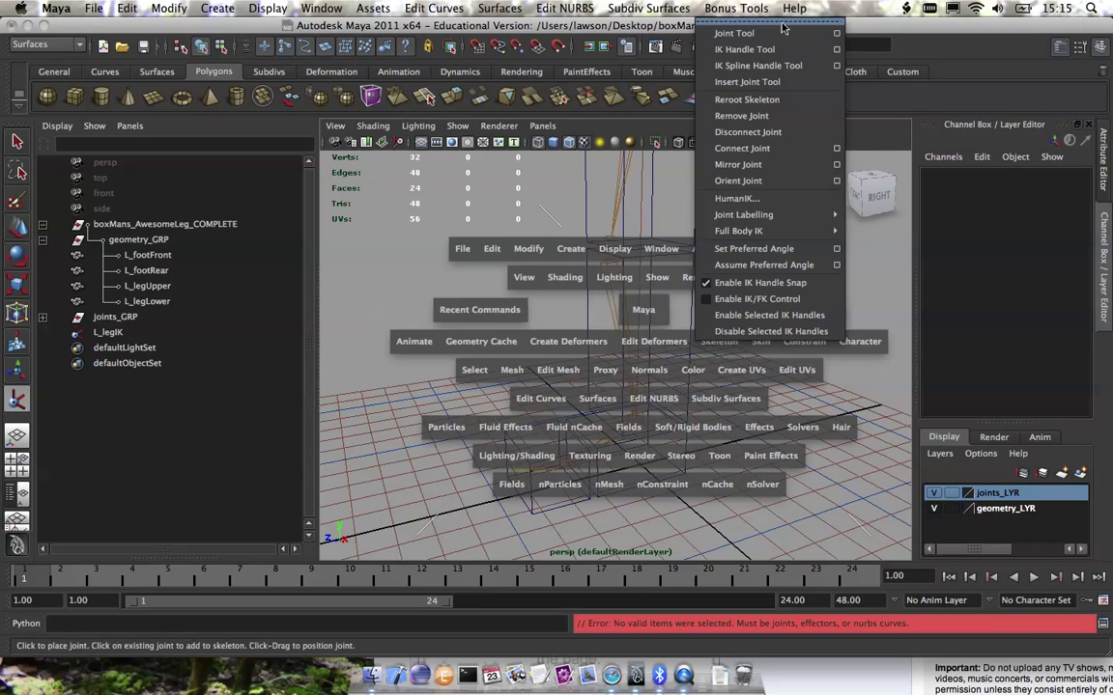
pyautogui.click(836, 50)
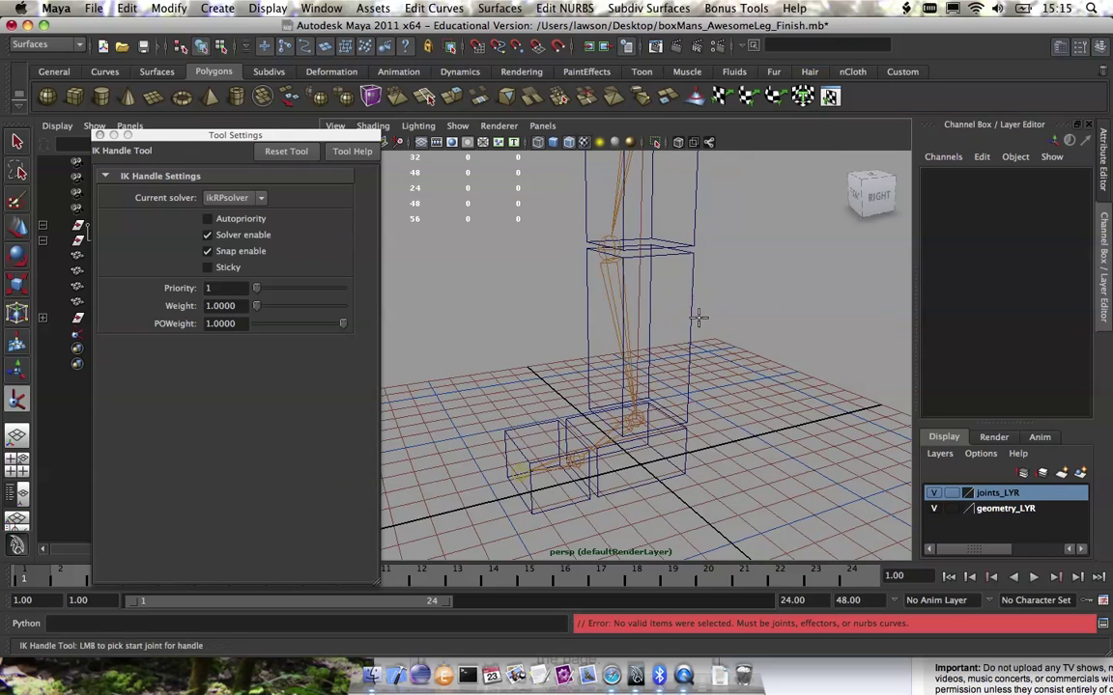
pyautogui.click(232, 197)
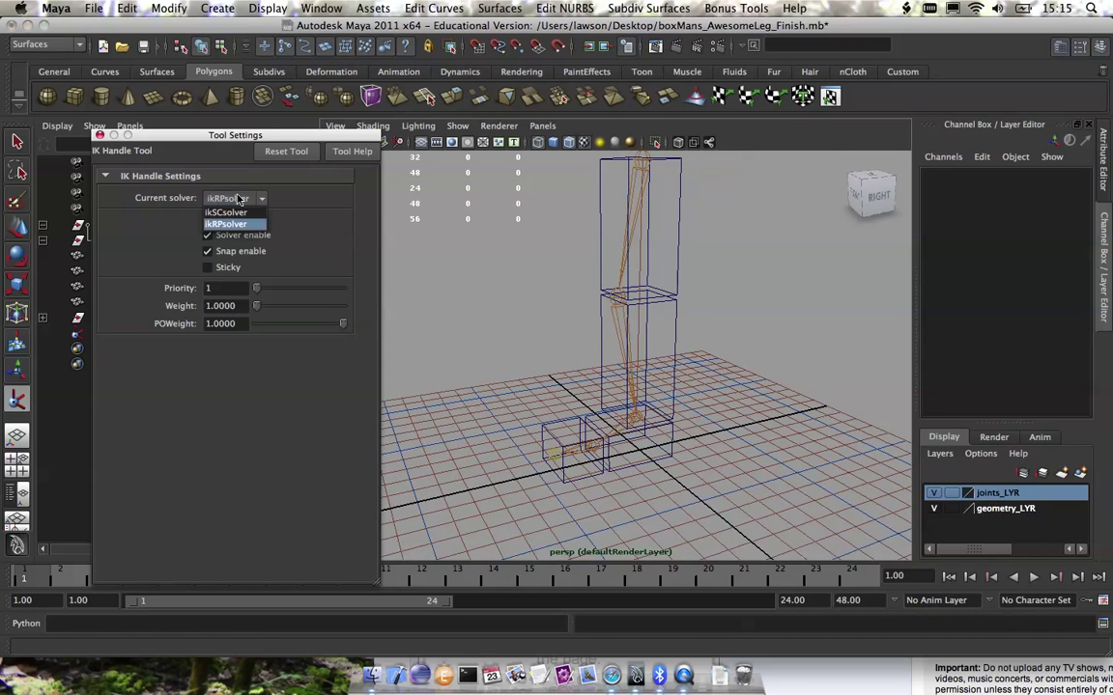
pyautogui.click(227, 210)
pyautogui.moveTo(246, 135); pyautogui.dragTo(279, 156)
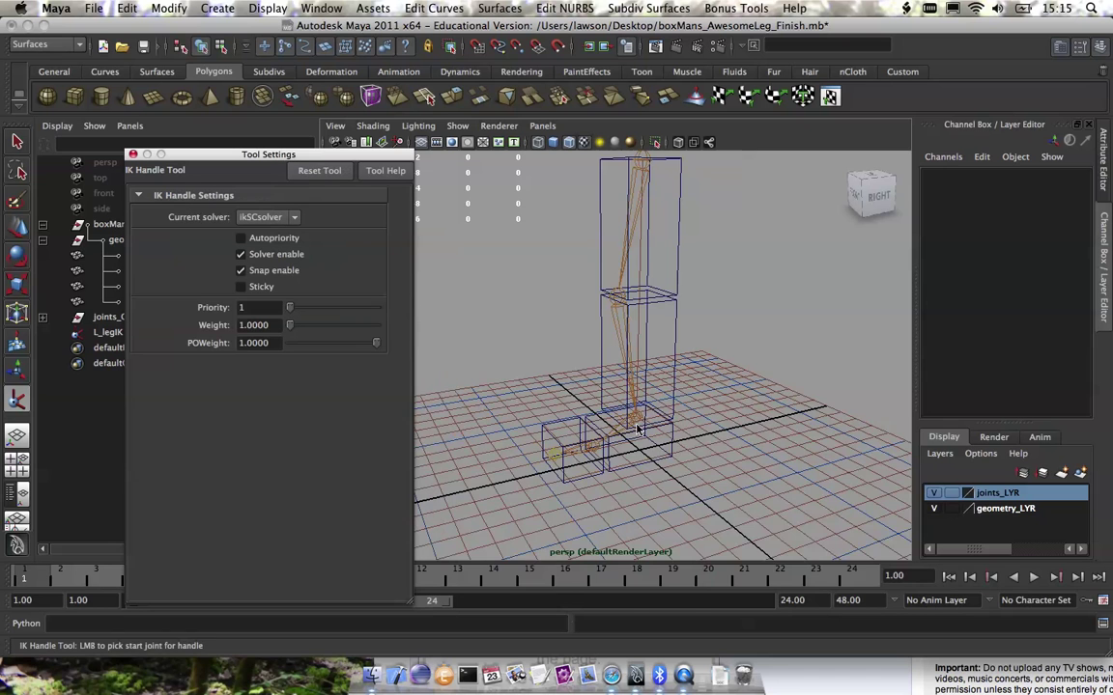
# Create an ikSCsolver IK handle from the L_ankle joint to the L_ball joint.
pyautogui.scroll(5, 618, 398)
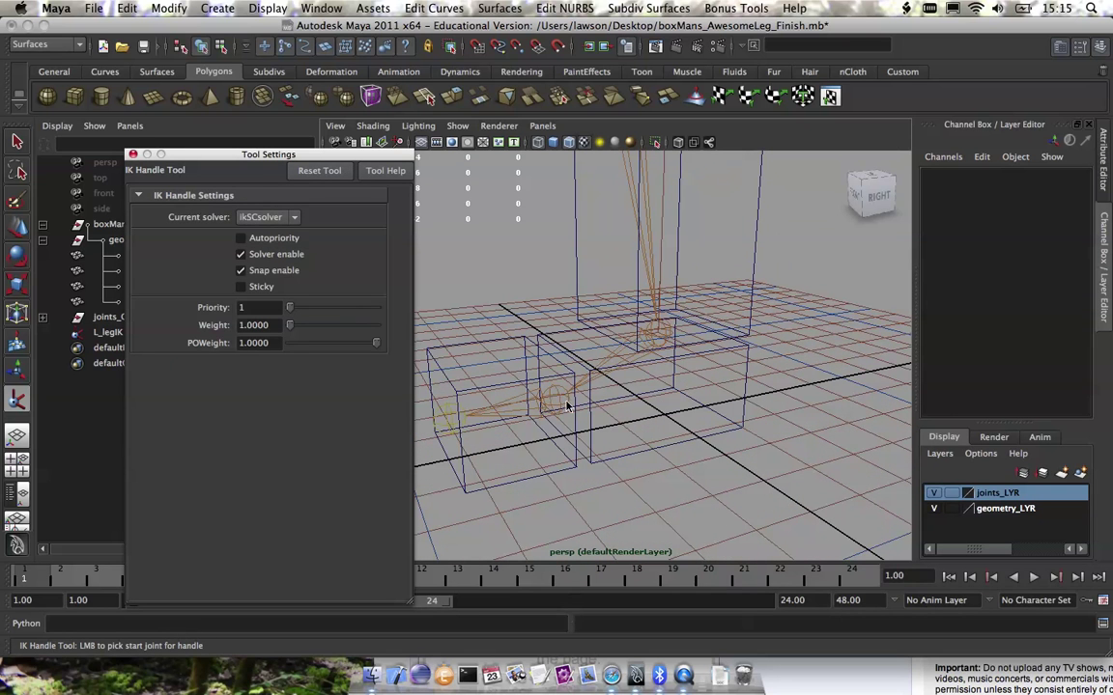
pyautogui.click(658, 330)
pyautogui.click(265, 215)
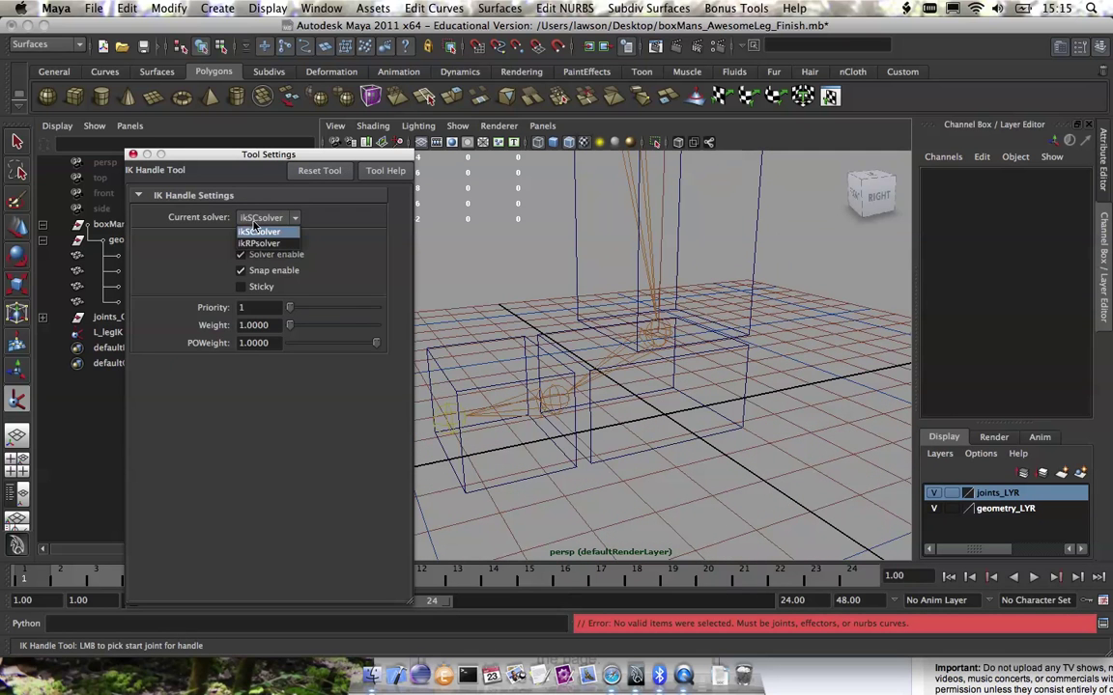
pyautogui.click(258, 219)
pyautogui.click(666, 343)
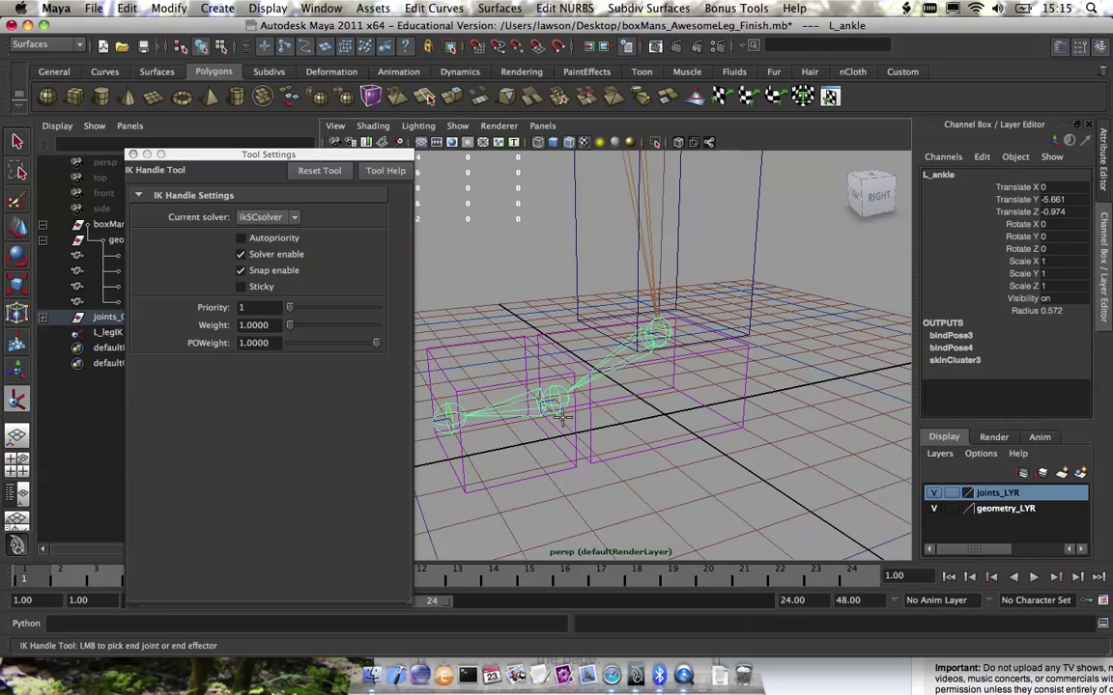
pyautogui.click(540, 380)
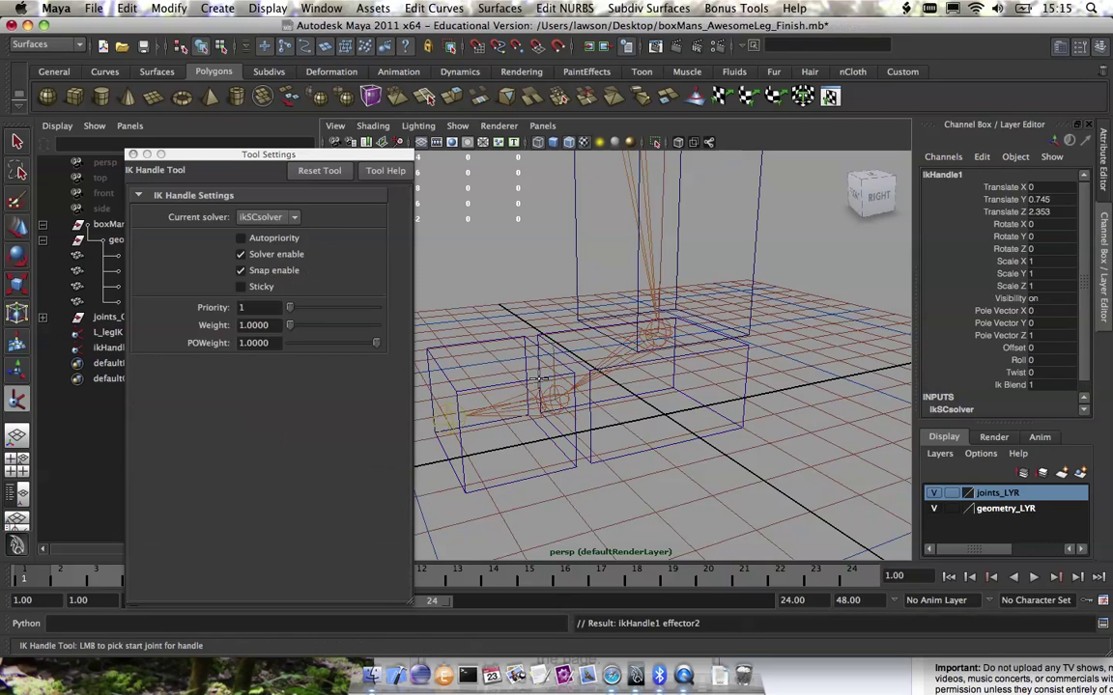
# Create a second single-chain IK handle from the L_ball joint to the L_toe joint and close the tool settings.
pyautogui.click(541, 380)
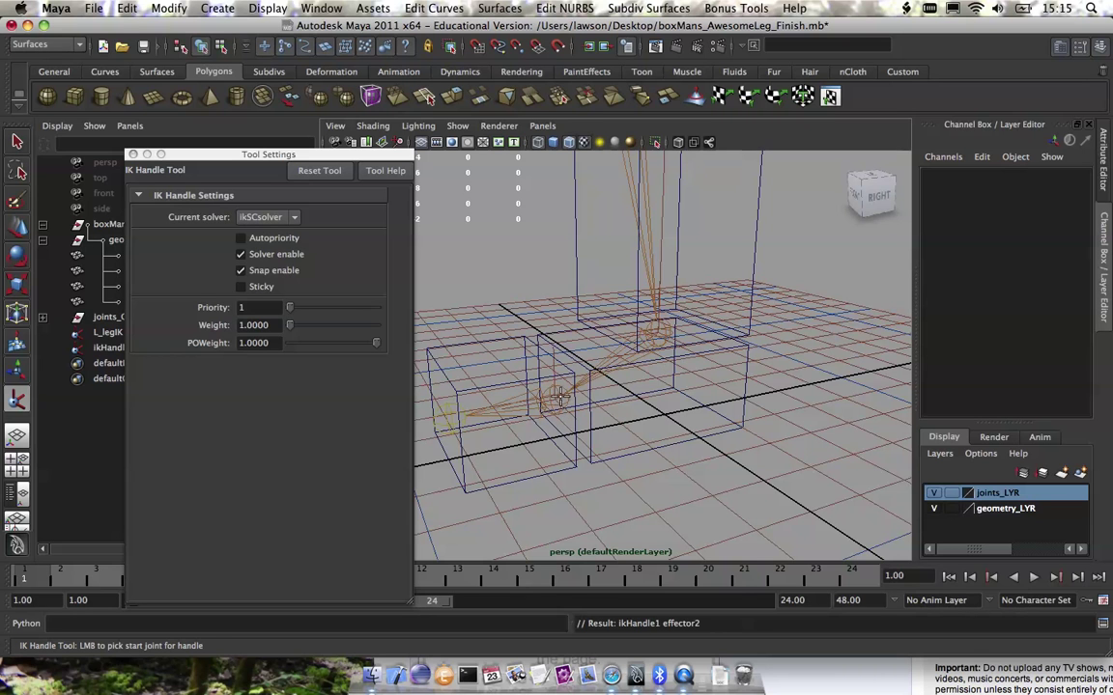
pyautogui.click(556, 399)
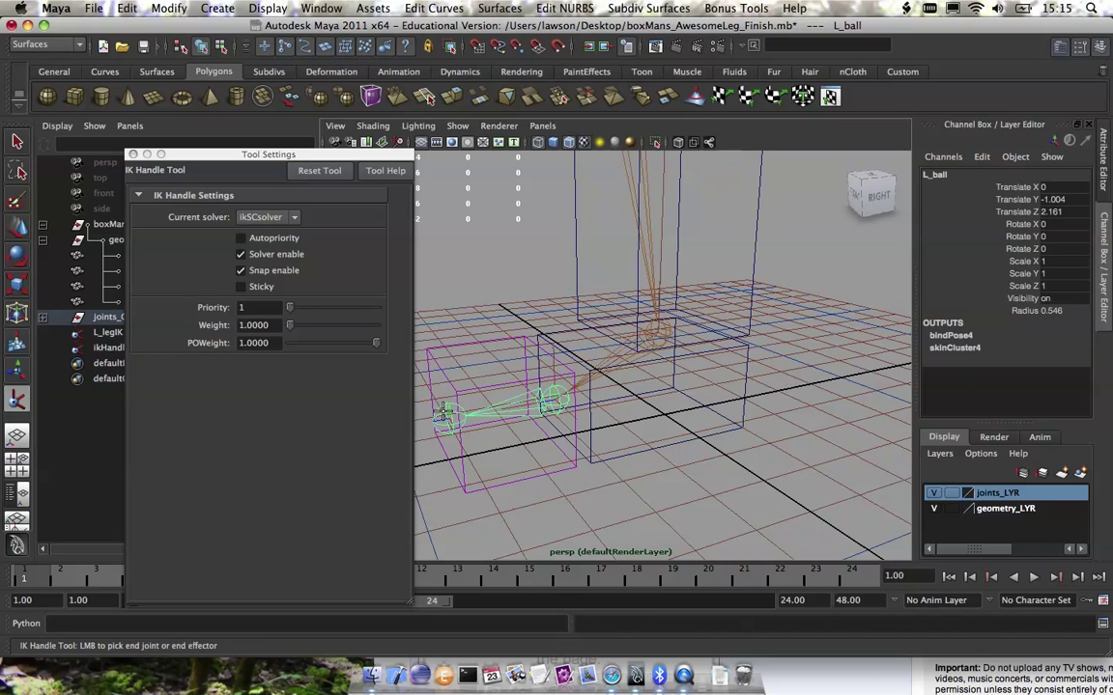
pyautogui.click(447, 417)
pyautogui.click(134, 155)
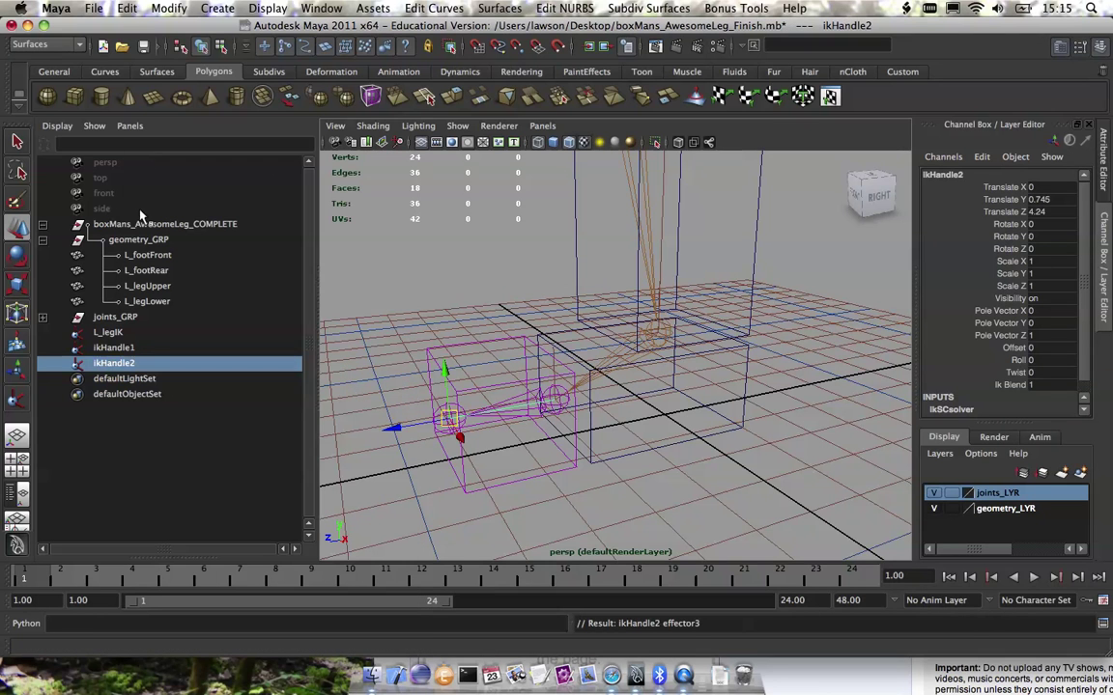
# Rename the ankle-to-ball IK handle as L_ballIK and the ball-to-toe IK handle as L_toeIK.
pyautogui.doubleClick(113, 348)
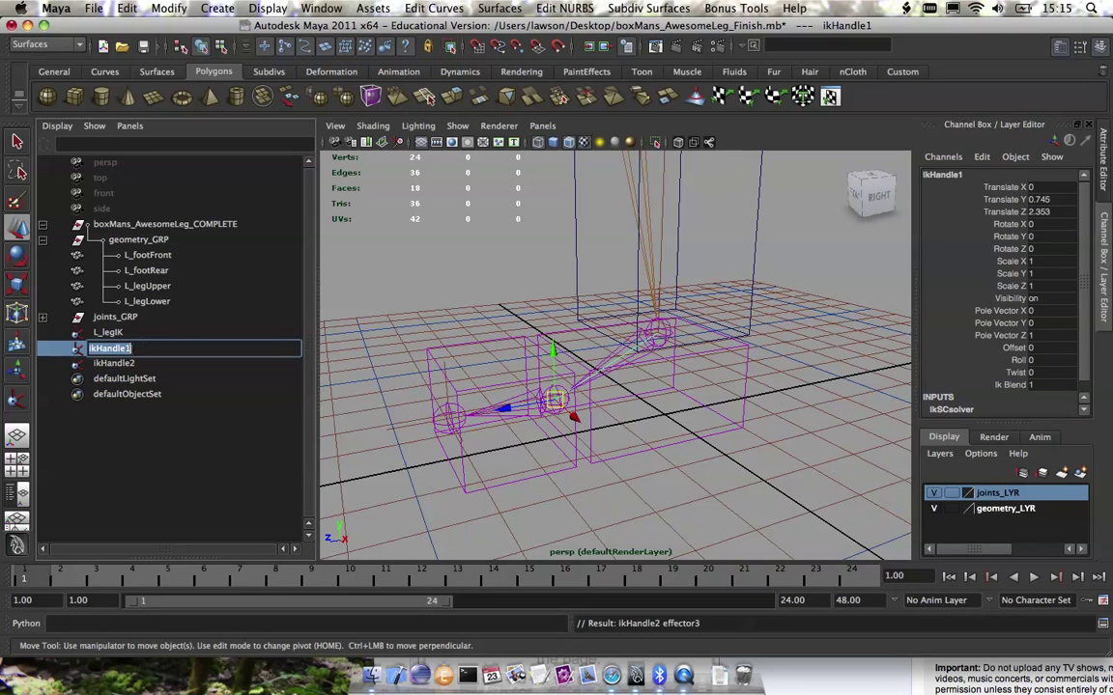
pyautogui.write('L_ballIK')
pyautogui.press('Return')
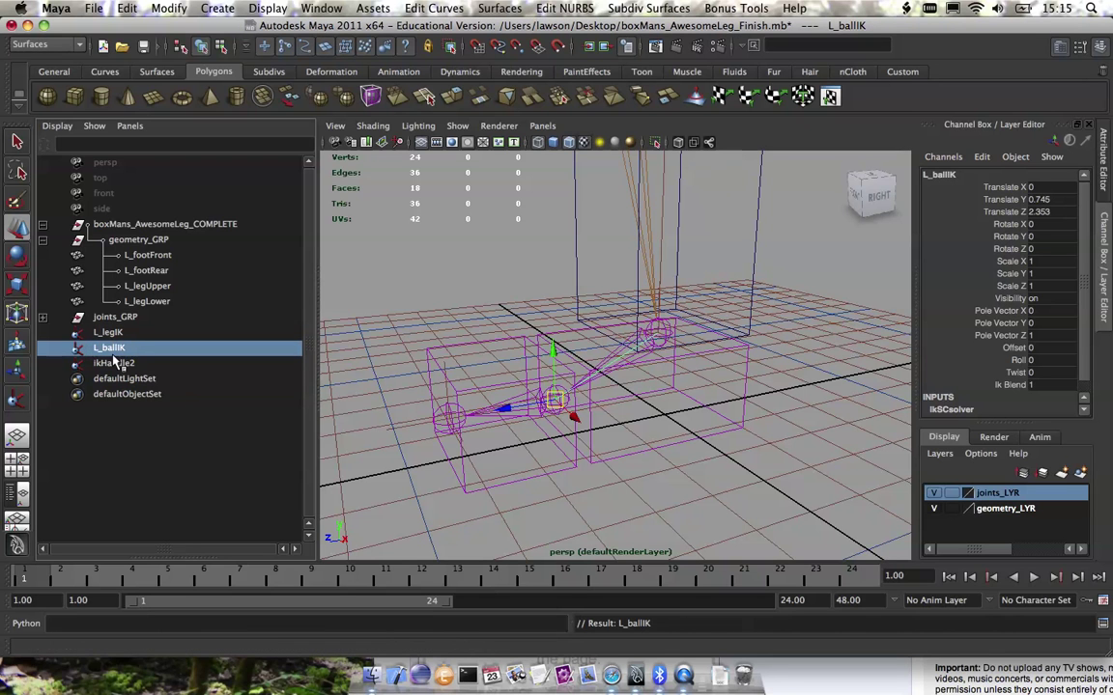
pyautogui.doubleClick(113, 362)
pyautogui.write('L_toeIK')
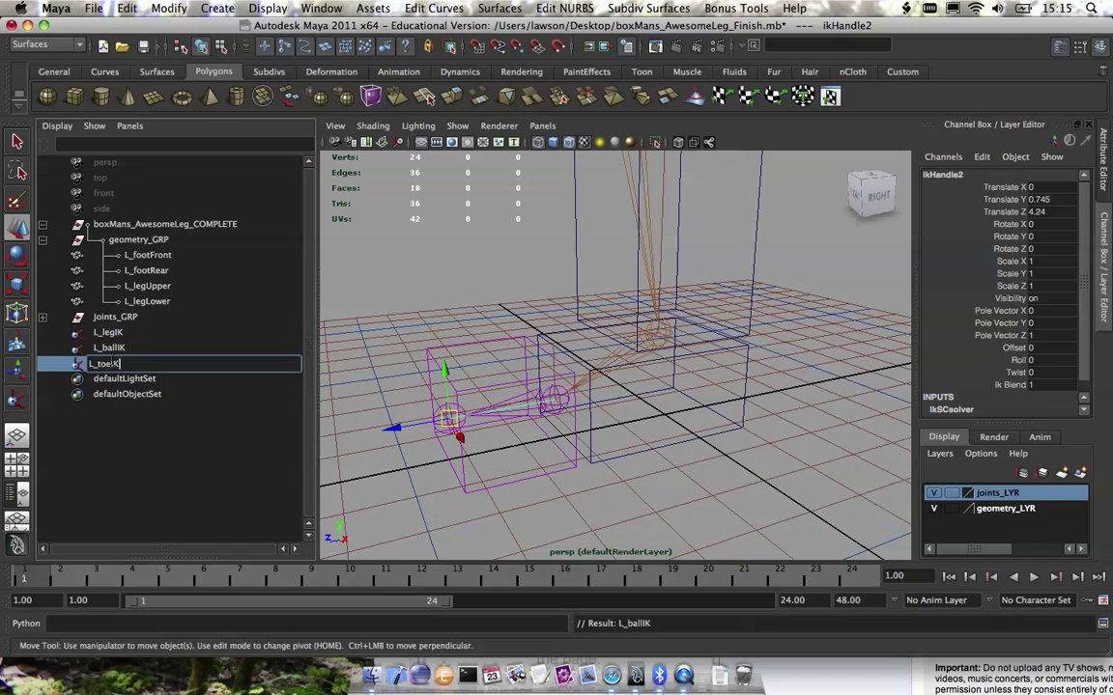
pyautogui.press('Return')
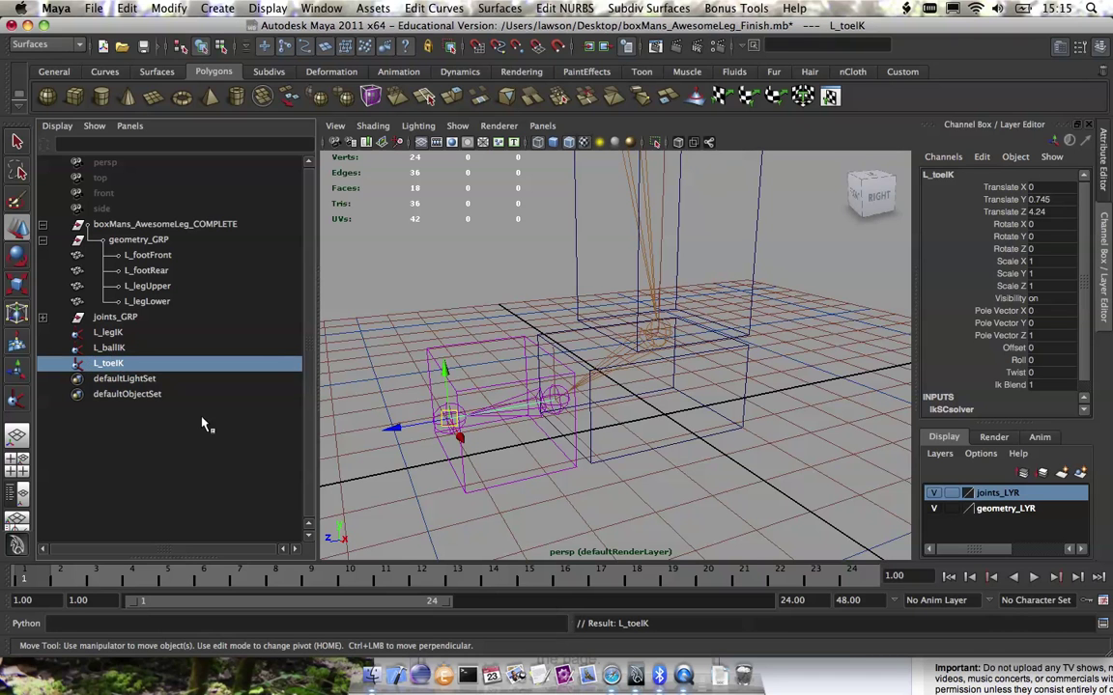
# Group the L_legIK, L_ballIK and L_toeIK handles and name the group iK_GRP.
pyautogui.click(108, 332)
pyautogui.keyDown('shift'); pyautogui.click(149, 363); pyautogui.keyUp('shift')
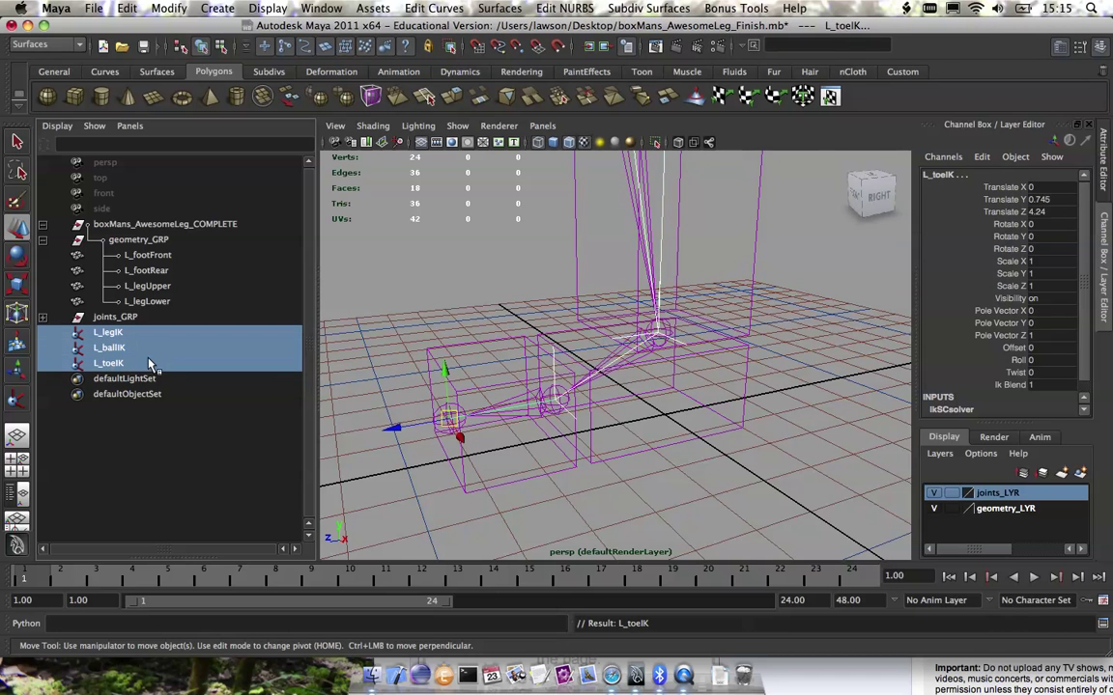
pyautogui.hotkey('ctrl', 'g')
pyautogui.doubleClick(106, 332)
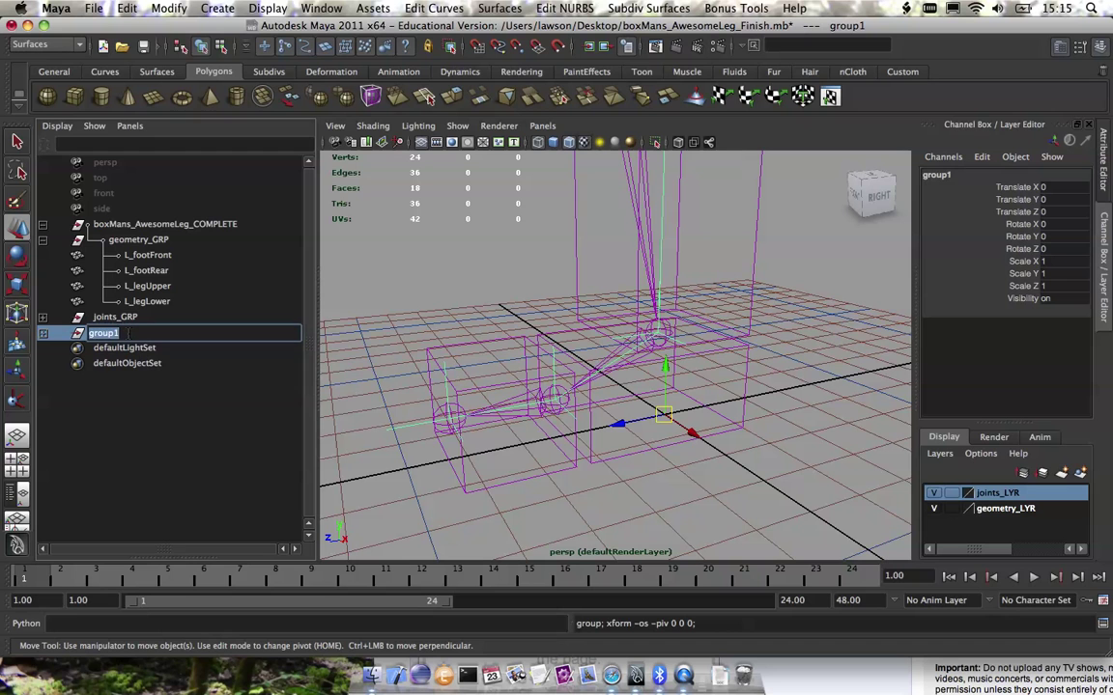
pyautogui.write('IK_GRP')
pyautogui.press('Return')
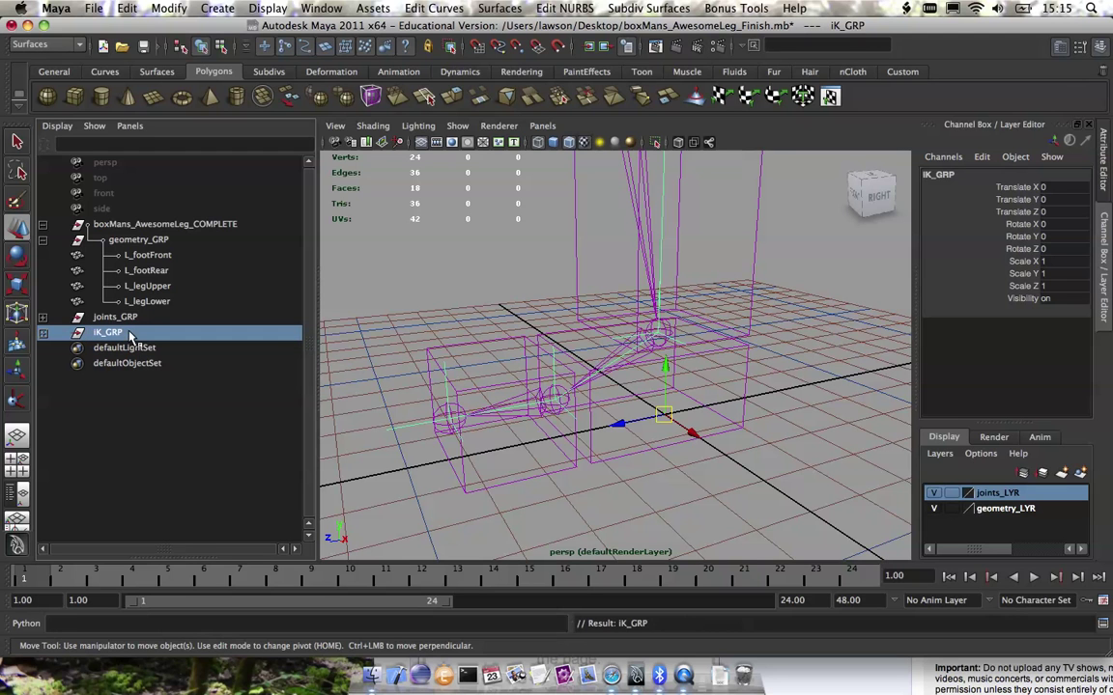
# Create a display layer containing the selected IK group and name it iK_LYR.
pyautogui.click(1080, 472)
pyautogui.doubleClick(1045, 493)
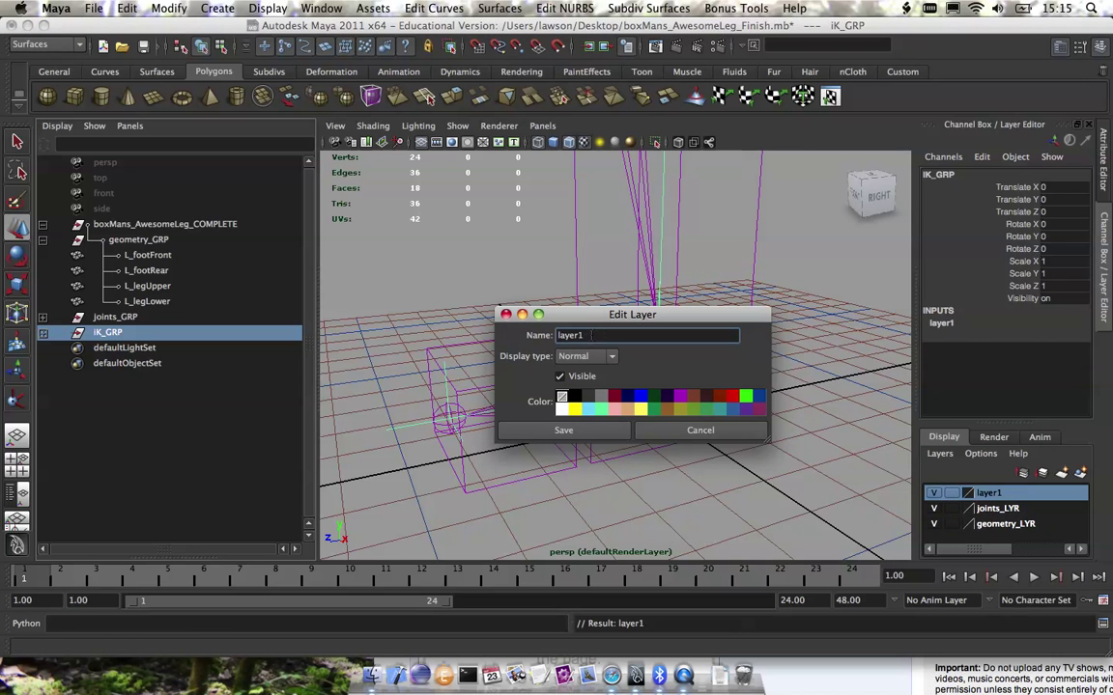
pyautogui.write('IK_LYR')
pyautogui.click(580, 429)
# Expand the joints_GRP hierarchy to show the whole joint chain from L_legUpper down to L_toe.
pyautogui.keyDown('alt'); pyautogui.moveTo(586, 428); pyautogui.dragTo(588, 370, button='right'); pyautogui.keyUp('alt')
pyautogui.keyDown('alt'); pyautogui.moveTo(588, 369); pyautogui.dragTo(566, 422); pyautogui.keyUp('alt')
pyautogui.keyDown('alt'); pyautogui.moveTo(566, 422); pyautogui.dragTo(485, 442, button='middle'); pyautogui.keyUp('alt')
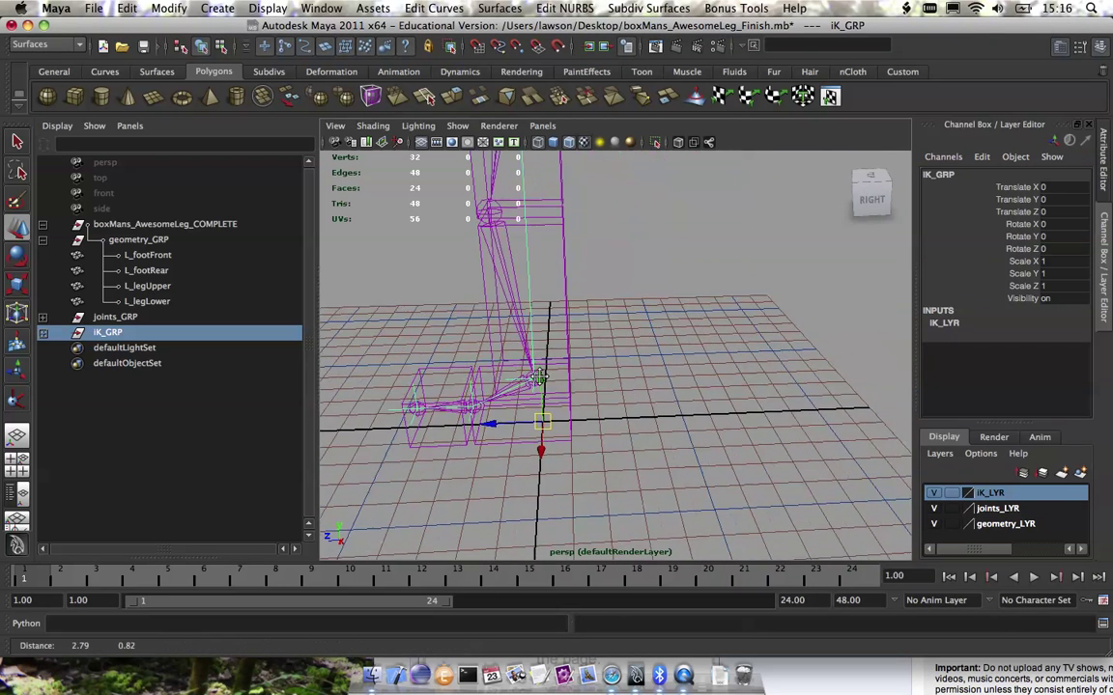
pyautogui.keyDown('alt'); pyautogui.moveTo(486, 415); pyautogui.dragTo(555, 386); pyautogui.keyUp('alt')
pyautogui.keyDown('alt'); pyautogui.moveTo(555, 382); pyautogui.dragTo(634, 408, button='right'); pyautogui.keyUp('alt')
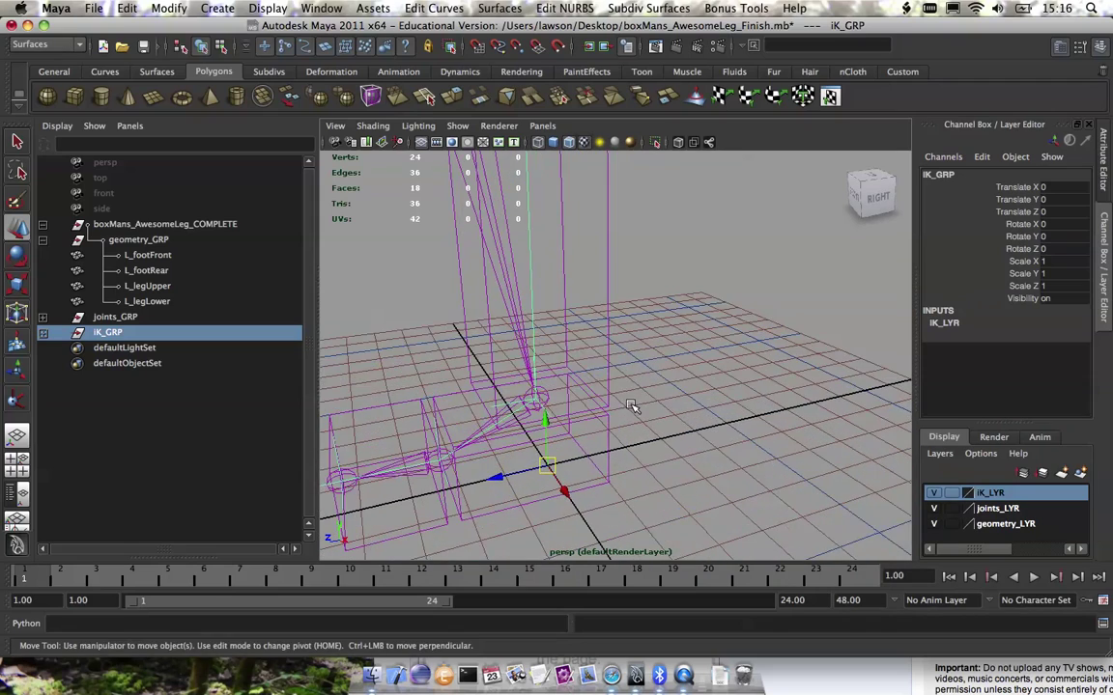
pyautogui.keyDown('alt'); pyautogui.moveTo(623, 412); pyautogui.dragTo(623, 413, button='middle'); pyautogui.keyUp('alt')
pyautogui.keyDown('alt'); pyautogui.moveTo(624, 412); pyautogui.dragTo(660, 434); pyautogui.keyUp('alt')
pyautogui.click(611, 226)
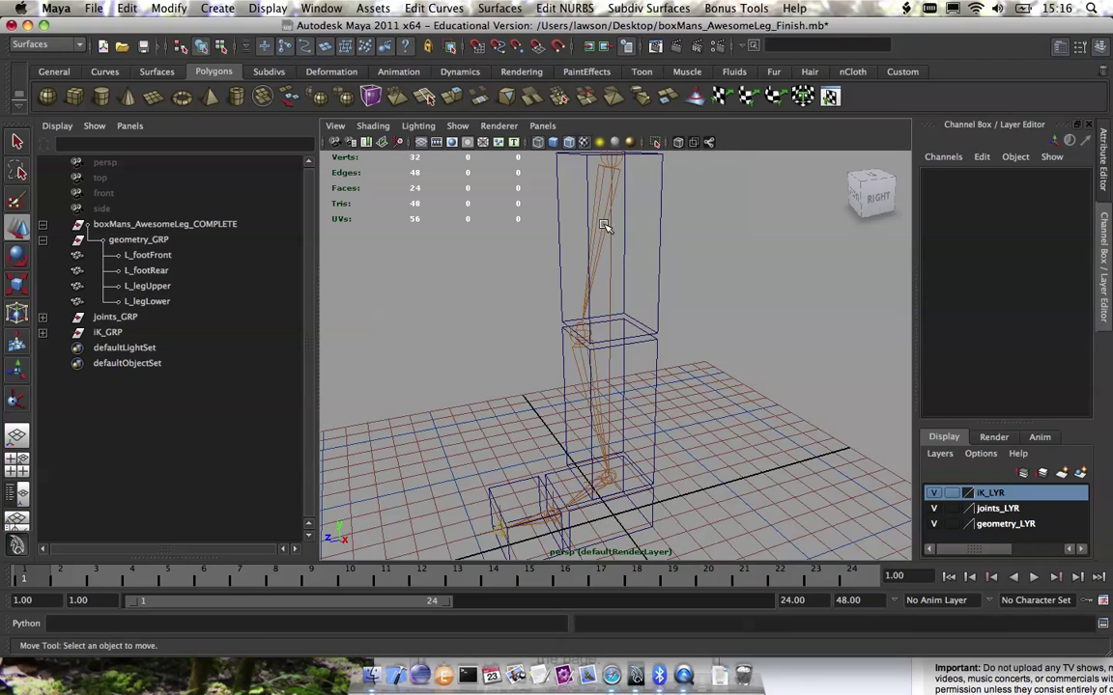
pyautogui.click(604, 226)
pyautogui.press('f')
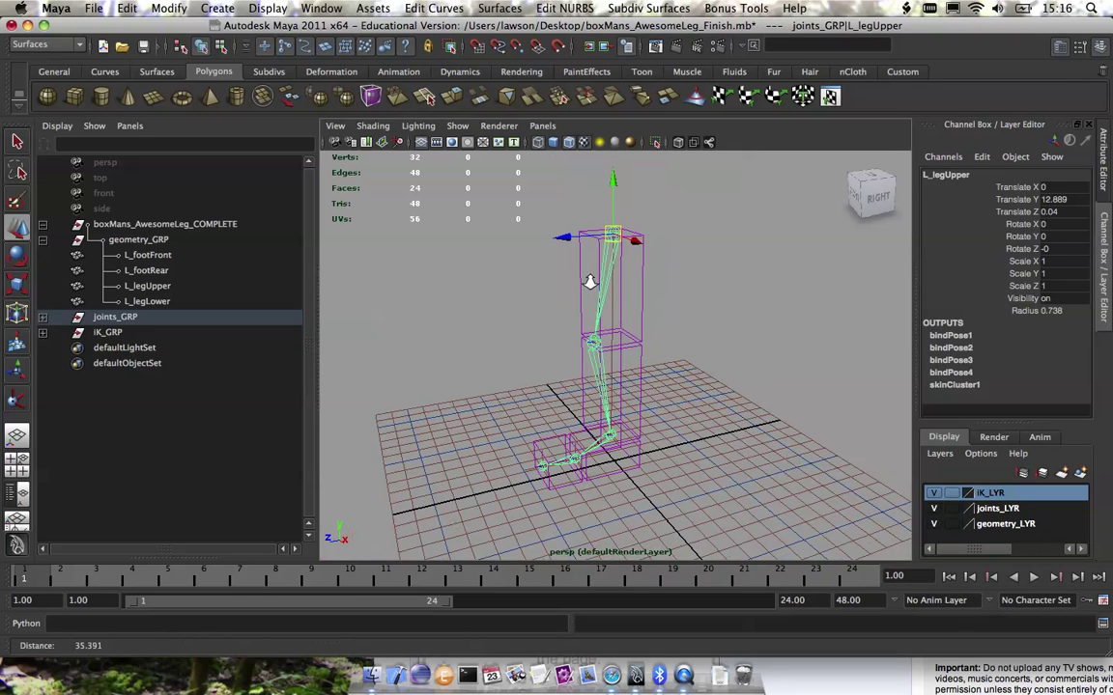
pyautogui.click(42, 317)
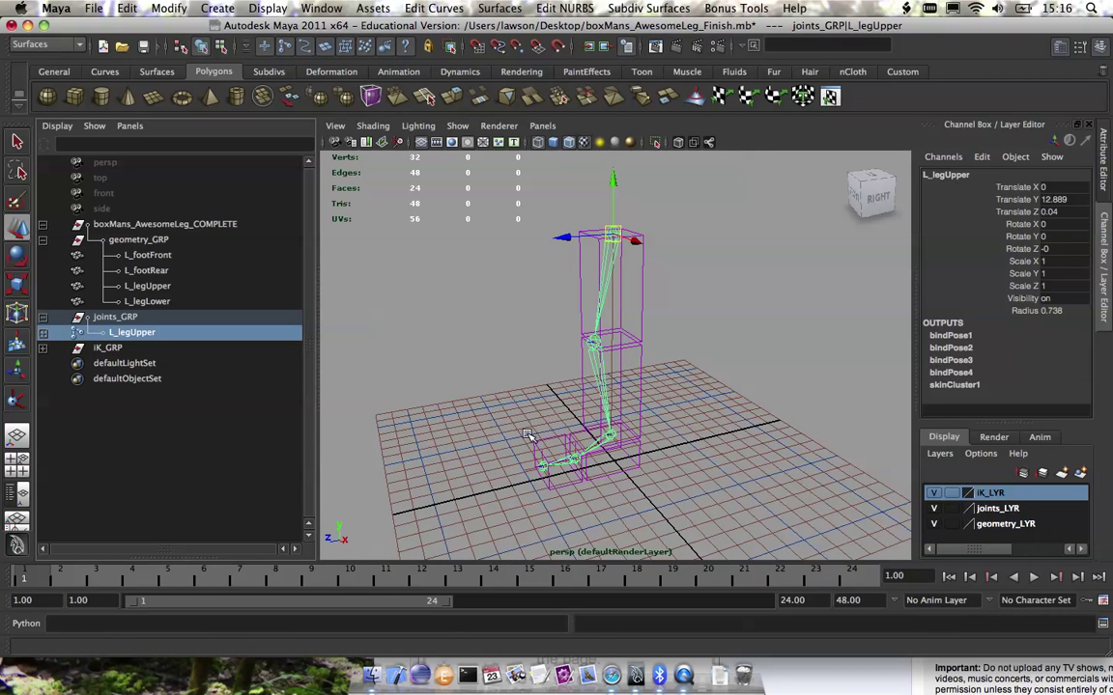
pyautogui.click(541, 464)
pyautogui.keyDown('alt'); pyautogui.moveTo(538, 420); pyautogui.dragTo(549, 376, button='middle'); pyautogui.keyUp('alt')
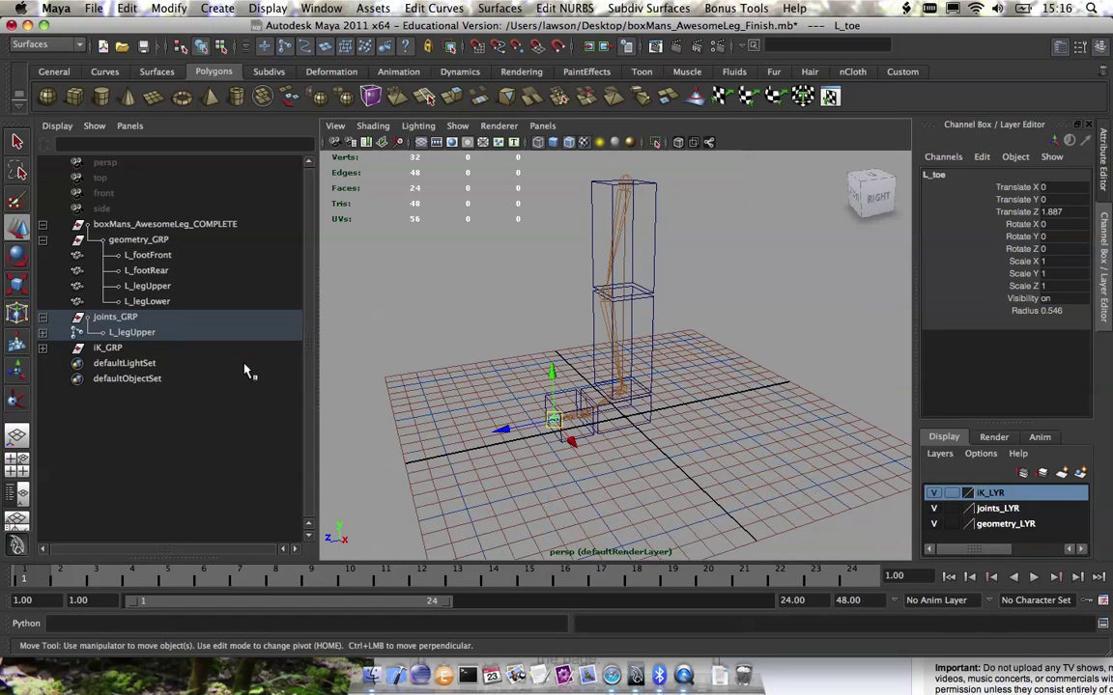
pyautogui.press('f')
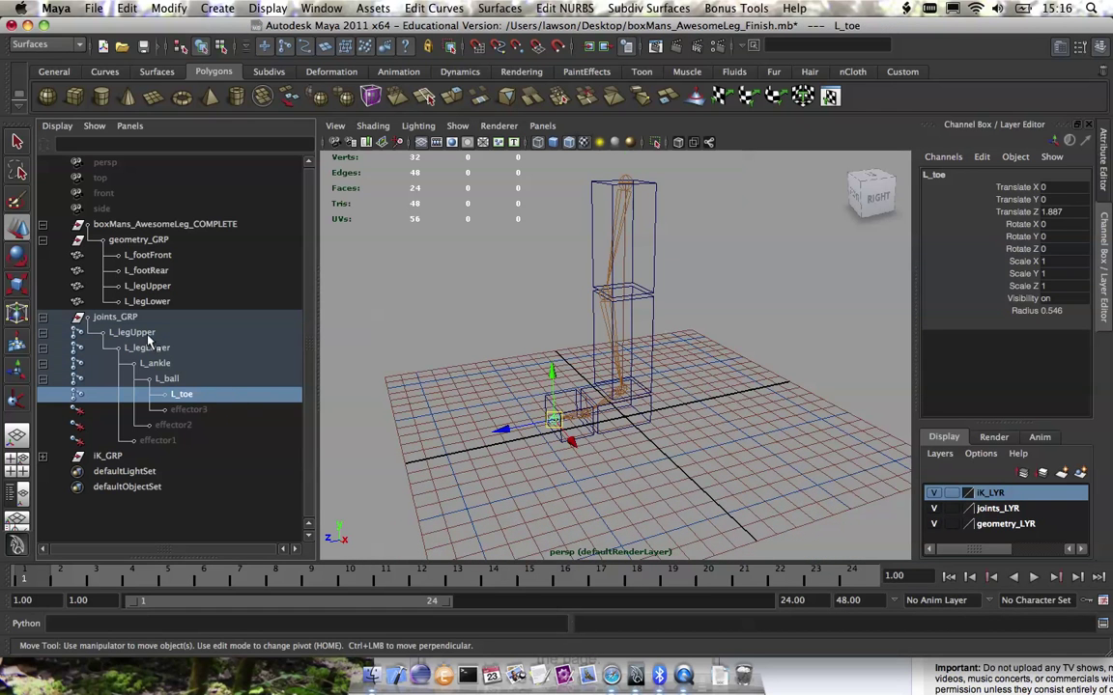
# Select all five leg joints from L_legUpper to L_toe and set their radius to 1.
pyautogui.click(144, 333)
pyautogui.keyDown('shift'); pyautogui.click(182, 394); pyautogui.keyUp('shift')
pyautogui.press('f')
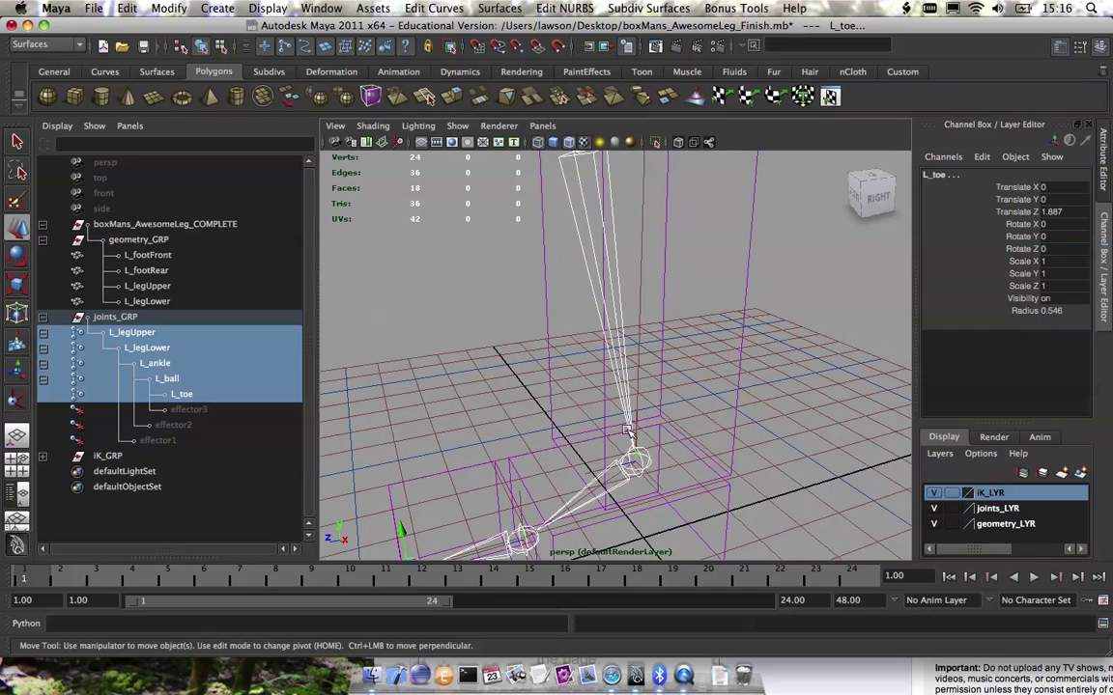
pyautogui.keyDown('alt'); pyautogui.moveTo(699, 457); pyautogui.dragTo(674, 413, button='right'); pyautogui.keyUp('alt')
pyautogui.keyDown('alt'); pyautogui.moveTo(697, 412); pyautogui.dragTo(693, 428, button='middle'); pyautogui.keyUp('alt')
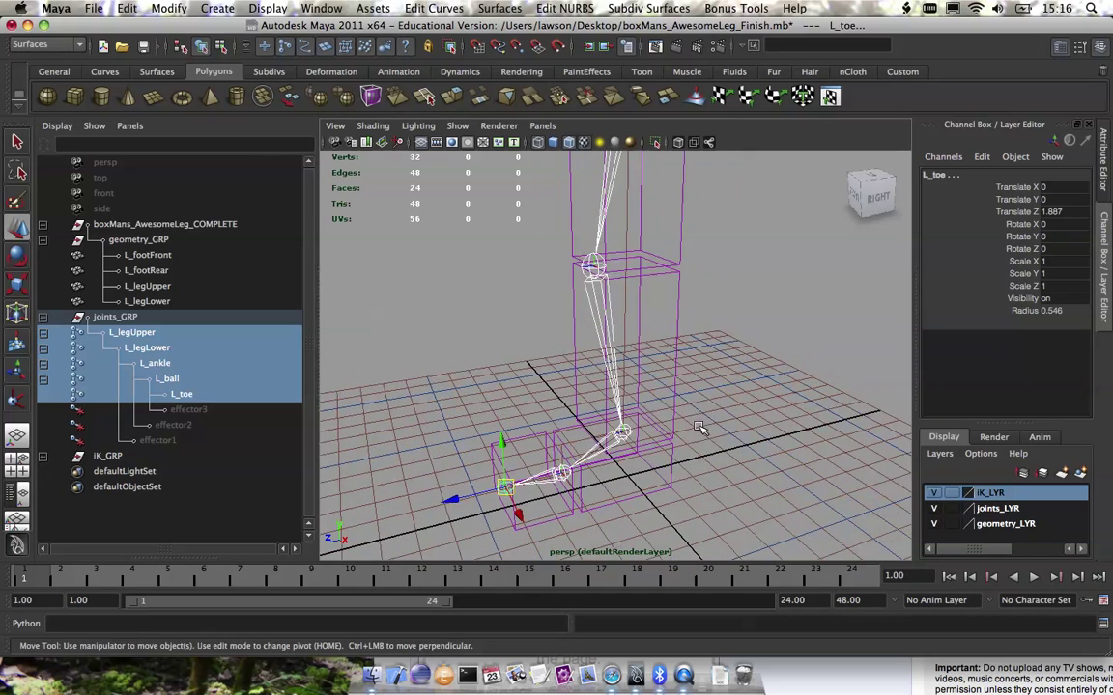
pyautogui.keyDown('alt'); pyautogui.moveTo(701, 428); pyautogui.dragTo(691, 426); pyautogui.keyUp('alt')
pyautogui.doubleClick(1052, 311)
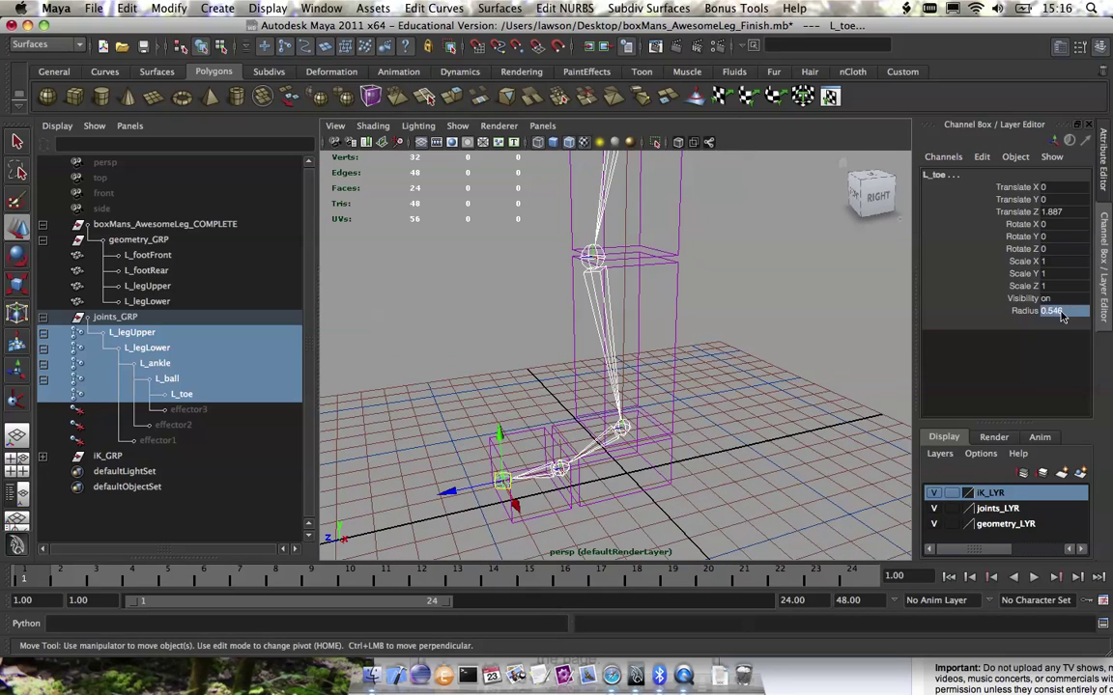
pyautogui.write('1')
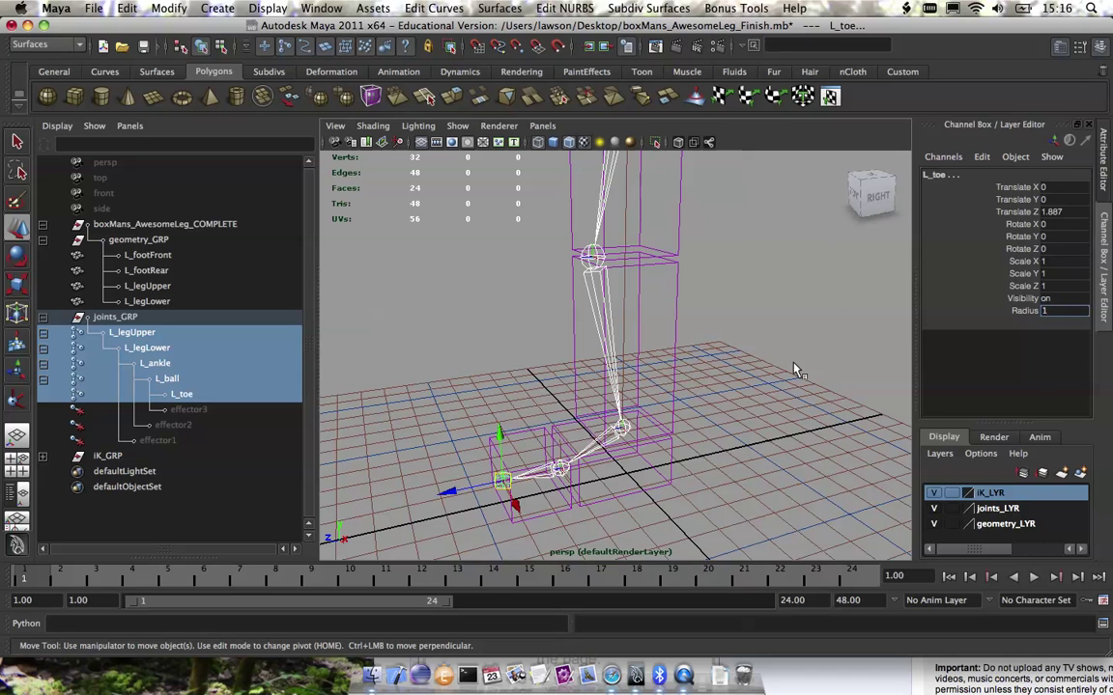
pyautogui.press('Return')
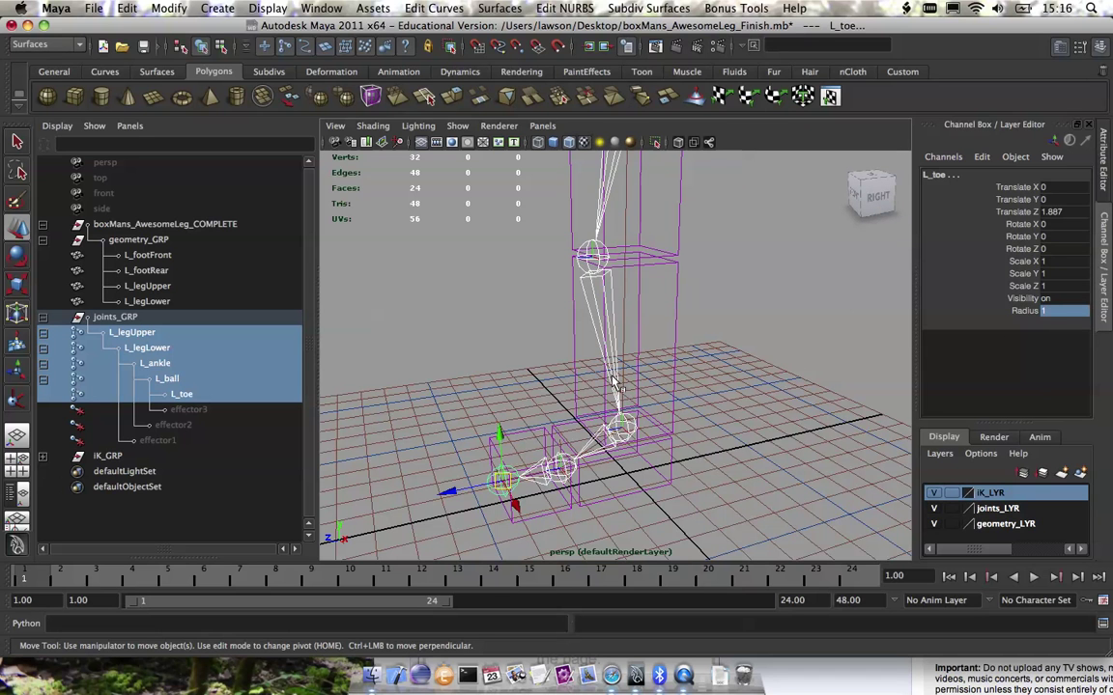
pyautogui.keyDown('alt'); pyautogui.moveTo(666, 323); pyautogui.dragTo(607, 374); pyautogui.keyUp('alt')
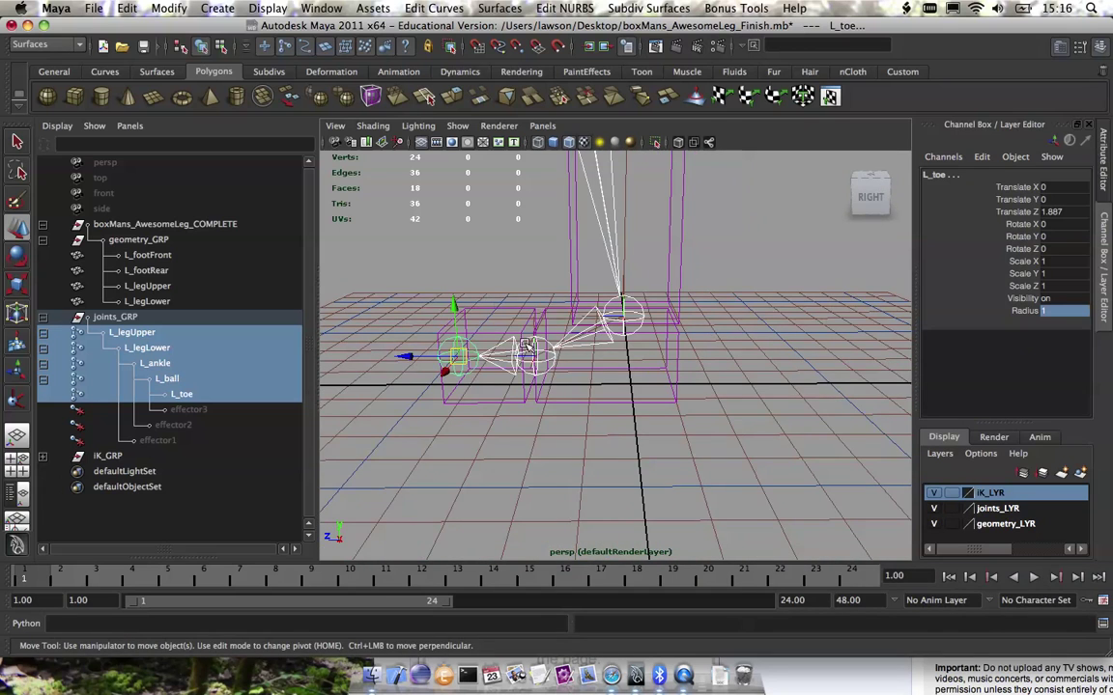
# Deselect the joints, switch the viewport to the side view framed on the lower leg and foot, and save the scene.
pyautogui.keyDown('alt'); pyautogui.moveTo(602, 381); pyautogui.dragTo(630, 377); pyautogui.keyUp('alt')
pyautogui.click(640, 434)
pyautogui.keyDown('alt'); pyautogui.moveTo(641, 435); pyautogui.dragTo(612, 425, button='right'); pyautogui.keyUp('alt')
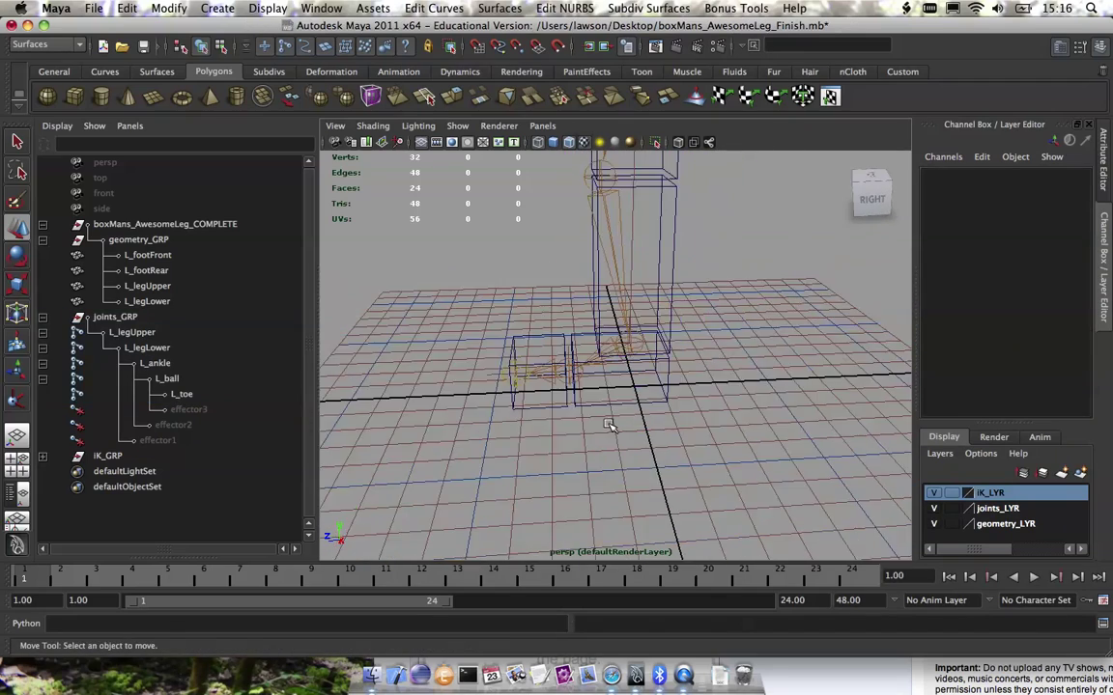
pyautogui.keyDown('alt'); pyautogui.moveTo(611, 425); pyautogui.dragTo(603, 418, button='middle'); pyautogui.keyUp('alt')
pyautogui.press('space')
pyautogui.moveTo(605, 417); pyautogui.dragTo(662, 412)
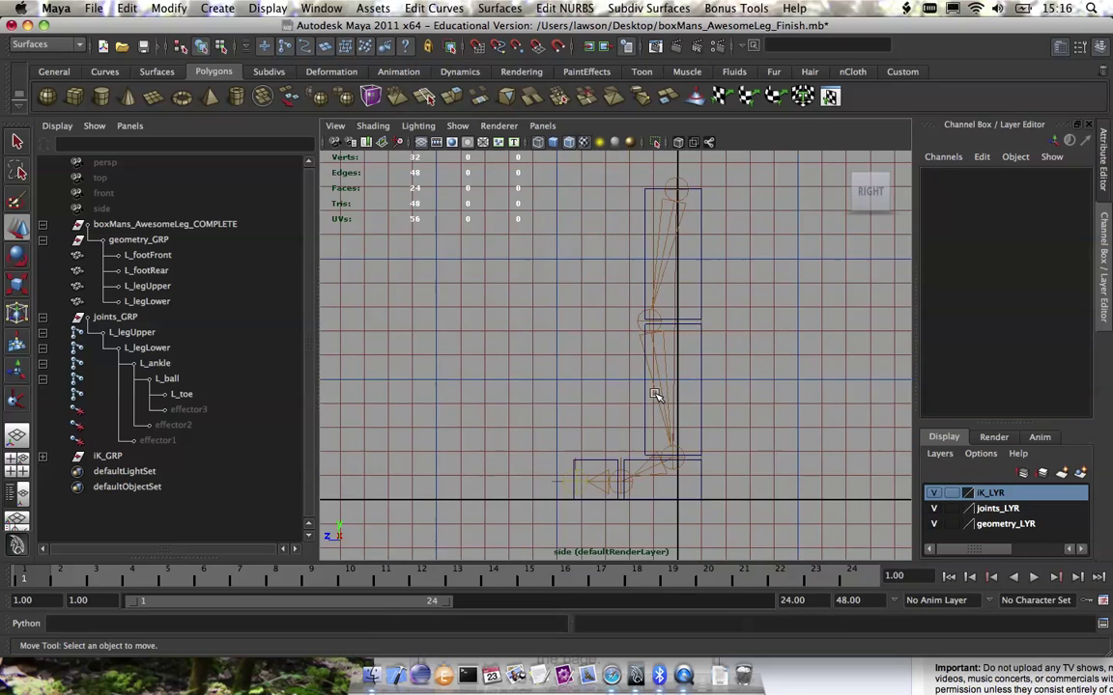
pyautogui.keyDown('alt'); pyautogui.moveTo(654, 394); pyautogui.dragTo(618, 297, button='middle'); pyautogui.keyUp('alt')
pyautogui.keyDown('alt'); pyautogui.moveTo(676, 396); pyautogui.dragTo(753, 449, button='right'); pyautogui.keyUp('alt')
pyautogui.keyDown('alt'); pyautogui.moveTo(635, 355); pyautogui.dragTo(639, 370, button='middle'); pyautogui.keyUp('alt')
pyautogui.keyDown('alt'); pyautogui.moveTo(640, 371); pyautogui.dragTo(680, 400, button='right'); pyautogui.keyUp('alt')
pyautogui.keyDown('alt'); pyautogui.moveTo(680, 400); pyautogui.dragTo(702, 425, button='middle'); pyautogui.keyUp('alt')
pyautogui.keyDown('alt'); pyautogui.moveTo(701, 417); pyautogui.dragTo(614, 357, button='right'); pyautogui.keyUp('alt')
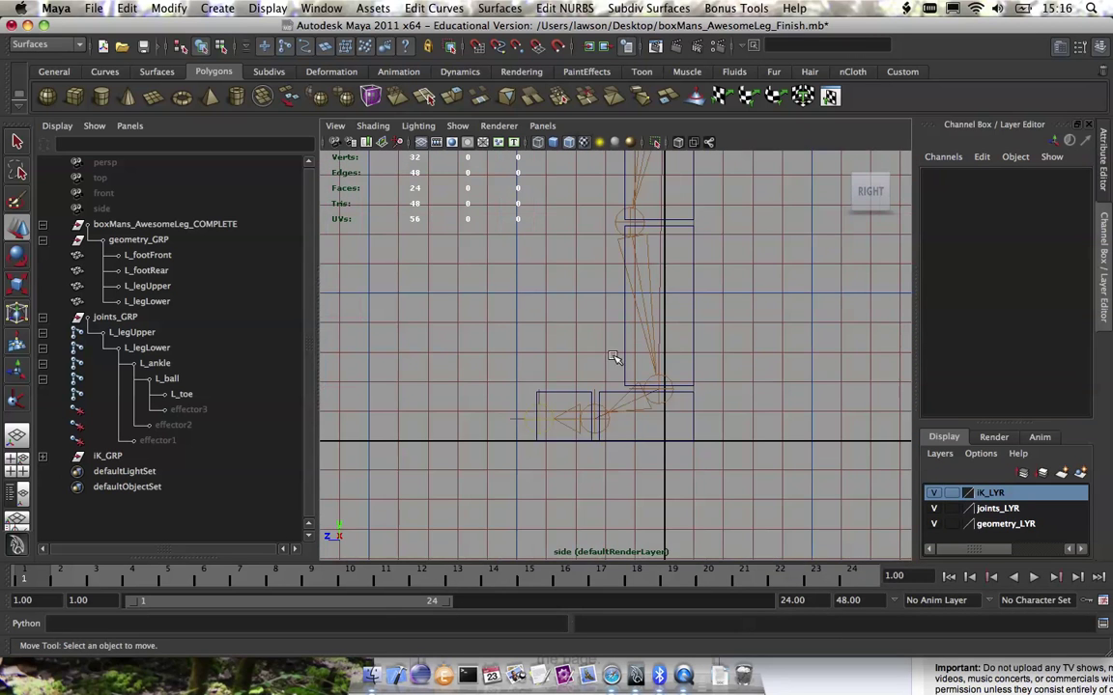
pyautogui.press('q')
pyautogui.press('super+s')
# Draw a separate four-joint chain just below the foot with the Joint Tool, placing joints in order at heel, toe, ball and ankle.
pyautogui.keyDown('alt'); pyautogui.moveTo(584, 299); pyautogui.dragTo(595, 258, button='middle'); pyautogui.keyUp('alt')
pyautogui.keyDown('alt'); pyautogui.moveTo(596, 257); pyautogui.dragTo(716, 384, button='right'); pyautogui.keyUp('alt')
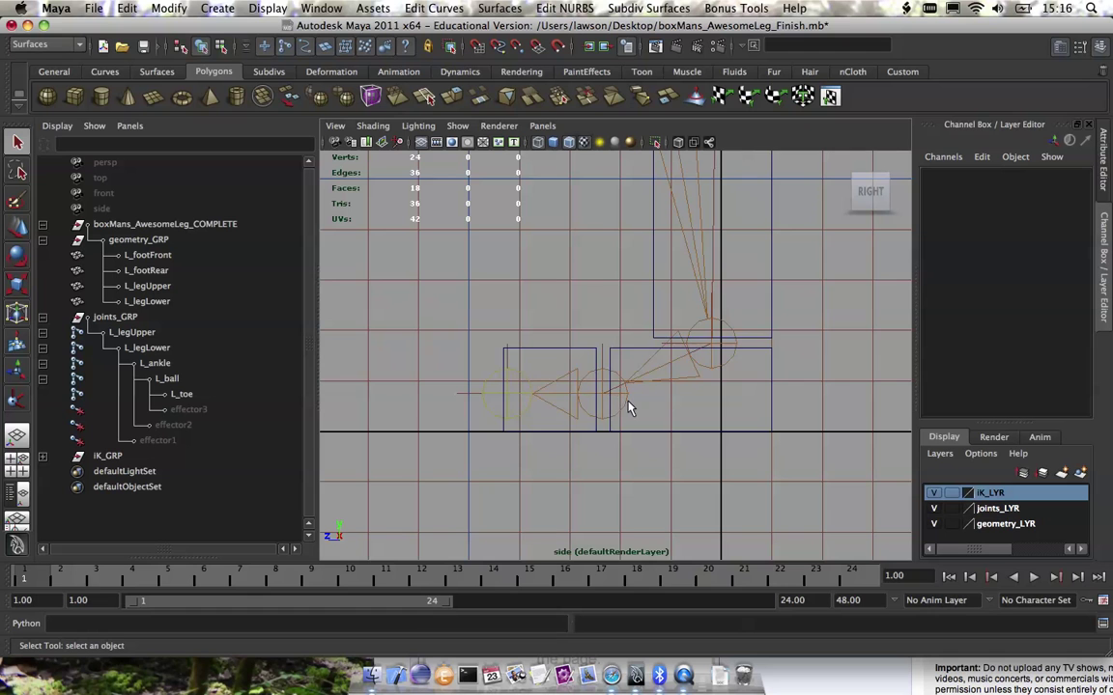
pyautogui.keyDown('alt'); pyautogui.moveTo(630, 384); pyautogui.dragTo(640, 398, button='middle'); pyautogui.keyUp('alt')
pyautogui.press('space')
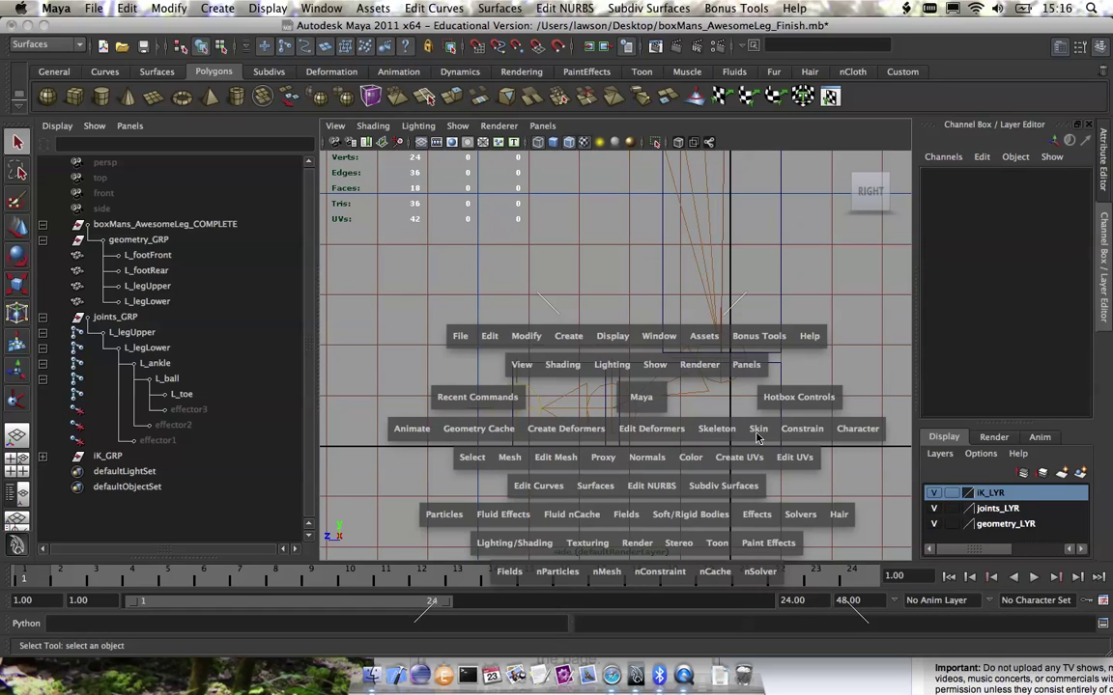
pyautogui.click(717, 429)
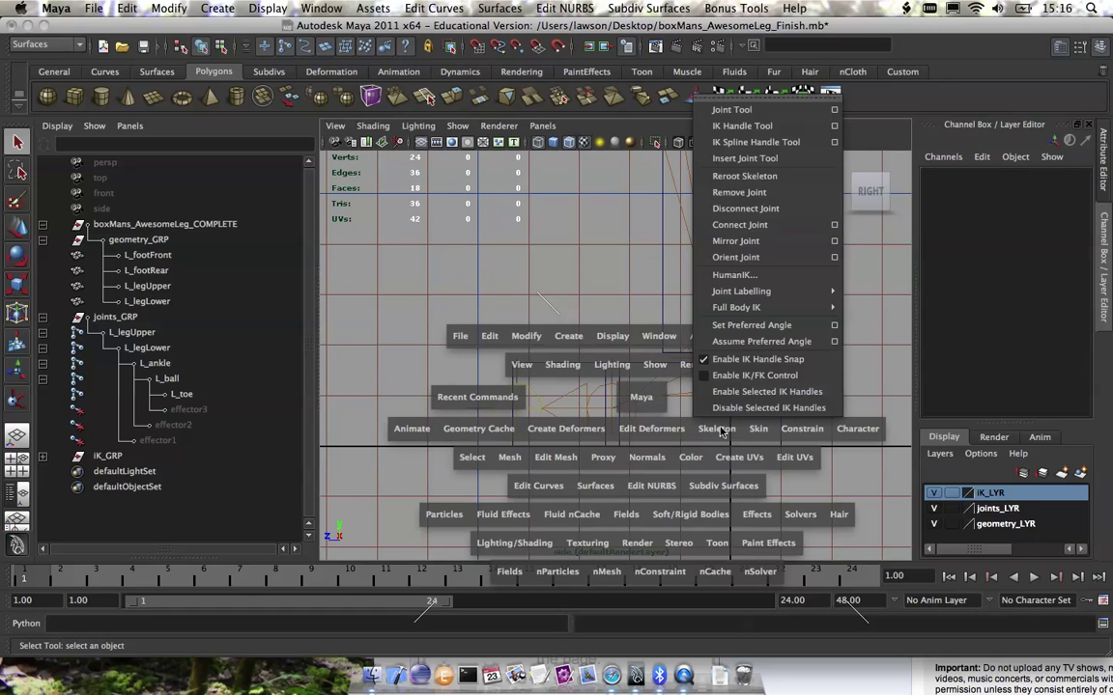
pyautogui.click(784, 113)
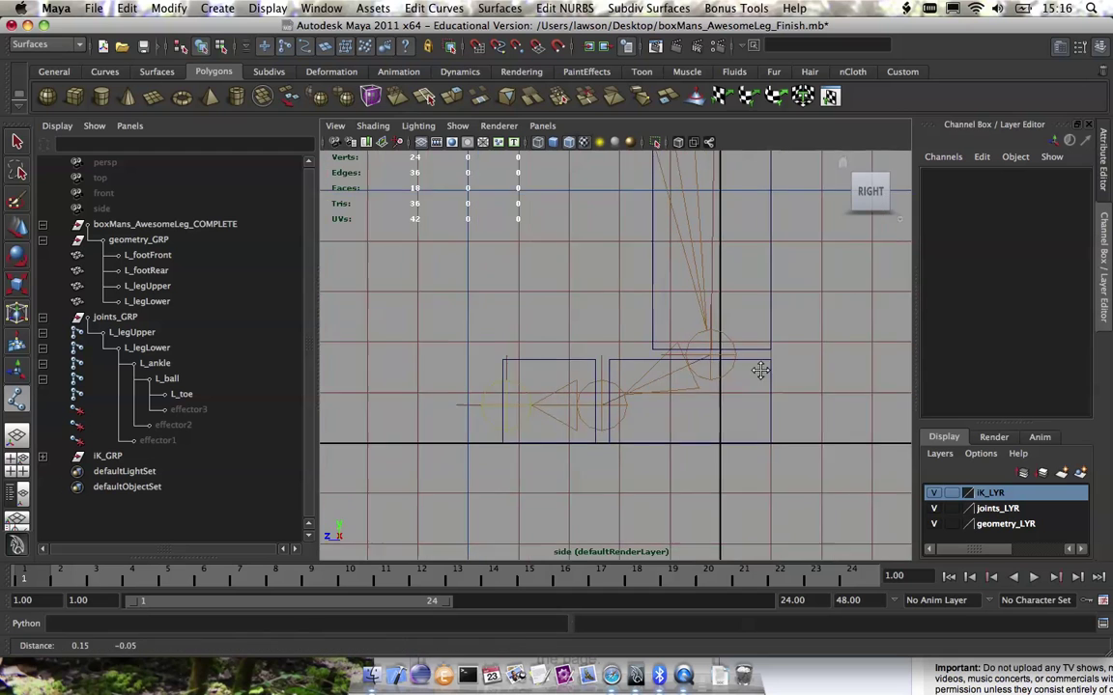
pyautogui.click(674, 459)
pyautogui.keyDown('alt'); pyautogui.moveTo(604, 431); pyautogui.dragTo(651, 360, button='middle'); pyautogui.keyUp('alt')
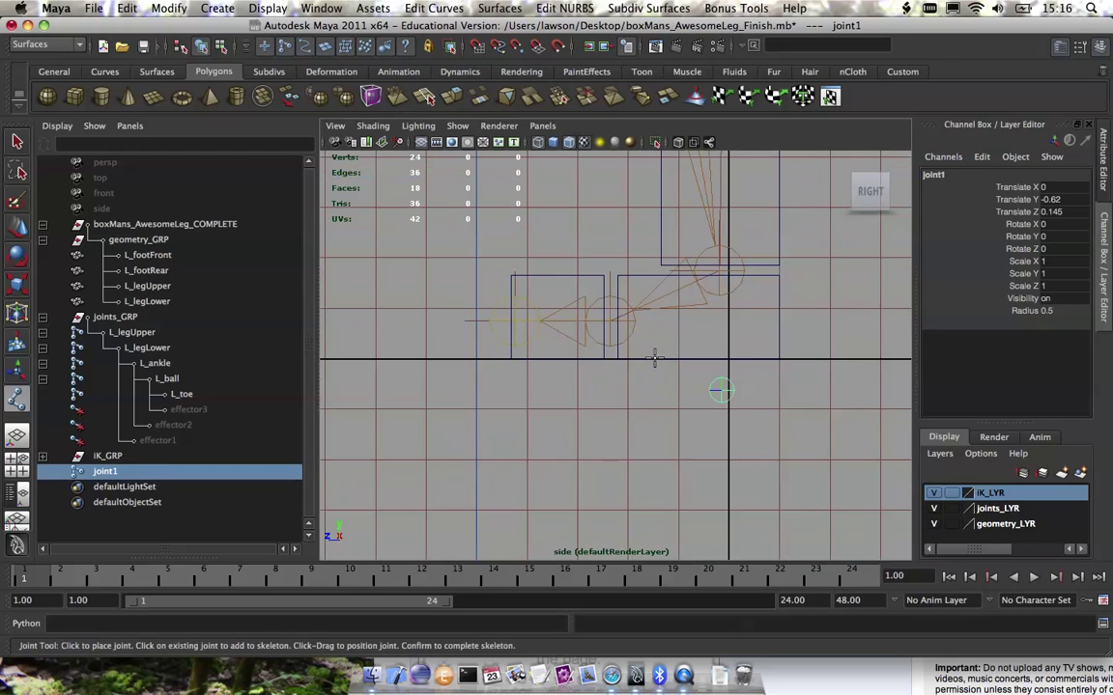
pyautogui.click(508, 389)
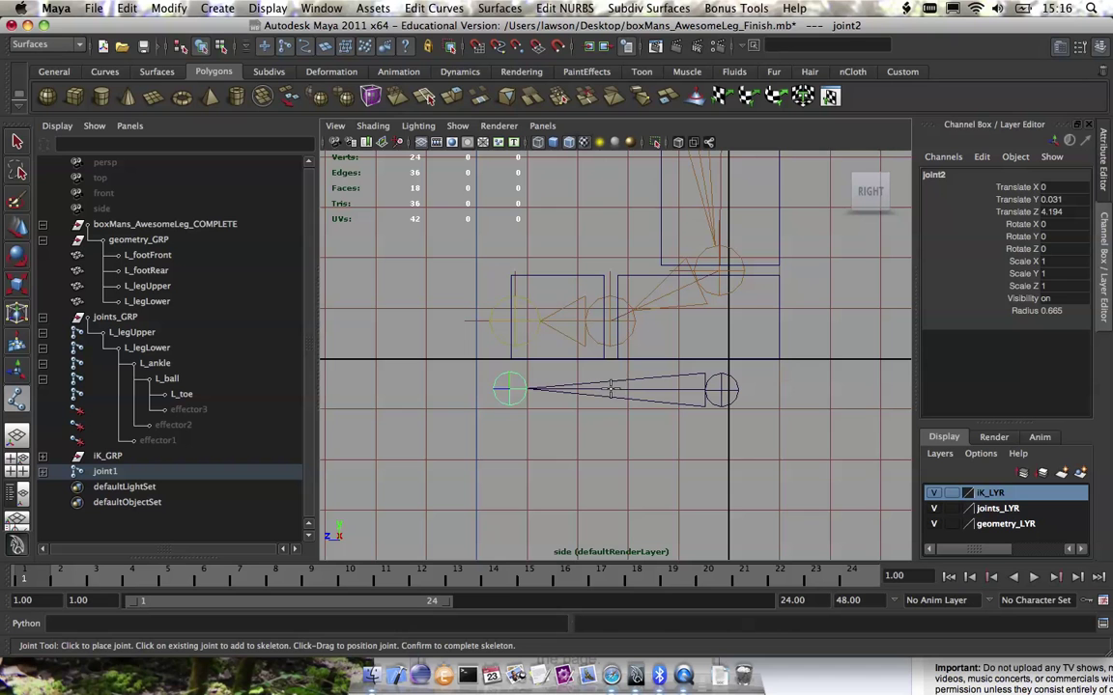
pyautogui.click(611, 389)
pyautogui.click(721, 325)
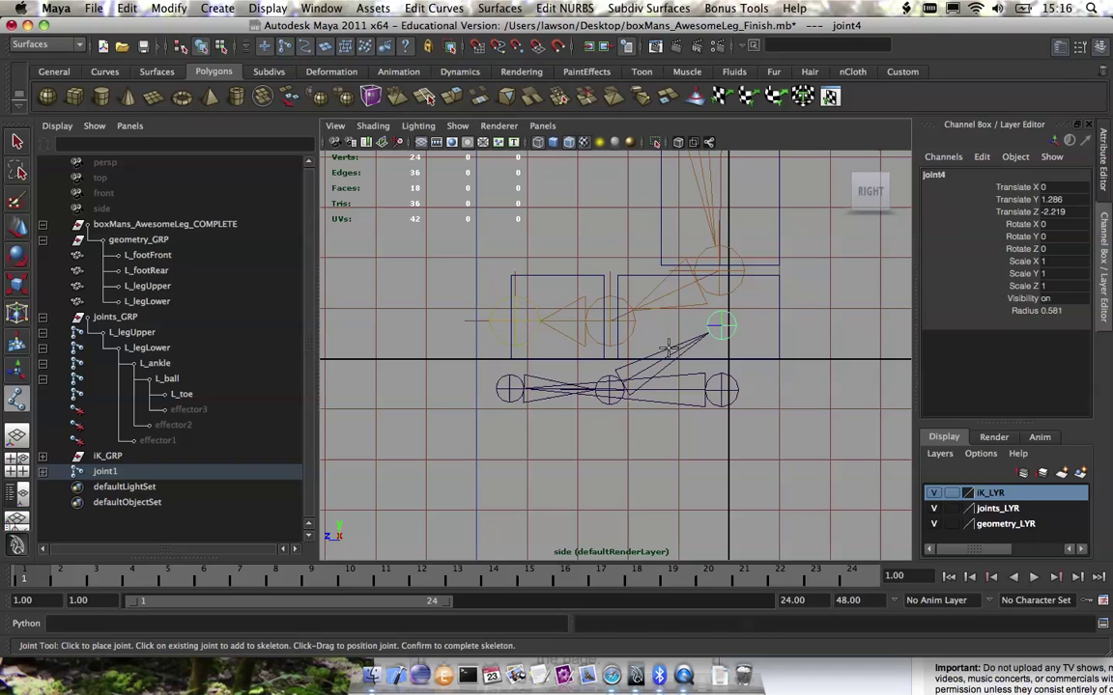
pyautogui.press('q')
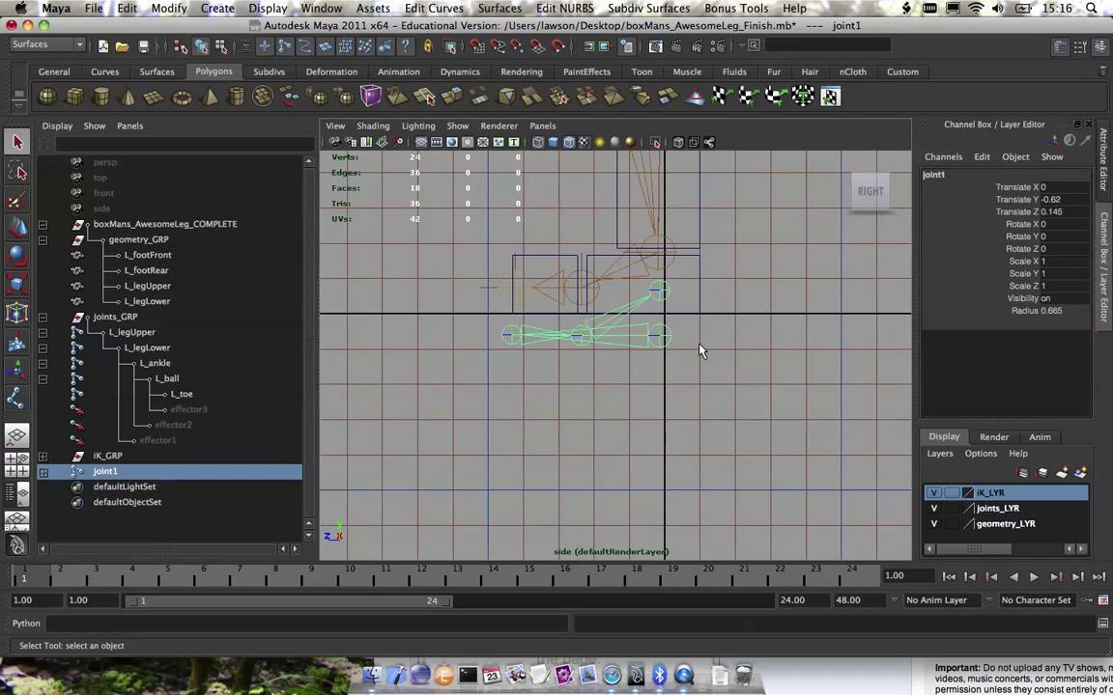
# Rename the new chain's root joint as L_RF_ankle.
pyautogui.keyDown('alt'); pyautogui.moveTo(614, 304); pyautogui.dragTo(647, 337, button='middle'); pyautogui.keyUp('alt')
pyautogui.keyDown('alt'); pyautogui.moveTo(627, 294); pyautogui.dragTo(670, 382, button='right'); pyautogui.keyUp('alt')
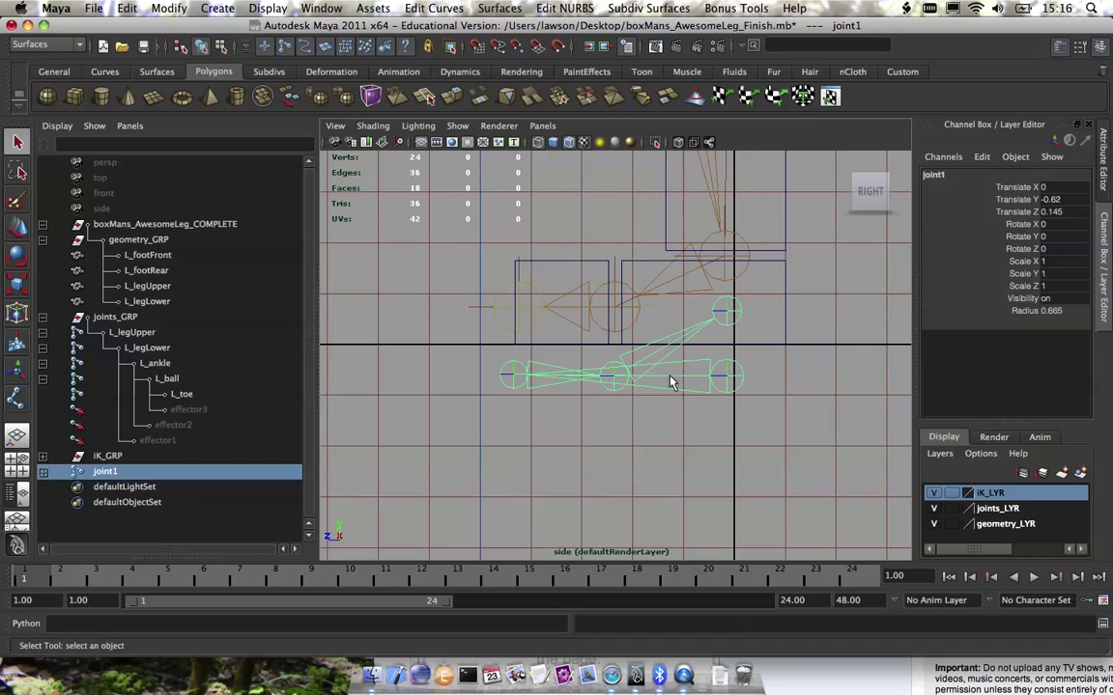
pyautogui.doubleClick(135, 472)
pyautogui.click(742, 317)
pyautogui.click(736, 312)
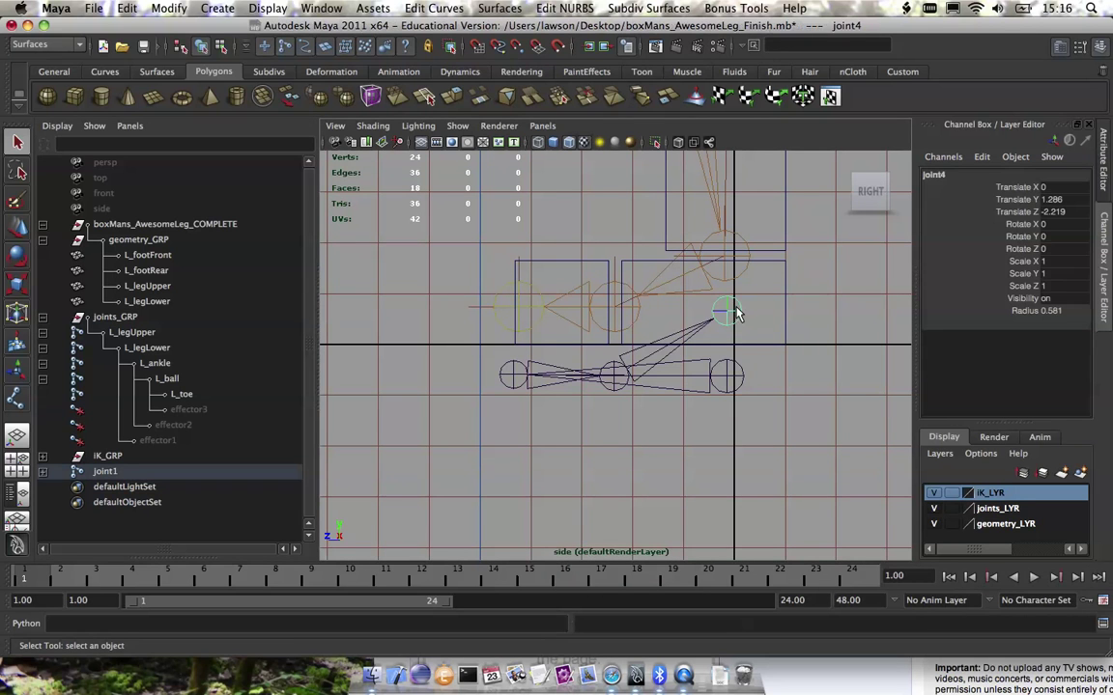
pyautogui.doubleClick(104, 472)
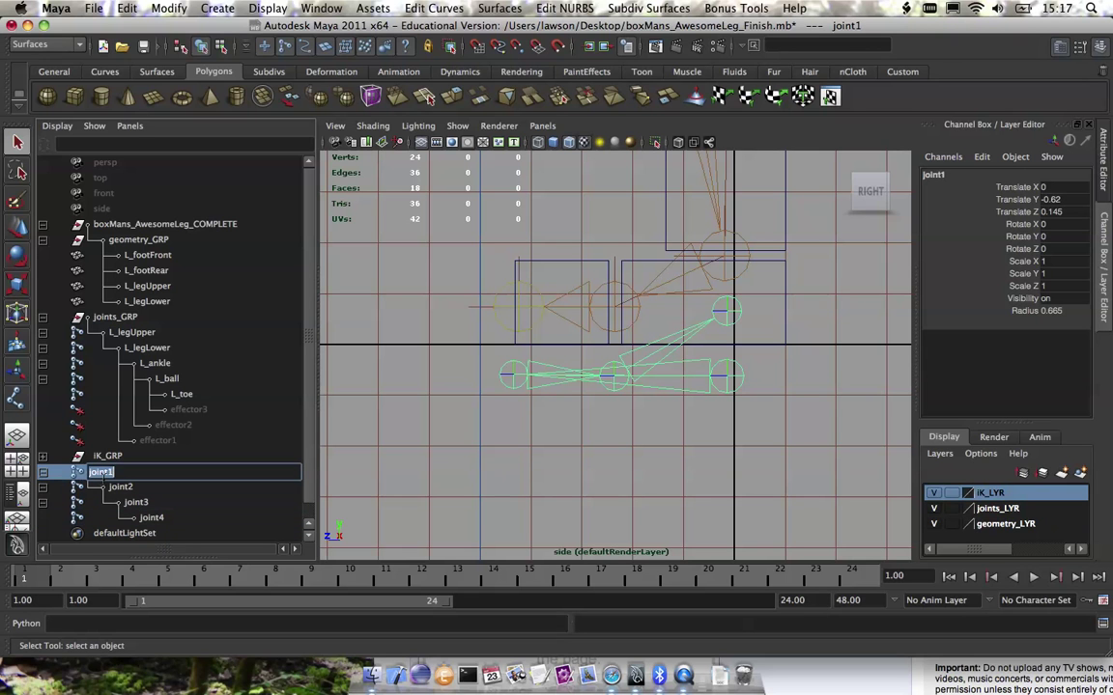
pyautogui.write('L_')
pyautogui.write('ank')
pyautogui.press('BackSpace')
pyautogui.press('BackSpace')
pyautogui.press('BackSpace')
pyautogui.write('RF_ankle')
pyautogui.press('Return')
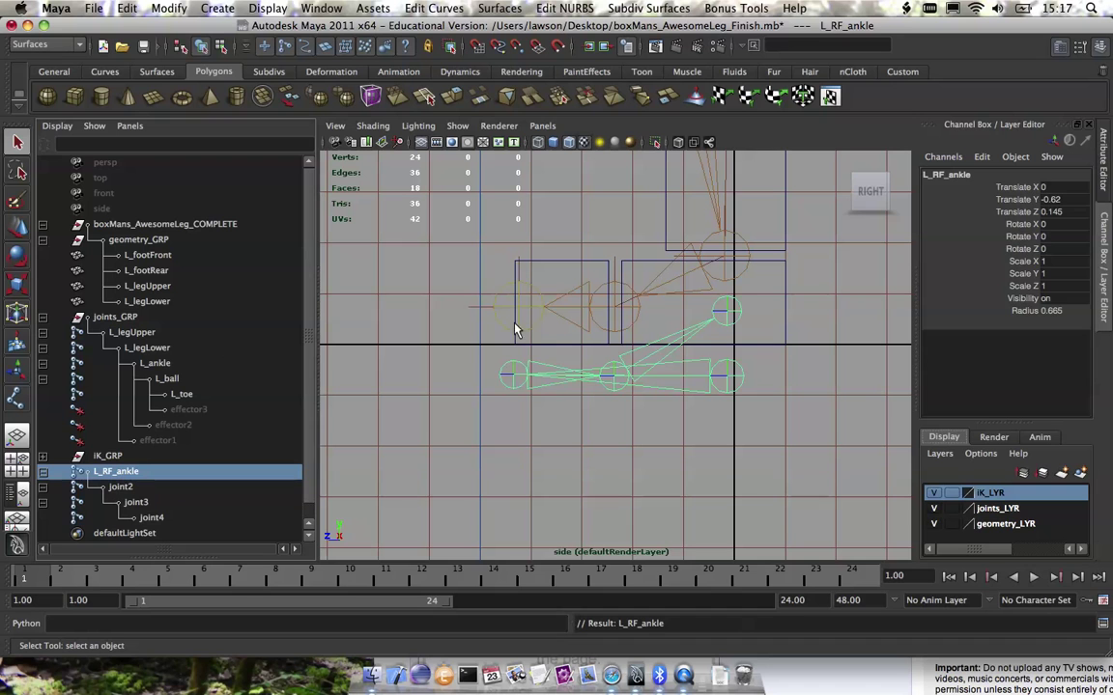
# Rename the new chain's root joint at the heel as L_RF_base.
pyautogui.click(732, 382)
pyautogui.click(728, 379)
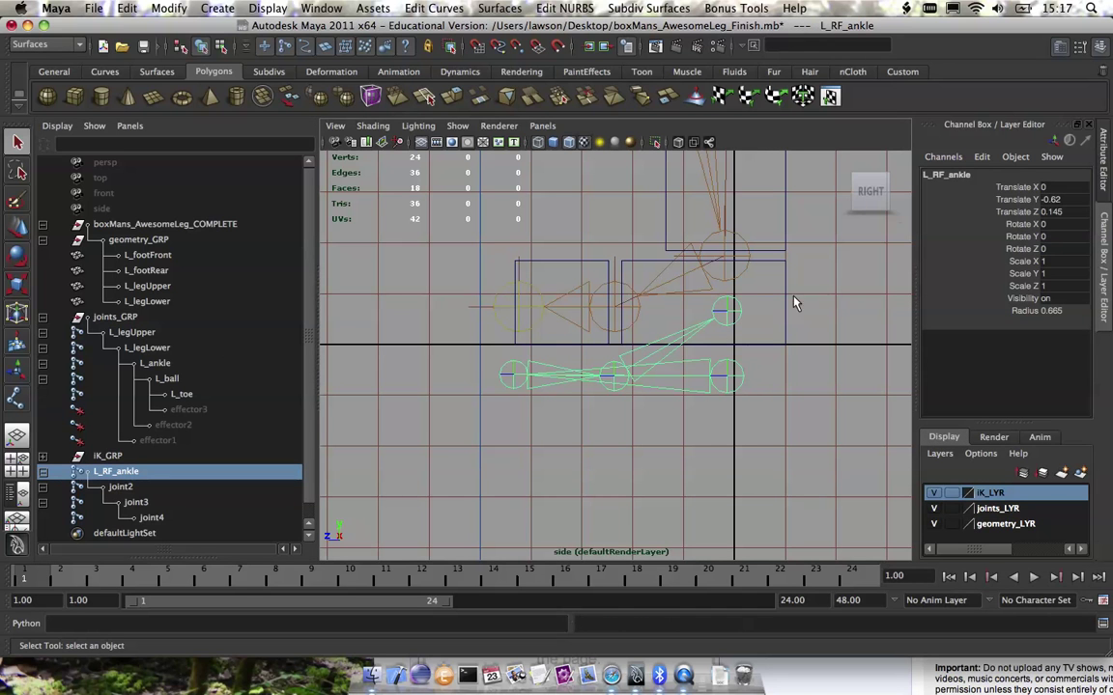
pyautogui.click(974, 174)
pyautogui.doubleClick(966, 175)
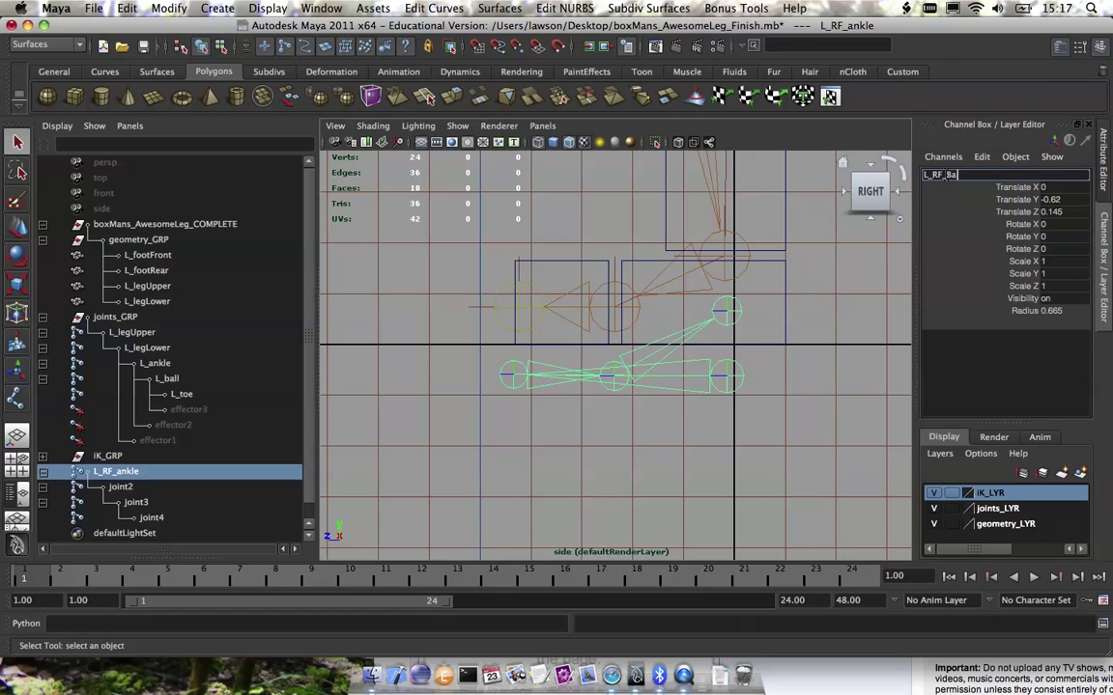
pyautogui.write('base')
pyautogui.press('Return')
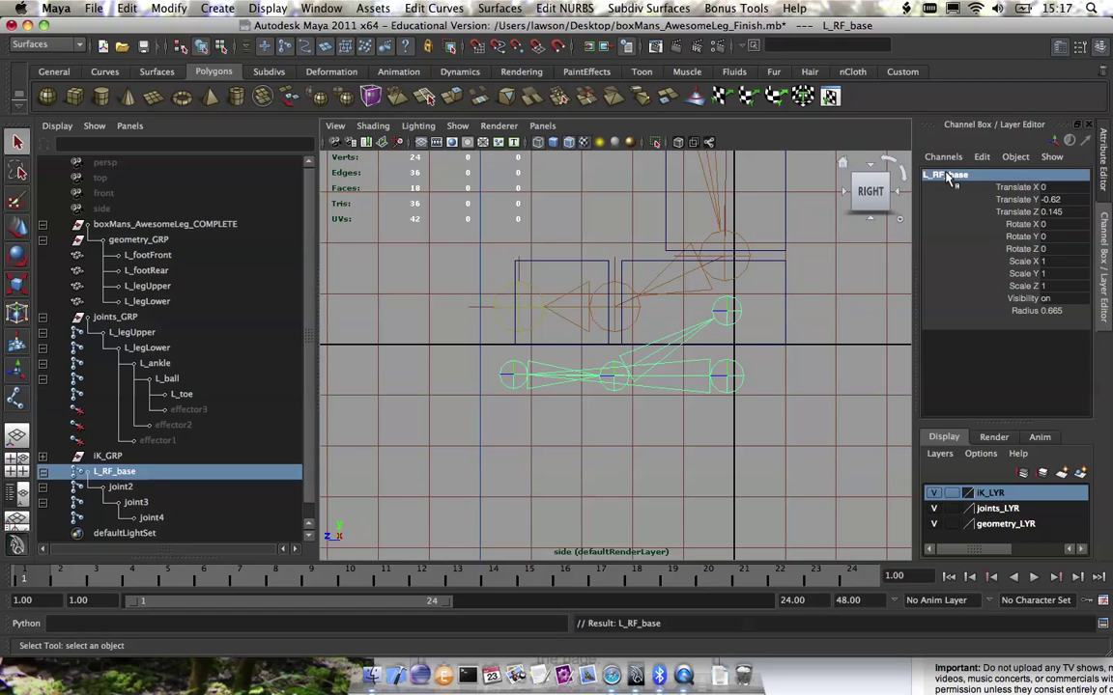
# Rename the second joint of the new chain as L_RF_toe and the third as L_RF_ball.
pyautogui.doubleClick(120, 488)
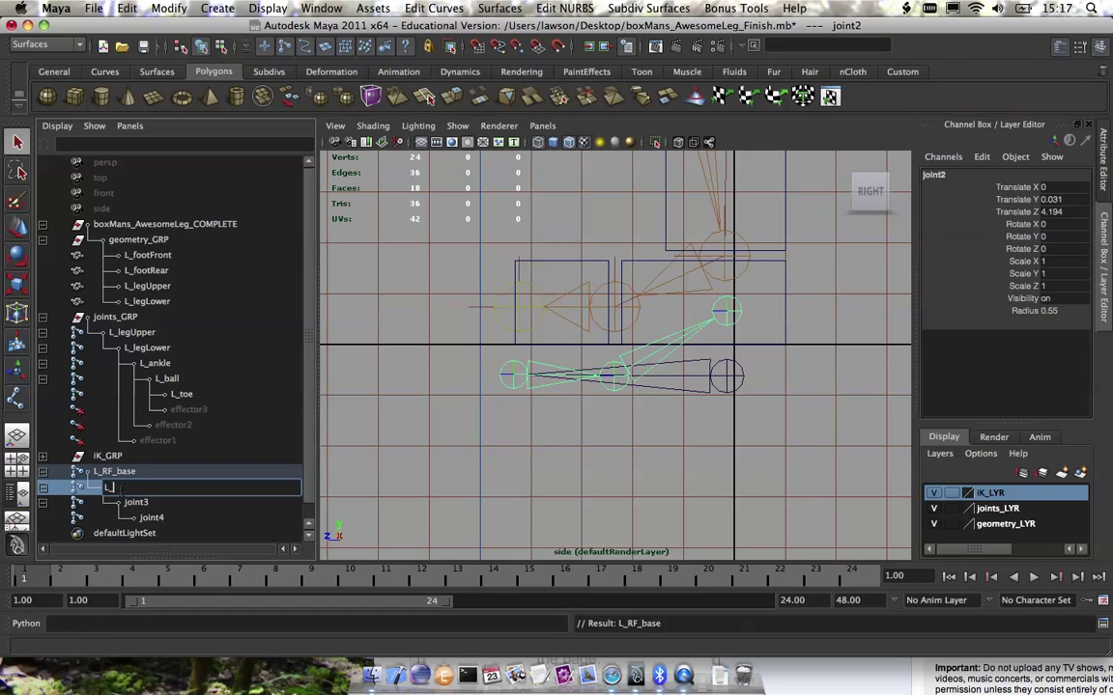
pyautogui.write('L_RF_toe')
pyautogui.press('Return')
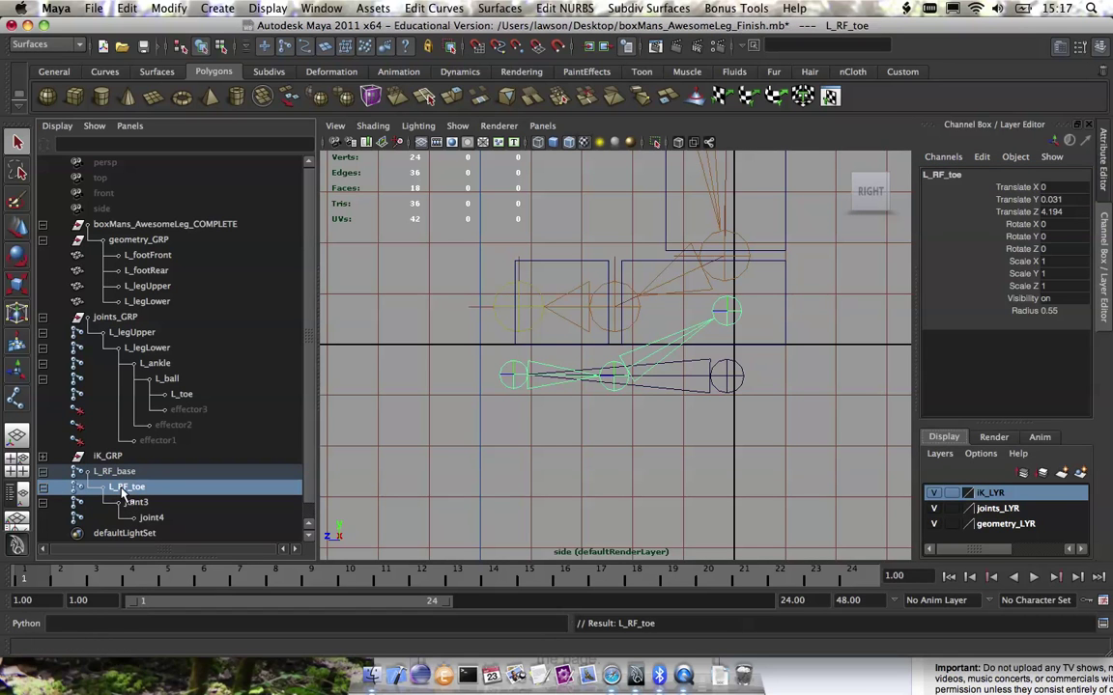
pyautogui.doubleClick(140, 502)
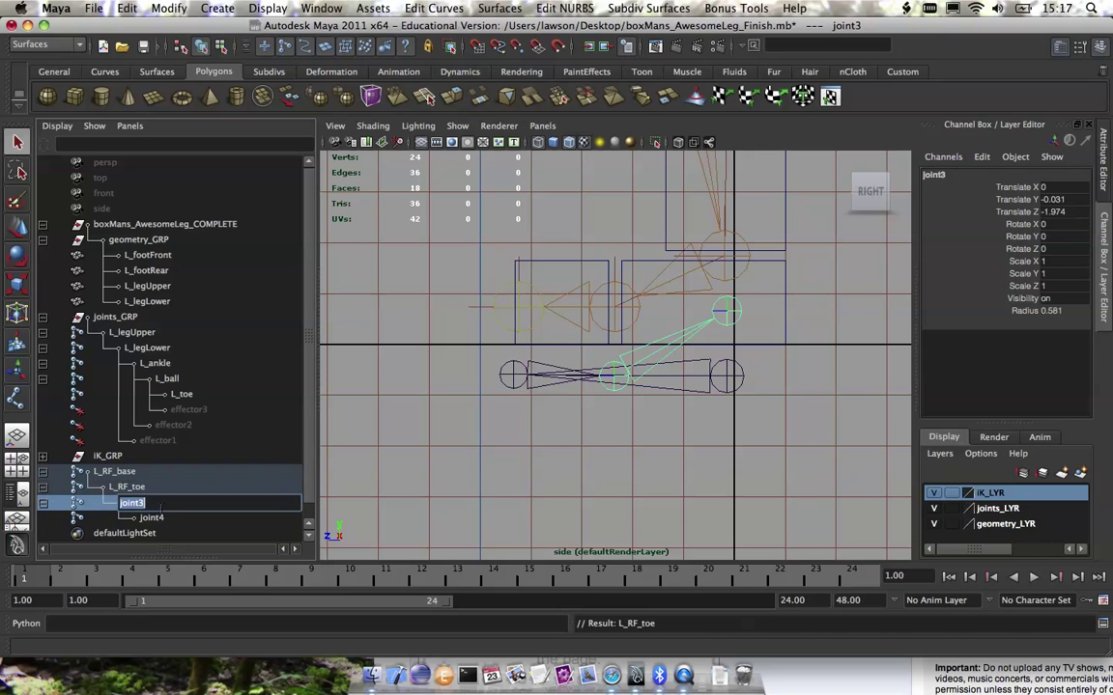
pyautogui.write('L_RF_BALL')
pyautogui.press('BackSpace')
pyautogui.press('BackSpace')
pyautogui.press('BackSpace')
pyautogui.press('BackSpace')
pyautogui.write('ball')
pyautogui.press('Return')
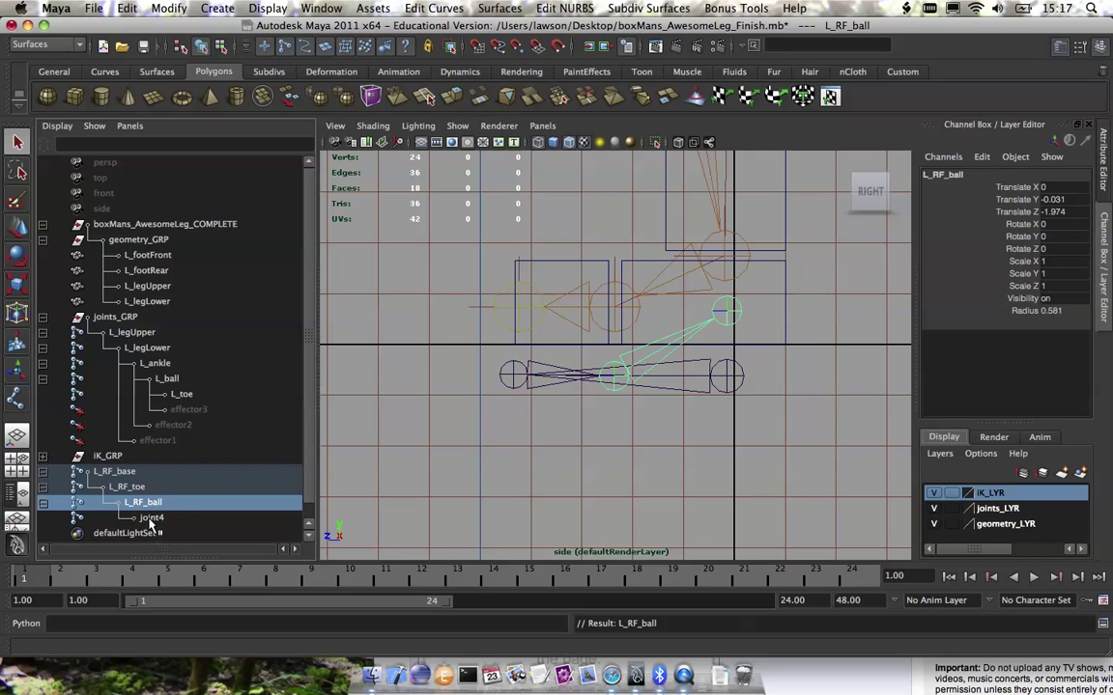
# Rename the last joint of the new chain as L_RF_ankle.
pyautogui.doubleClick(148, 521)
pyautogui.write('L_RF_')
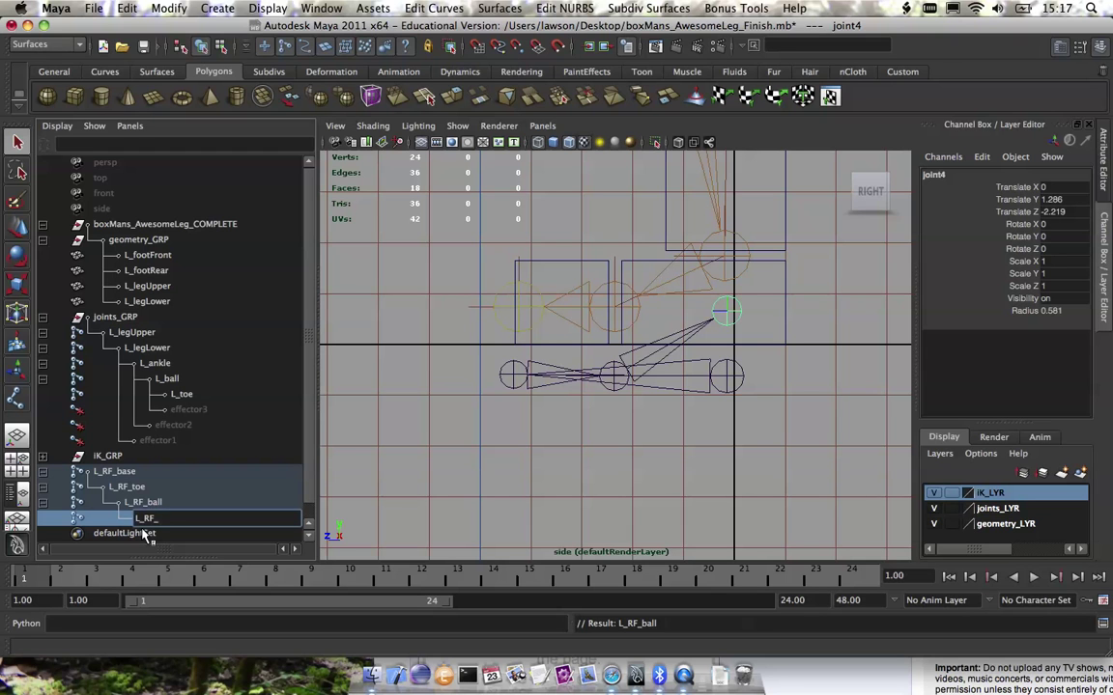
pyautogui.write('ankle')
pyautogui.press('Return')
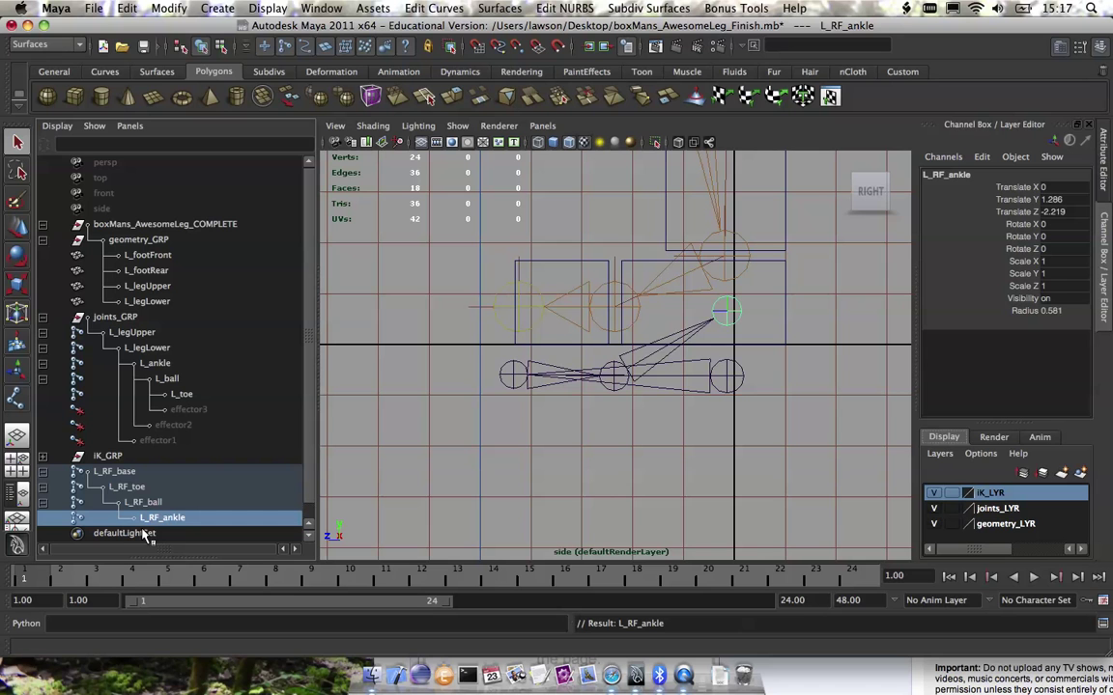
# Parent the L_RF_base chain under joints_GRP.
pyautogui.click(115, 472)
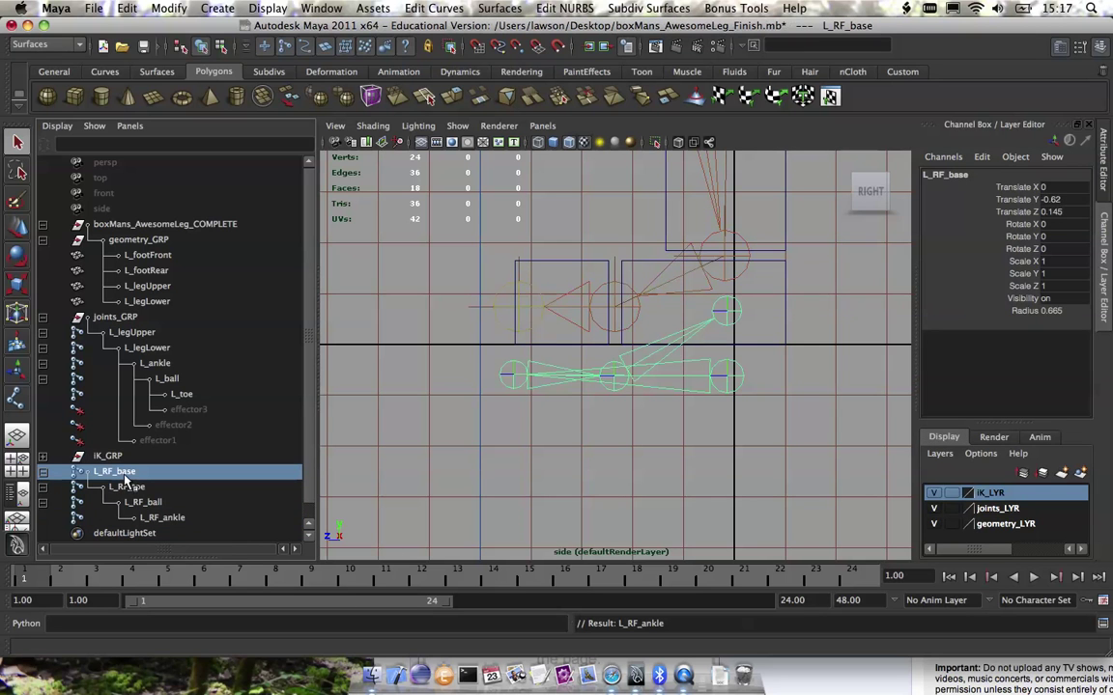
pyautogui.moveTo(145, 449); pyautogui.dragTo(125, 319, button='middle')
pyautogui.keyDown('alt'); pyautogui.moveTo(490, 386); pyautogui.dragTo(459, 396, button='middle'); pyautogui.keyUp('alt')
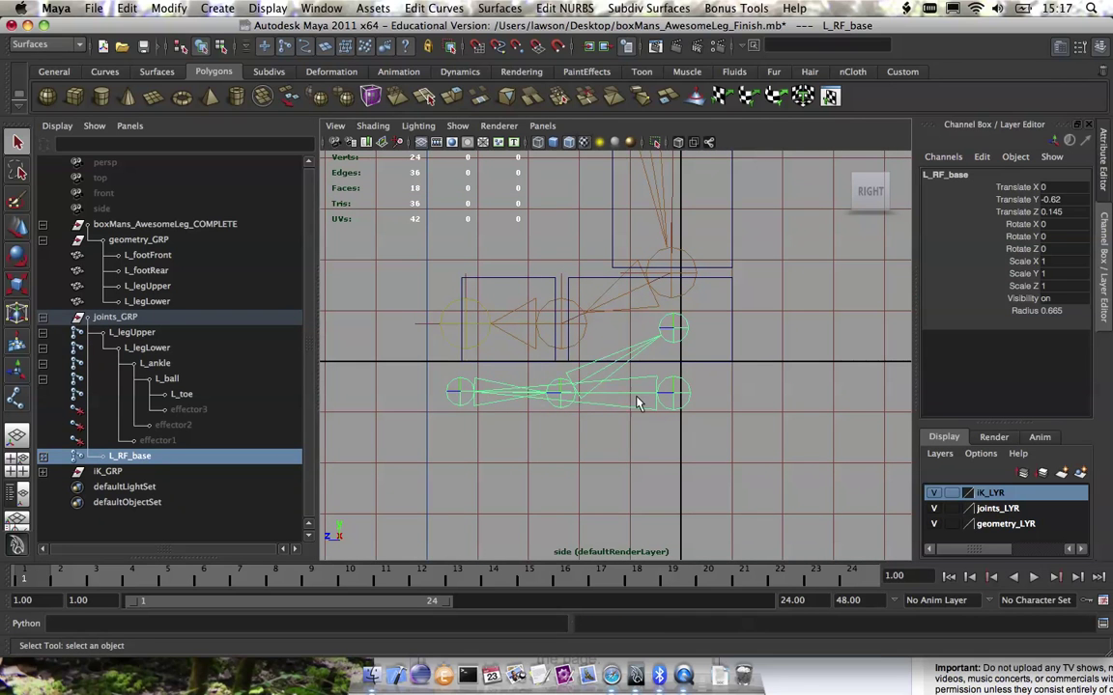
# Move L_RF_base so that it snaps onto the leg's L_ankle joint.
pyautogui.press('w')
pyautogui.click(676, 396)
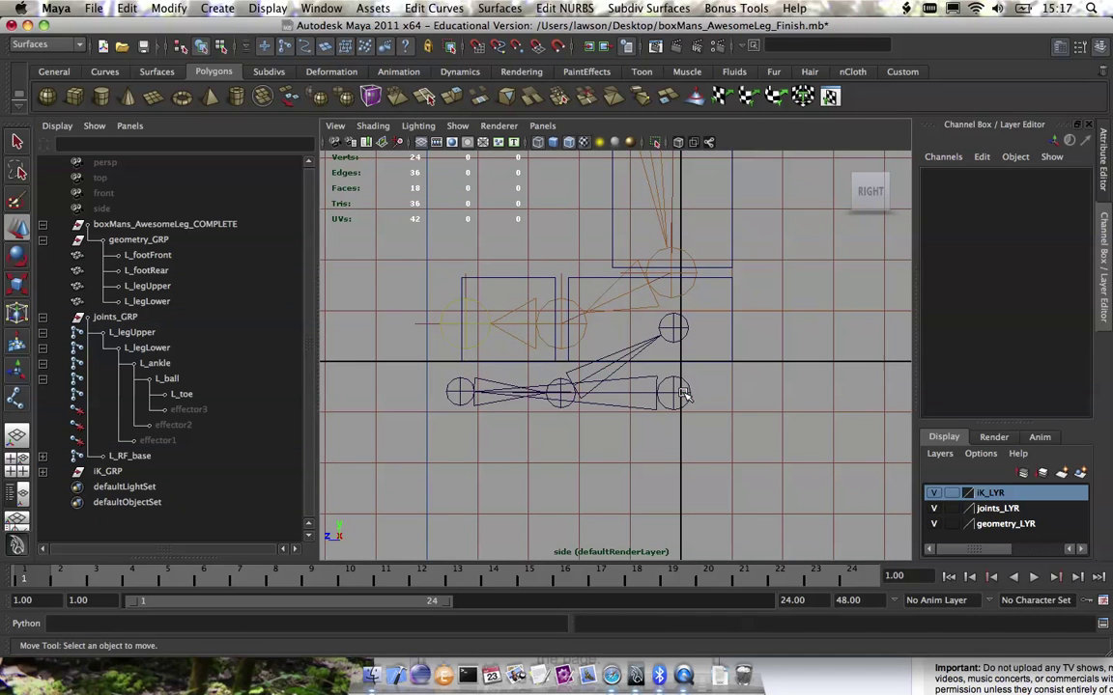
pyautogui.click(667, 388)
pyautogui.keyDown('alt'); pyautogui.moveTo(676, 389); pyautogui.dragTo(583, 360, button='middle'); pyautogui.keyUp('alt')
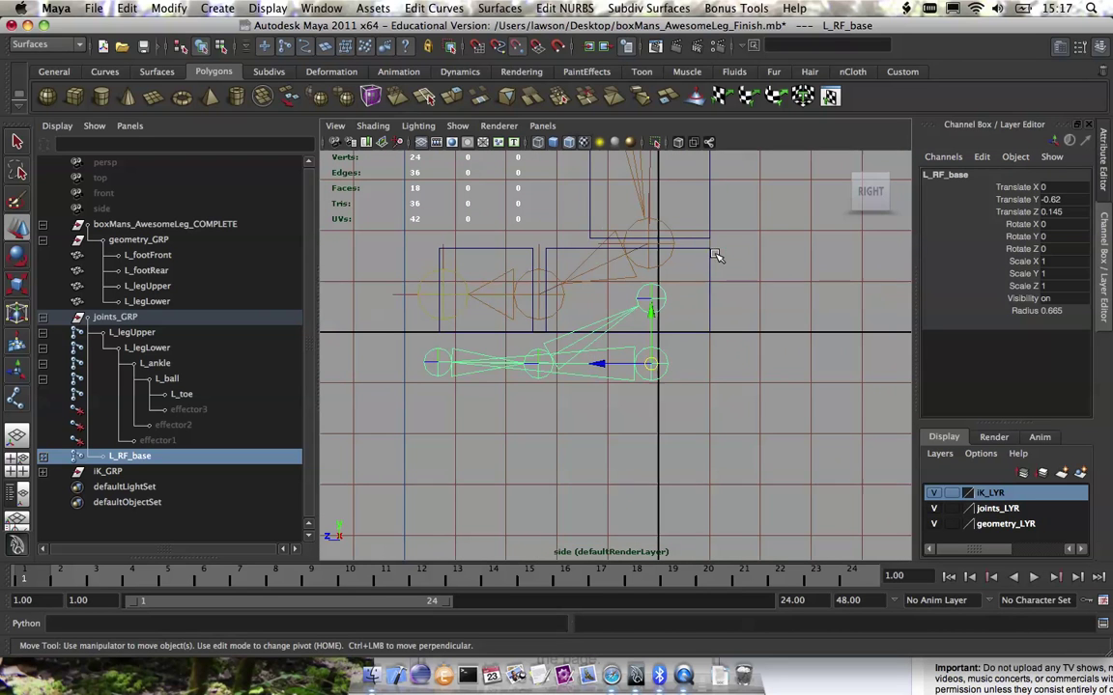
pyautogui.moveTo(651, 365); pyautogui.dragTo(653, 246)
pyautogui.keyDown('alt'); pyautogui.moveTo(651, 248); pyautogui.dragTo(666, 307, button='middle'); pyautogui.keyUp('alt')
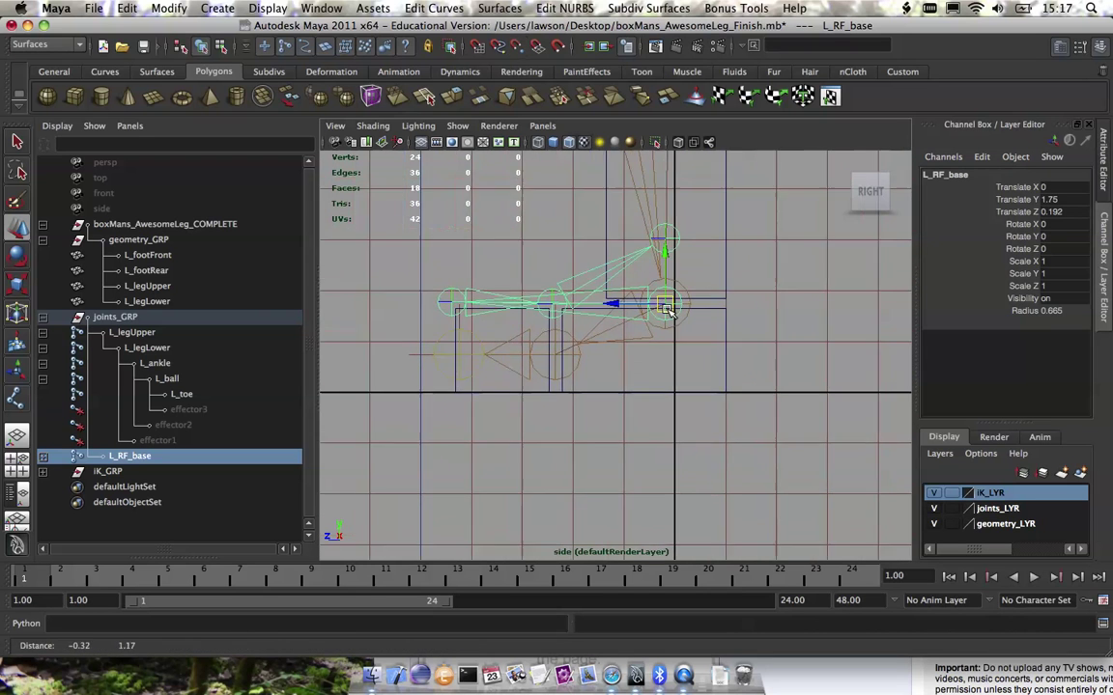
# Lower L_RF_base along Y only, snapping it to the height of the L_ball joint at Translate Y 0.745.
pyautogui.keyDown('alt'); pyautogui.moveTo(665, 308); pyautogui.dragTo(748, 392, button='right'); pyautogui.keyUp('alt')
pyautogui.keyDown('alt'); pyautogui.moveTo(701, 250); pyautogui.dragTo(666, 236, button='middle'); pyautogui.keyUp('alt')
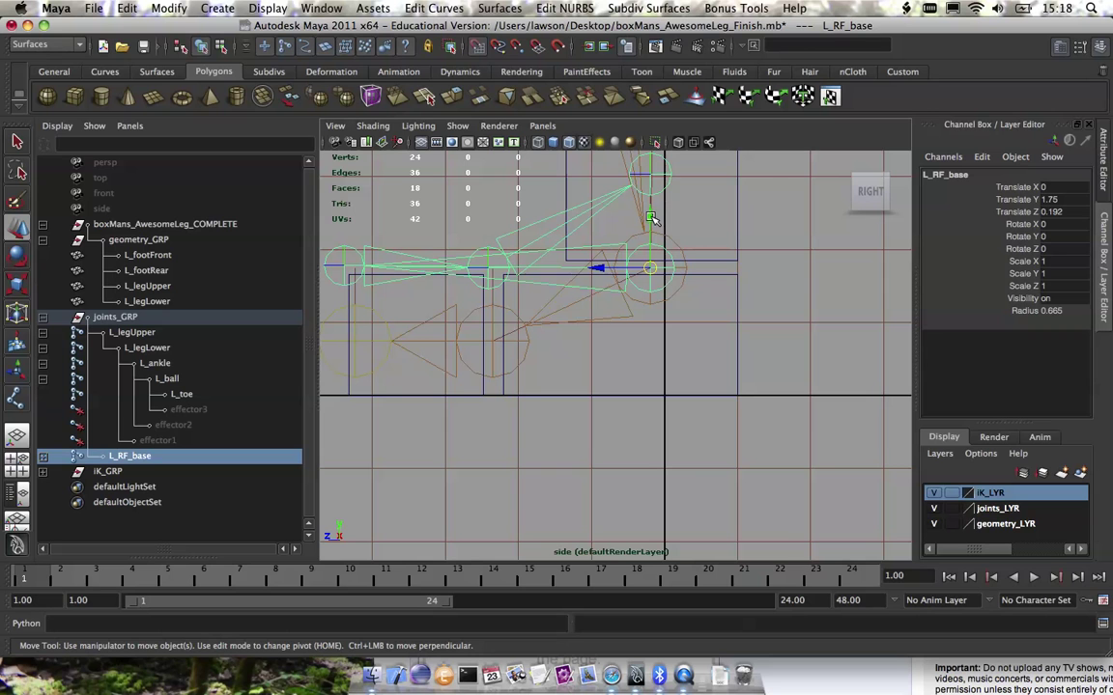
pyautogui.press('v')
pyautogui.press('v')
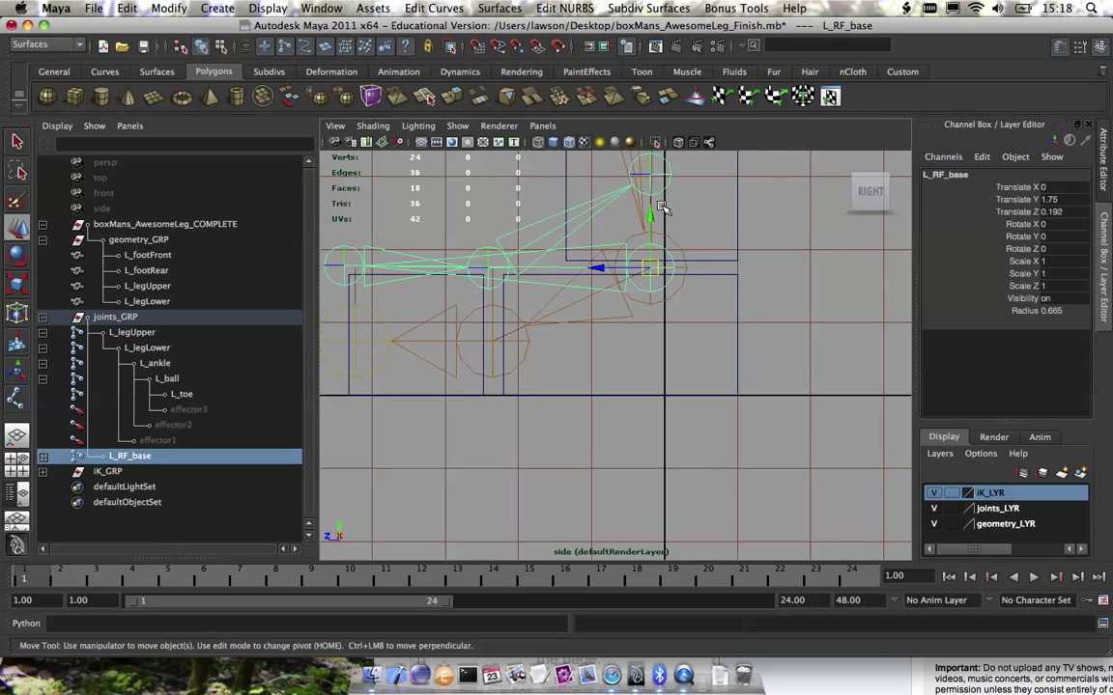
pyautogui.moveTo(650, 211); pyautogui.dragTo(597, 251)
pyautogui.moveTo(598, 253); pyautogui.dragTo(460, 359, button='middle')
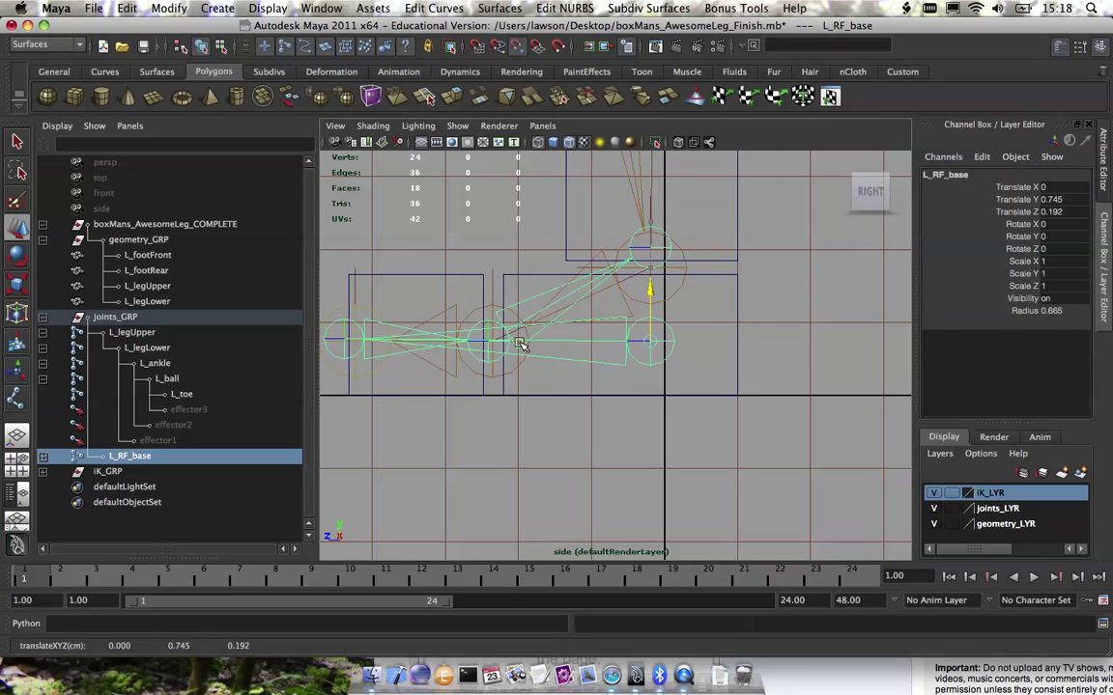
# Move the L_RF_toe joint so that it snaps onto the leg's L_toe joint.
pyautogui.keyDown('alt'); pyautogui.moveTo(428, 292); pyautogui.dragTo(503, 293, button='middle'); pyautogui.keyUp('alt')
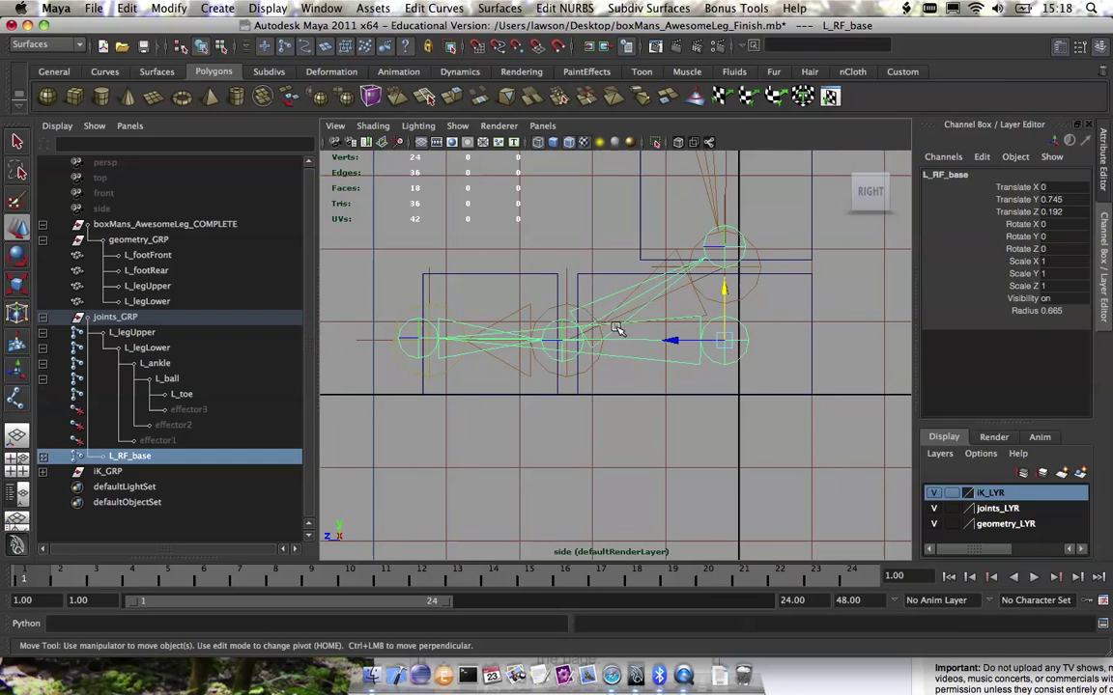
pyautogui.keyDown('alt'); pyautogui.moveTo(633, 320); pyautogui.dragTo(640, 311, button='middle'); pyautogui.keyUp('alt')
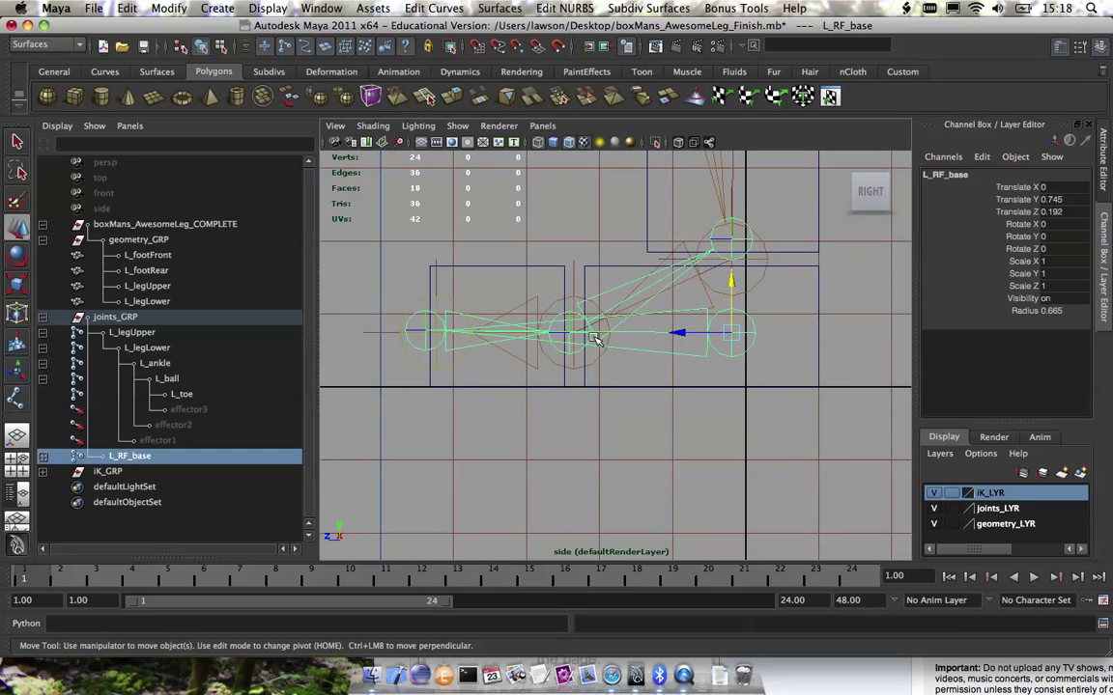
pyautogui.keyDown('alt'); pyautogui.moveTo(541, 338); pyautogui.dragTo(585, 377, button='middle'); pyautogui.keyUp('alt')
pyautogui.click(450, 366)
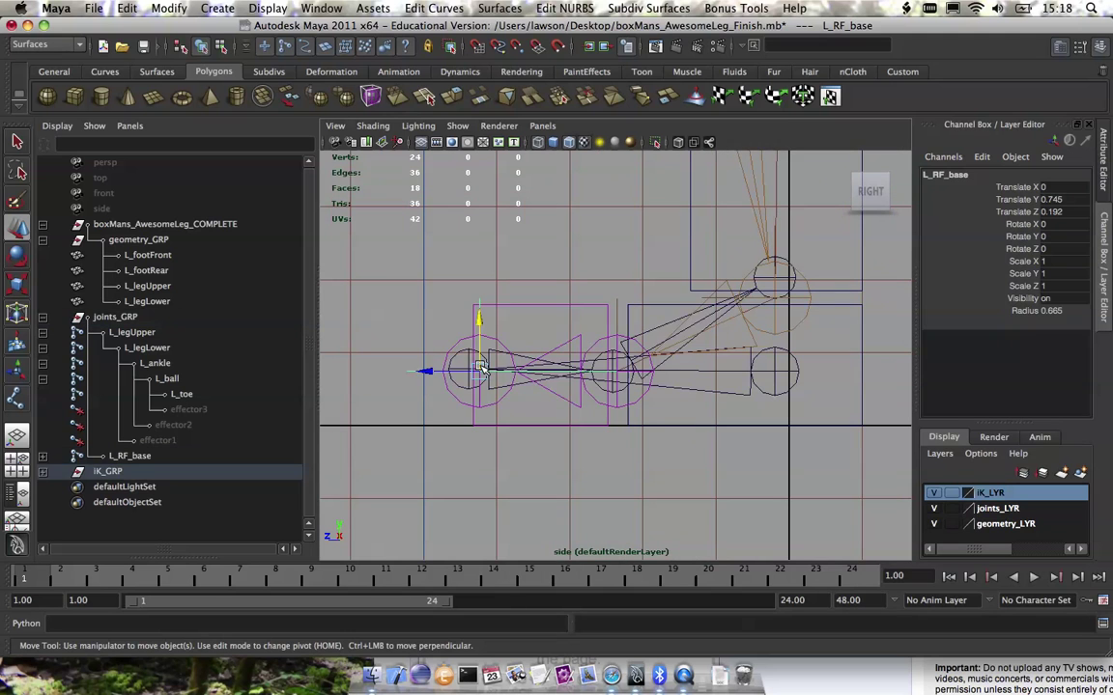
pyautogui.click(459, 352)
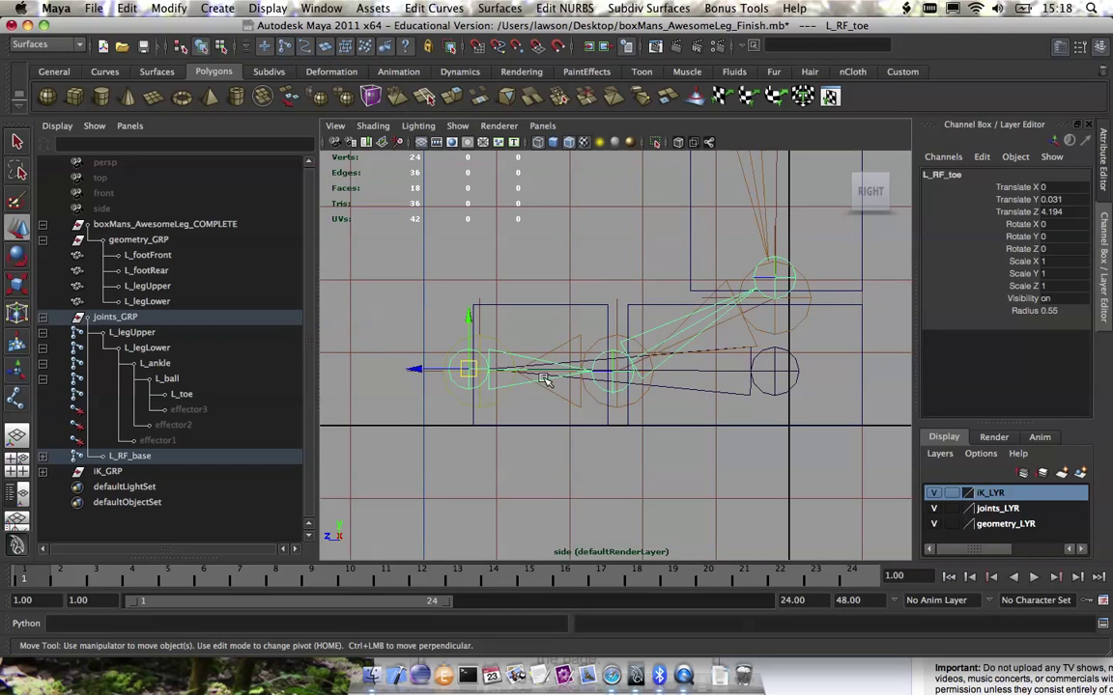
pyautogui.press('v')
pyautogui.moveTo(468, 369); pyautogui.dragTo(479, 374)
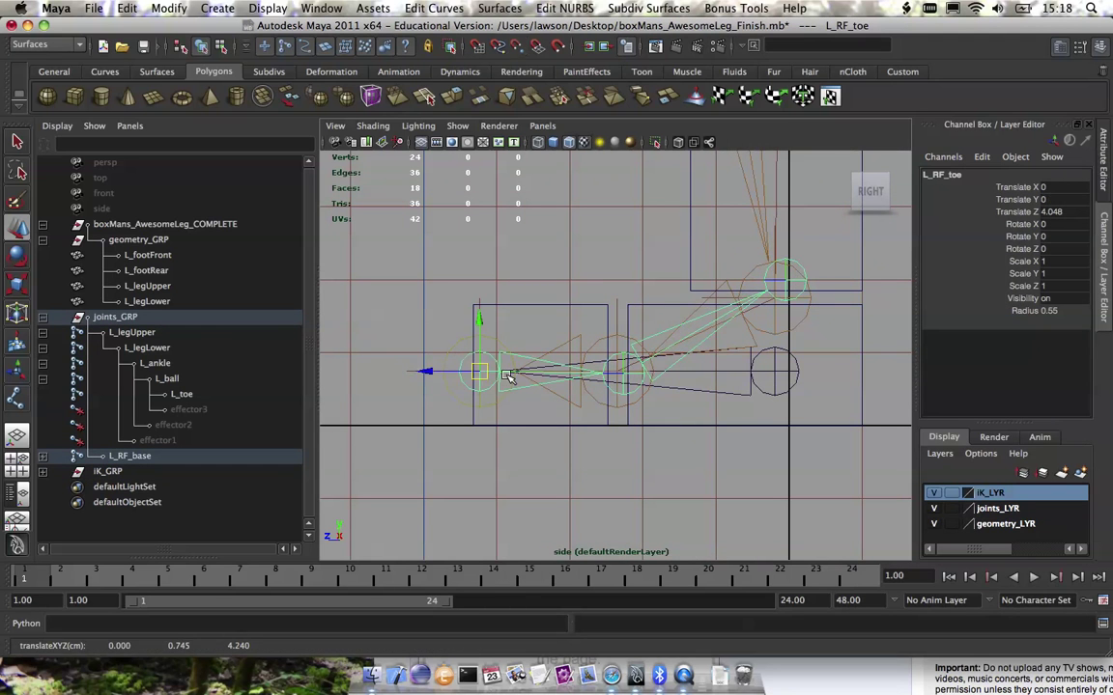
# Move the L_RF_ball joint so that it snaps onto the leg's L_ball joint.
pyautogui.click(645, 379)
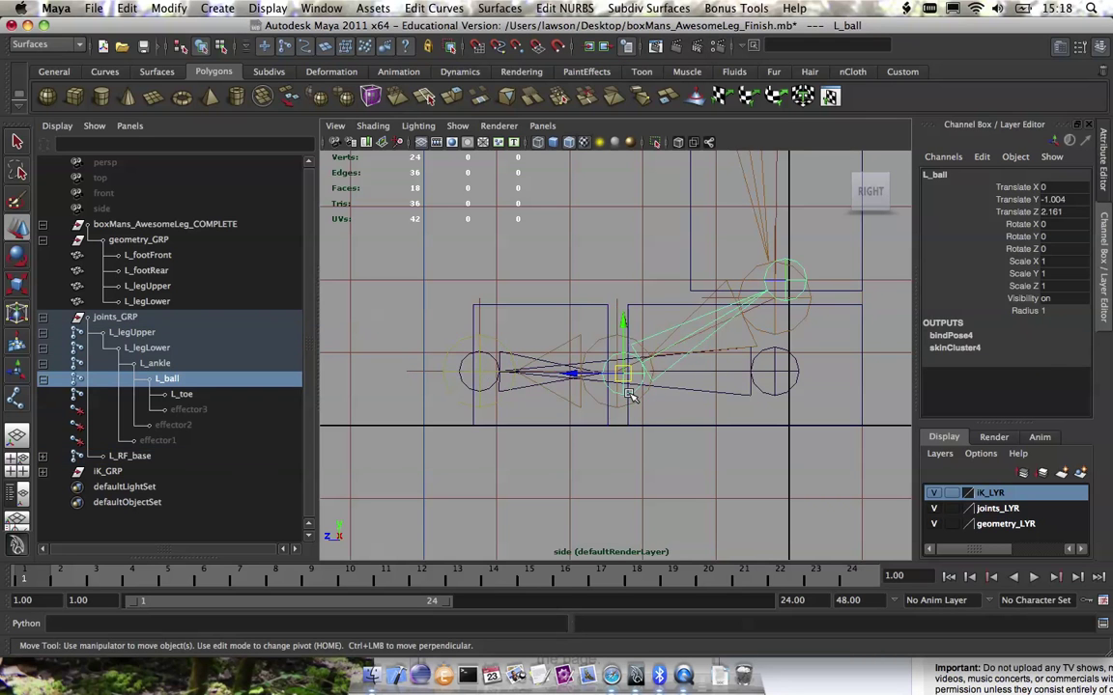
pyautogui.click(626, 377)
pyautogui.keyDown('alt'); pyautogui.moveTo(580, 348); pyautogui.dragTo(530, 316, button='middle'); pyautogui.keyUp('alt')
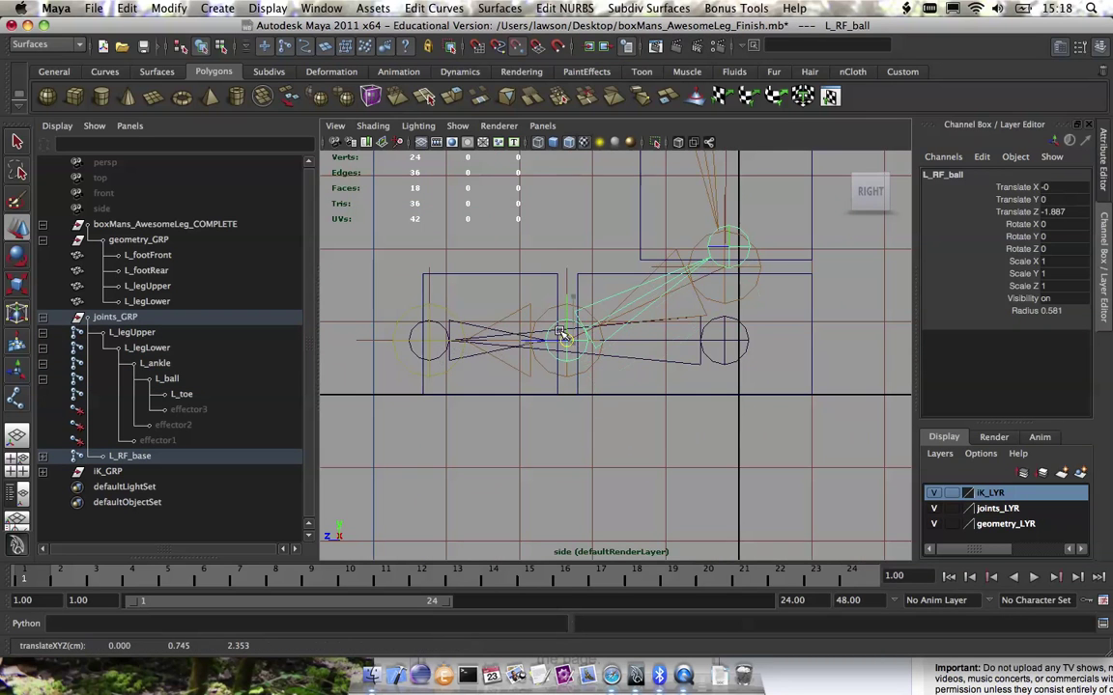
# Snap the L_RF_ankle joint onto the leg's L_ankle joint and switch to the perspective view.
pyautogui.click(725, 259)
pyautogui.click(724, 271)
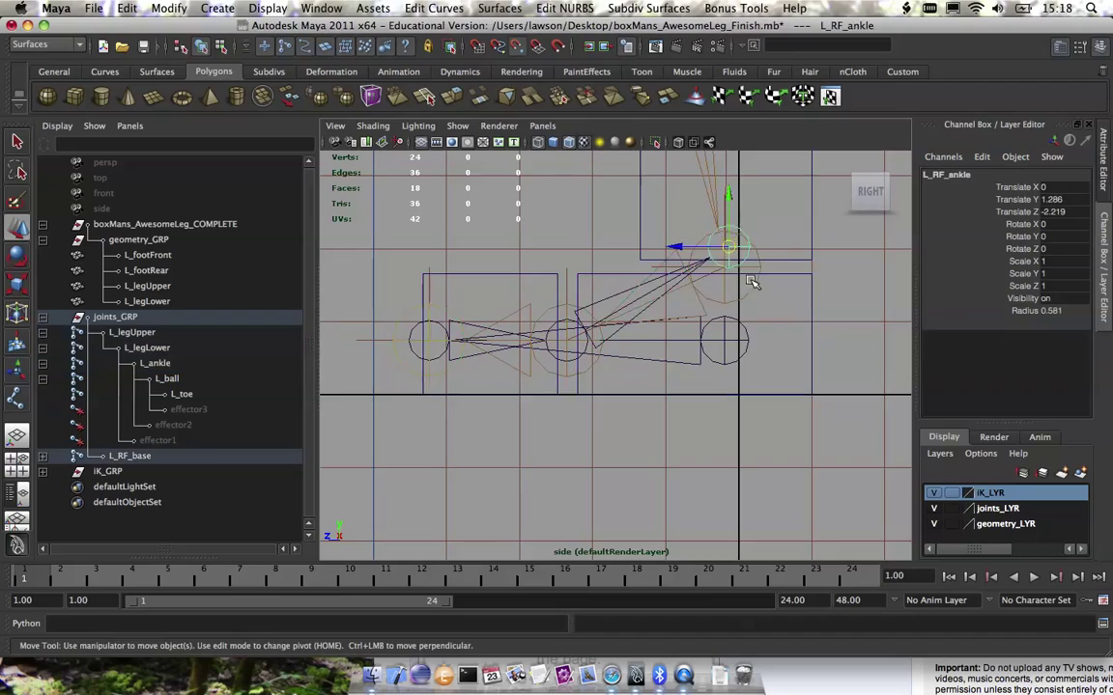
pyautogui.keyDown('alt'); pyautogui.moveTo(726, 278); pyautogui.dragTo(666, 270, button='right'); pyautogui.keyUp('alt')
pyautogui.press('space')
pyautogui.moveTo(683, 300); pyautogui.dragTo(683, 266)
# Examine from several angles how the reverse-foot joints line up with the leg joints.
pyautogui.keyDown('alt'); pyautogui.moveTo(676, 285); pyautogui.dragTo(742, 315); pyautogui.keyUp('alt')
pyautogui.keyDown('alt'); pyautogui.moveTo(742, 315); pyautogui.dragTo(730, 315, button='right'); pyautogui.keyUp('alt')
pyautogui.keyDown('alt'); pyautogui.moveTo(729, 315); pyautogui.dragTo(579, 425); pyautogui.keyUp('alt')
pyautogui.keyDown('alt'); pyautogui.moveTo(579, 425); pyautogui.dragTo(663, 323, button='middle'); pyautogui.keyUp('alt')
pyautogui.keyDown('alt'); pyautogui.moveTo(663, 323); pyautogui.dragTo(691, 328, button='right'); pyautogui.keyUp('alt')
pyautogui.keyDown('alt'); pyautogui.moveTo(692, 328); pyautogui.dragTo(598, 333); pyautogui.keyUp('alt')
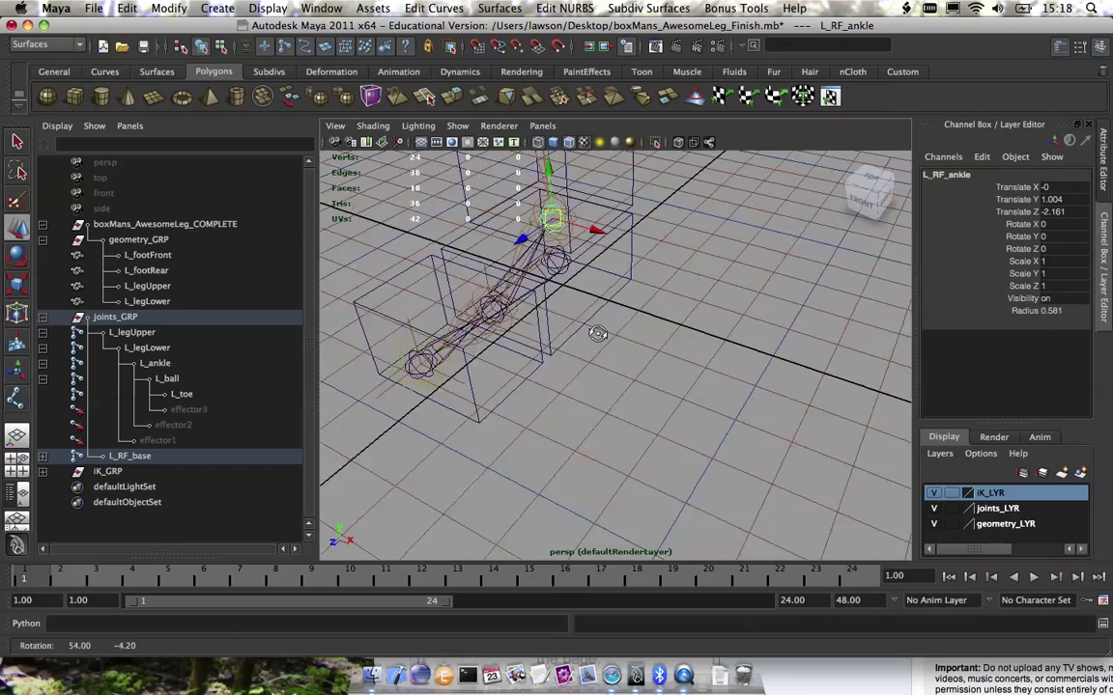
pyautogui.keyDown('alt'); pyautogui.moveTo(599, 333); pyautogui.dragTo(539, 284, button='right'); pyautogui.keyUp('alt')
pyautogui.keyDown('alt'); pyautogui.moveTo(539, 285); pyautogui.dragTo(665, 327); pyautogui.keyUp('alt')
# Set the radius of L_RF_base, L_RF_toe, L_RF_ball and L_RF_ankle to 0.5 and deselect them.
pyautogui.click(682, 353)
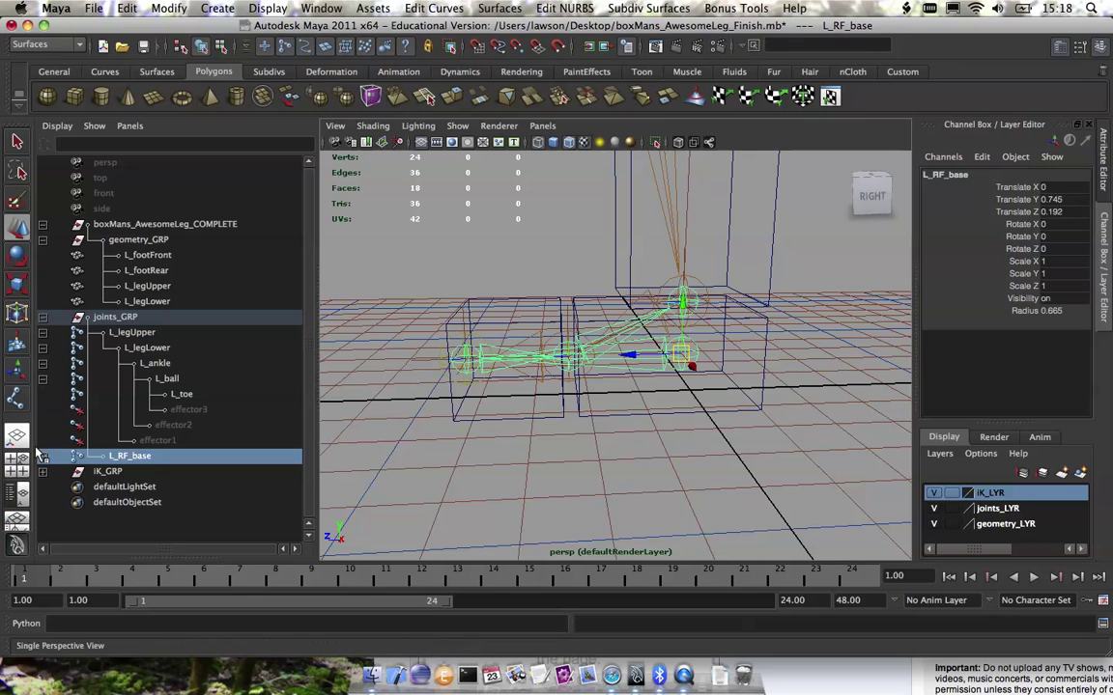
pyautogui.click(42, 456)
pyautogui.click(42, 471)
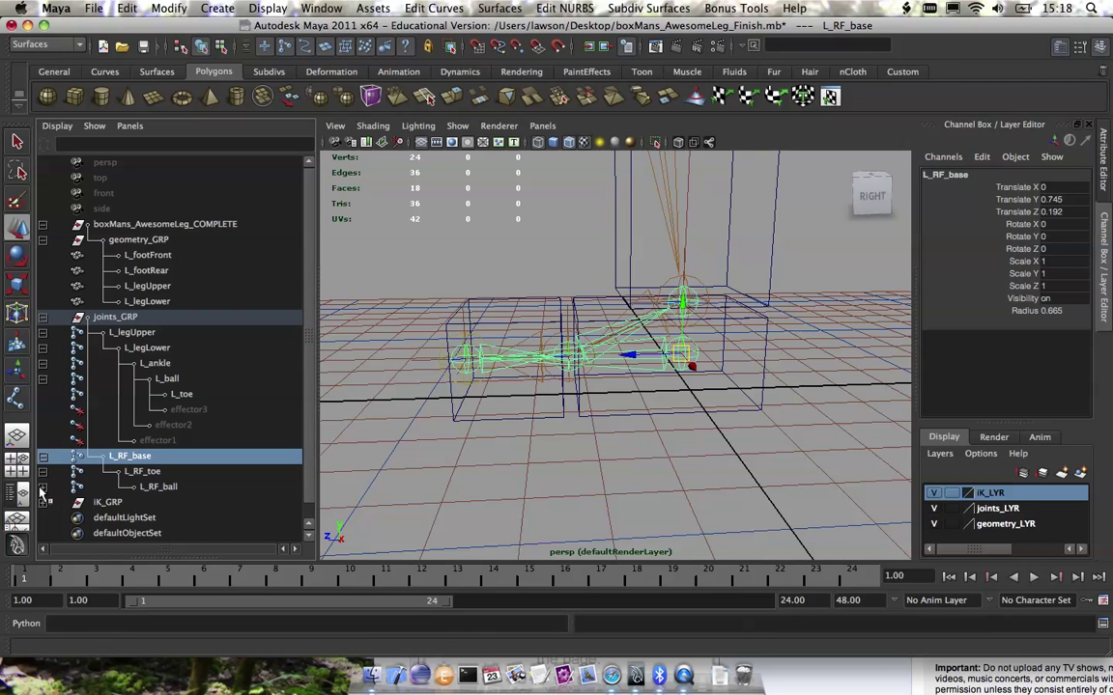
pyautogui.click(43, 487)
pyautogui.keyDown('shift'); pyautogui.click(159, 487); pyautogui.keyUp('shift')
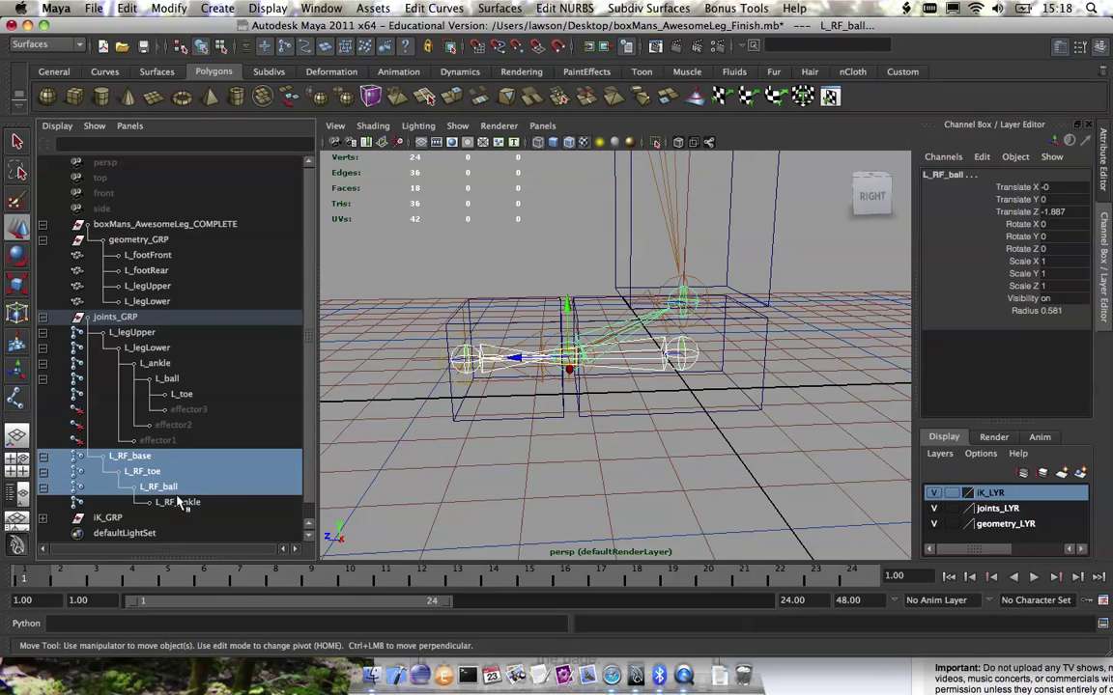
pyautogui.keyDown('shift'); pyautogui.click(178, 502); pyautogui.keyUp('shift')
pyautogui.click(1053, 311)
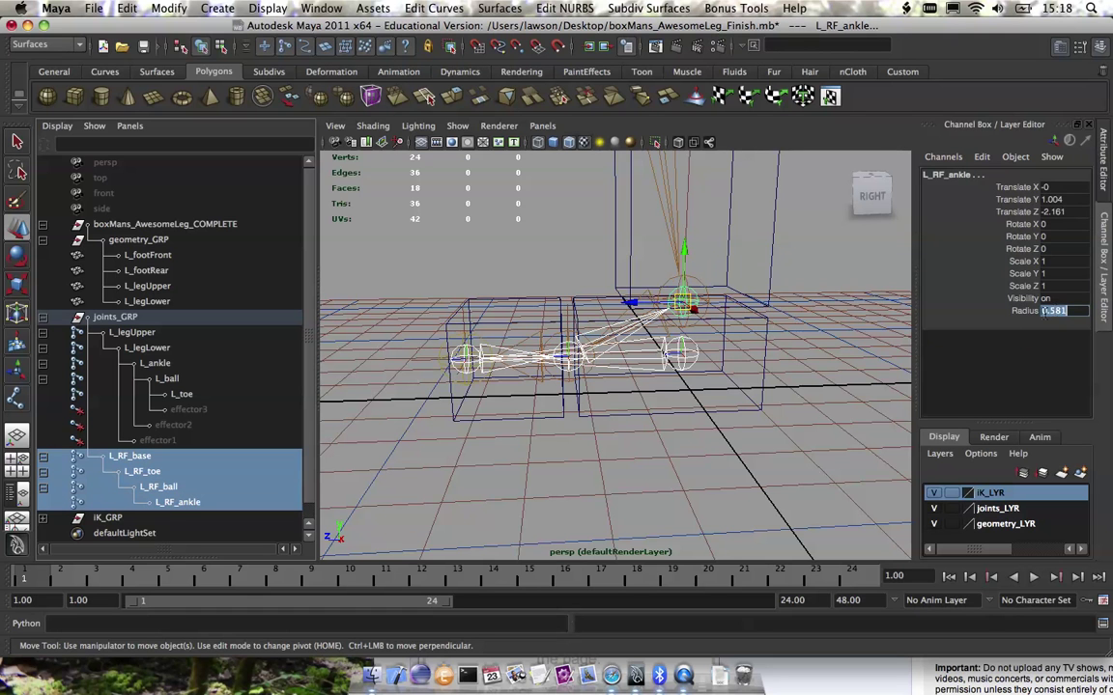
pyautogui.write('.5')
pyautogui.press('Return')
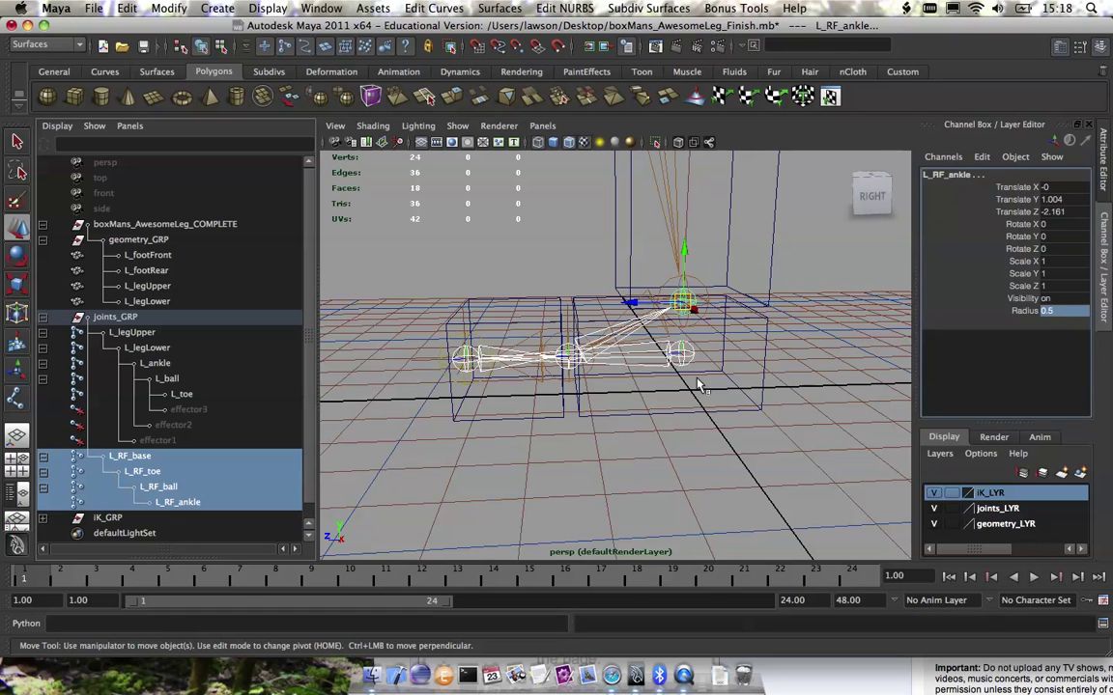
pyautogui.keyDown('alt'); pyautogui.moveTo(701, 386); pyautogui.dragTo(665, 489); pyautogui.keyUp('alt')
pyautogui.click(655, 426)
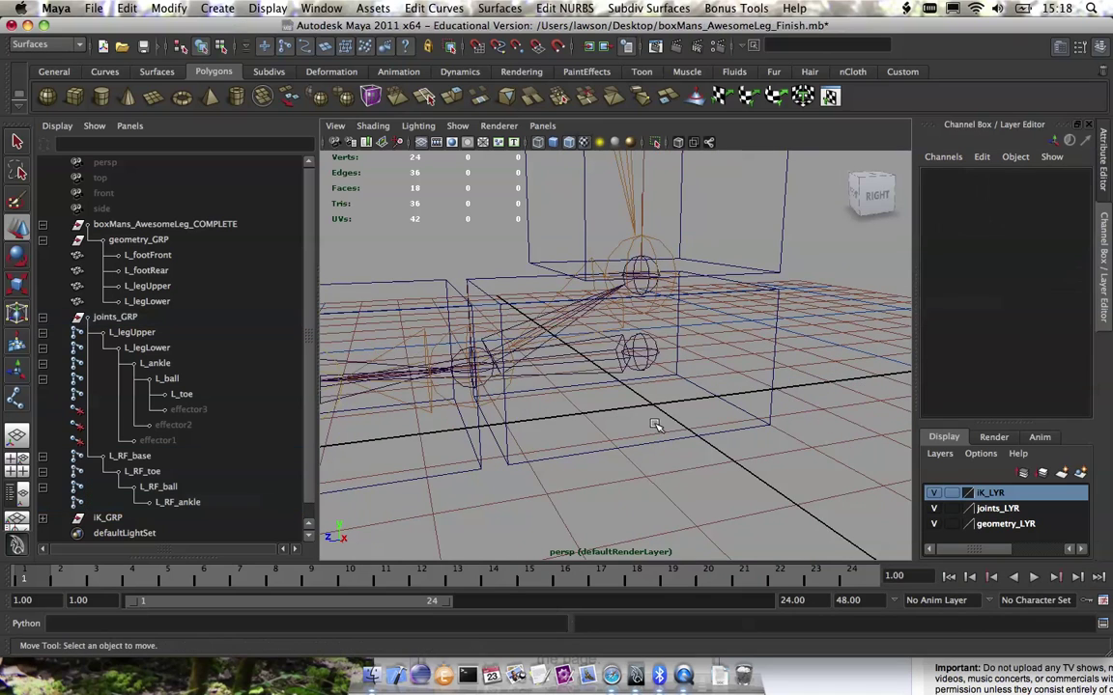
pyautogui.keyDown('alt'); pyautogui.moveTo(645, 421); pyautogui.dragTo(616, 373); pyautogui.keyUp('alt')
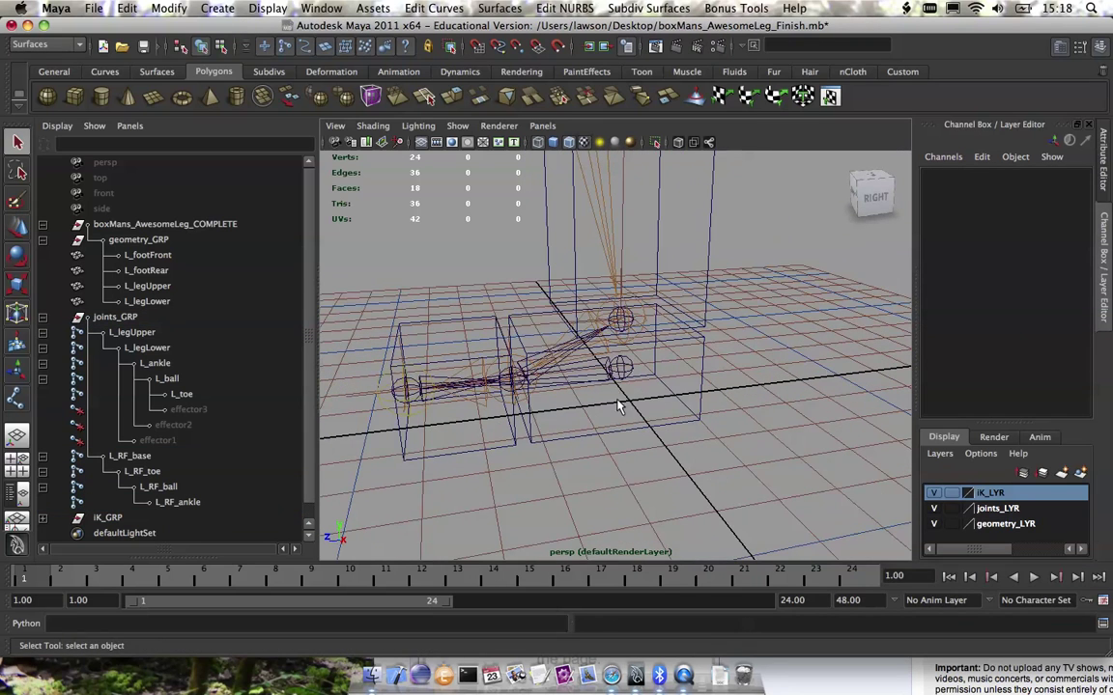
pyautogui.click(633, 377)
pyautogui.click(628, 373)
pyautogui.keyDown('alt'); pyautogui.moveTo(684, 377); pyautogui.dragTo(675, 374); pyautogui.keyUp('alt')
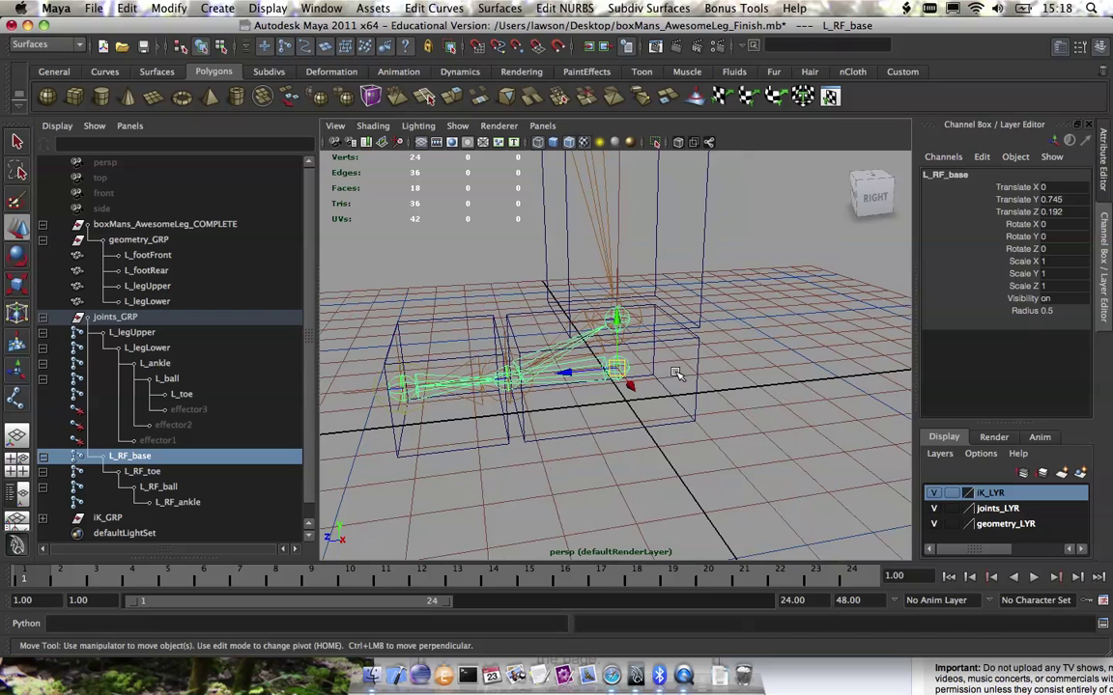
pyautogui.keyDown('alt'); pyautogui.moveTo(581, 367); pyautogui.dragTo(623, 404); pyautogui.keyUp('alt')
# Create a NURBS circle on the grid beside the foot and duplicate it, placing the copy farther out from the foot.
pyautogui.press('space')
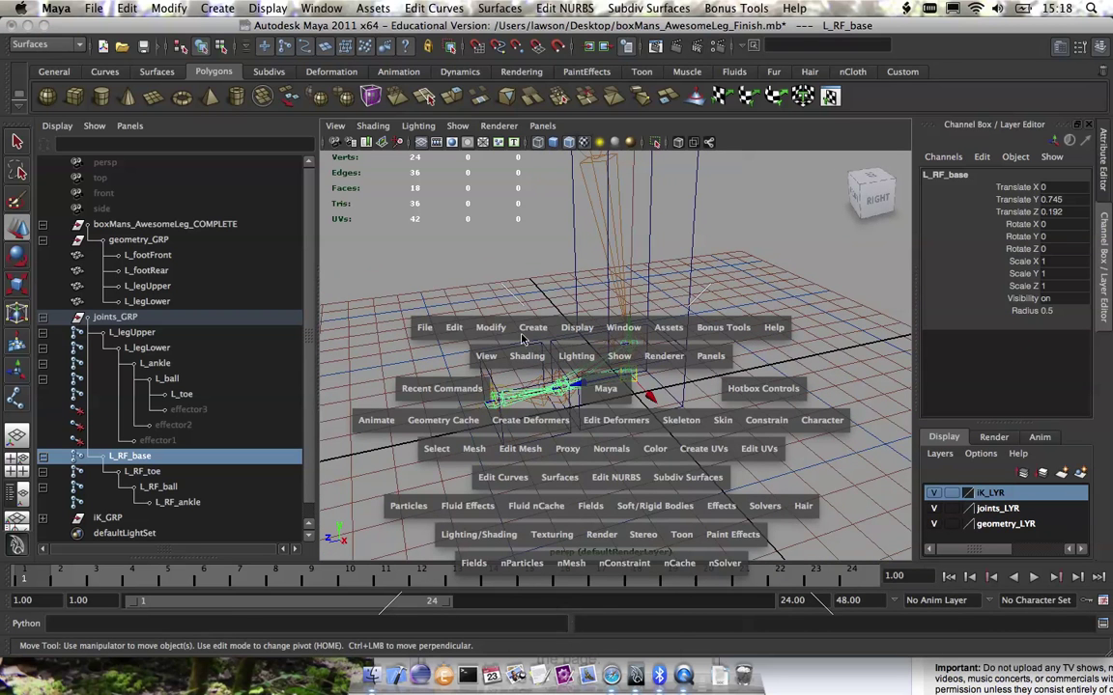
pyautogui.click(532, 328)
pyautogui.moveTo(666, 364)
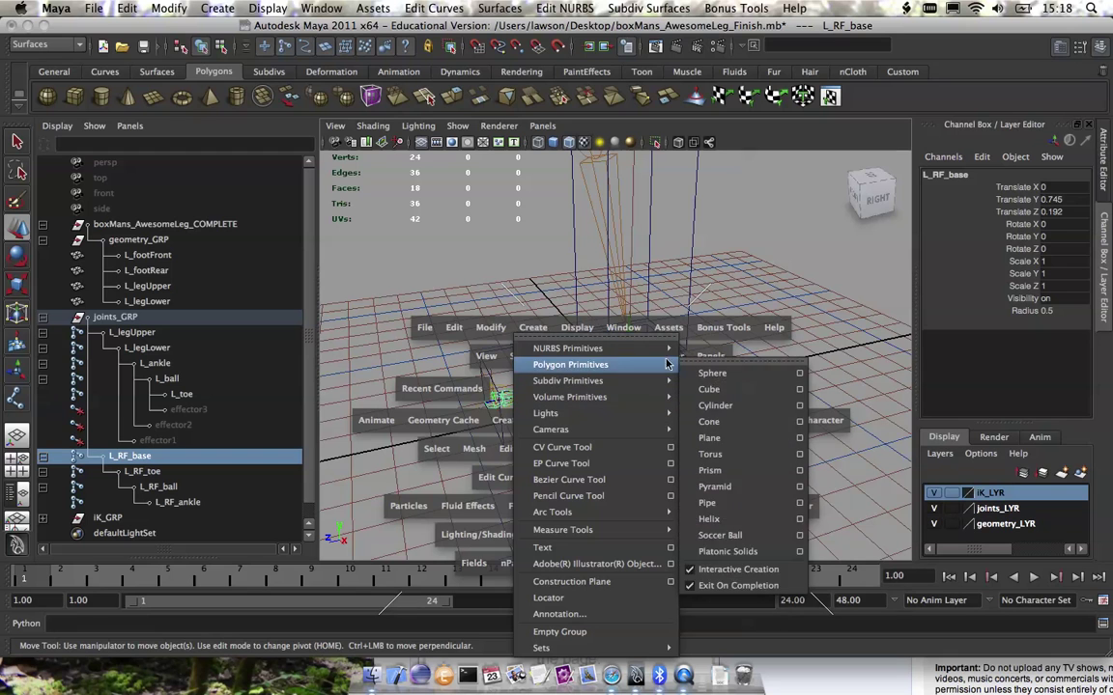
pyautogui.click(714, 455)
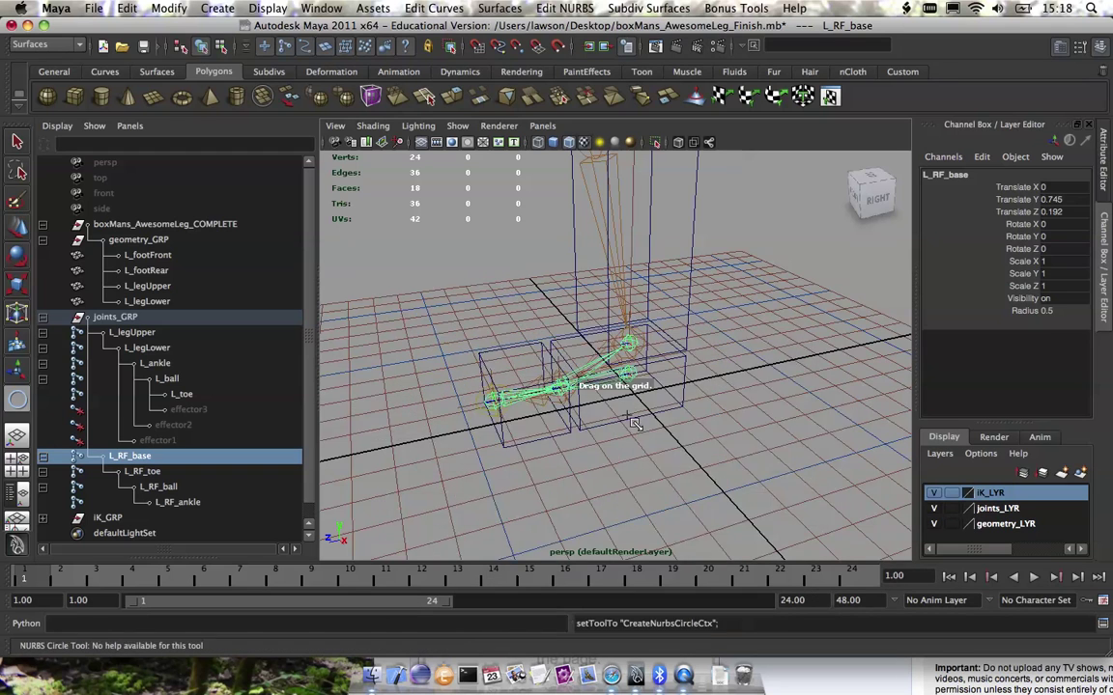
pyautogui.keyDown('alt'); pyautogui.moveTo(627, 416); pyautogui.dragTo(680, 437); pyautogui.keyUp('alt')
pyautogui.click(682, 457)
pyautogui.keyDown('alt'); pyautogui.moveTo(608, 384); pyautogui.dragTo(797, 399); pyautogui.keyUp('alt')
pyautogui.hotkey('ctrl', 'd')
# Snap nurbsCircle1 onto the ball joint and scale it around the foot to about X 2.373, Y 4.235 and Z 4.235.
pyautogui.click(696, 468)
pyautogui.keyDown('alt'); pyautogui.moveTo(668, 474); pyautogui.dragTo(641, 440); pyautogui.keyUp('alt')
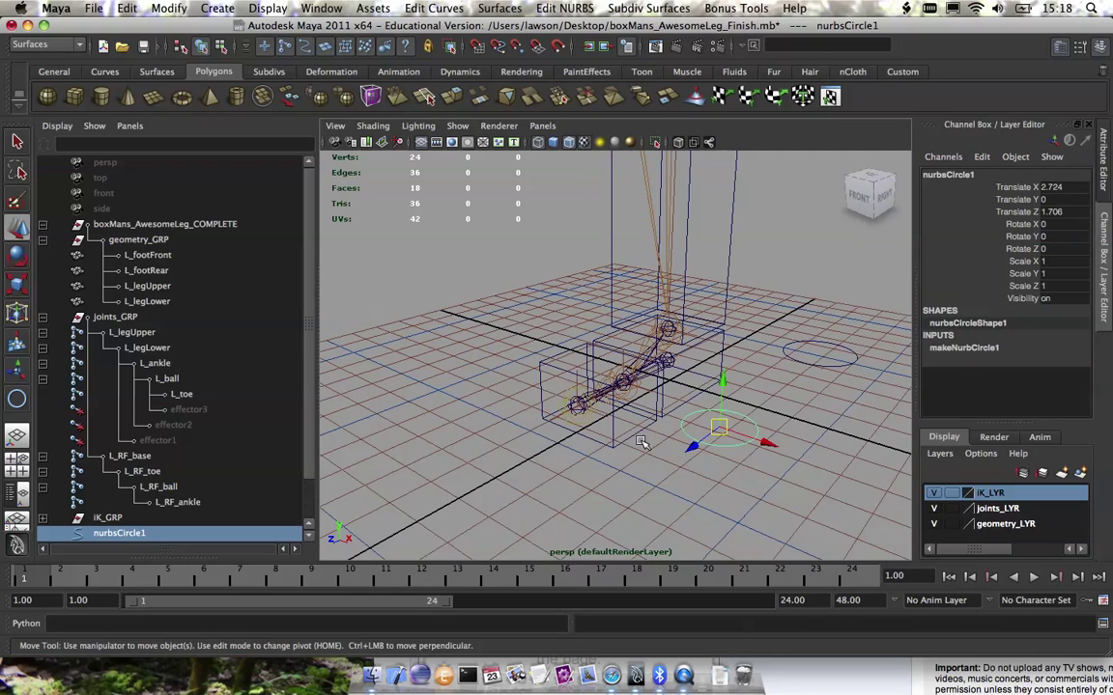
pyautogui.press('v')
pyautogui.moveTo(718, 427); pyautogui.dragTo(624, 383)
pyautogui.keyDown('alt'); pyautogui.moveTo(698, 400); pyautogui.dragTo(618, 405); pyautogui.keyUp('alt')
pyautogui.press('r')
# Move nurbsCircle1 back along Z to about 1.928 to centre it around the foot.
pyautogui.press('w')
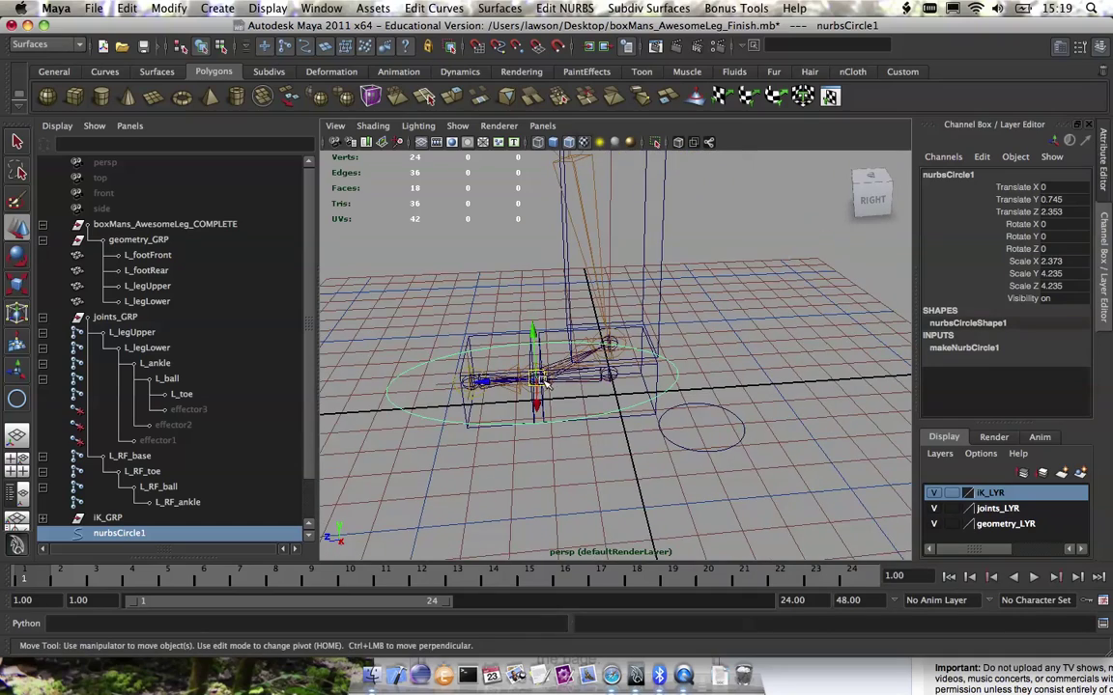
pyautogui.moveTo(485, 383); pyautogui.dragTo(501, 384)
pyautogui.keyDown('alt'); pyautogui.moveTo(500, 383); pyautogui.dragTo(649, 434); pyautogui.keyUp('alt')
pyautogui.keyDown('alt'); pyautogui.moveTo(649, 435); pyautogui.dragTo(618, 450, button='right'); pyautogui.keyUp('alt')
pyautogui.keyDown('alt'); pyautogui.moveTo(618, 450); pyautogui.dragTo(618, 389, button='middle'); pyautogui.keyUp('alt')
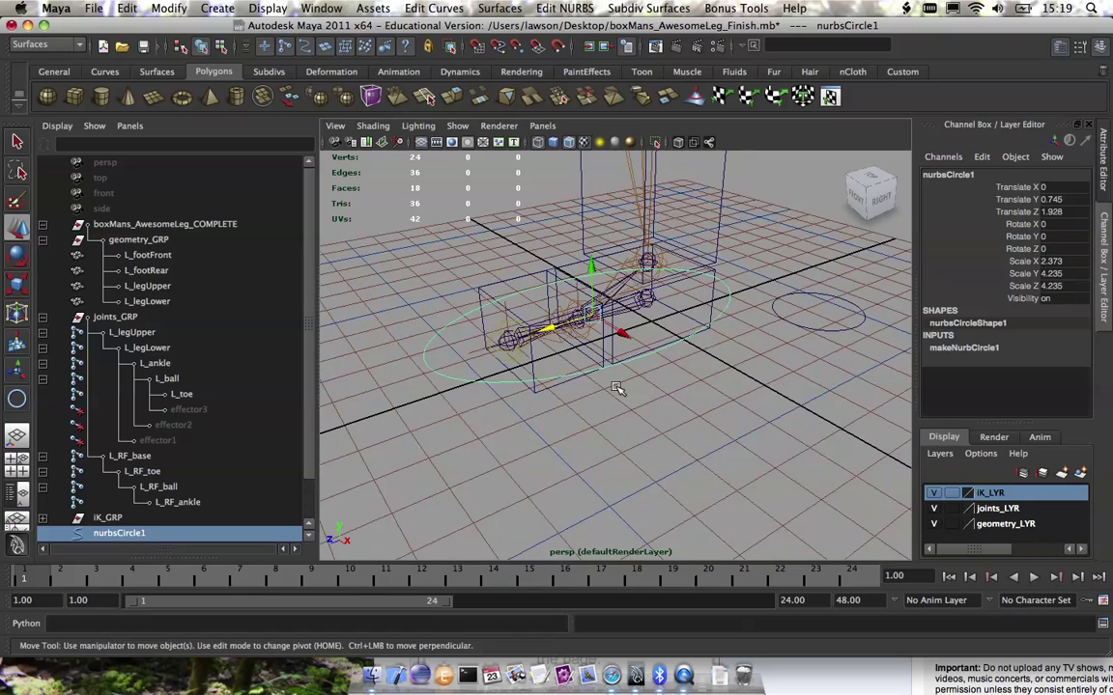
# Lower nurbsCircle1 along Y only, snapping it to the grid at Translate Y 0.
pyautogui.keyDown('alt'); pyautogui.moveTo(618, 388); pyautogui.dragTo(576, 282); pyautogui.keyUp('alt')
pyautogui.press('v')
pyautogui.press('x')
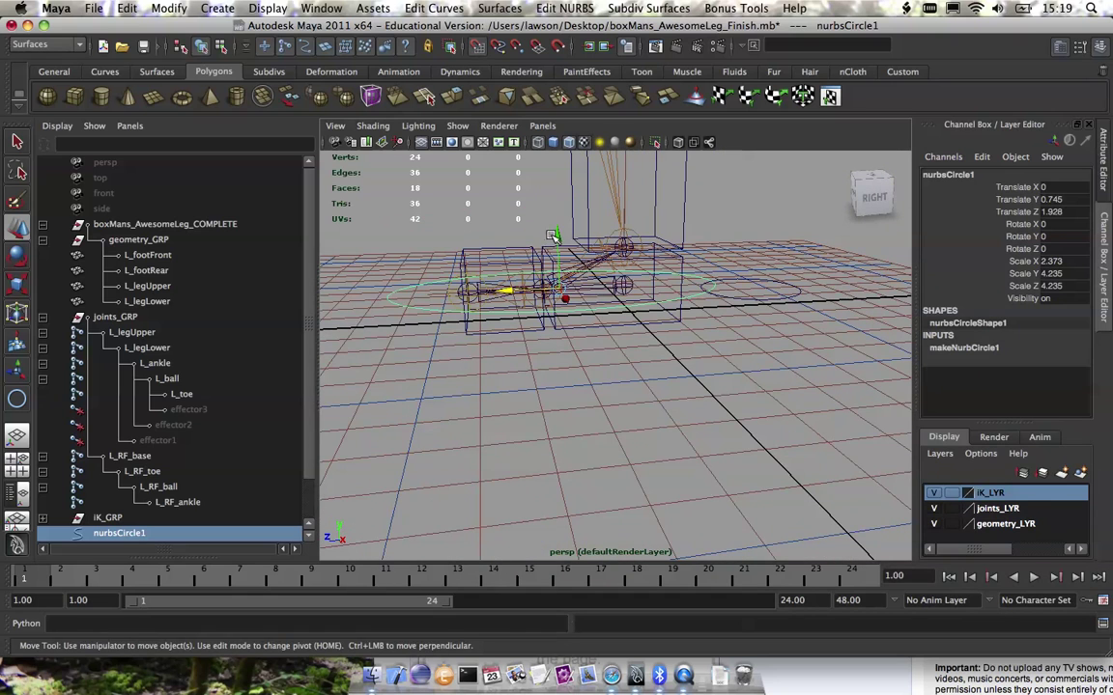
pyautogui.moveTo(554, 240); pyautogui.dragTo(557, 324)
# Move the pivot of nurbsCircle1 so that it snaps onto the ankle joint.
pyautogui.keyDown('alt'); pyautogui.moveTo(637, 378); pyautogui.dragTo(640, 417); pyautogui.keyUp('alt')
pyautogui.keyDown('alt'); pyautogui.moveTo(522, 329); pyautogui.dragTo(569, 360, button='right'); pyautogui.keyUp('alt')
pyautogui.keyDown('alt'); pyautogui.moveTo(569, 361); pyautogui.dragTo(618, 372); pyautogui.keyUp('alt')
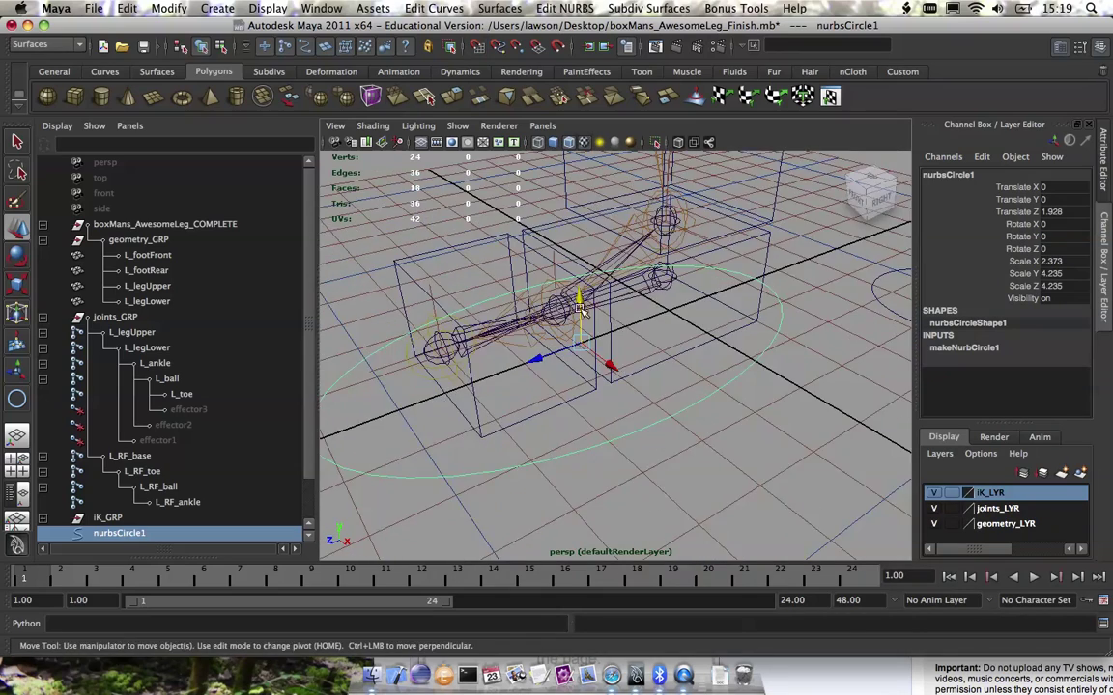
pyautogui.keyDown('alt'); pyautogui.moveTo(589, 307); pyautogui.dragTo(526, 294); pyautogui.keyUp('alt')
pyautogui.keyDown('alt'); pyautogui.moveTo(549, 379); pyautogui.dragTo(598, 360); pyautogui.keyUp('alt')
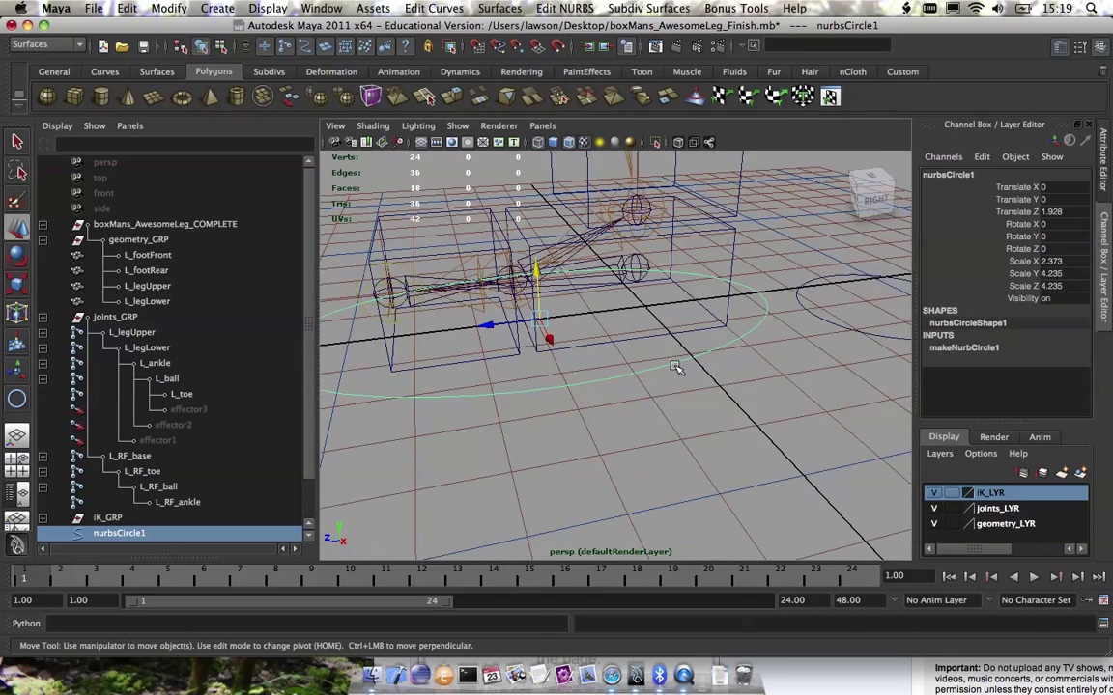
pyautogui.keyDown('alt'); pyautogui.moveTo(647, 392); pyautogui.dragTo(590, 370); pyautogui.keyUp('alt')
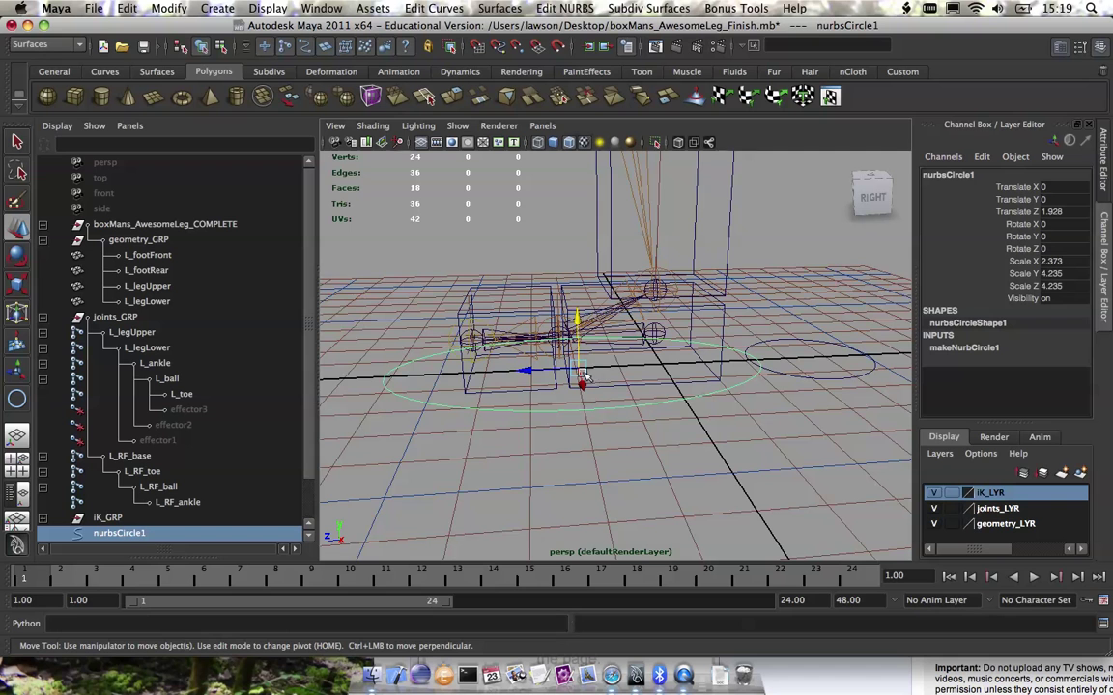
pyautogui.keyDown('alt'); pyautogui.moveTo(633, 370); pyautogui.dragTo(673, 376, button='right'); pyautogui.keyUp('alt')
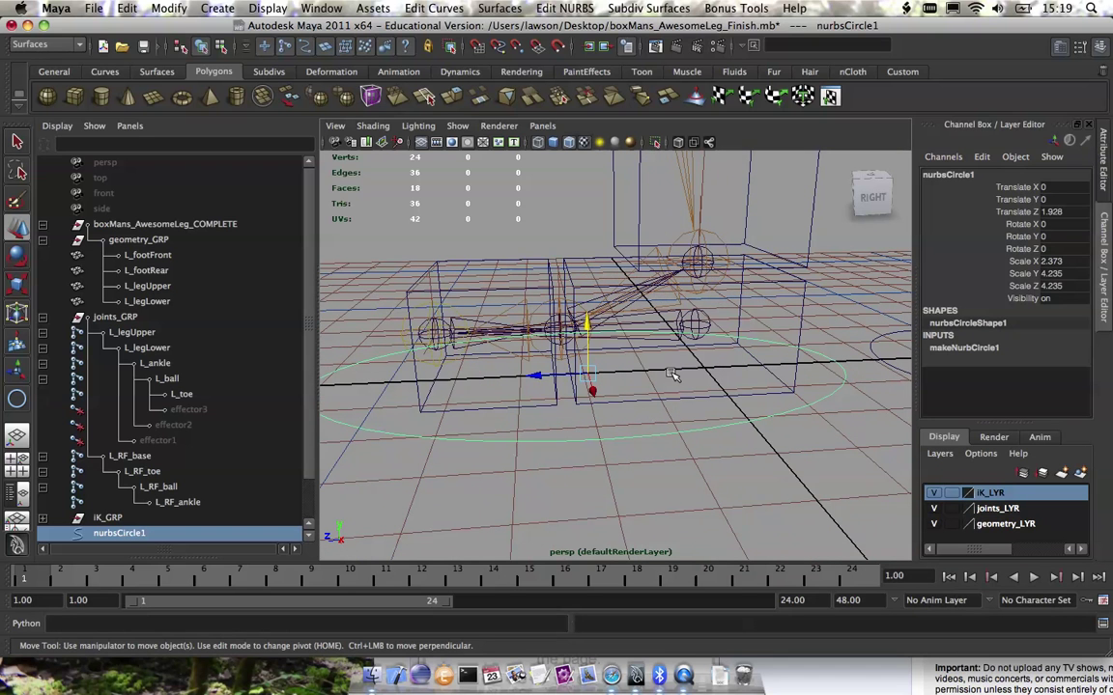
pyautogui.press('Home')
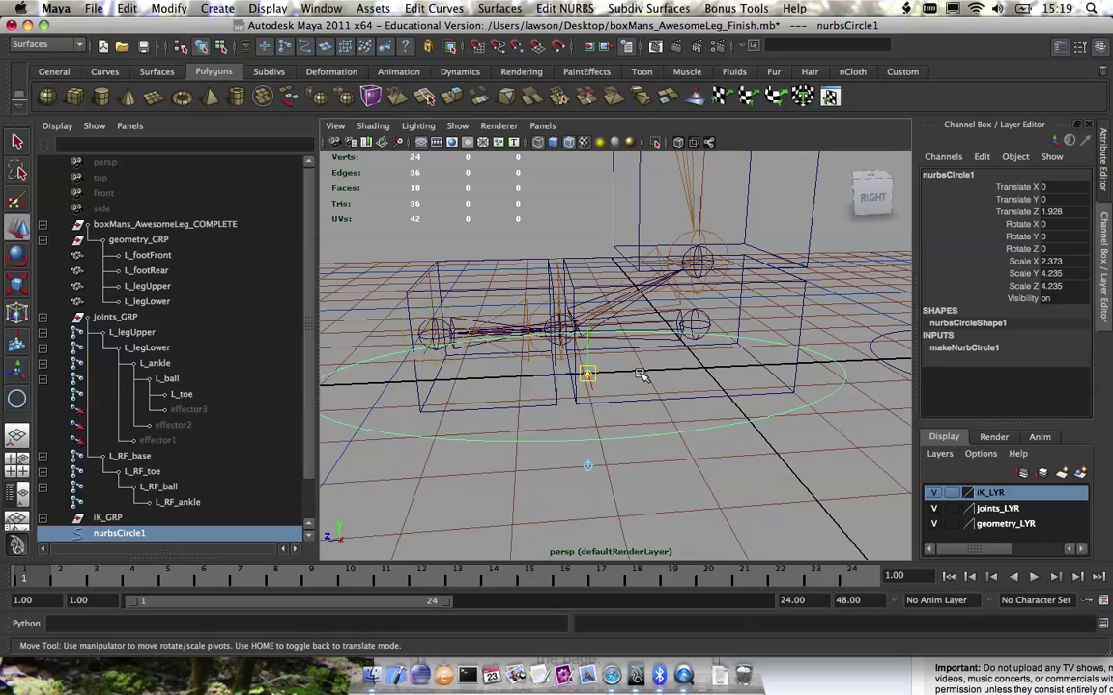
pyautogui.press('v')
pyautogui.press('v')
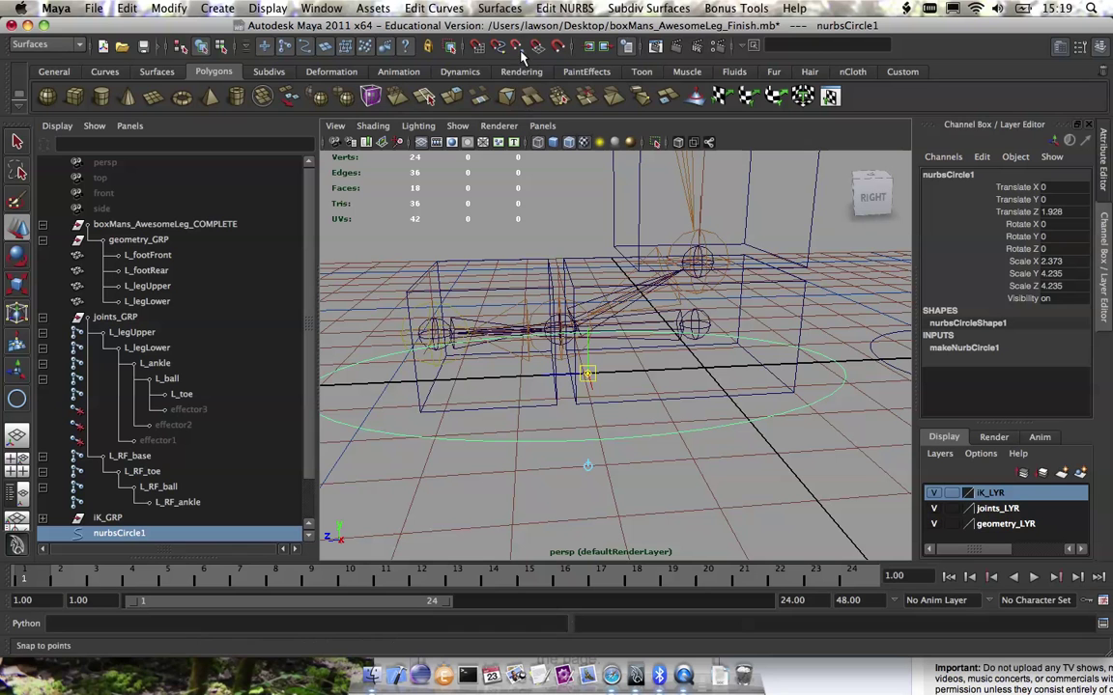
pyautogui.press('v')
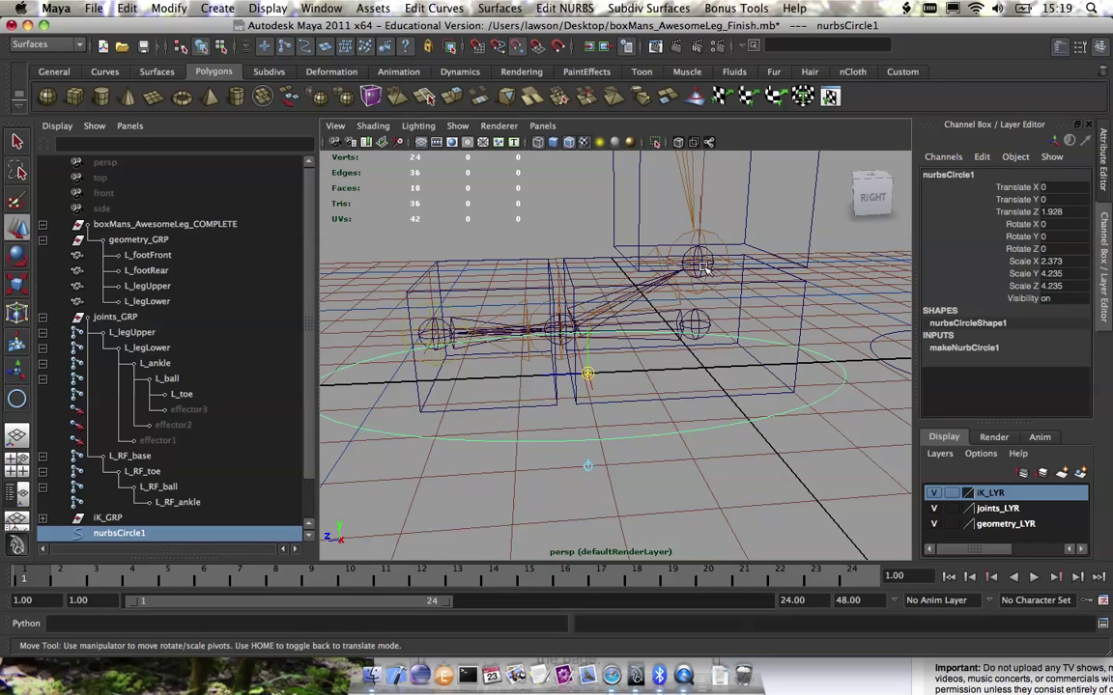
pyautogui.moveTo(704, 268); pyautogui.dragTo(696, 252, button='middle')
# Test rotating nurbsCircle1 about its ankle pivot and undo the rotation.
pyautogui.keyDown('alt'); pyautogui.moveTo(699, 257); pyautogui.dragTo(740, 278); pyautogui.keyUp('alt')
pyautogui.press('e')
pyautogui.press('z')
pyautogui.keyDown('alt'); pyautogui.moveTo(737, 351); pyautogui.dragTo(731, 361, button='right'); pyautogui.keyUp('alt')
pyautogui.keyDown('alt'); pyautogui.moveTo(731, 360); pyautogui.dragTo(646, 367, button='middle'); pyautogui.keyUp('alt')
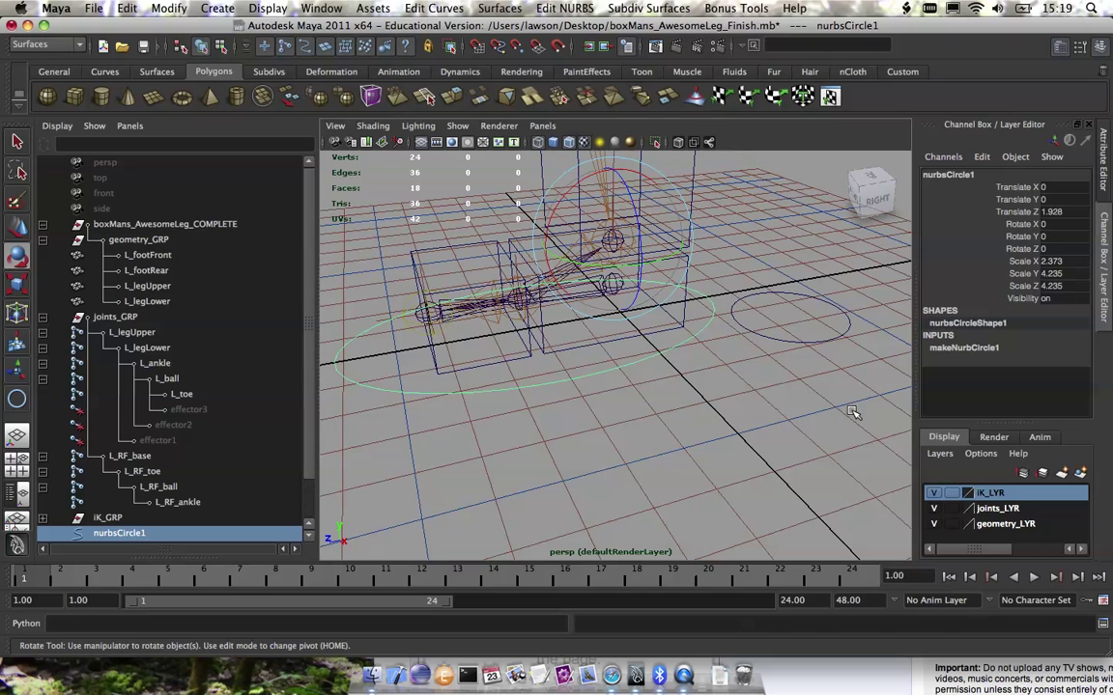
# Stand the small circle nurbsCircle2 upright by rotating it about X and setting its Rotate X to 90.
pyautogui.click(827, 291)
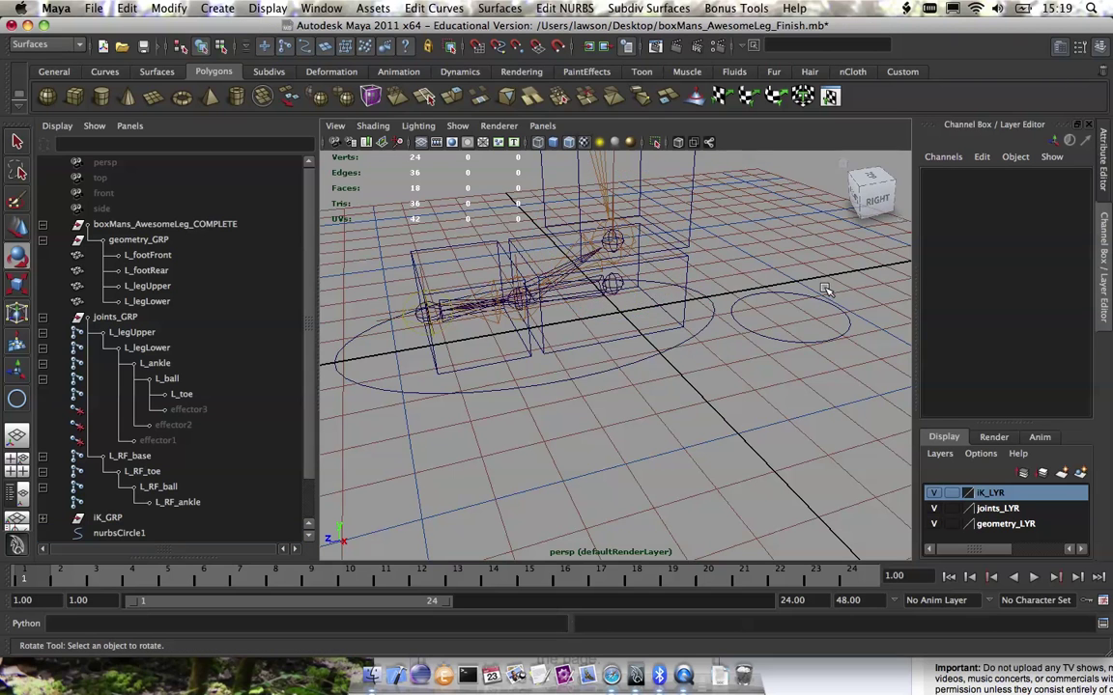
pyautogui.keyDown('alt'); pyautogui.moveTo(827, 291); pyautogui.dragTo(832, 363, button='right'); pyautogui.keyUp('alt')
pyautogui.keyDown('alt'); pyautogui.moveTo(832, 362); pyautogui.dragTo(750, 482); pyautogui.keyUp('alt')
pyautogui.keyDown('alt'); pyautogui.moveTo(749, 482); pyautogui.dragTo(644, 336, button='right'); pyautogui.keyUp('alt')
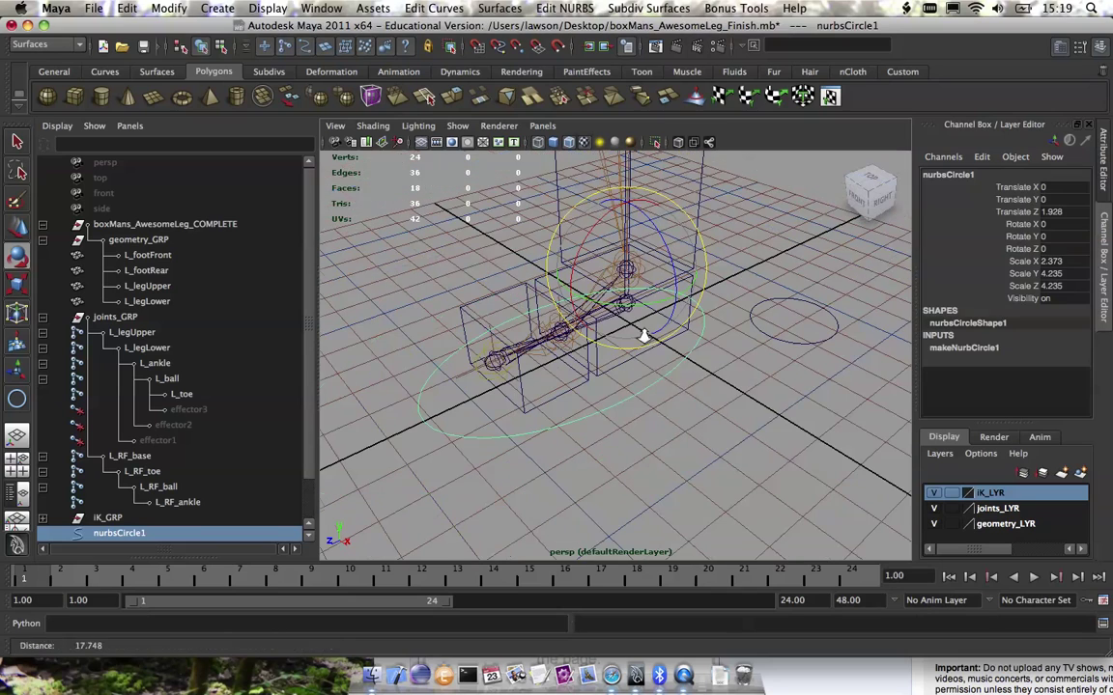
pyautogui.click(696, 379)
pyautogui.click(822, 337)
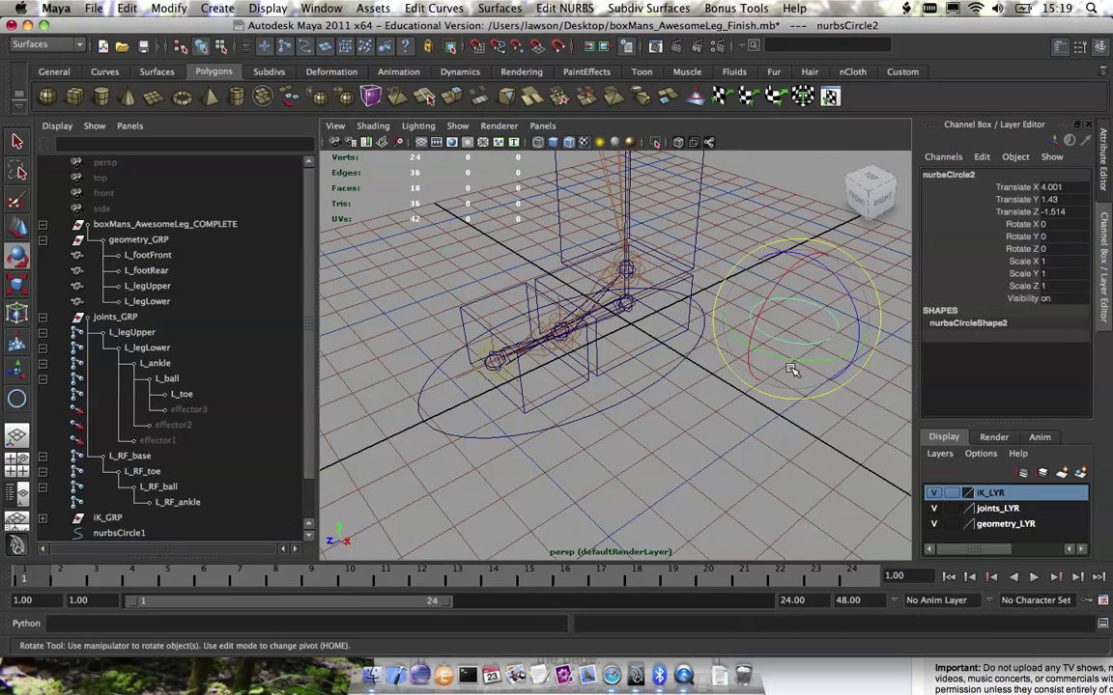
pyautogui.press('w')
pyautogui.moveTo(790, 367)
pyautogui.keyDown('alt'); pyautogui.mouseDown()
pyautogui.moveTo(777, 384)
pyautogui.moveTo(801, 380)
pyautogui.moveTo(784, 371)
pyautogui.moveTo(783, 384)
pyautogui.mouseUp(); pyautogui.keyUp('alt')
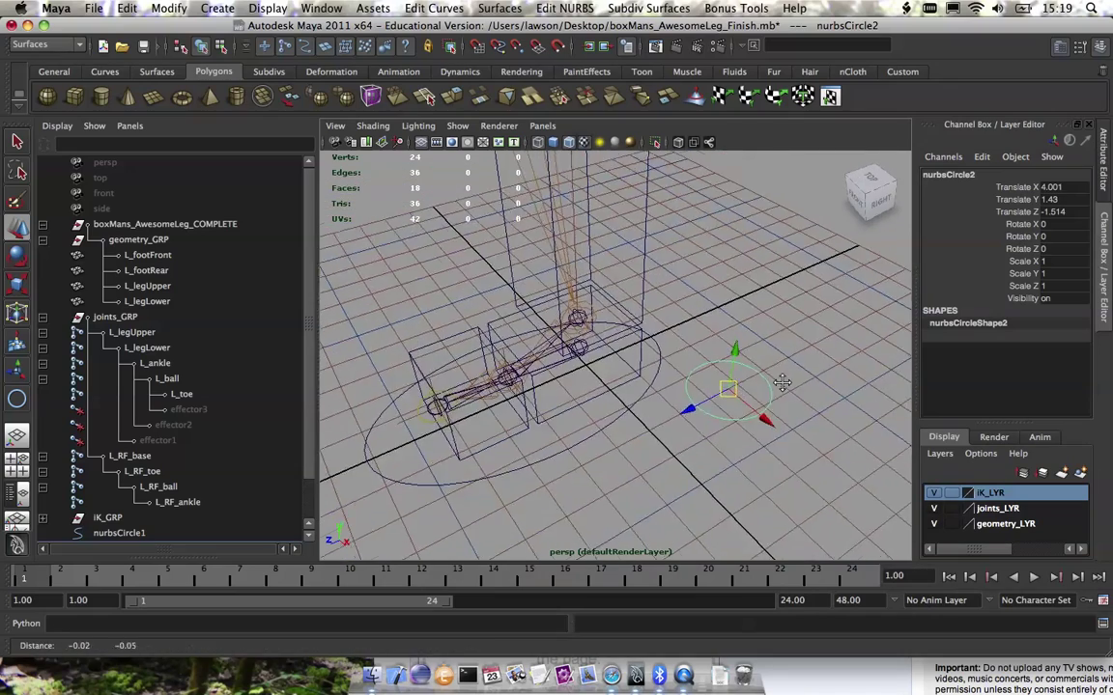
pyautogui.keyDown('alt'); pyautogui.moveTo(783, 385); pyautogui.dragTo(780, 325, button='middle'); pyautogui.keyUp('alt')
pyautogui.press('e')
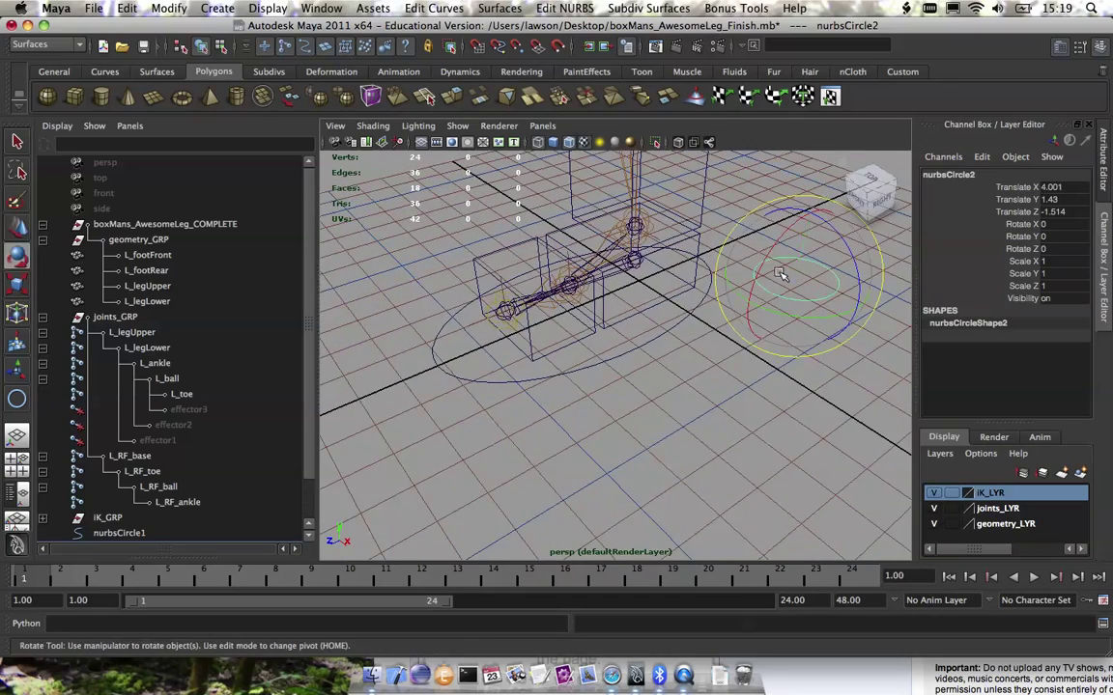
pyautogui.moveTo(763, 263); pyautogui.dragTo(695, 253)
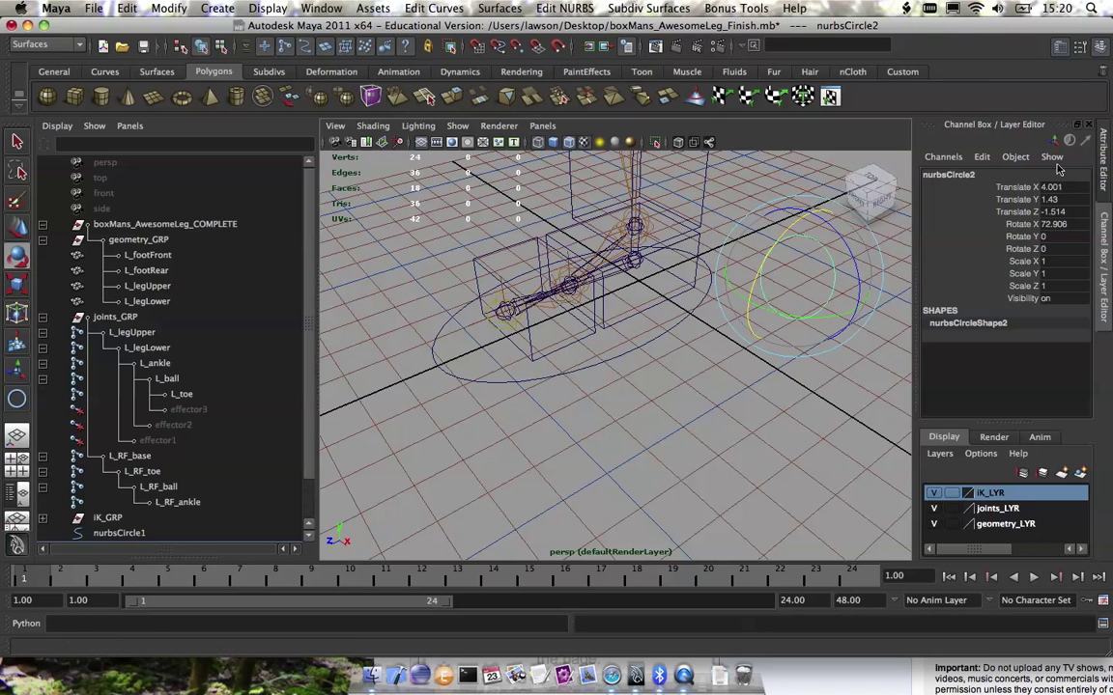
pyautogui.doubleClick(1058, 224)
pyautogui.press('Return')
# Move nurbsCircle2 so that it snaps to the grid at Translate X 5, Y 0, Z -1.
pyautogui.press('w')
pyautogui.keyDown('alt'); pyautogui.moveTo(807, 369); pyautogui.dragTo(757, 288); pyautogui.keyUp('alt')
pyautogui.press('x')
pyautogui.middleClick(690, 336)
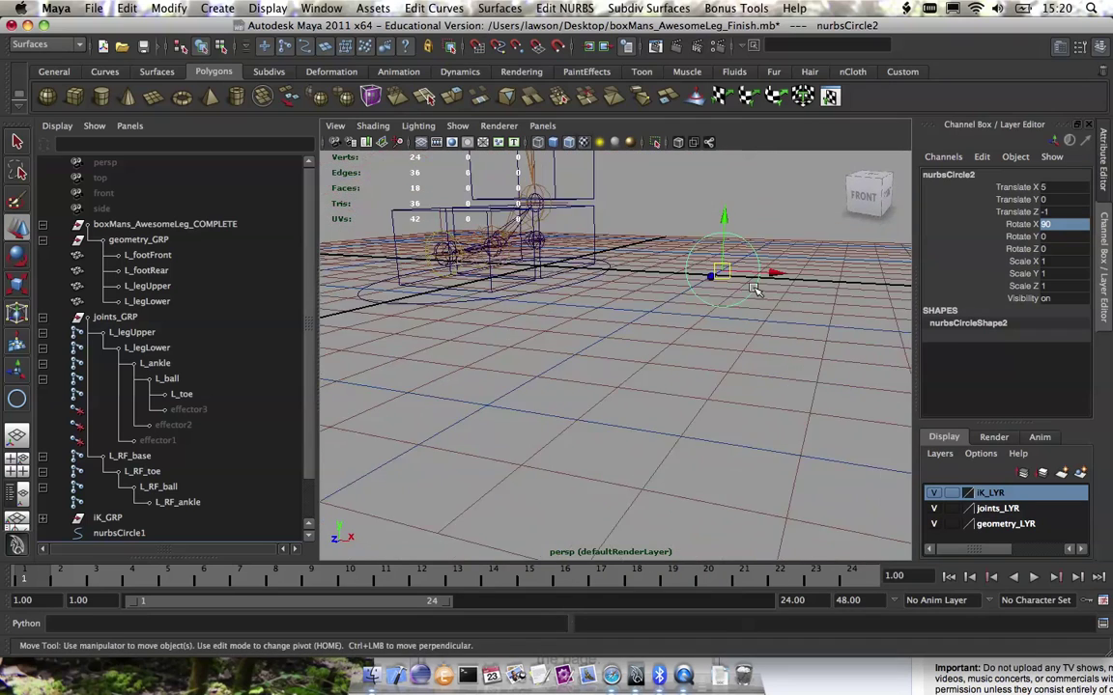
# Try to raise the five lower CVs of nurbsCircle2 along Y with grid snapping, and undo the move.
pyautogui.keyDown('alt'); pyautogui.moveTo(758, 288); pyautogui.dragTo(659, 373, button='middle'); pyautogui.keyUp('alt')
pyautogui.keyDown('alt'); pyautogui.moveTo(659, 373); pyautogui.dragTo(784, 413, button='right'); pyautogui.keyUp('alt')
pyautogui.keyDown('alt'); pyautogui.moveTo(784, 413); pyautogui.dragTo(696, 323, button='middle'); pyautogui.keyUp('alt')
pyautogui.keyDown('alt'); pyautogui.moveTo(695, 322); pyautogui.dragTo(660, 331); pyautogui.keyUp('alt')
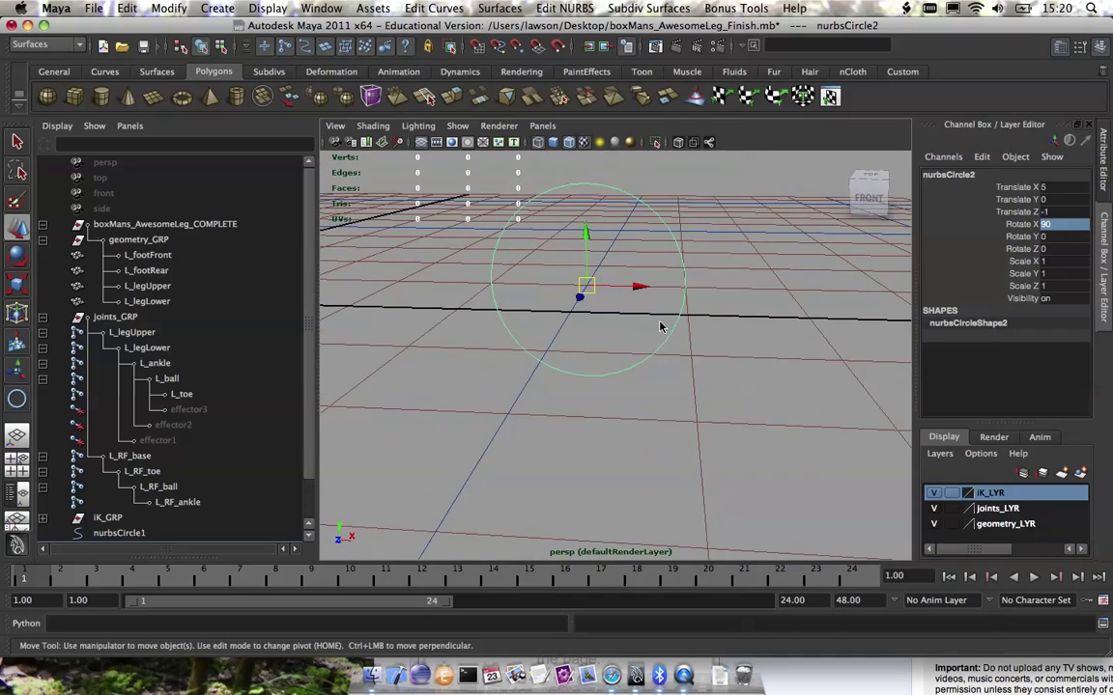
pyautogui.moveTo(661, 327); pyautogui.dragTo(594, 319, button='right')
pyautogui.moveTo(737, 274); pyautogui.dragTo(435, 425)
pyautogui.keyDown('alt'); pyautogui.moveTo(435, 425); pyautogui.dragTo(600, 335); pyautogui.keyUp('alt')
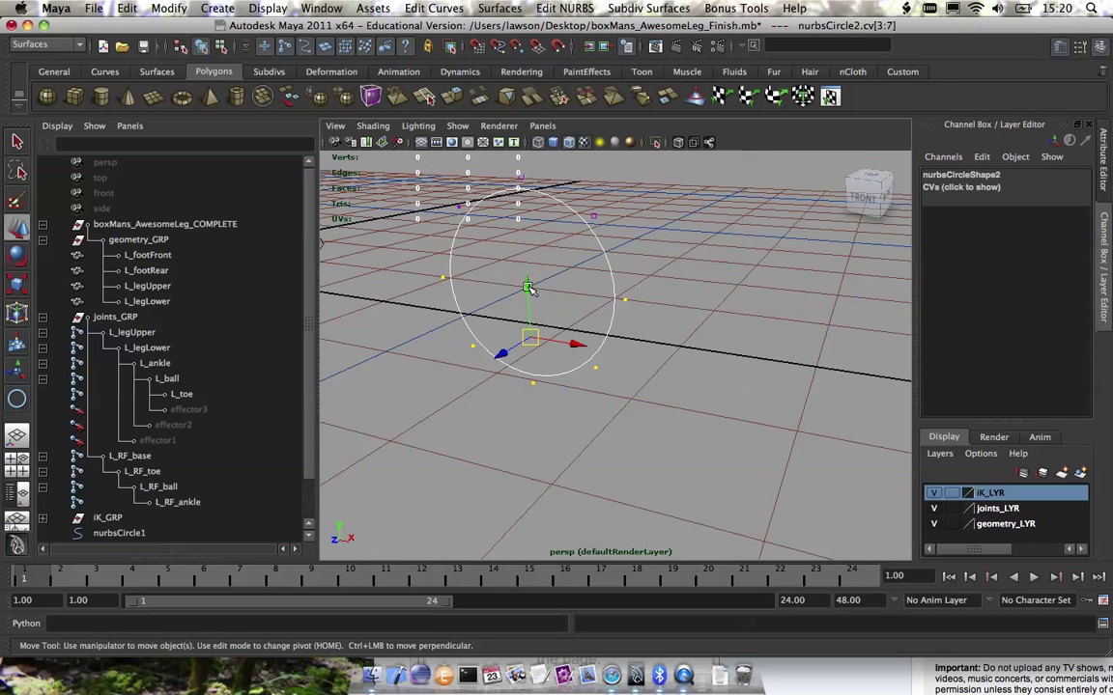
pyautogui.keyDown('alt'); pyautogui.moveTo(529, 287); pyautogui.dragTo(466, 297); pyautogui.keyUp('alt')
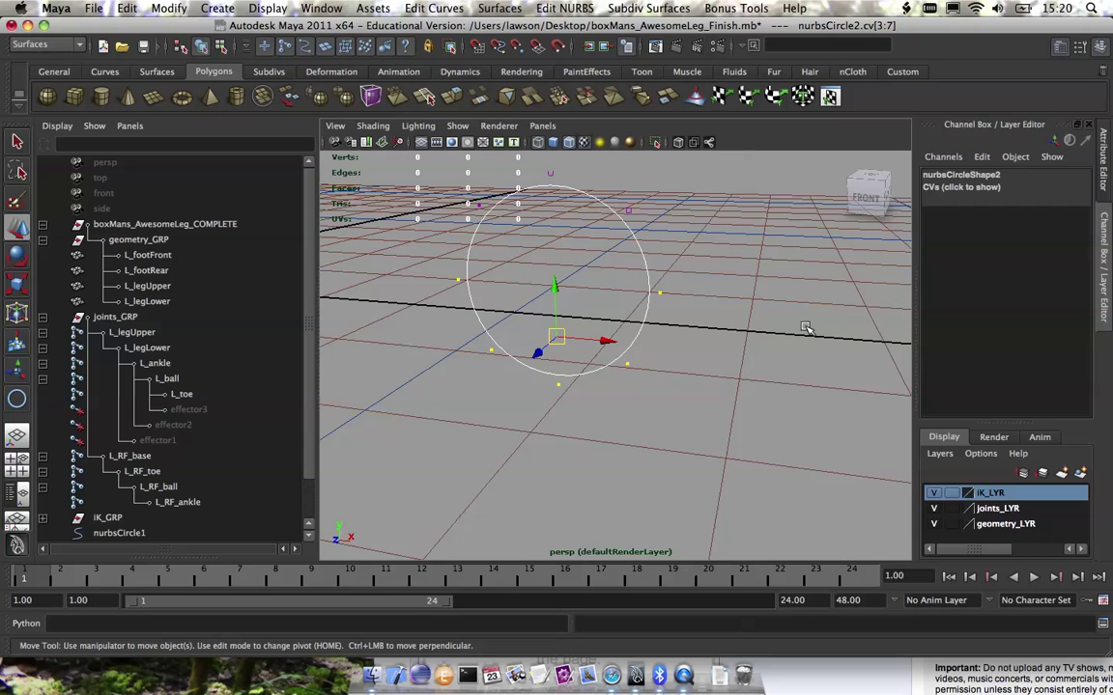
pyautogui.moveTo(558, 287); pyautogui.dragTo(557, 266)
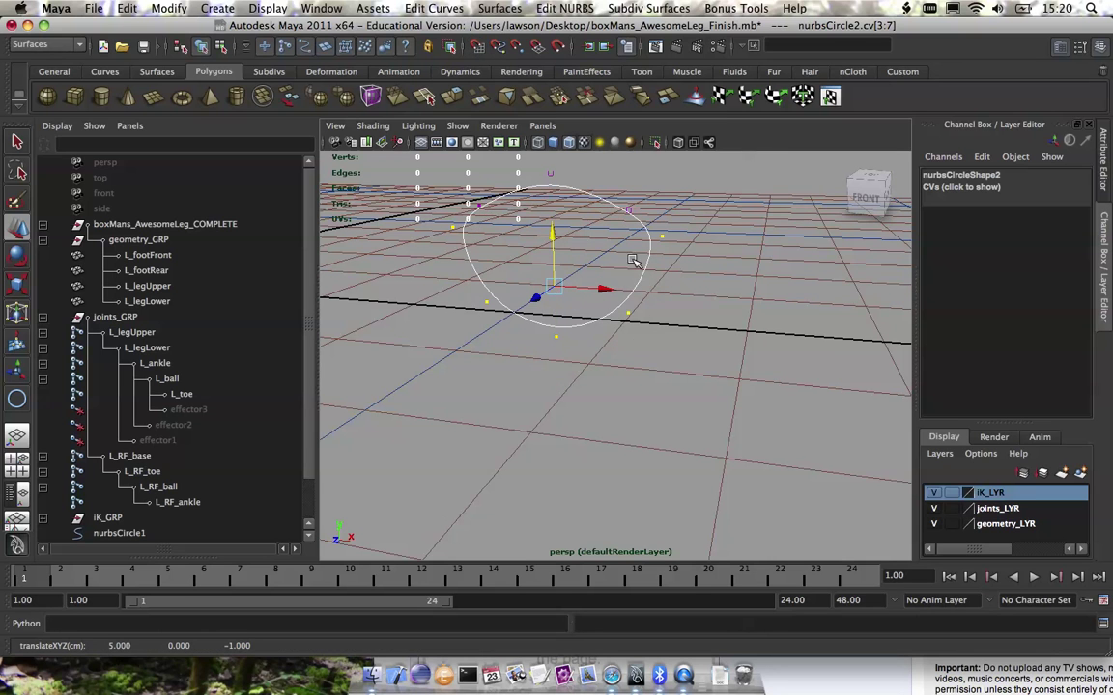
pyautogui.keyDown('alt'); pyautogui.moveTo(529, 275); pyautogui.dragTo(471, 295); pyautogui.keyUp('alt')
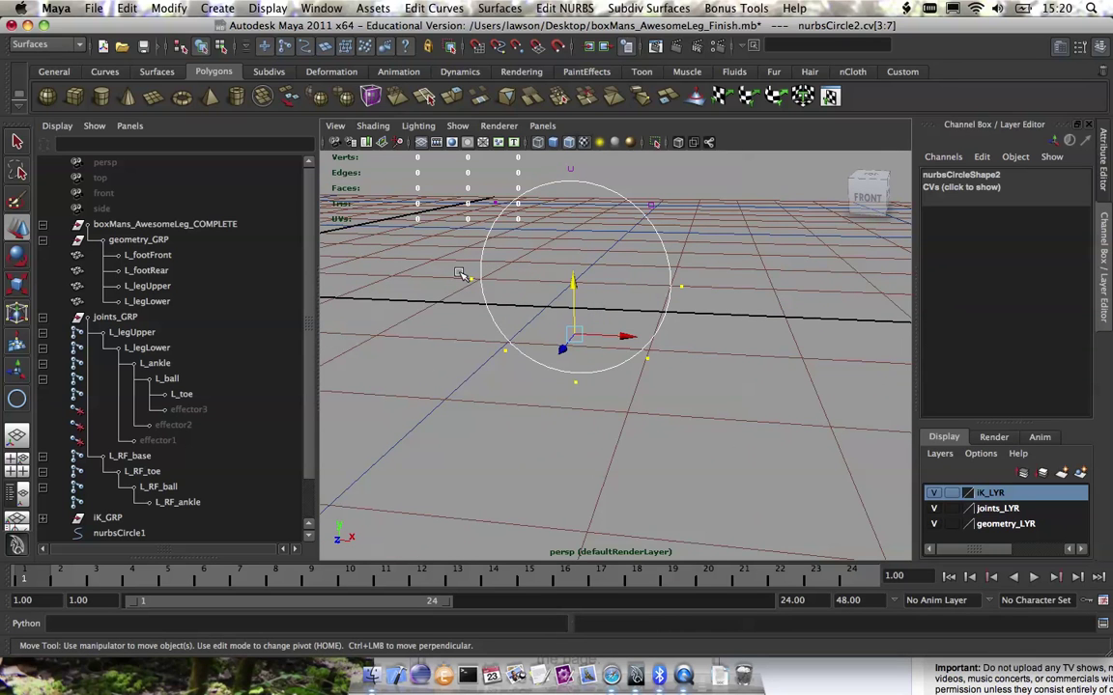
pyautogui.keyDown('alt'); pyautogui.moveTo(628, 311); pyautogui.dragTo(565, 293); pyautogui.keyUp('alt')
pyautogui.keyDown('alt'); pyautogui.moveTo(572, 338); pyautogui.dragTo(583, 333); pyautogui.keyUp('alt')
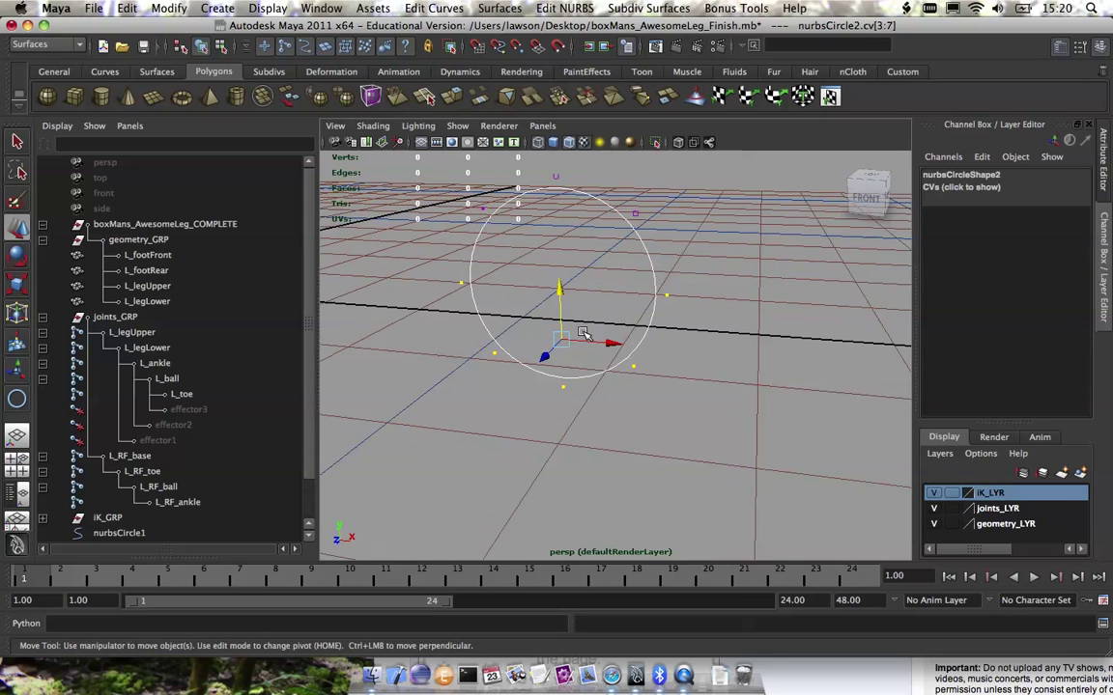
pyautogui.click(584, 318)
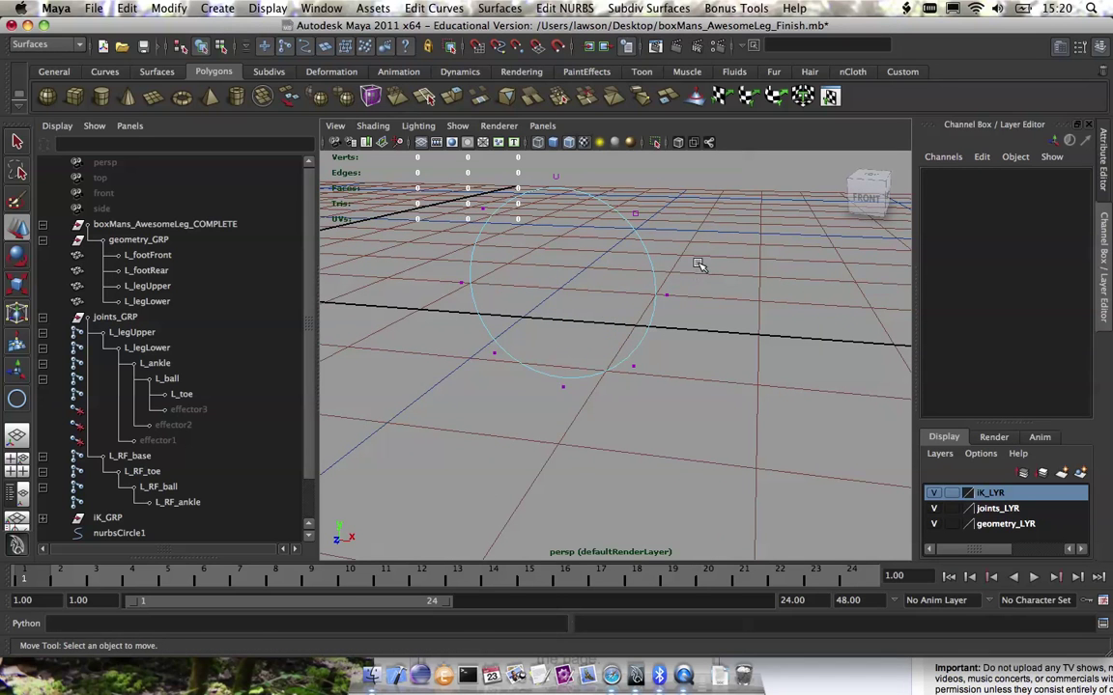
pyautogui.moveTo(699, 266); pyautogui.dragTo(439, 413)
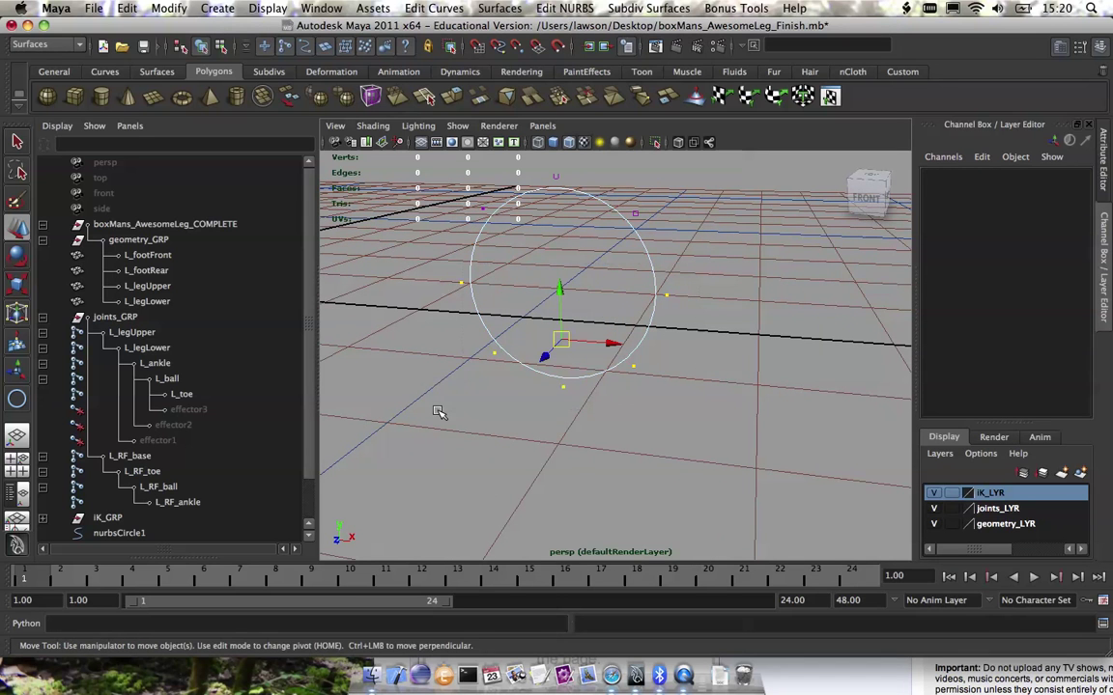
pyautogui.click(513, 307)
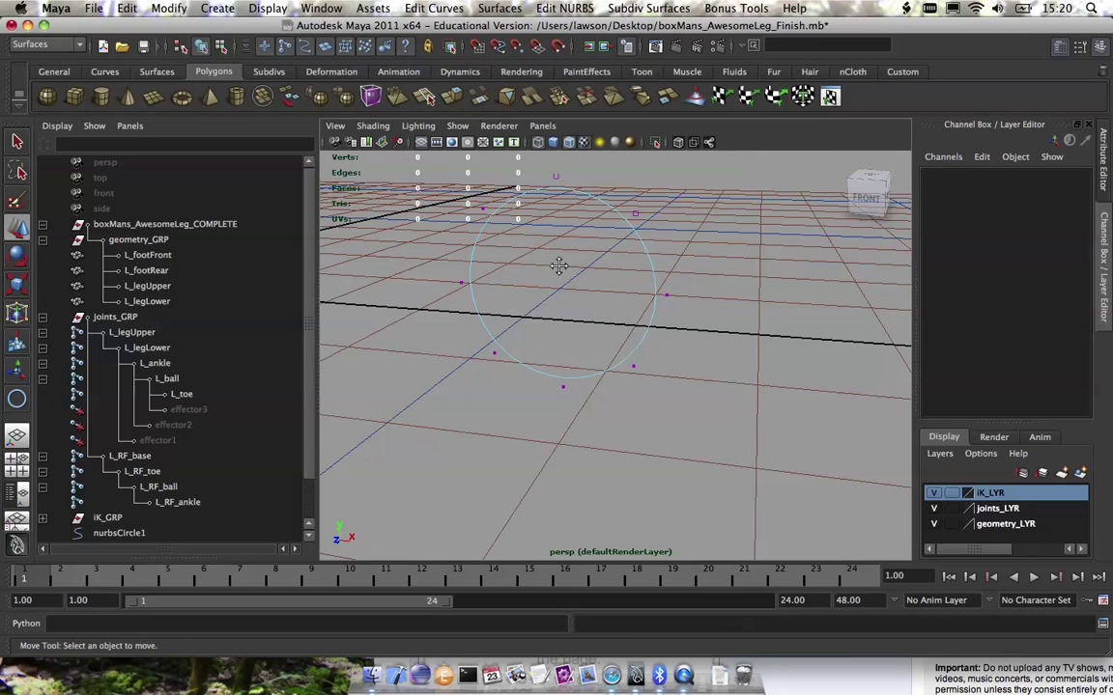
pyautogui.keyDown('alt'); pyautogui.moveTo(558, 266); pyautogui.dragTo(686, 286); pyautogui.keyUp('alt')
pyautogui.moveTo(709, 303); pyautogui.dragTo(757, 275, button='right')
pyautogui.moveTo(757, 275); pyautogui.dragTo(662, 359)
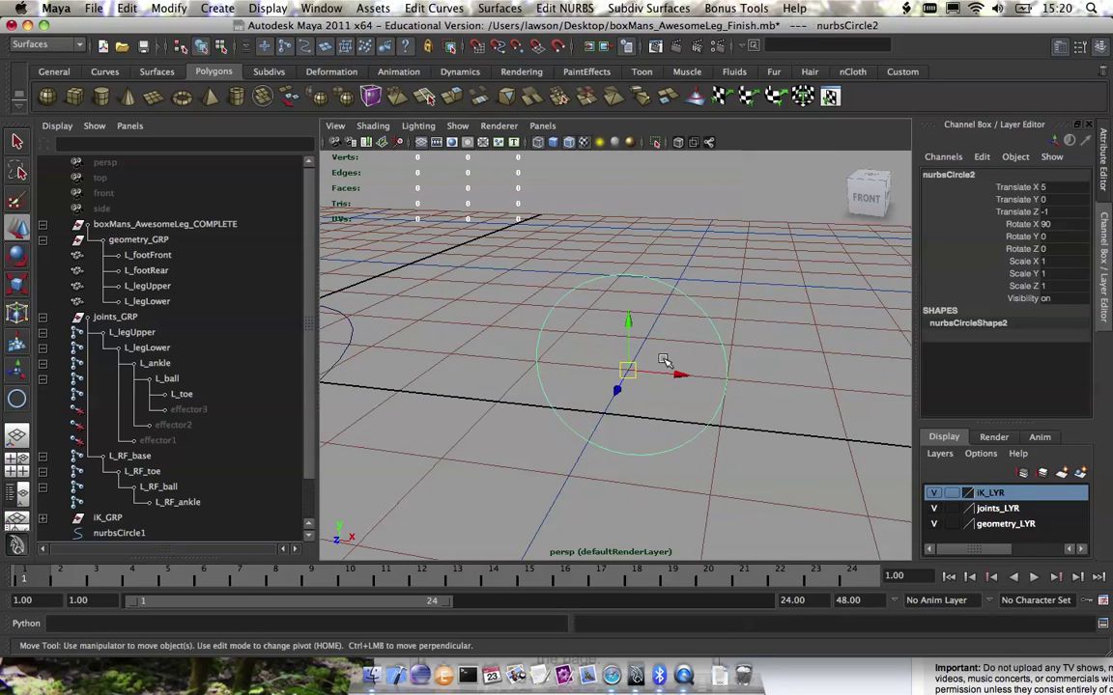
# Flatten the bottom of nurbsCircle2 by snapping its five lower CVs to the grid along Y with Keep Spacing turned off.
pyautogui.press('F8')
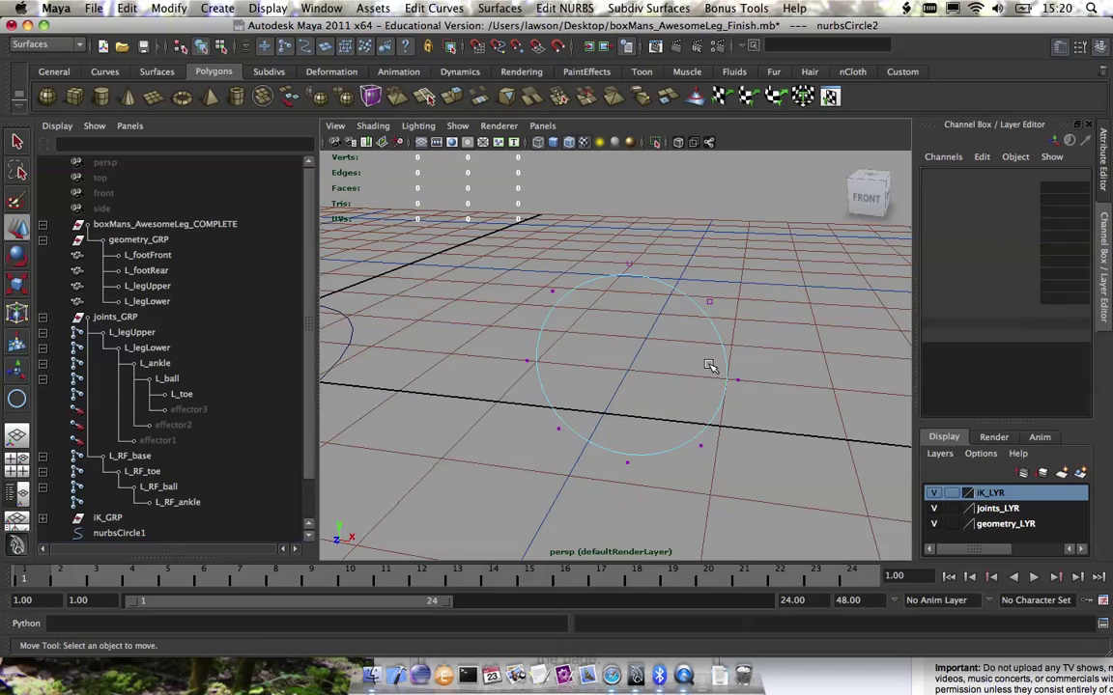
pyautogui.moveTo(514, 472); pyautogui.dragTo(750, 353)
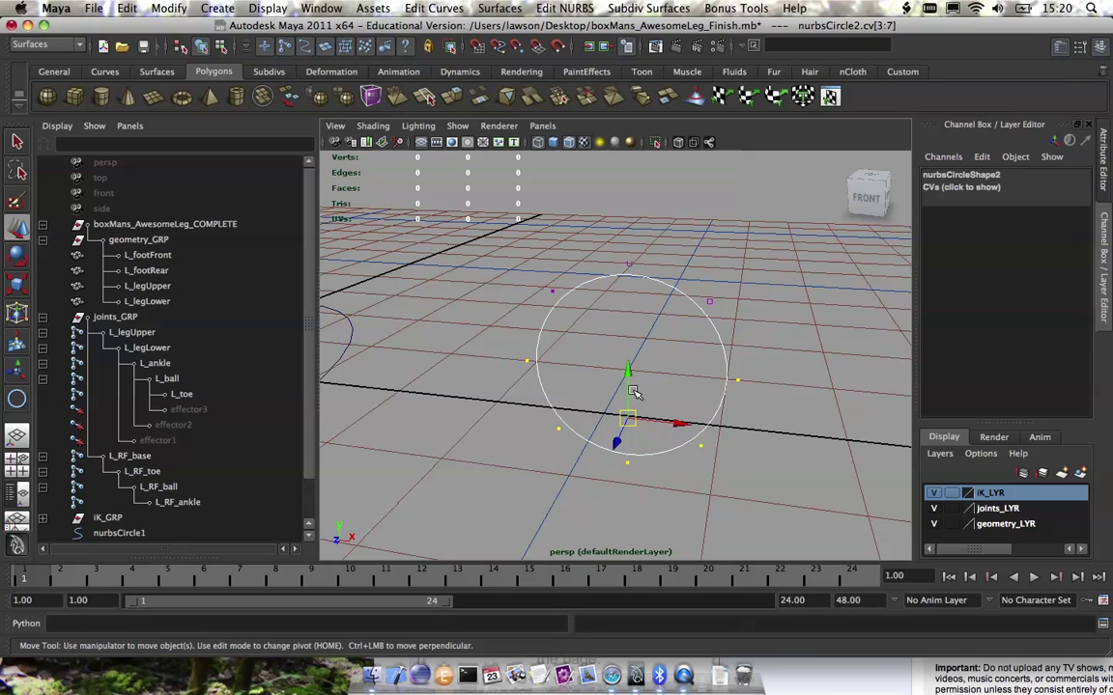
pyautogui.press('w')
pyautogui.click(632, 390)
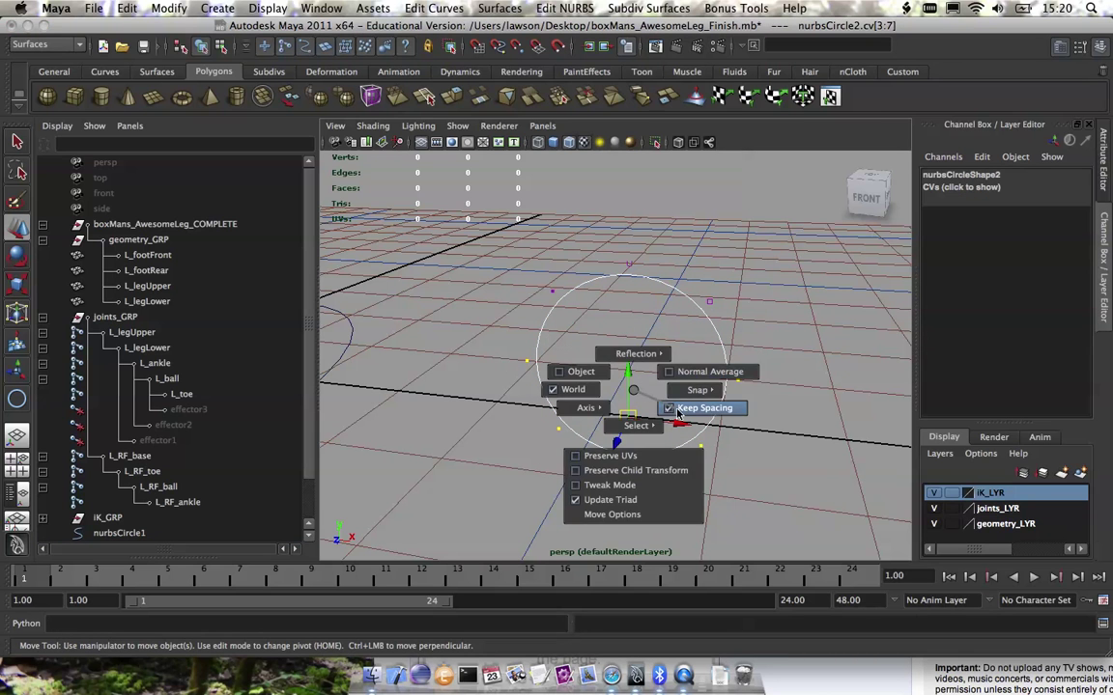
pyautogui.click(677, 413)
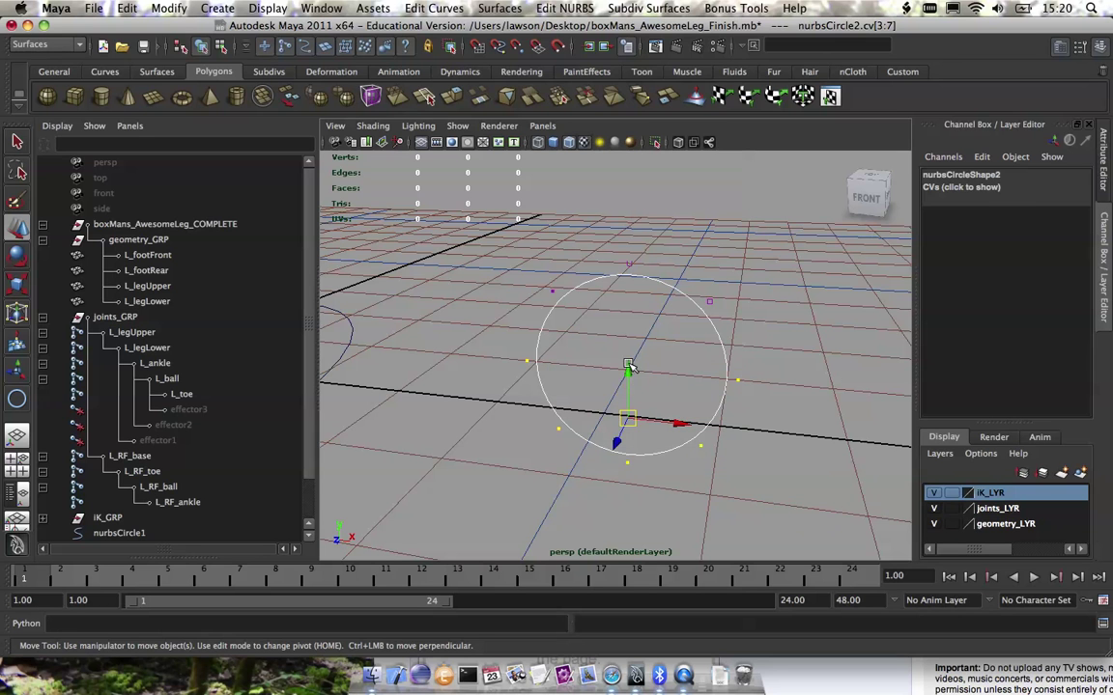
pyautogui.press('x')
pyautogui.moveTo(630, 367); pyautogui.dragTo(620, 390)
pyautogui.keyDown('alt'); pyautogui.moveTo(684, 412); pyautogui.dragTo(673, 343); pyautogui.keyUp('alt')
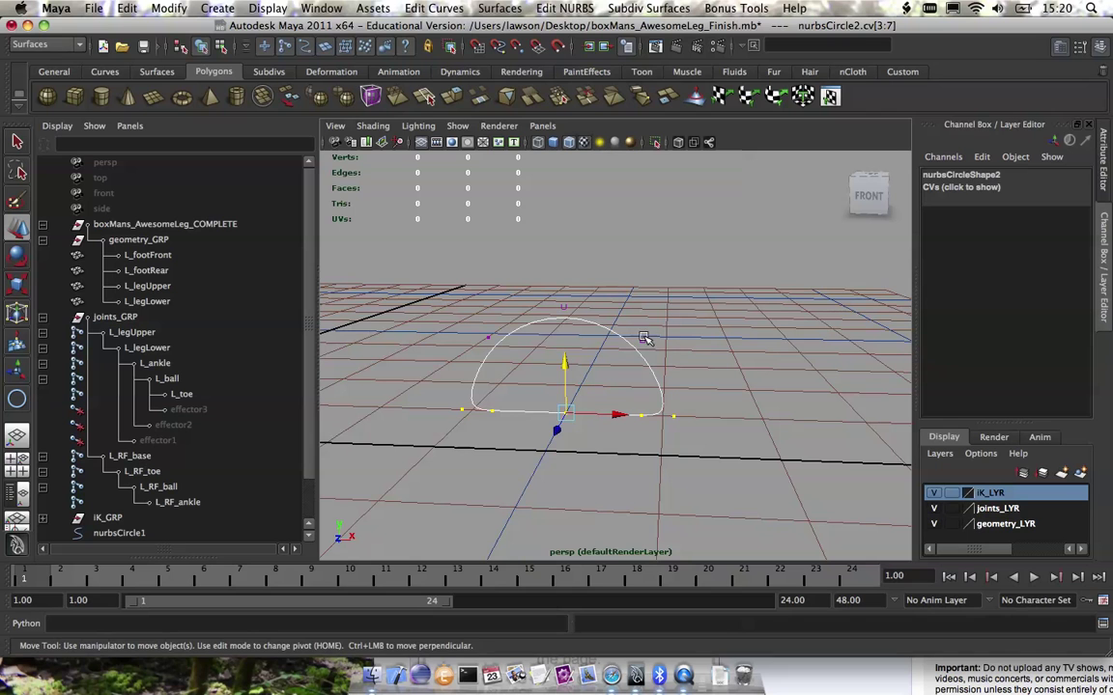
pyautogui.click(684, 343)
pyautogui.press('F8')
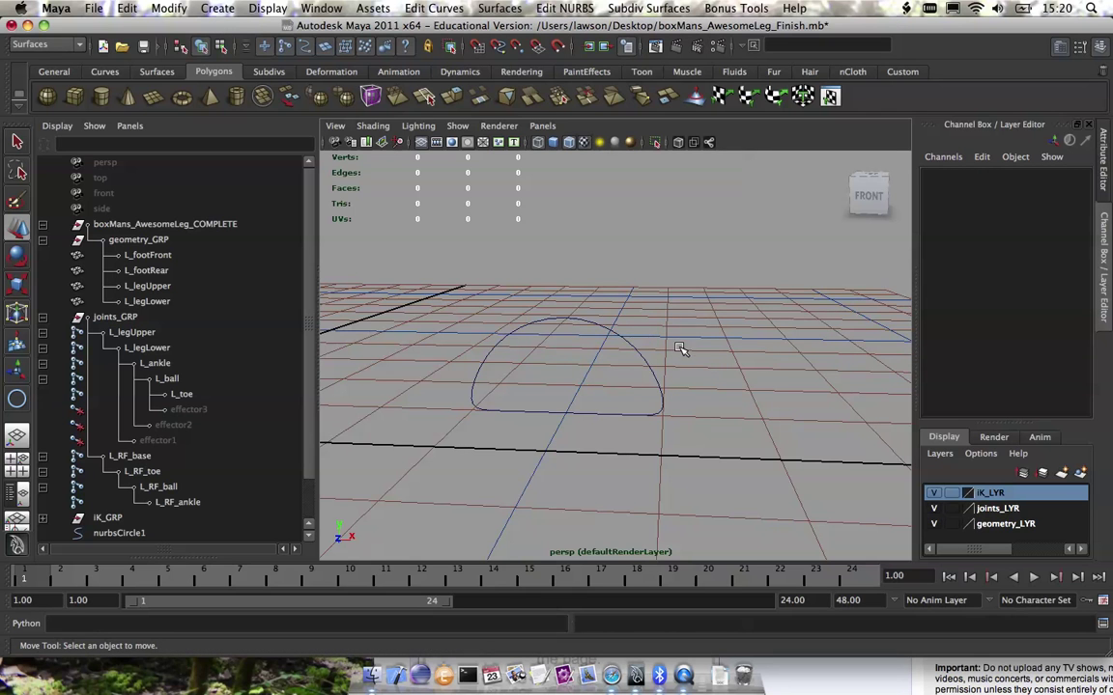
# Move the half-circle nurbsCircle2 so that it snaps onto the ball joint of the foot.
pyautogui.click(647, 365)
pyautogui.press('w')
pyautogui.moveTo(645, 362); pyautogui.dragTo(693, 383)
pyautogui.keyDown('alt'); pyautogui.moveTo(649, 352); pyautogui.dragTo(555, 321, button='right'); pyautogui.keyUp('alt')
pyautogui.keyDown('alt'); pyautogui.moveTo(555, 322); pyautogui.dragTo(643, 367); pyautogui.keyUp('alt')
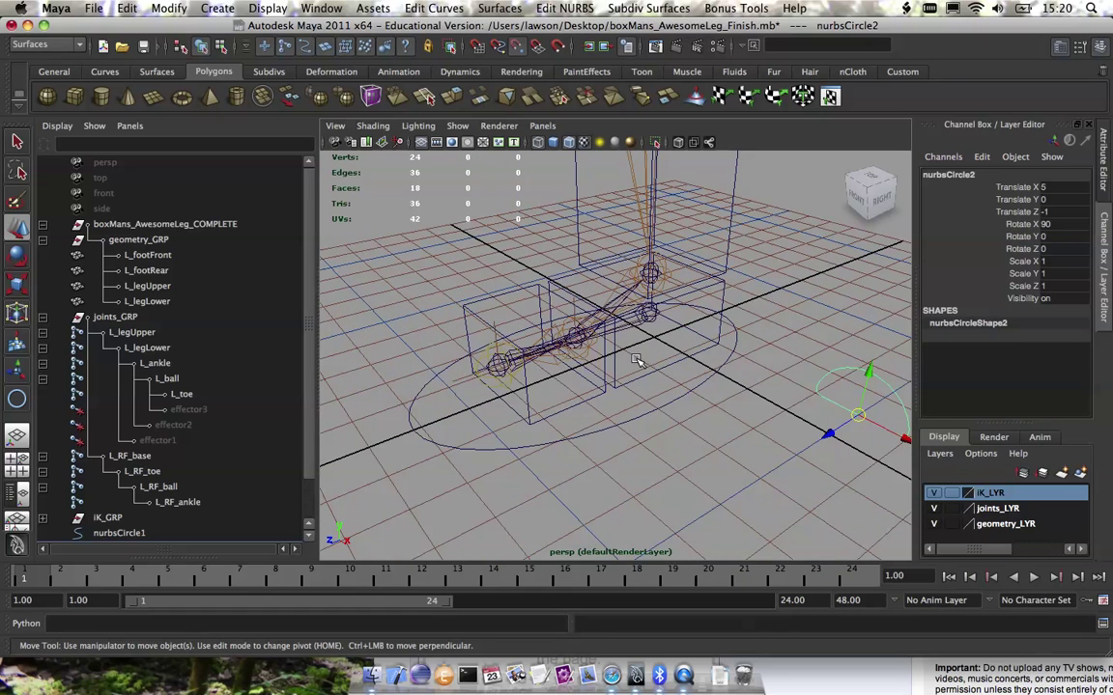
pyautogui.moveTo(636, 359); pyautogui.dragTo(576, 337, button='middle')
# Lower nurbsCircle2 along Y only, snapping it to the grid at Translate Y 0 beneath the ball joint.
pyautogui.keyDown('alt'); pyautogui.moveTo(579, 338); pyautogui.dragTo(589, 309); pyautogui.keyUp('alt')
pyautogui.keyDown('alt'); pyautogui.moveTo(589, 314); pyautogui.dragTo(670, 412, button='right'); pyautogui.keyUp('alt')
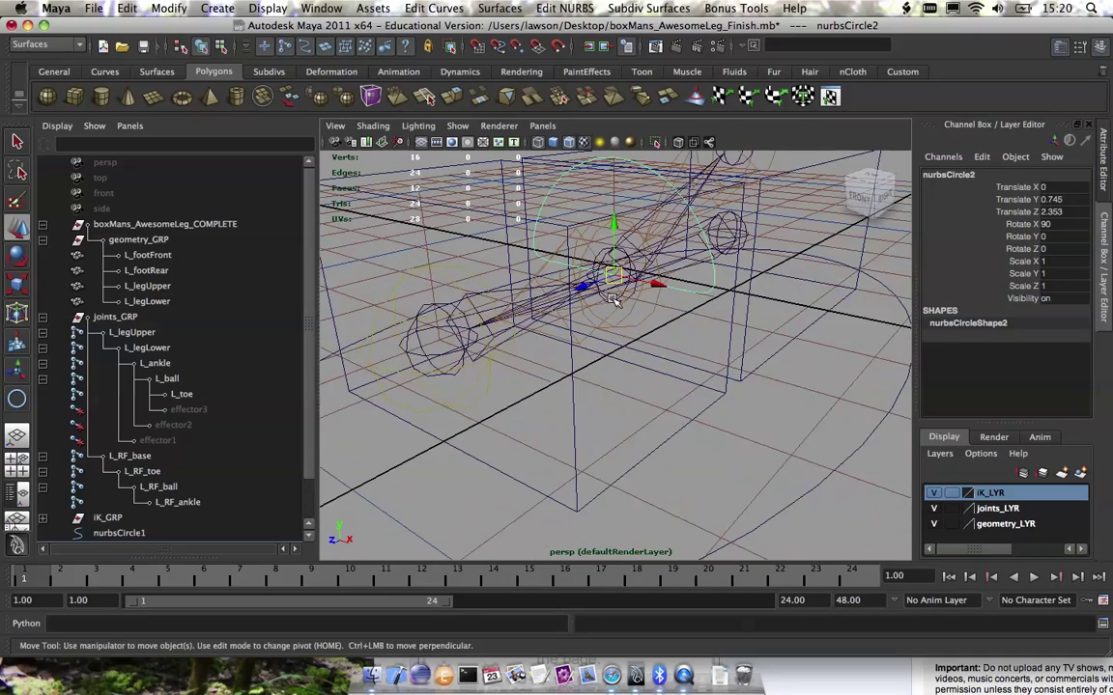
pyautogui.press('r')
pyautogui.keyDown('alt'); pyautogui.moveTo(653, 287); pyautogui.dragTo(608, 374); pyautogui.keyUp('alt')
pyautogui.press('w')
pyautogui.press('x')
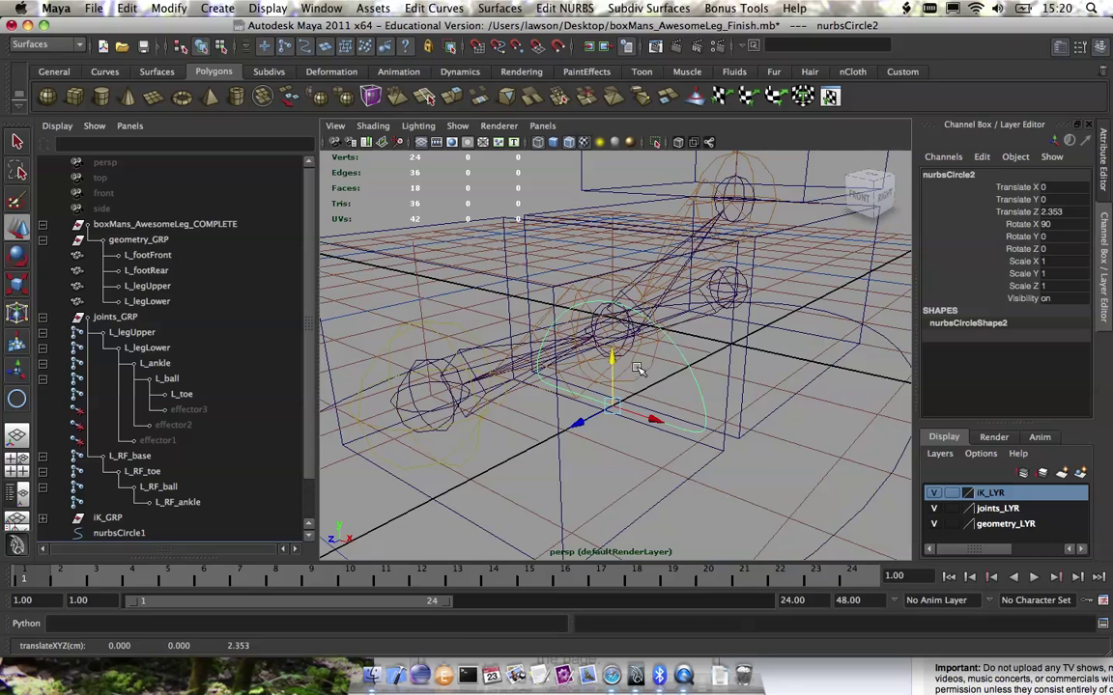
# Scale nurbsCircle2 uniformly to about 2.157 so that it arches around the foot.
pyautogui.press('space')
pyautogui.moveTo(532, 327); pyautogui.dragTo(610, 477)
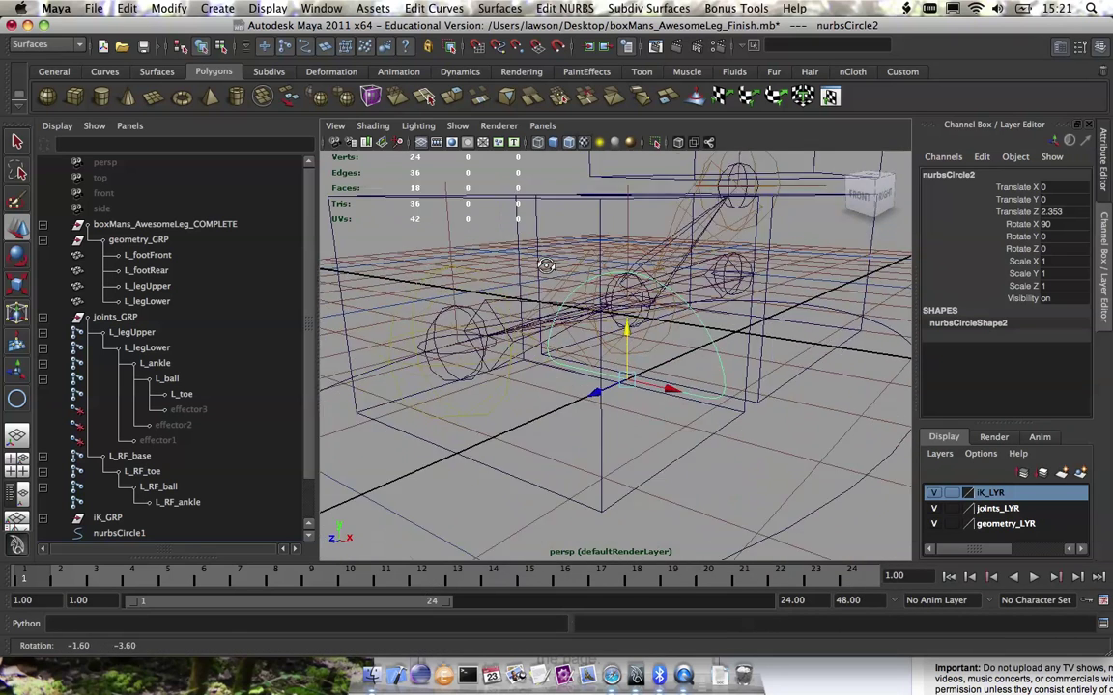
pyautogui.press('space')
pyautogui.press('r')
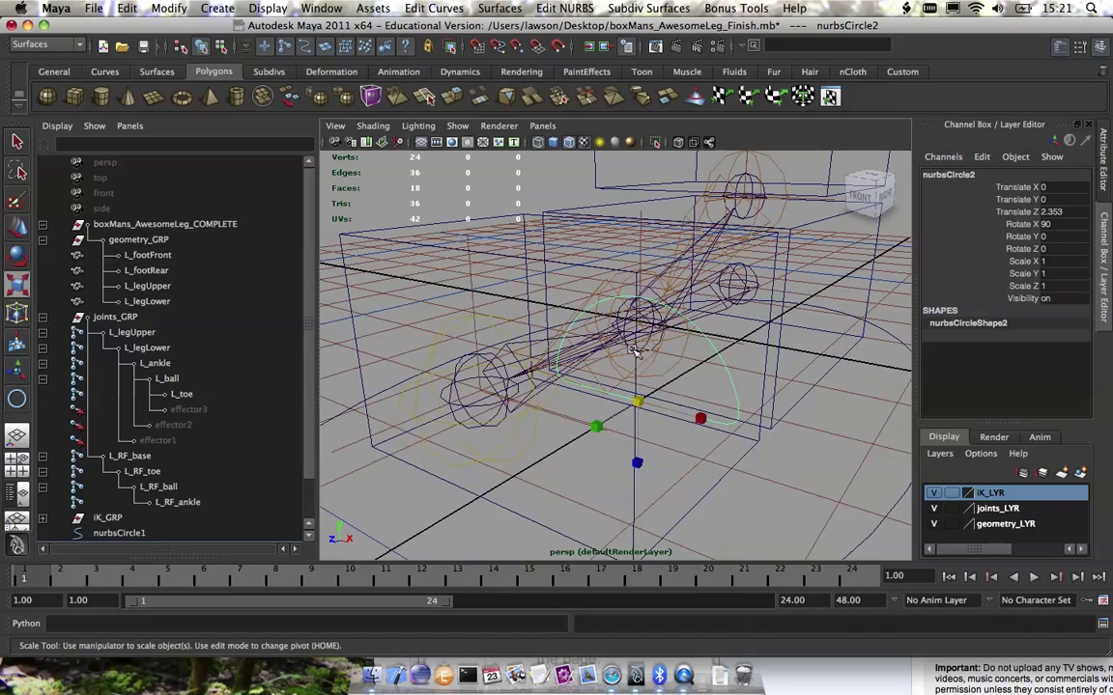
pyautogui.moveTo(643, 402); pyautogui.dragTo(744, 439)
pyautogui.keyDown('alt'); pyautogui.moveTo(744, 440); pyautogui.dragTo(644, 365, button='right'); pyautogui.keyUp('alt')
pyautogui.keyDown('alt'); pyautogui.moveTo(684, 340); pyautogui.dragTo(540, 375); pyautogui.keyUp('alt')
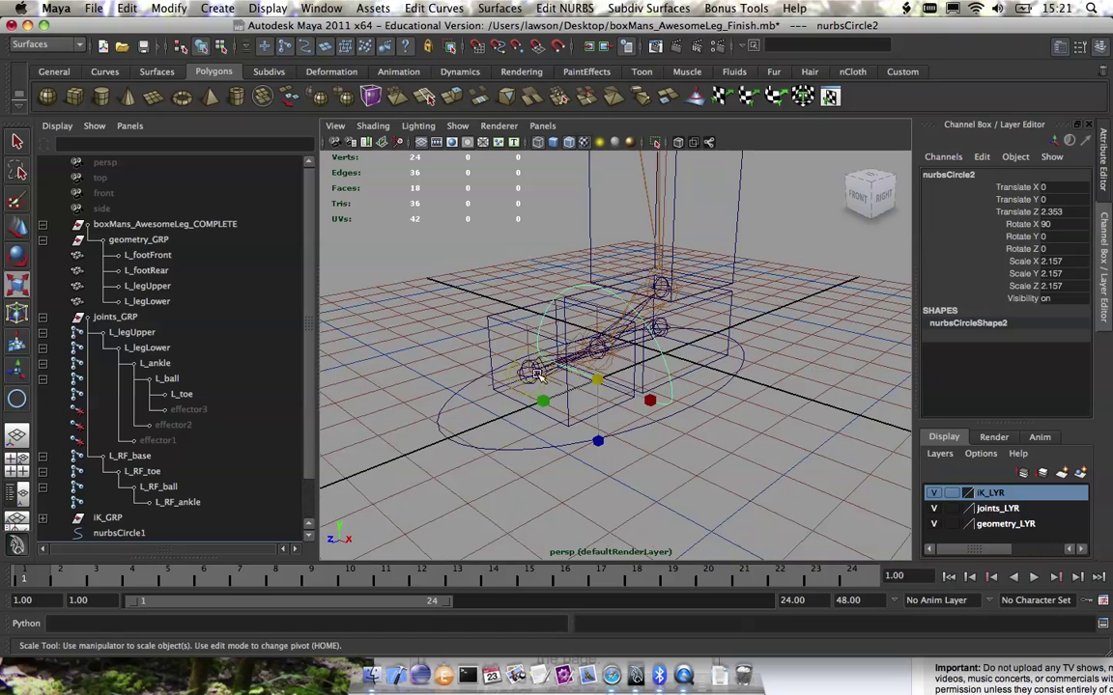
# Try nurbsCircle2 higher along Y with grid snapping, and bring it back to Translate Y 0.
pyautogui.keyDown('alt'); pyautogui.moveTo(651, 379); pyautogui.dragTo(657, 366, button='middle'); pyautogui.keyUp('alt')
pyautogui.keyDown('alt'); pyautogui.moveTo(657, 367); pyautogui.dragTo(638, 345); pyautogui.keyUp('alt')
pyautogui.press('w')
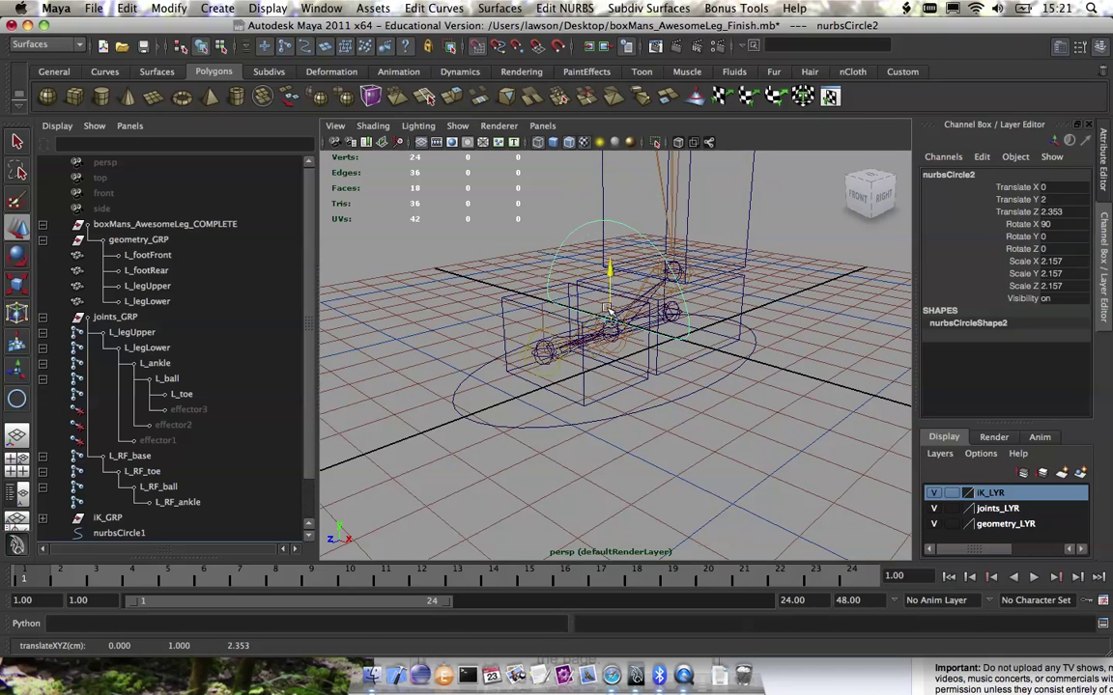
pyautogui.click(611, 355)
pyautogui.keyDown('alt'); pyautogui.moveTo(626, 319); pyautogui.dragTo(677, 439, button='right'); pyautogui.keyUp('alt')
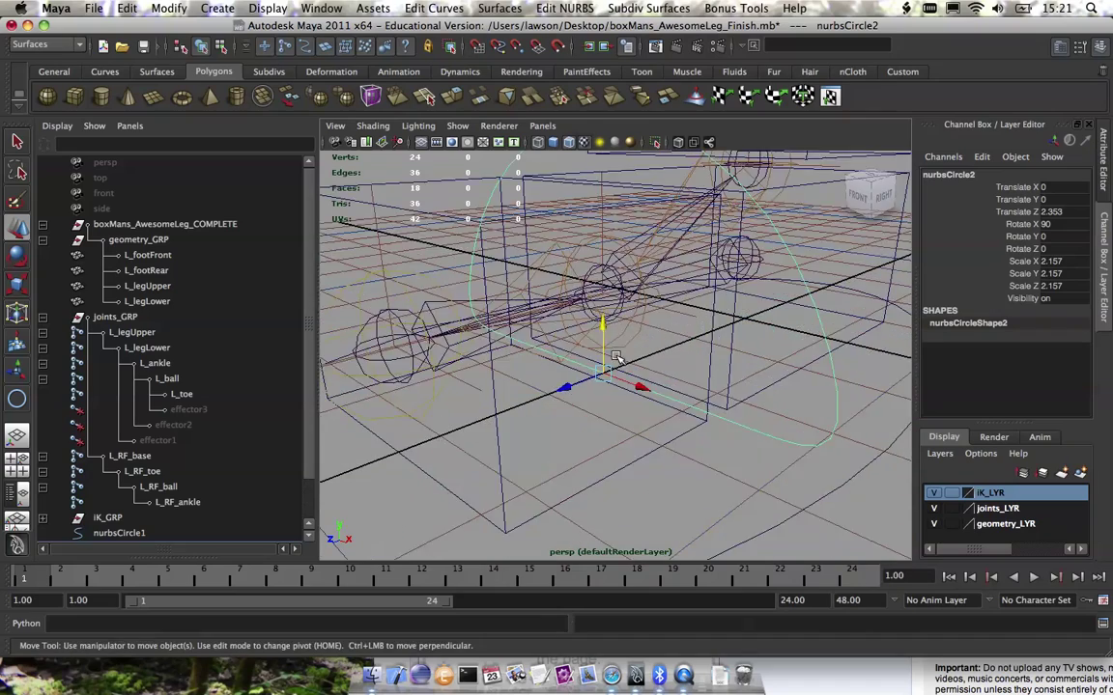
# Duplicate nurbsCircle2 and move the copy forward along Z only, snapping it in line with the toe joint at Translate Z 4.24.
pyautogui.keyDown('alt'); pyautogui.moveTo(618, 360); pyautogui.dragTo(599, 320, button='right'); pyautogui.keyUp('alt')
pyautogui.moveTo(667, 333)
pyautogui.keyDown('alt'); pyautogui.mouseDown()
pyautogui.moveTo(618, 338)
pyautogui.moveTo(678, 352)
pyautogui.mouseUp(); pyautogui.keyUp('alt')
pyautogui.hotkey('ctrl', 'd')
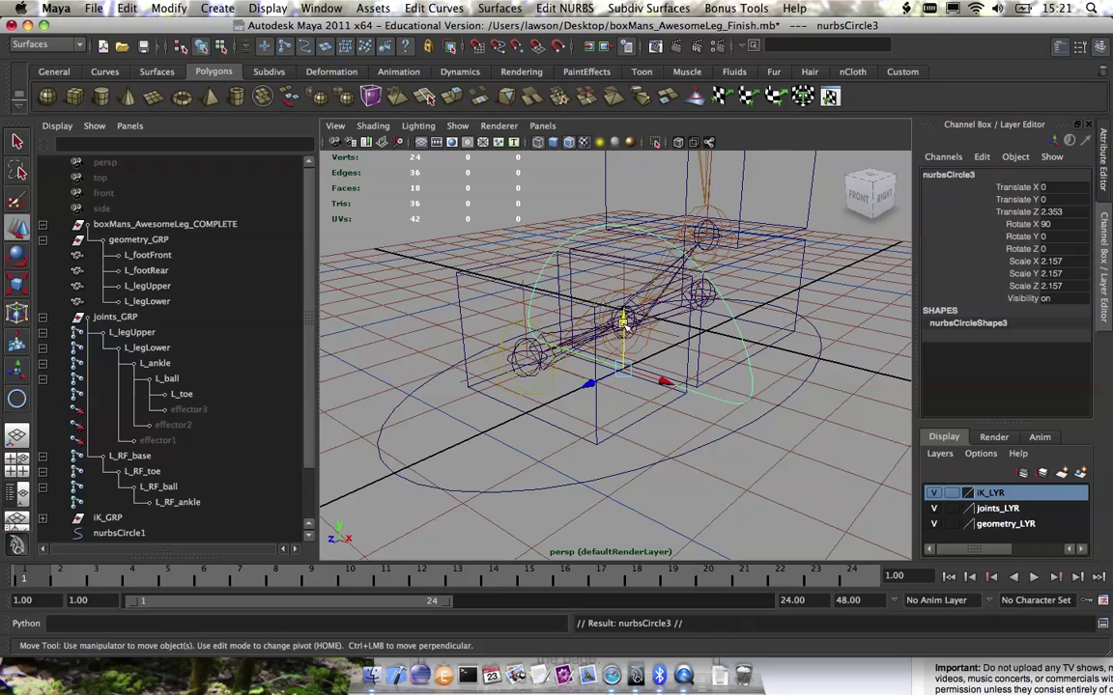
pyautogui.scroll(-3, 624, 326)
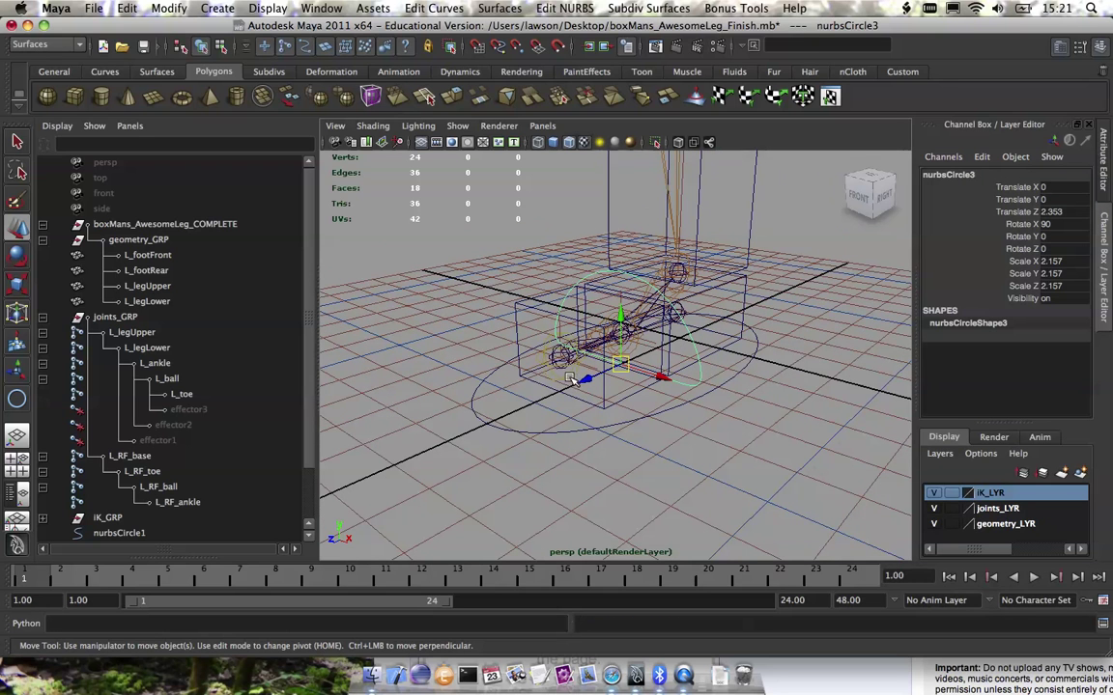
pyautogui.moveTo(587, 378); pyautogui.dragTo(523, 406)
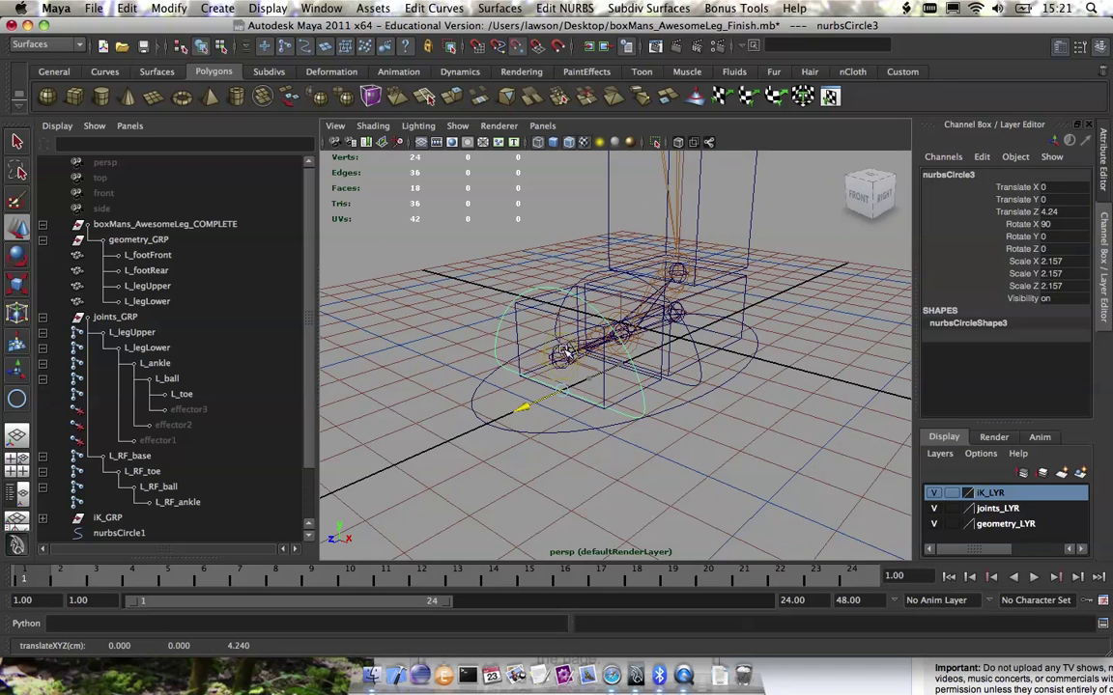
pyautogui.scroll(3, 592, 384)
pyautogui.scroll(3, 592, 387)
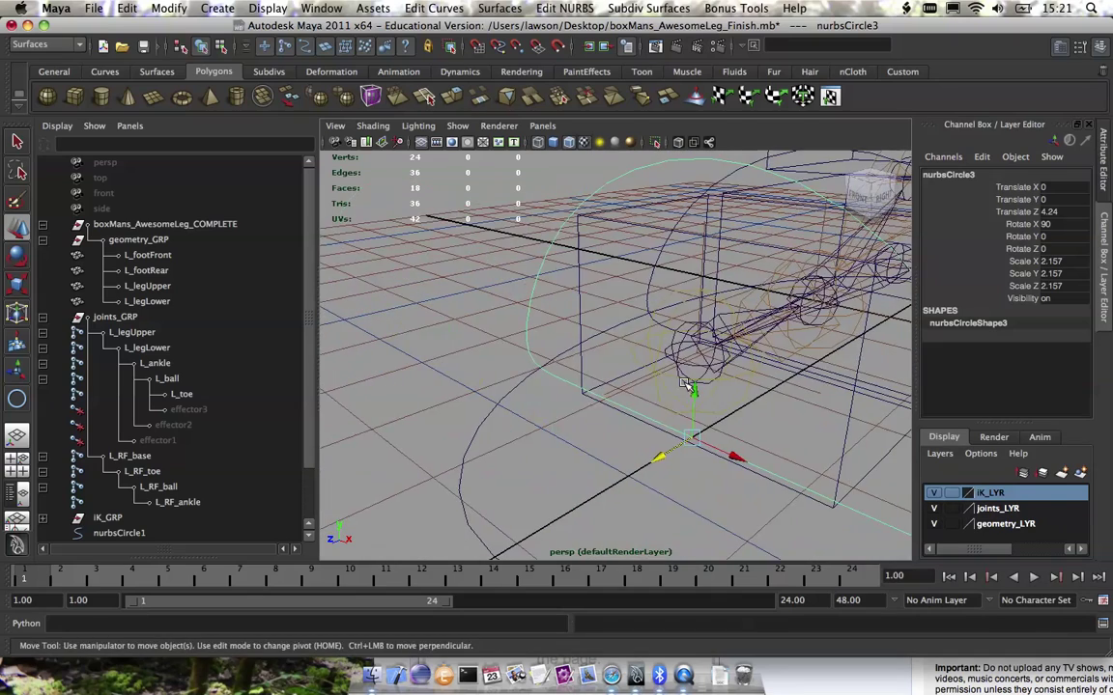
# Snap the pivot of nurbsCircle3 to the toe joint and the pivot of nurbsCircle2 to the ball joint.
pyautogui.keyDown('alt'); pyautogui.moveTo(598, 452); pyautogui.dragTo(547, 359); pyautogui.keyUp('alt')
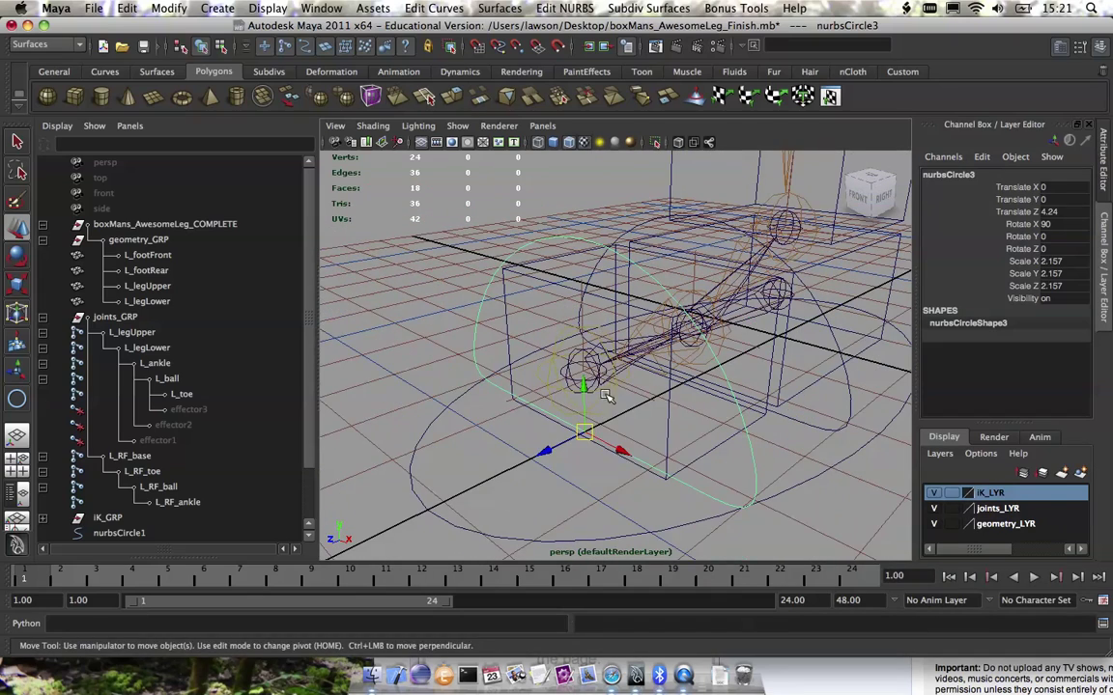
pyautogui.press('Insert')
pyautogui.press('Insert')
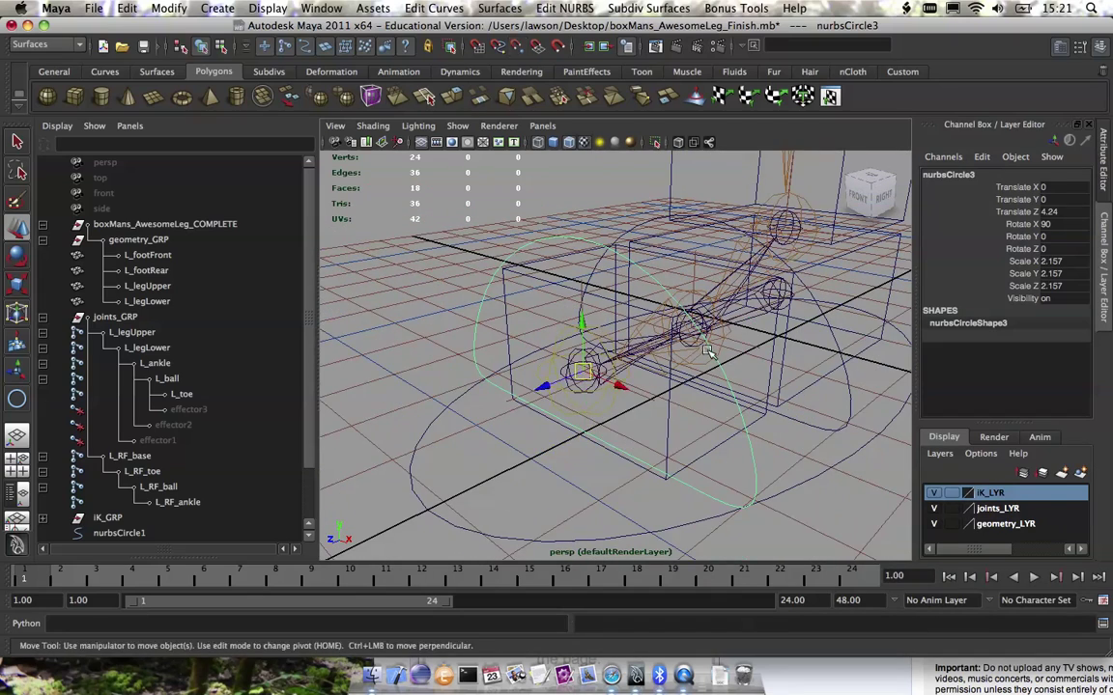
pyautogui.click(846, 384)
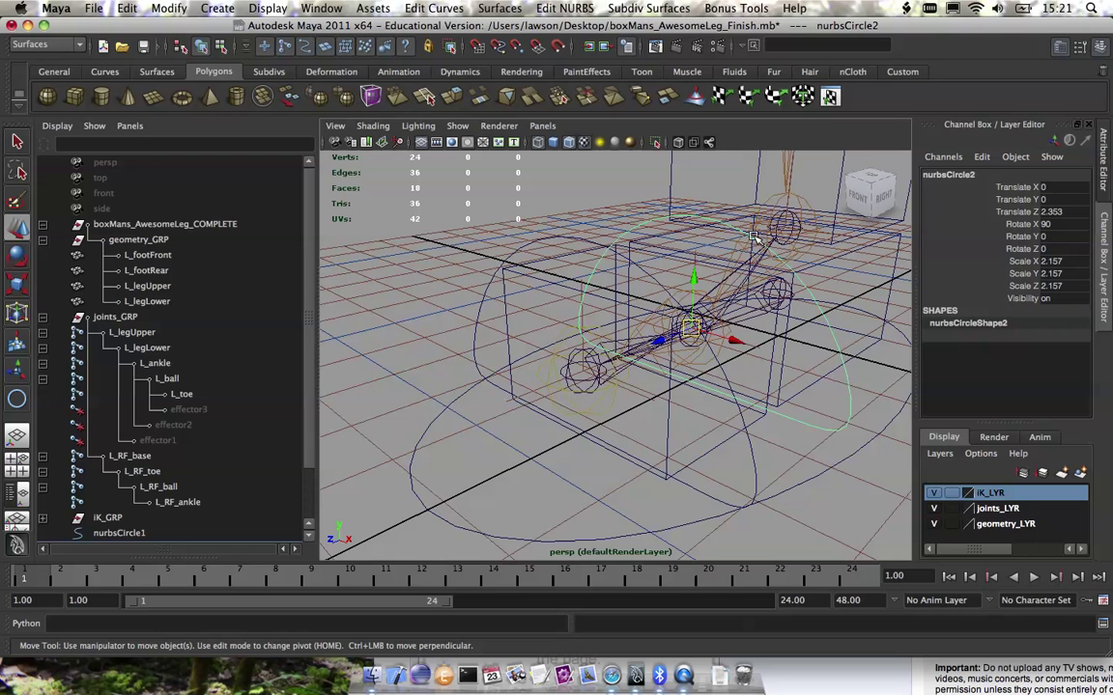
pyautogui.keyDown('alt'); pyautogui.moveTo(648, 367); pyautogui.dragTo(580, 338, button='right'); pyautogui.keyUp('alt')
pyautogui.keyDown('alt'); pyautogui.moveTo(580, 338); pyautogui.dragTo(767, 406); pyautogui.keyUp('alt')
pyautogui.click(785, 438)
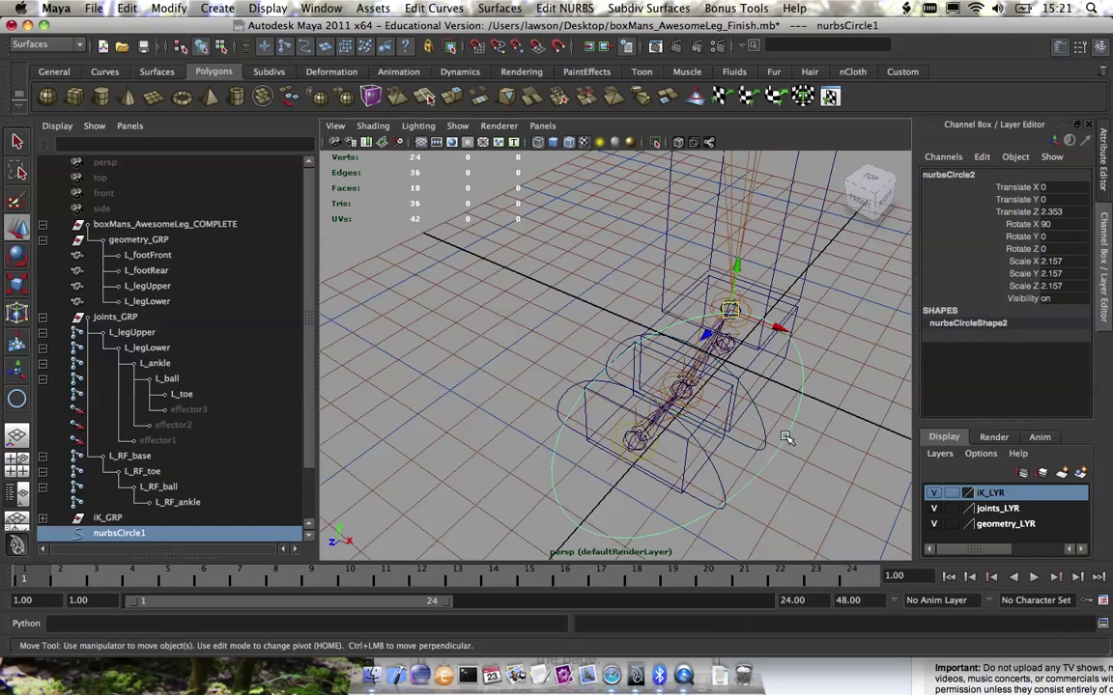
# Try scaling nurbsCircle2 and nurbsCircle3 narrower in X and uniformly larger, to about 1.94 in X and 2.37 in Y and Z.
pyautogui.click(640, 441)
pyautogui.press('r')
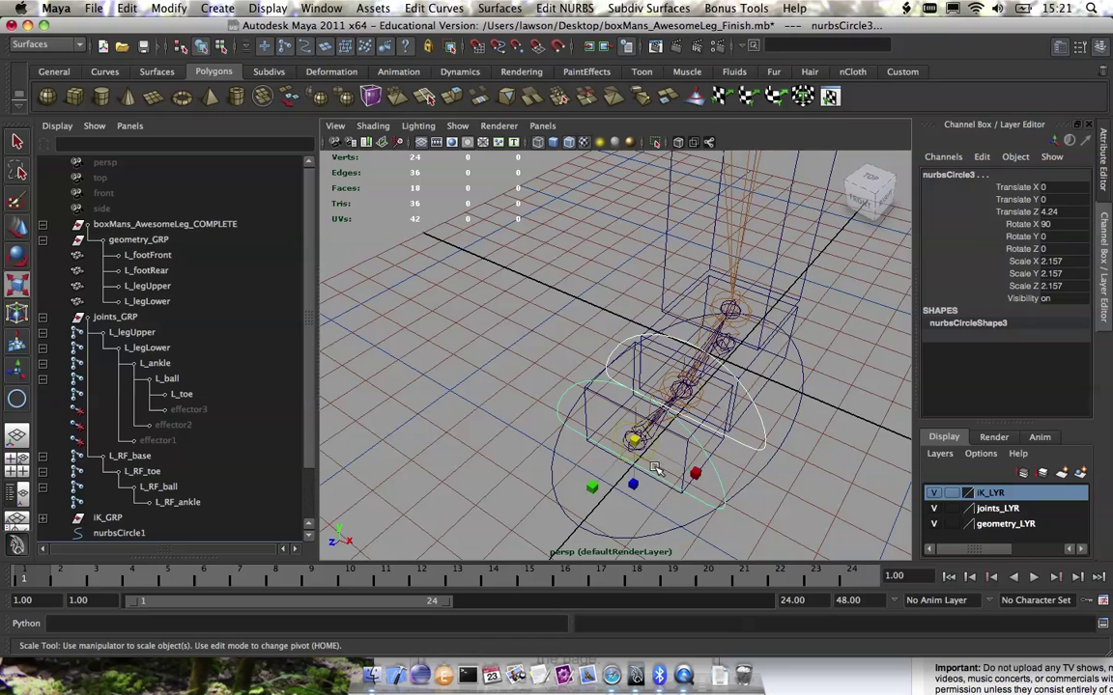
pyautogui.moveTo(696, 473)
pyautogui.mouseDown()
pyautogui.moveTo(679, 471)
pyautogui.moveTo(711, 434)
pyautogui.mouseUp()
pyautogui.press('5')
pyautogui.moveTo(603, 416); pyautogui.dragTo(617, 419)
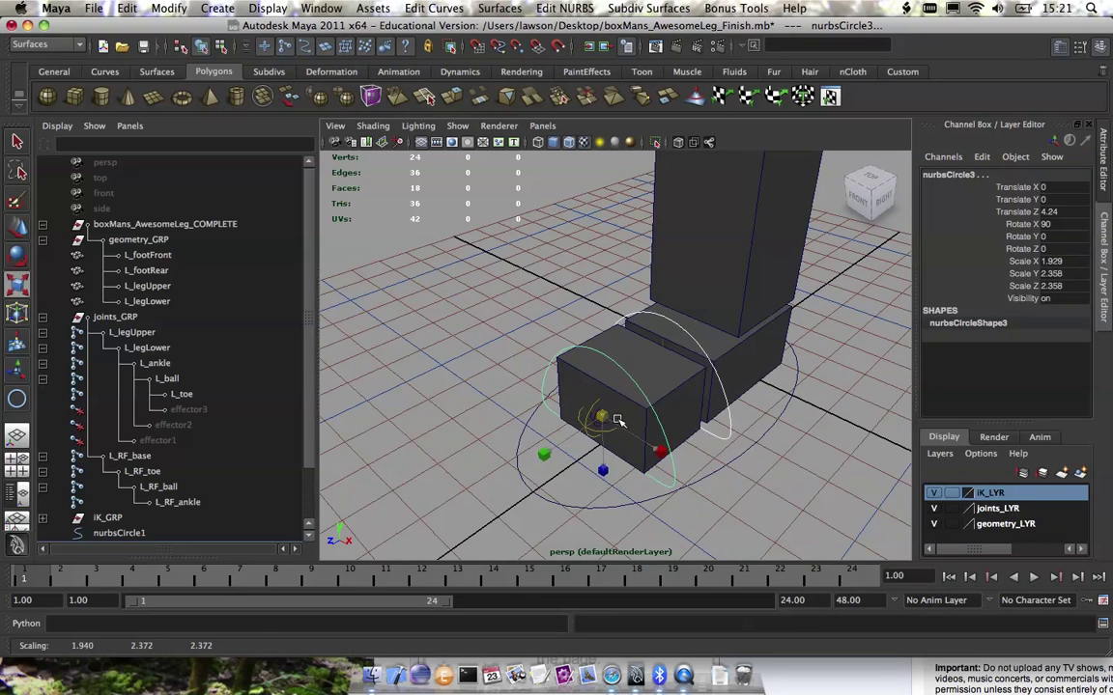
# Try scaling nurbsCircle1 up uniformly, and undo it together with the scaling of the two arched curves.
pyautogui.click(685, 410)
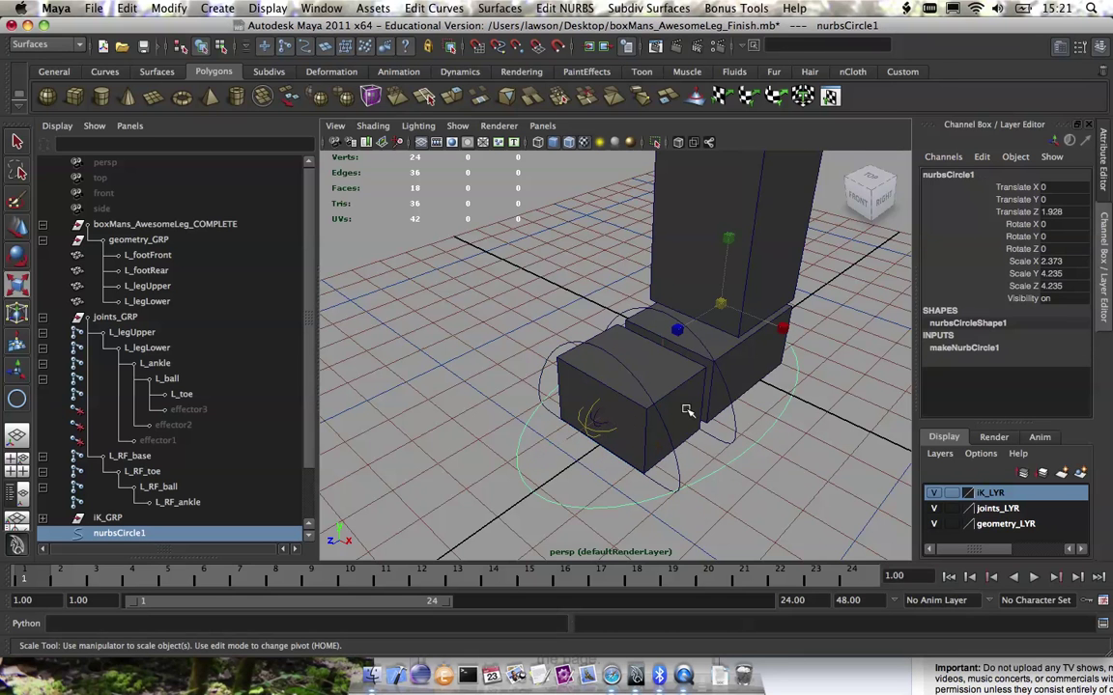
pyautogui.moveTo(721, 305)
pyautogui.mouseDown()
pyautogui.moveTo(760, 320)
pyautogui.moveTo(721, 348)
pyautogui.moveTo(714, 309)
pyautogui.mouseUp()
pyautogui.hotkey('ctrl', 'z')
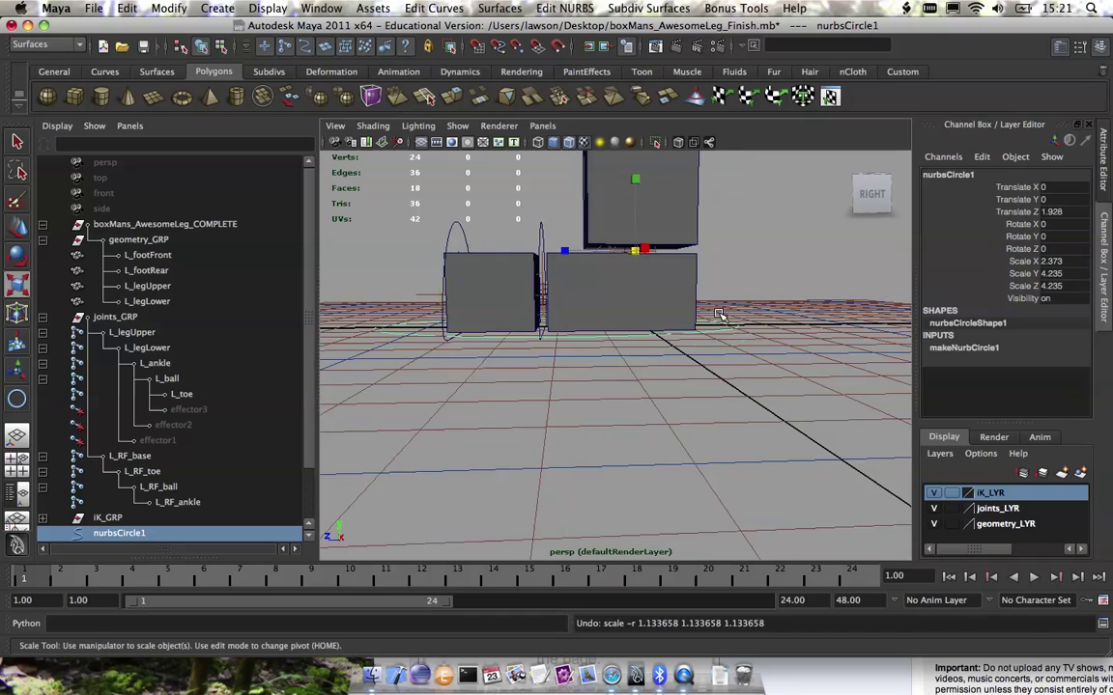
pyautogui.hotkey('ctrl', 'z')
pyautogui.hotkey('ctrl', 'z')
pyautogui.hotkey('ctrl', 'z')
pyautogui.hotkey('ctrl', 'z')
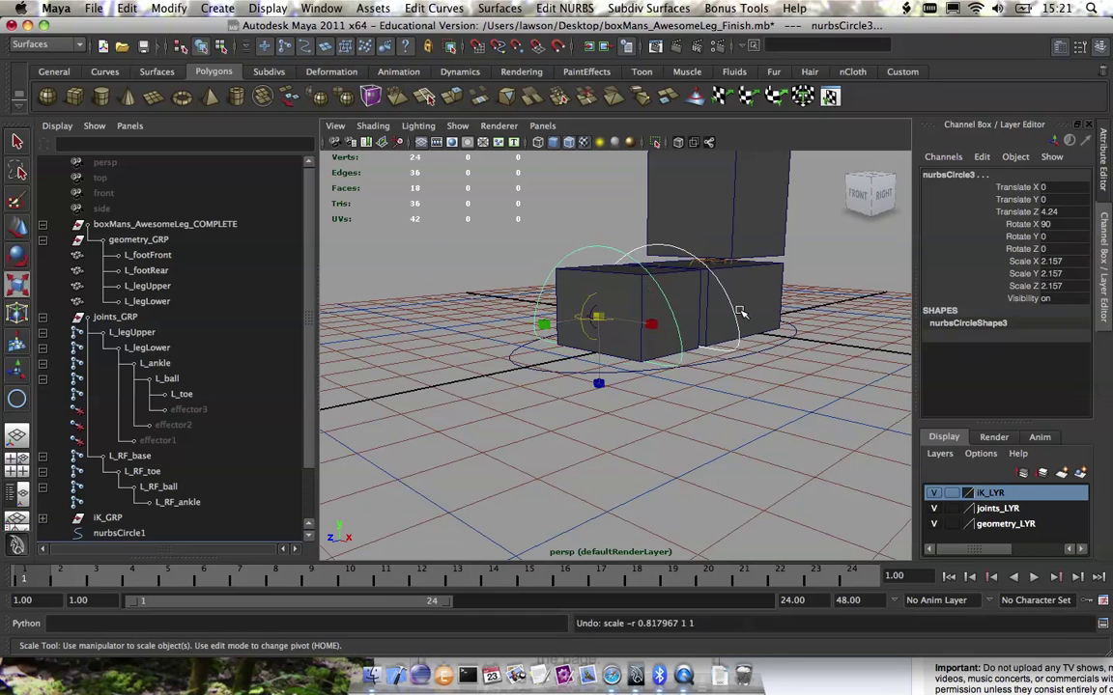
pyautogui.hotkey('ctrl', 'z')
# Snap nurbsCircle1's pivot down to the ground and enlarge the curve uniformly to about 2.613 in X and 4.664 in Y and Z.
pyautogui.moveTo(614, 344)
pyautogui.keyDown('alt'); pyautogui.mouseDown()
pyautogui.moveTo(683, 327)
pyautogui.moveTo(635, 350)
pyautogui.mouseUp(); pyautogui.keyUp('alt')
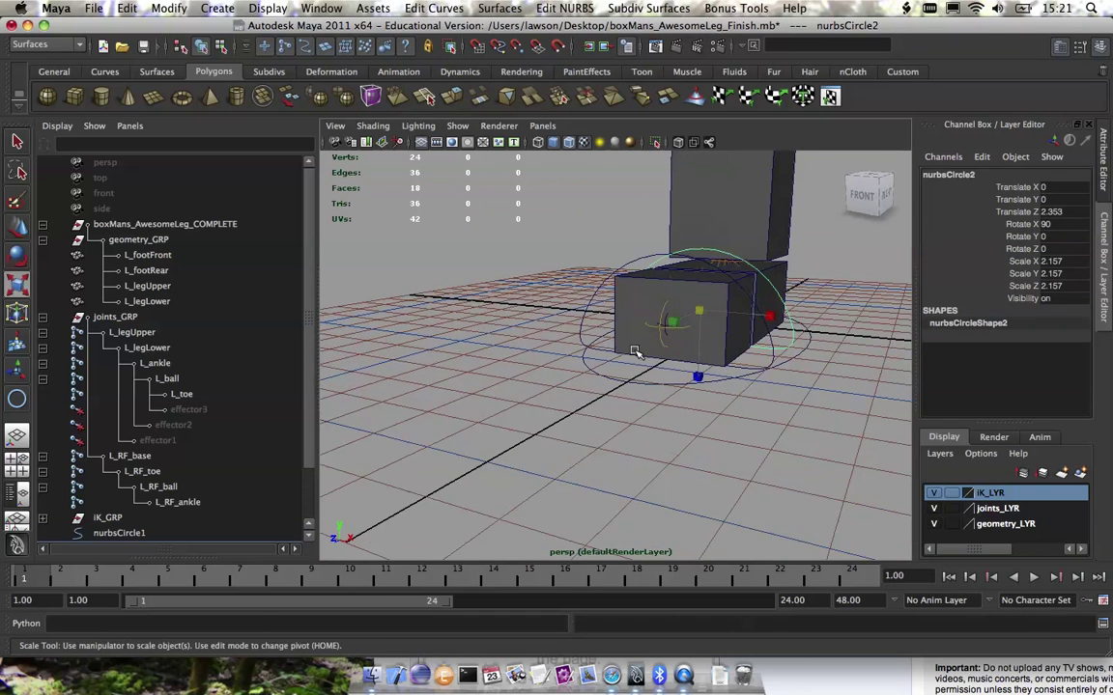
pyautogui.moveTo(718, 346)
pyautogui.keyDown('alt'); pyautogui.mouseDown()
pyautogui.moveTo(689, 363)
pyautogui.moveTo(705, 361)
pyautogui.mouseUp(); pyautogui.keyUp('alt')
pyautogui.click(692, 377)
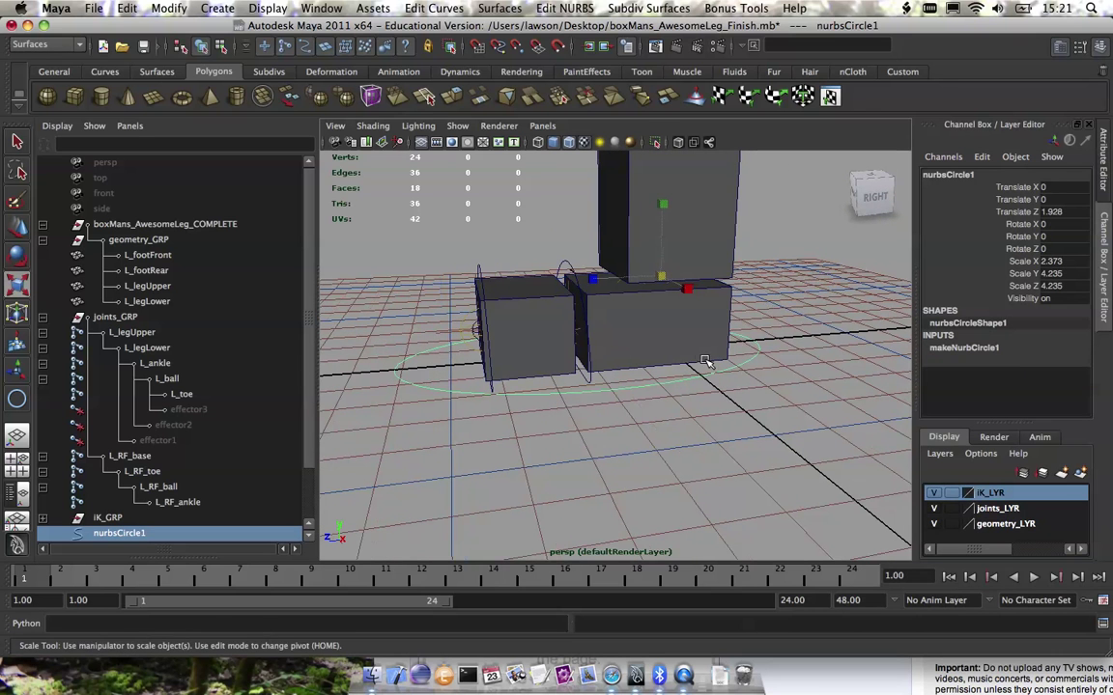
pyautogui.press('e')
pyautogui.press('w')
pyautogui.press('Home')
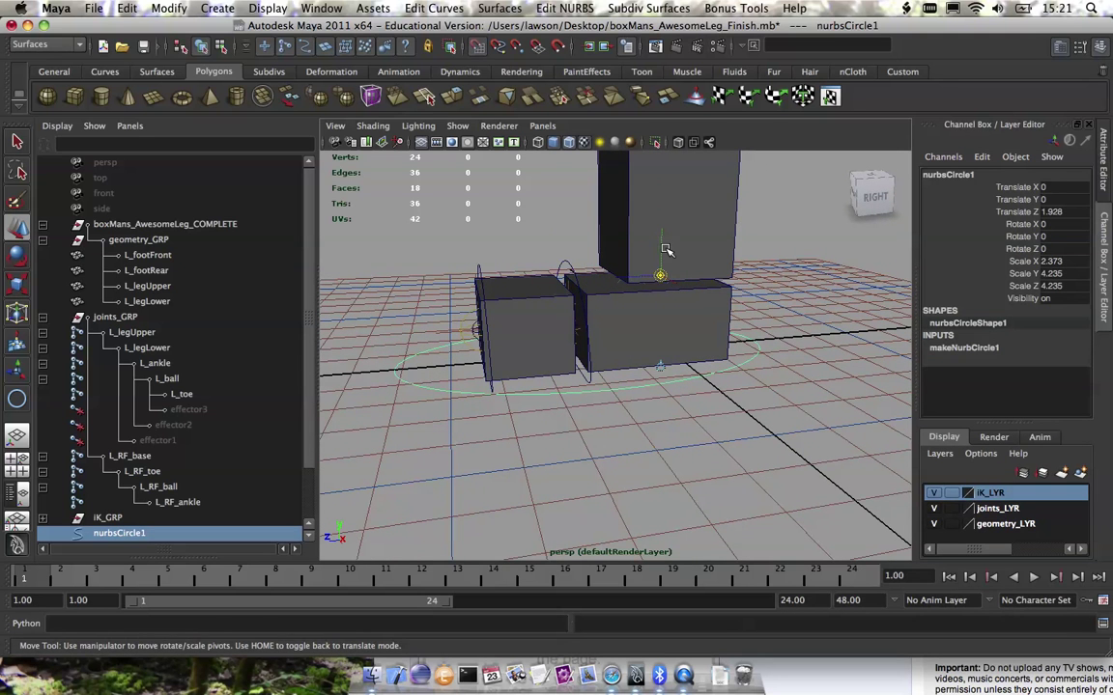
pyautogui.moveTo(665, 259); pyautogui.dragTo(715, 354)
pyautogui.press('Home')
pyautogui.press('r')
pyautogui.press('w')
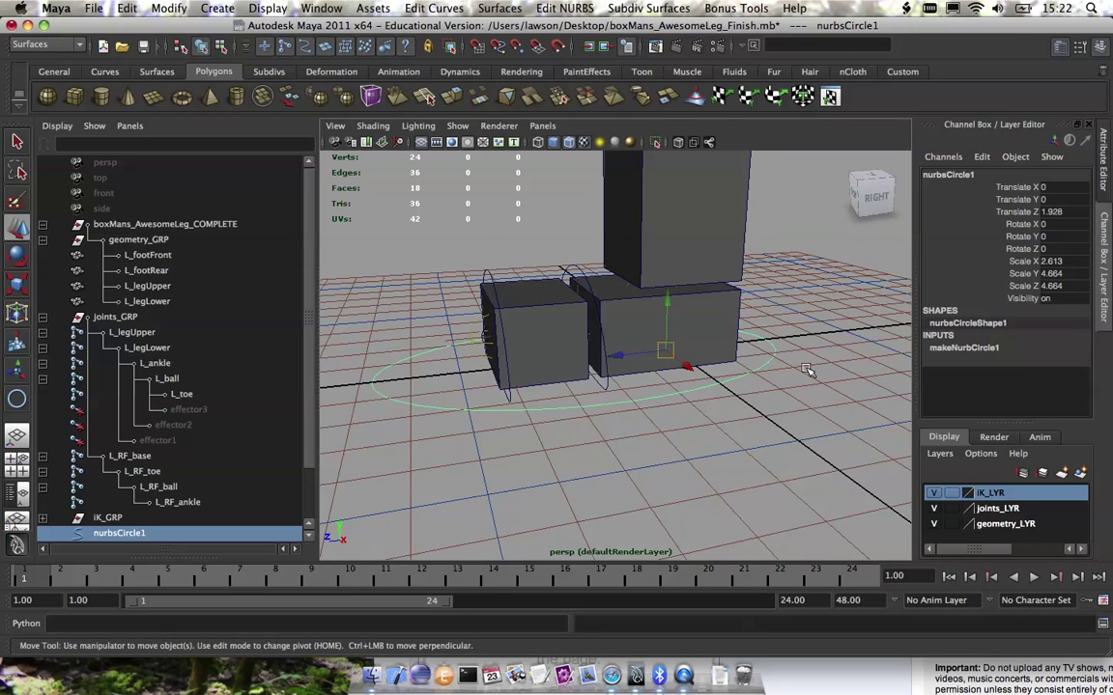
# Snap the pivot of nurbsCircle1 back up to the ankle joint in wireframe display, and return to shaded display.
pyautogui.keyDown('alt'); pyautogui.moveTo(671, 283); pyautogui.dragTo(673, 284); pyautogui.keyUp('alt')
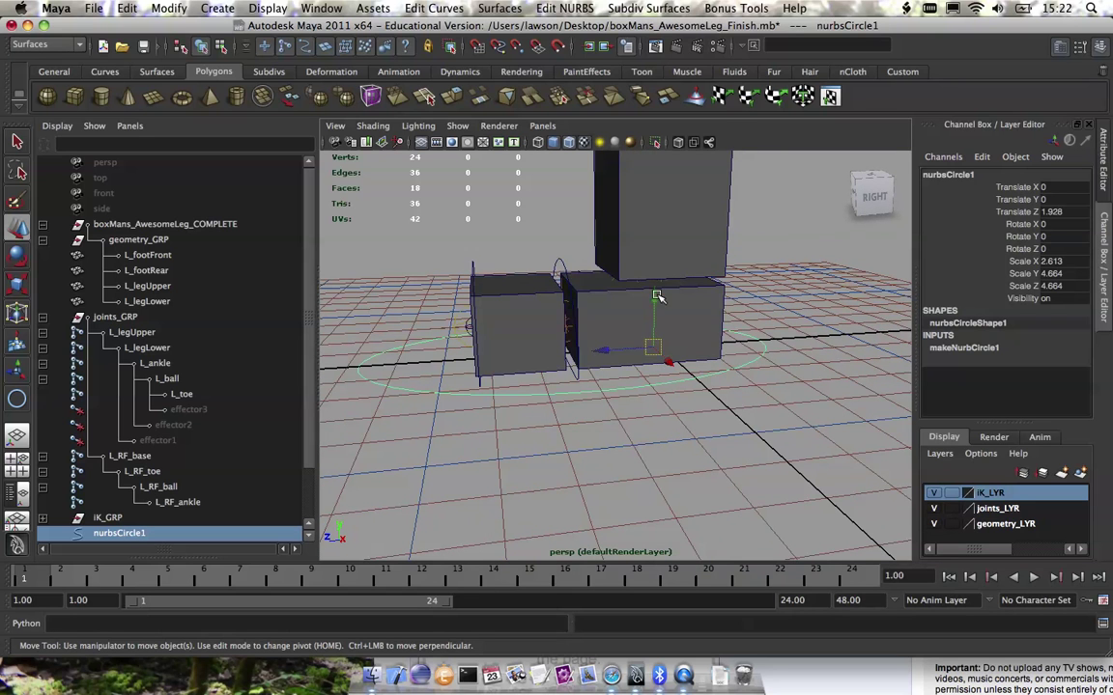
pyautogui.press('4')
pyautogui.press('Home')
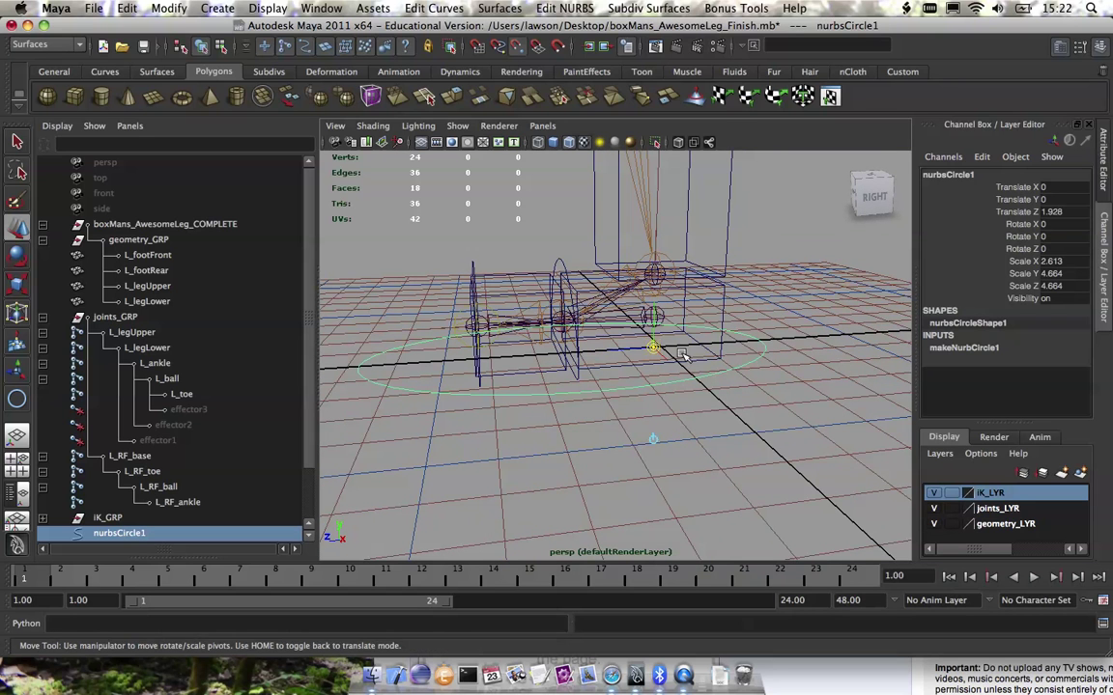
pyautogui.moveTo(682, 353); pyautogui.dragTo(657, 265, button='middle')
pyautogui.press('Home')
pyautogui.press('5')
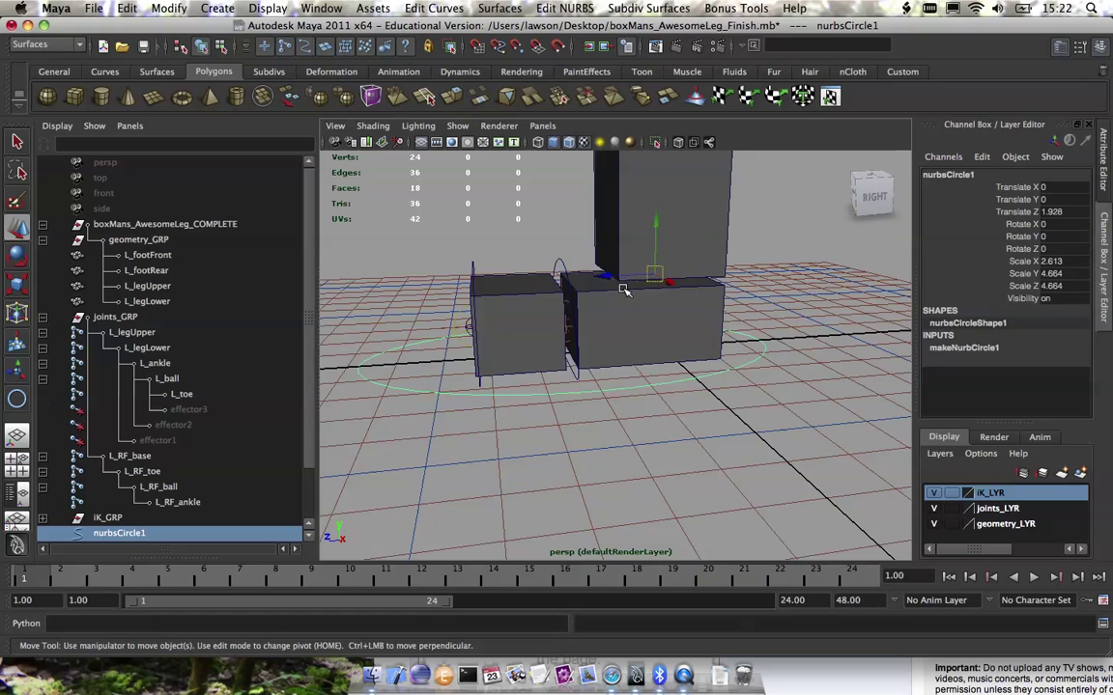
# Rename nurbsCircle1, the large curve around the foot, as L_foot_Control.
pyautogui.keyDown('alt'); pyautogui.moveTo(623, 290); pyautogui.dragTo(639, 366); pyautogui.keyUp('alt')
pyautogui.keyDown('alt'); pyautogui.moveTo(647, 282); pyautogui.dragTo(752, 274); pyautogui.keyUp('alt')
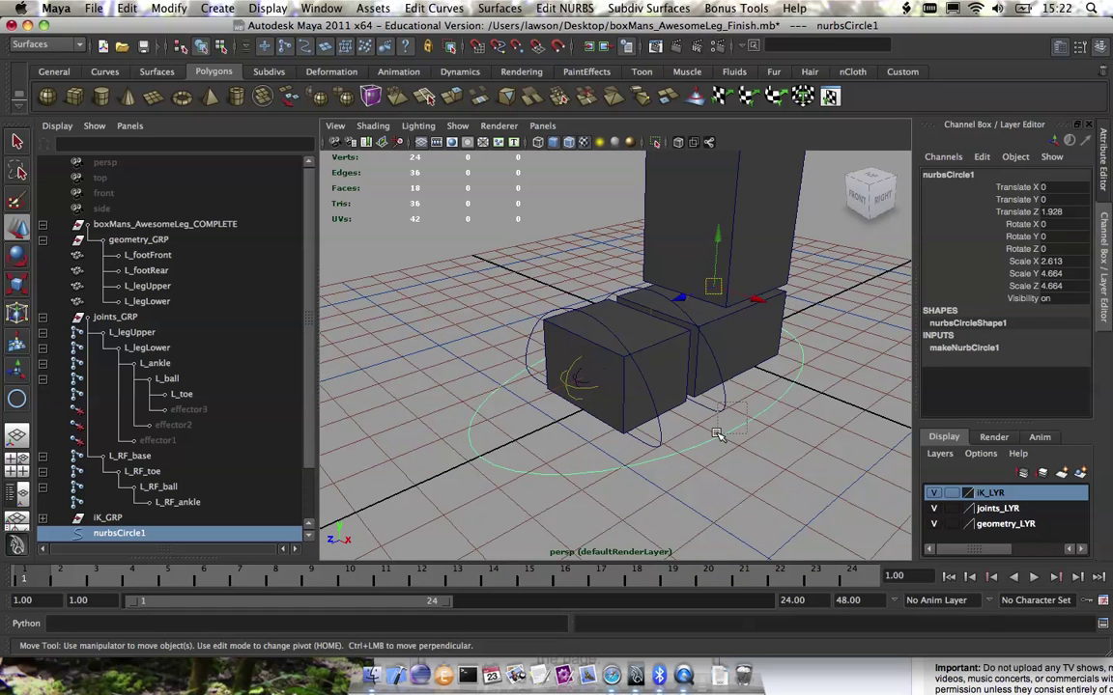
pyautogui.keyDown('shift'); pyautogui.click(645, 377); pyautogui.keyUp('shift')
pyautogui.click(121, 533)
pyautogui.doubleClick(157, 532)
pyautogui.write('L_f')
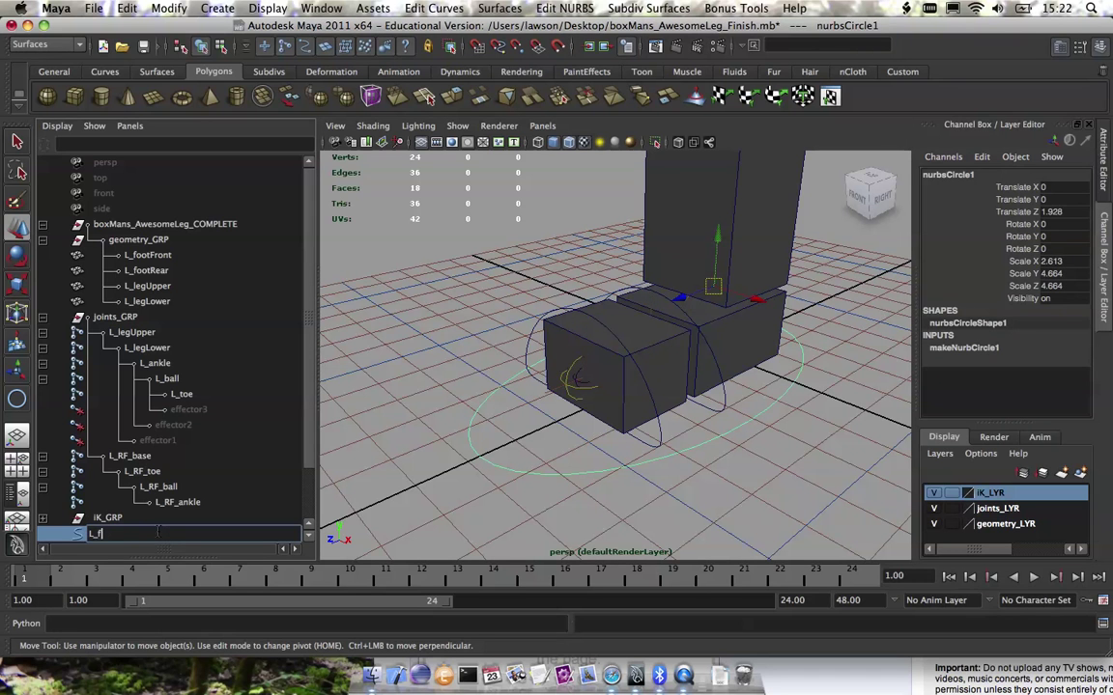
pyautogui.write('oot_Control')
pyautogui.press('Return')
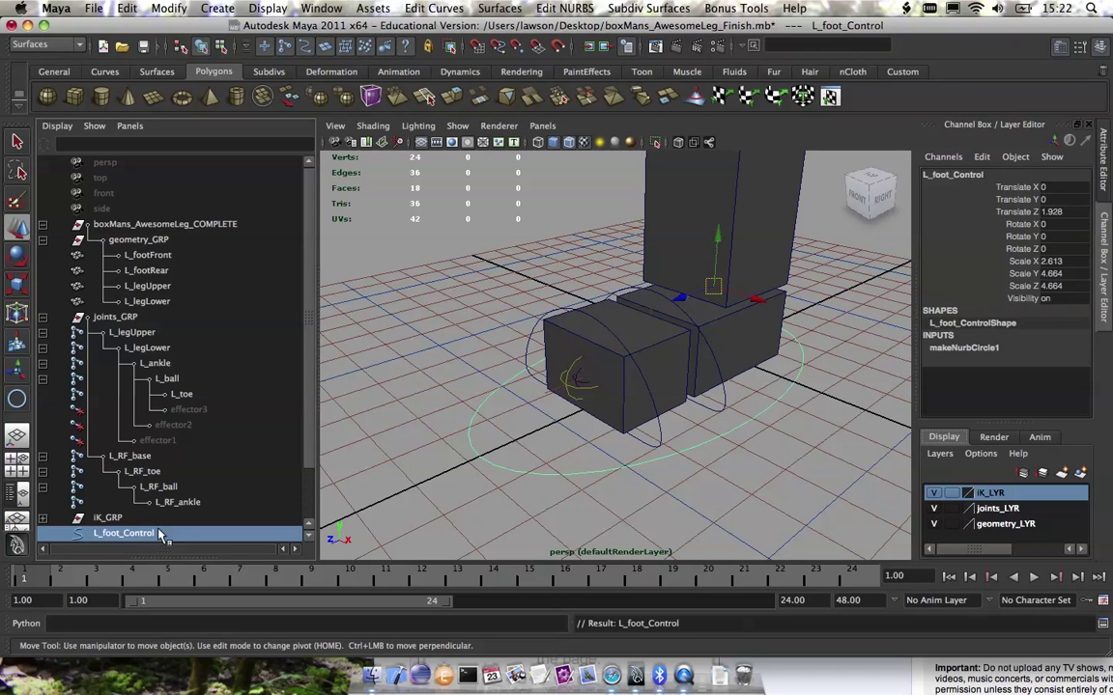
# Rename nurbsCircle3, the arched curve at the toe, as L_toe_Control.
pyautogui.click(657, 441)
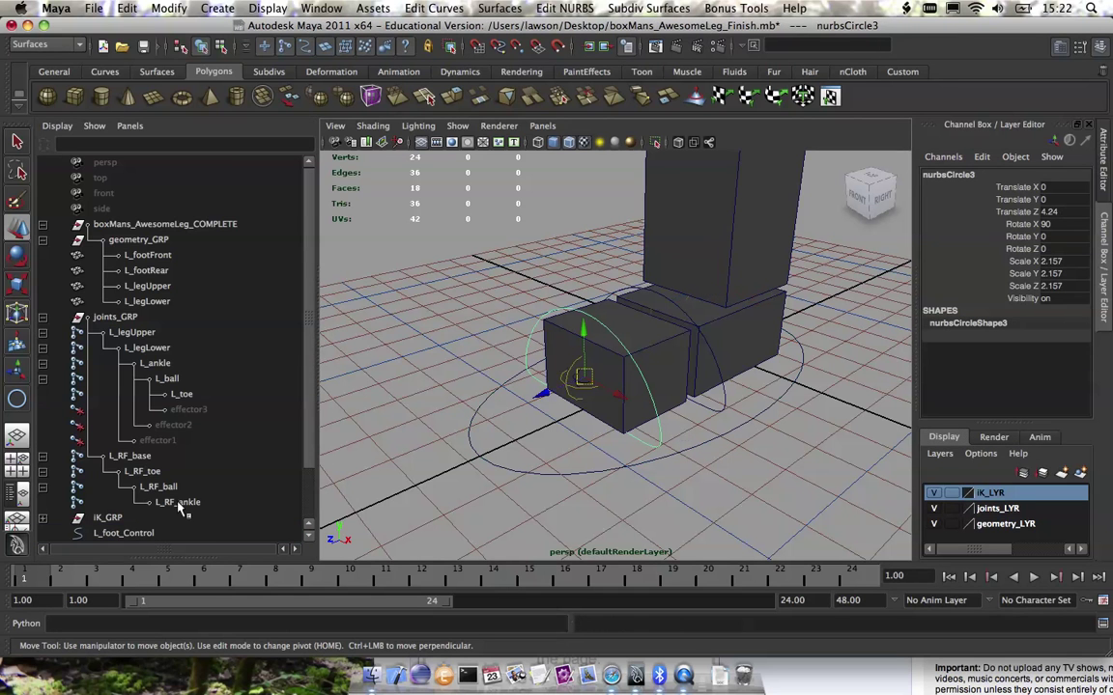
pyautogui.scroll(-2, 186, 494)
pyautogui.doubleClick(117, 501)
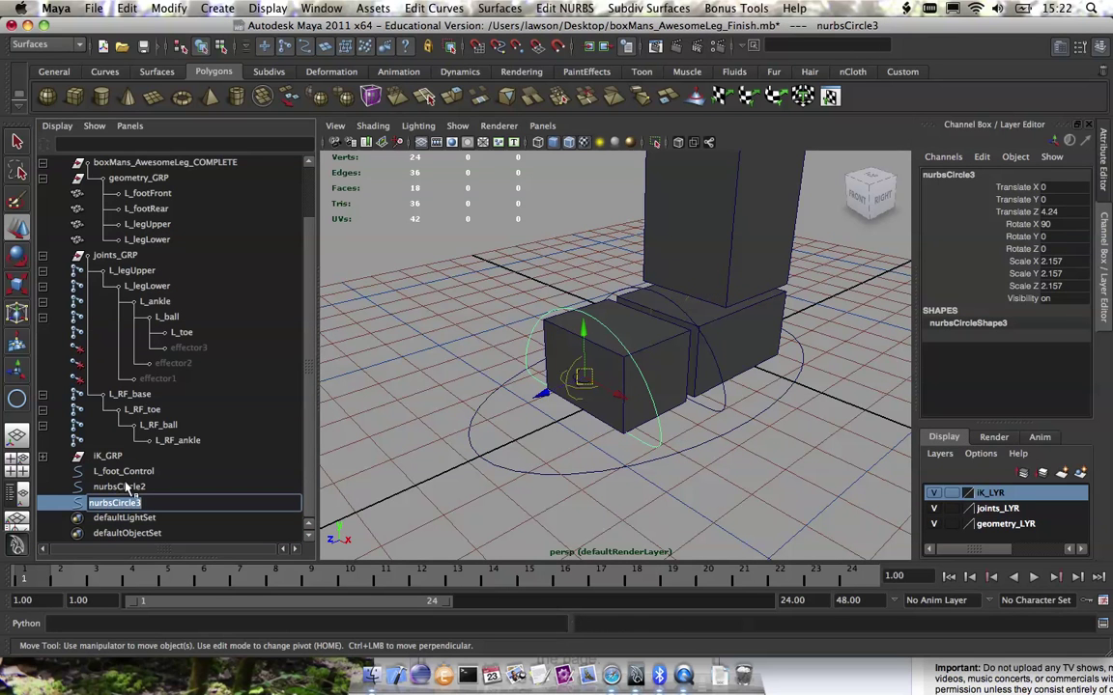
pyautogui.write('L_toe_Control')
pyautogui.press('Return')
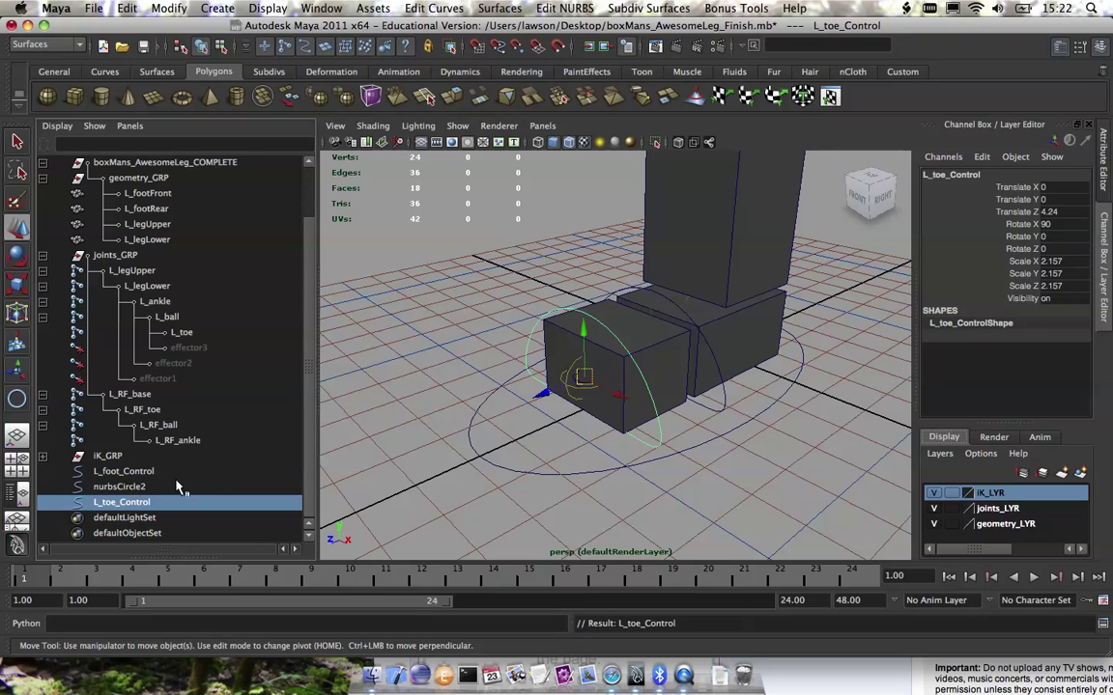
# Rename nurbsCircle2, the arched curve at the ball of the foot, as L_ball_Control.
pyautogui.doubleClick(174, 487)
pyautogui.write('L_ball_Control')
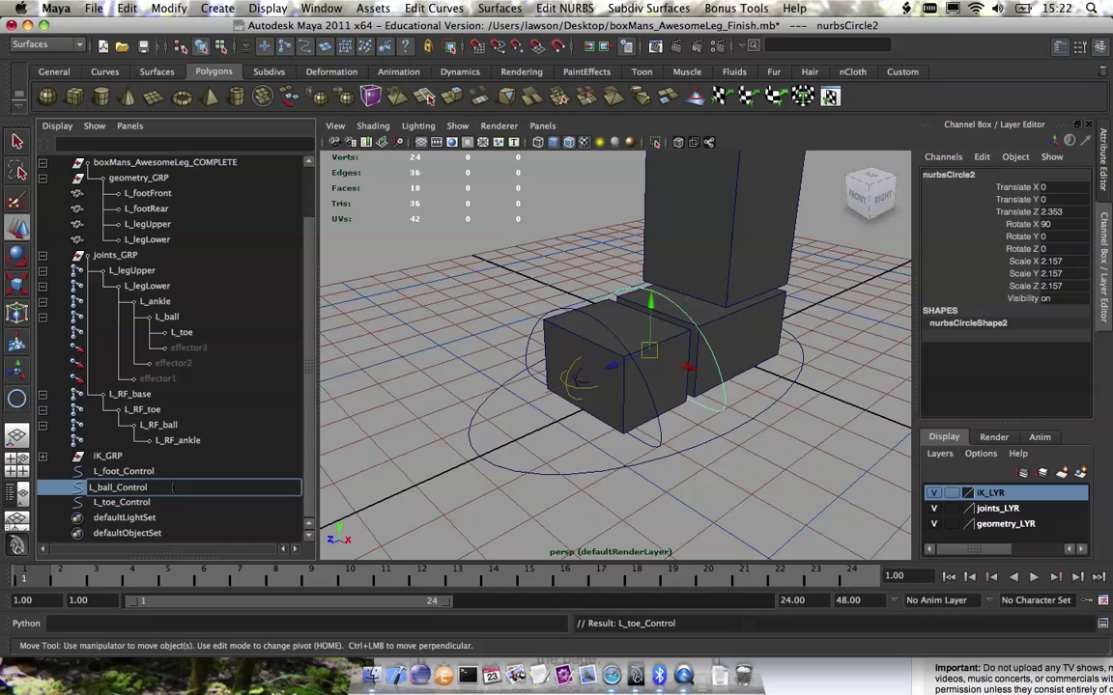
pyautogui.press('Return')
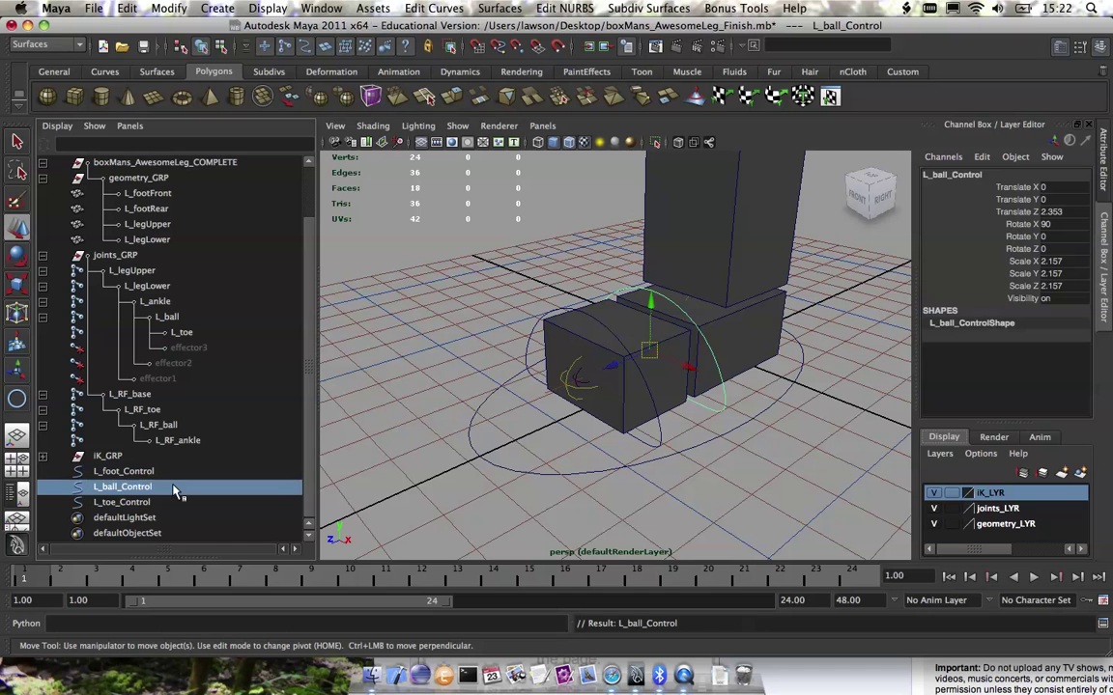
# Group L_foot_Control, L_ball_Control and L_toe_Control, and name the group controlCurves_GRP.
pyautogui.click(178, 471)
pyautogui.keyDown('shift'); pyautogui.click(162, 502); pyautogui.keyUp('shift')
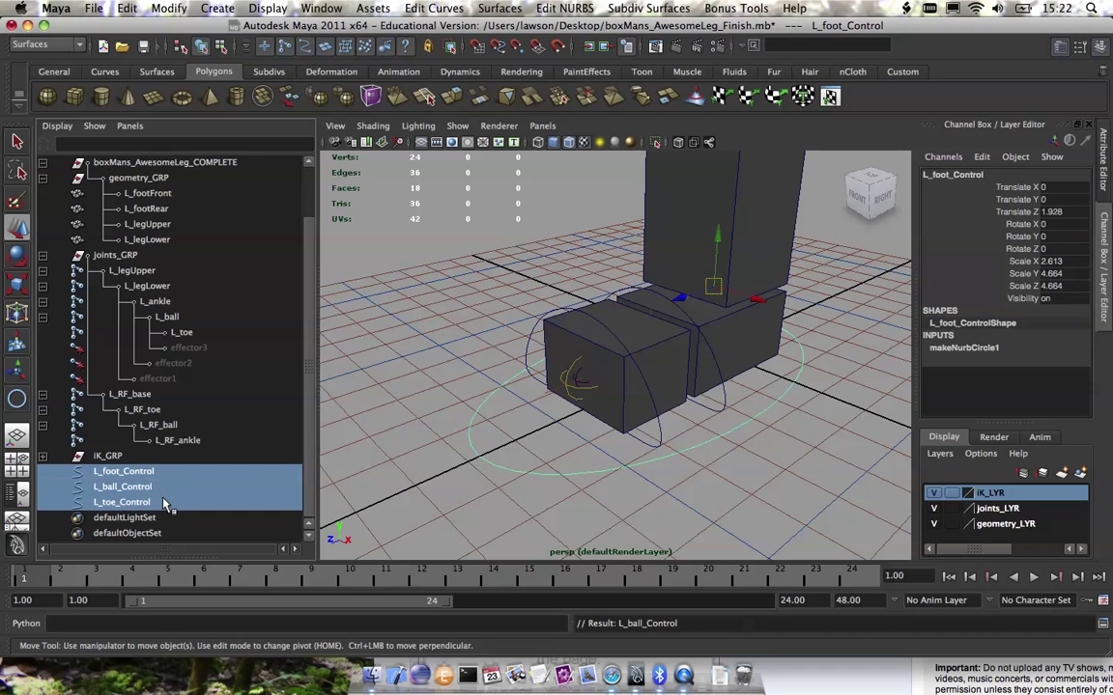
pyautogui.hotkey('ctrl', 'g')
pyautogui.doubleClick(105, 503)
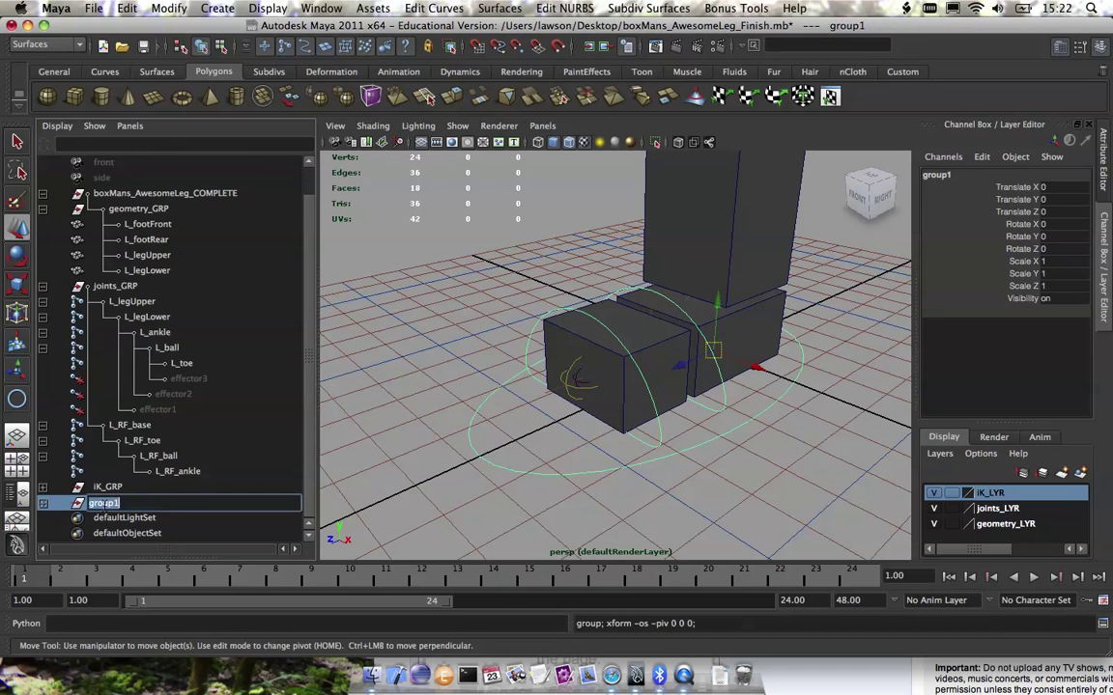
pyautogui.write('controlCurves_GRP')
pyautogui.press('Return')
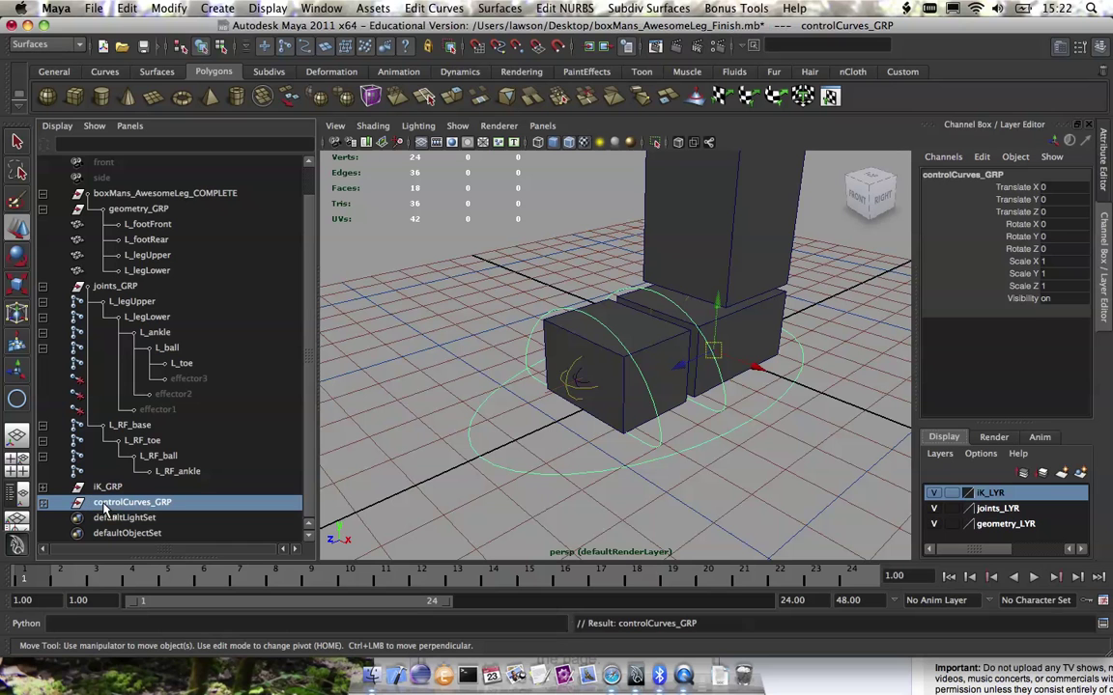
# Create a display layer from the selected control curves group and name it controlCurves_LYR.
pyautogui.click(1080, 472)
pyautogui.doubleClick(1011, 496)
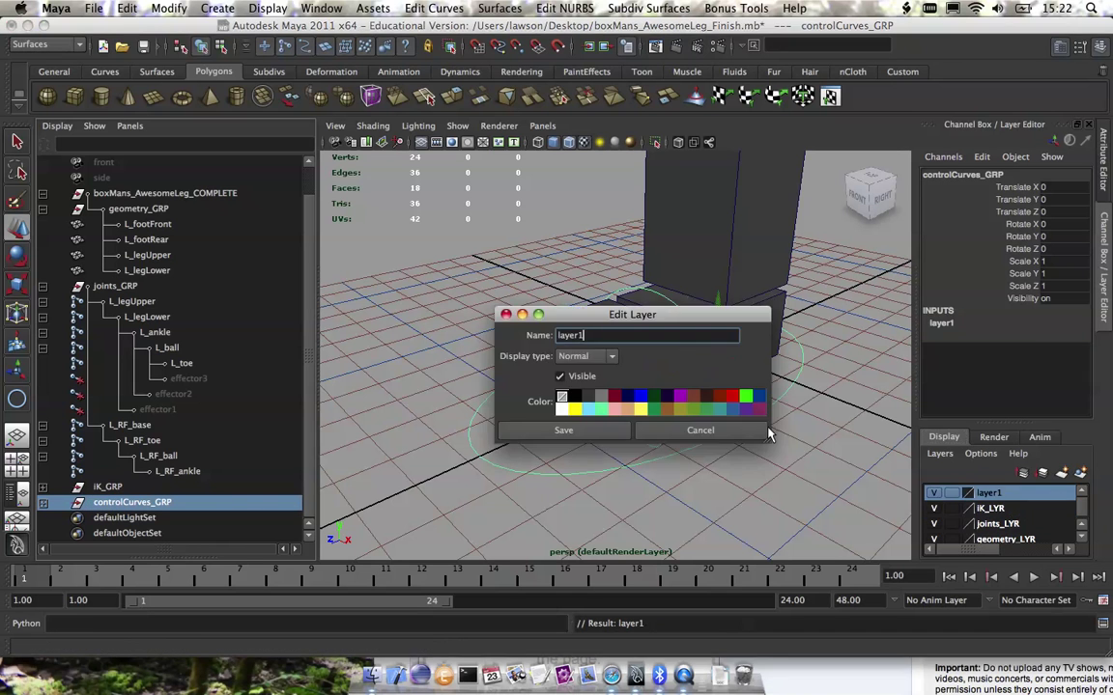
pyautogui.write('controlCurves_LYR')
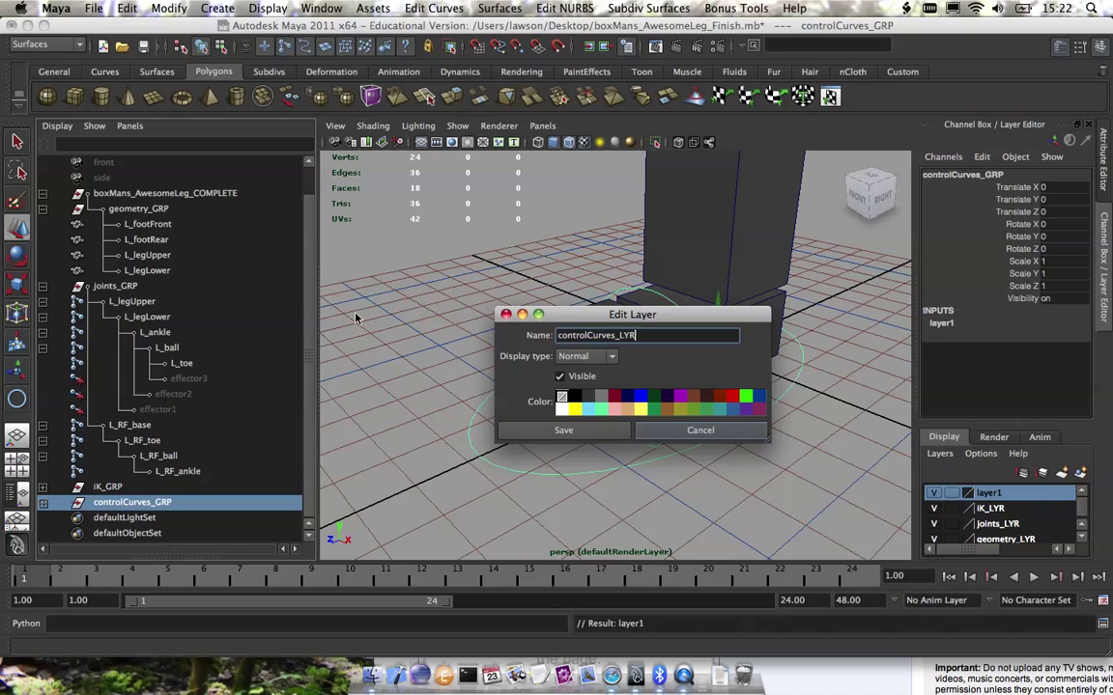
pyautogui.click(570, 429)
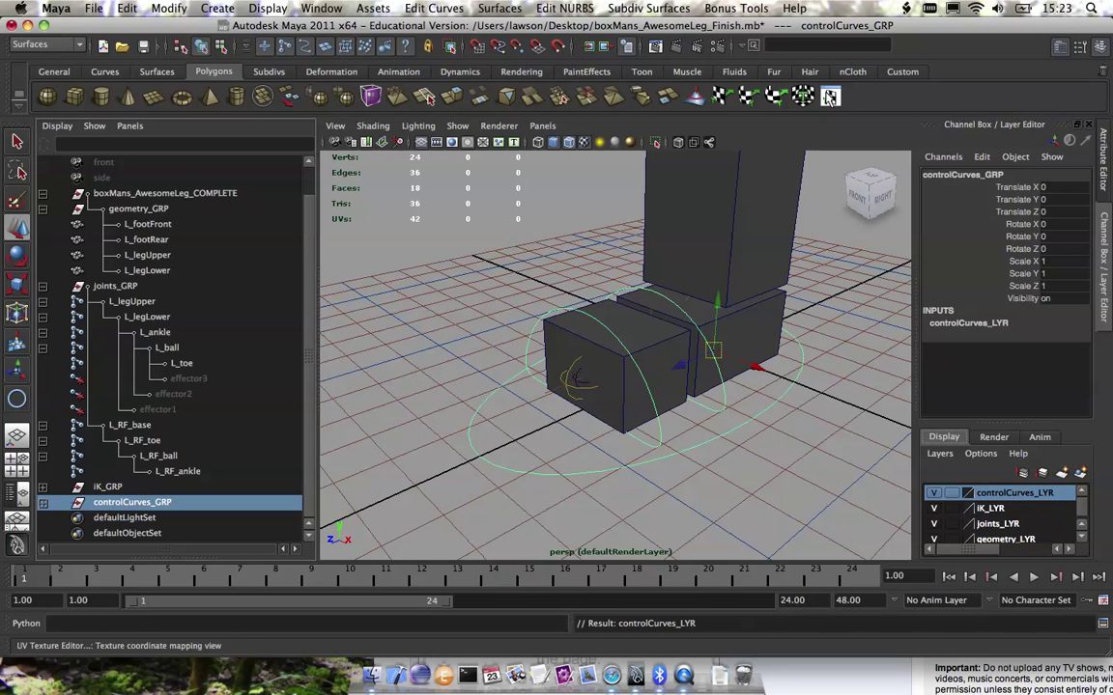